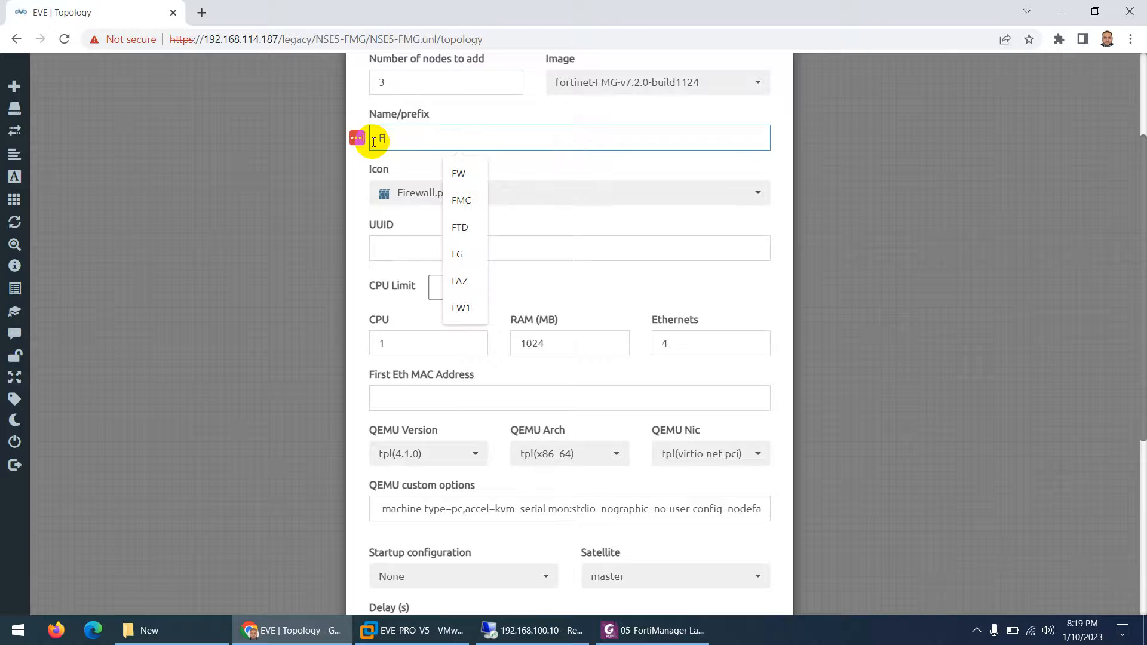
Set the new FortiGate nodes' name prefix to FW, icon to Forti_FGT.png and Ethernets to 6
text(W)
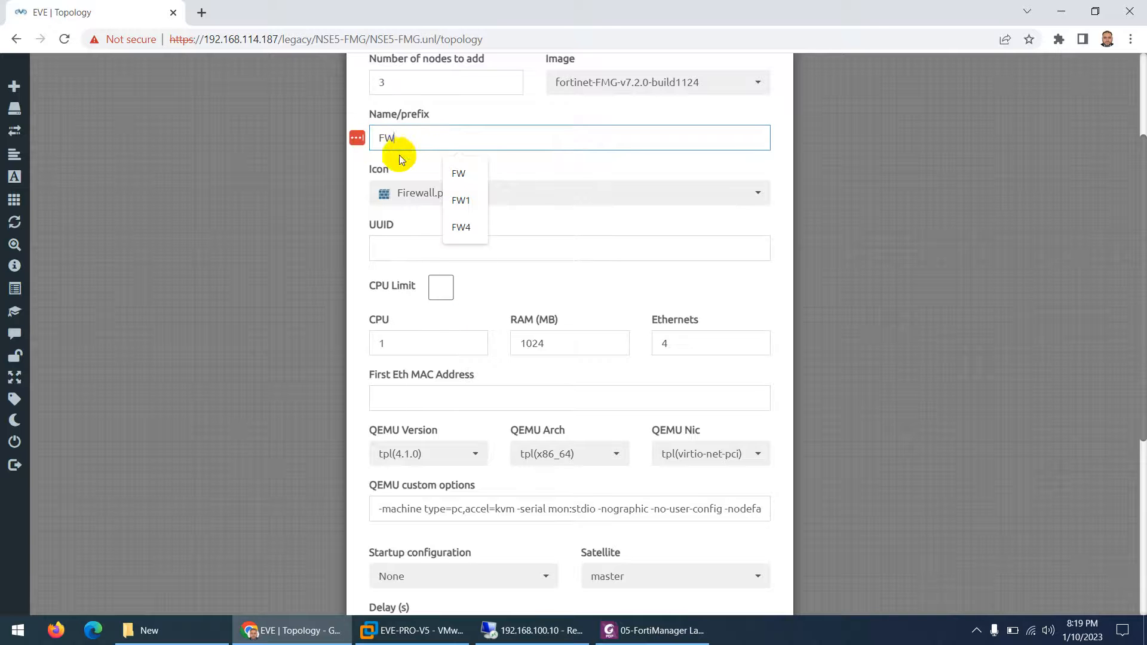
click(399, 191)
scroll(488, 346, down, 1)
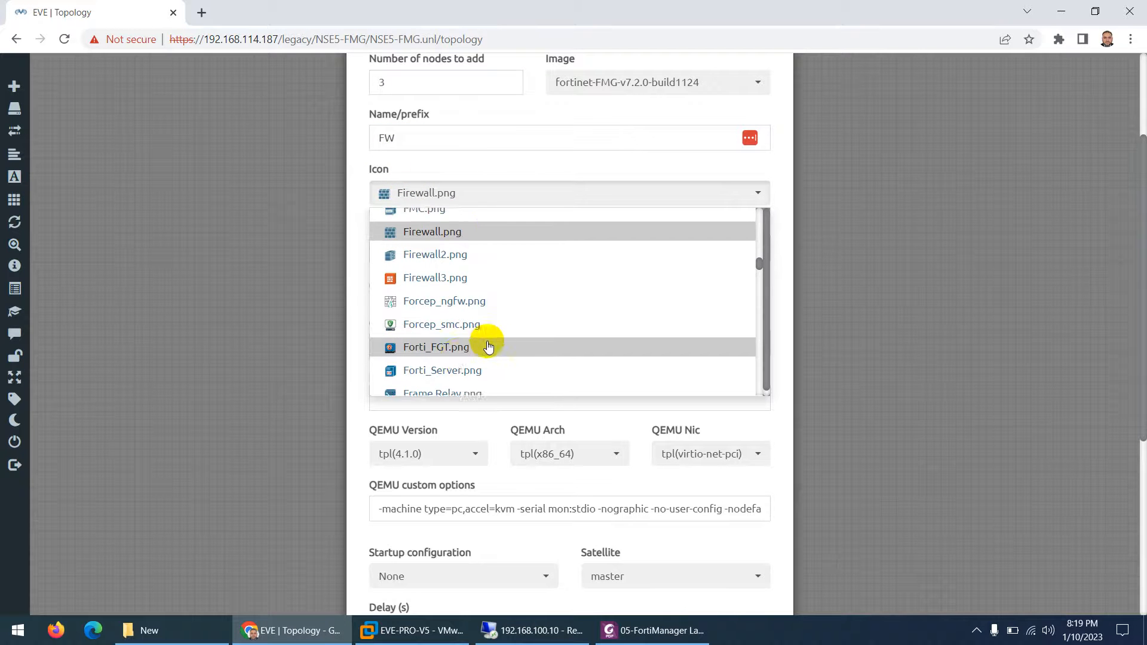
click(488, 346)
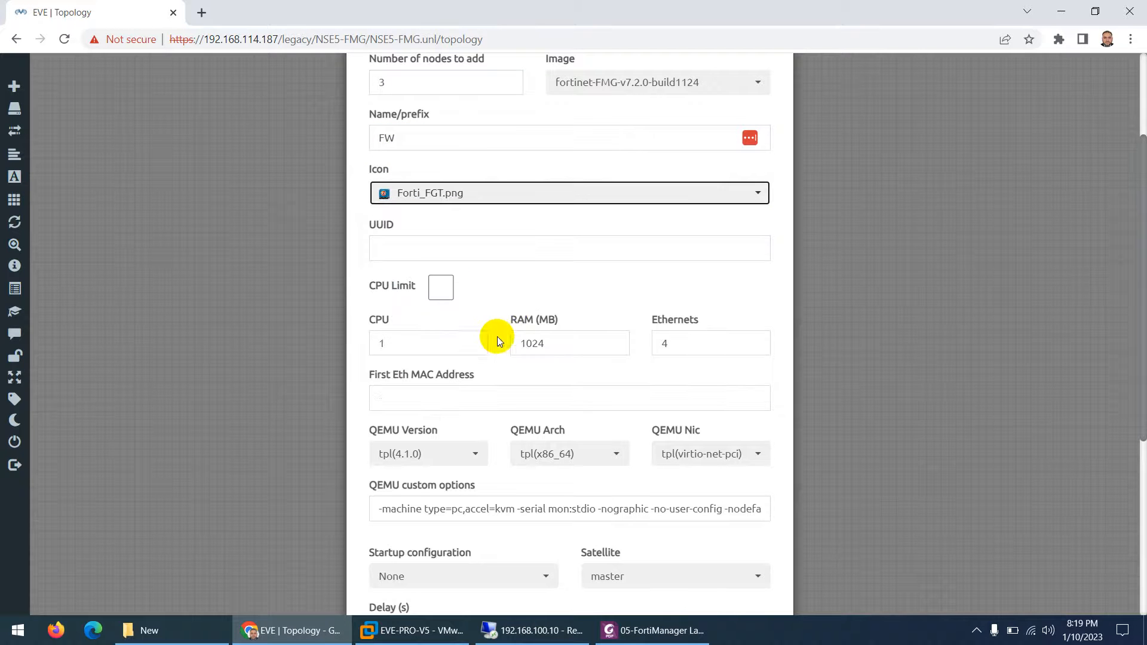
click(673, 343)
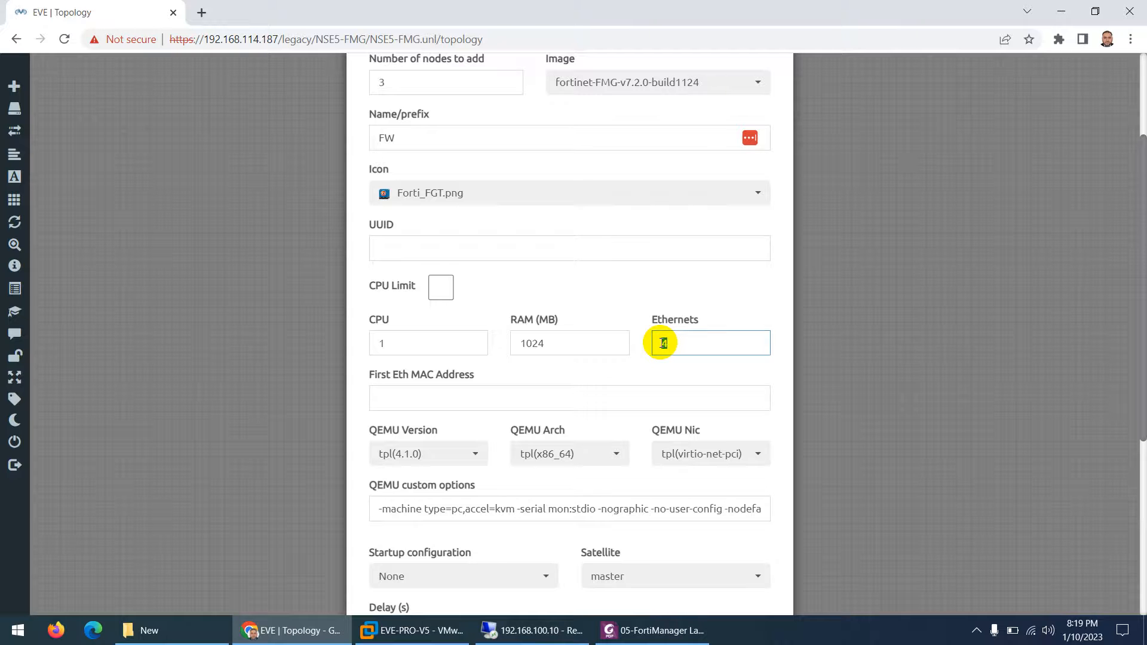
text(6)
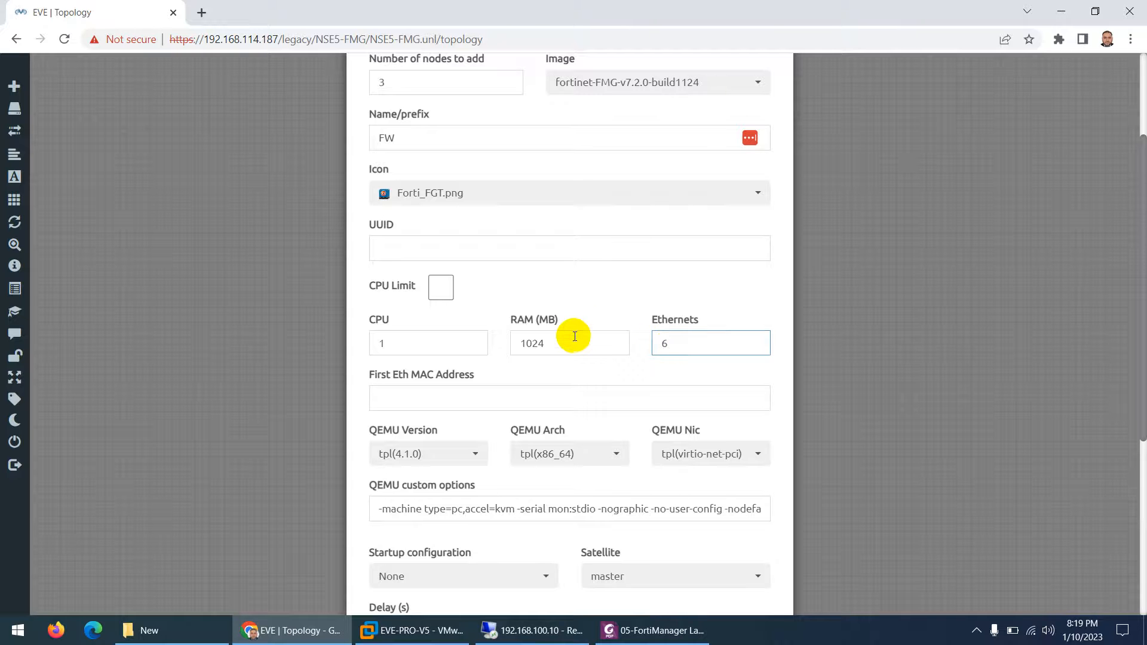
Choose the fortinet-FGT-v7.0.9-build0444 image for the FortiGate nodes and save the three nodes to the topology
scroll(575, 337, down, 1)
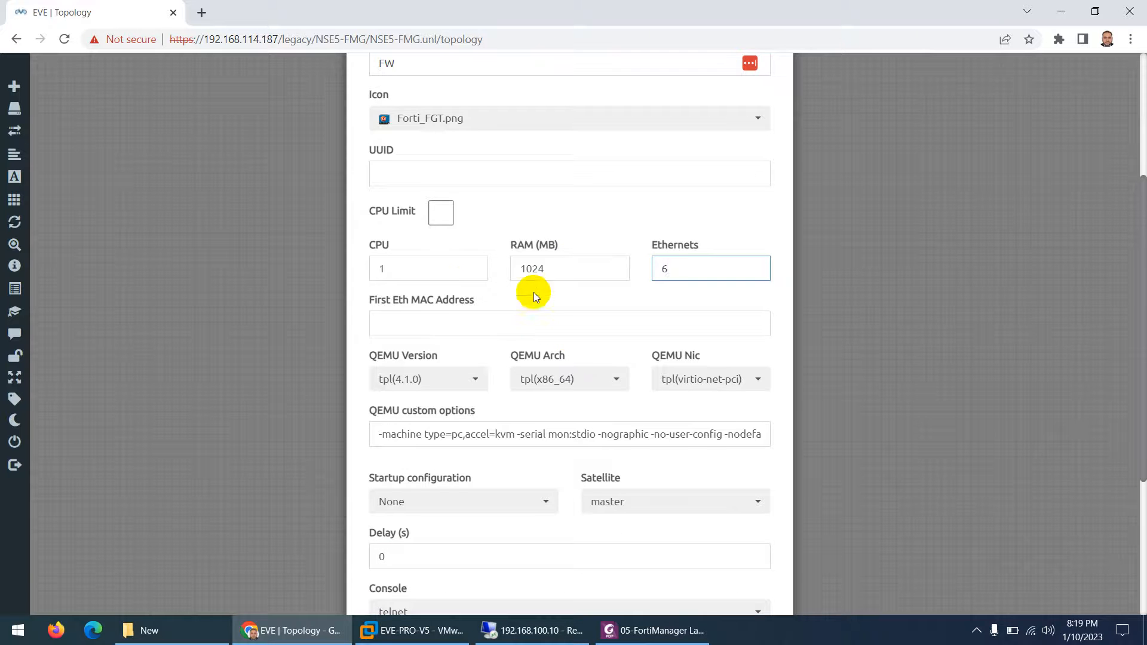
scroll(452, 281, up, 3)
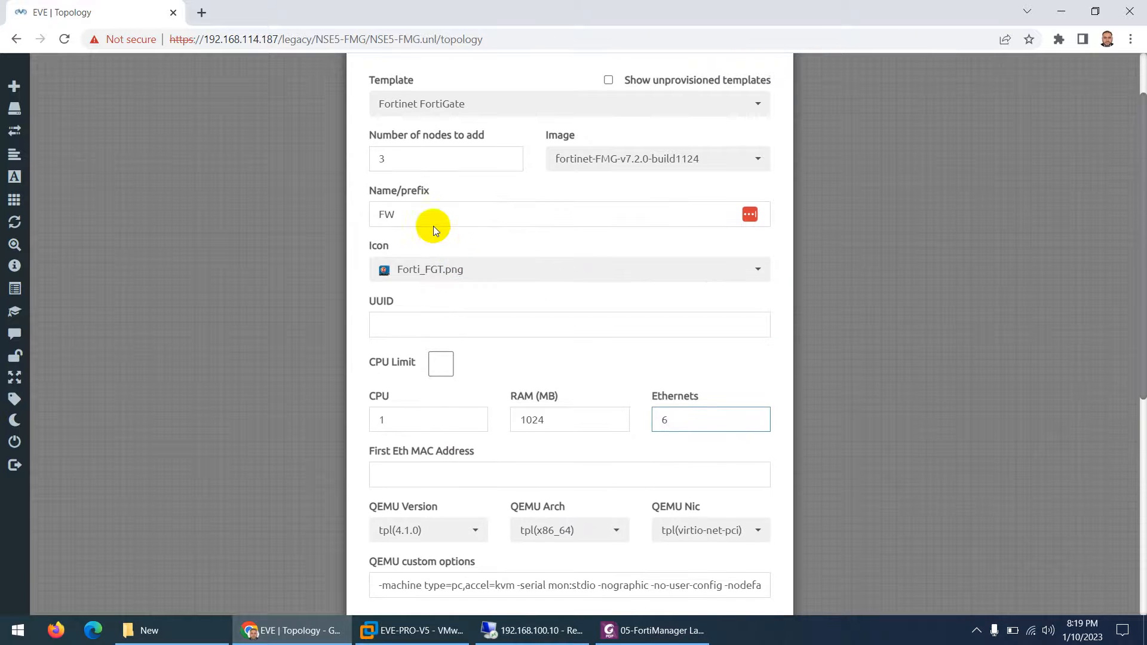
scroll(448, 276, down, 4)
scroll(526, 334, up, 3)
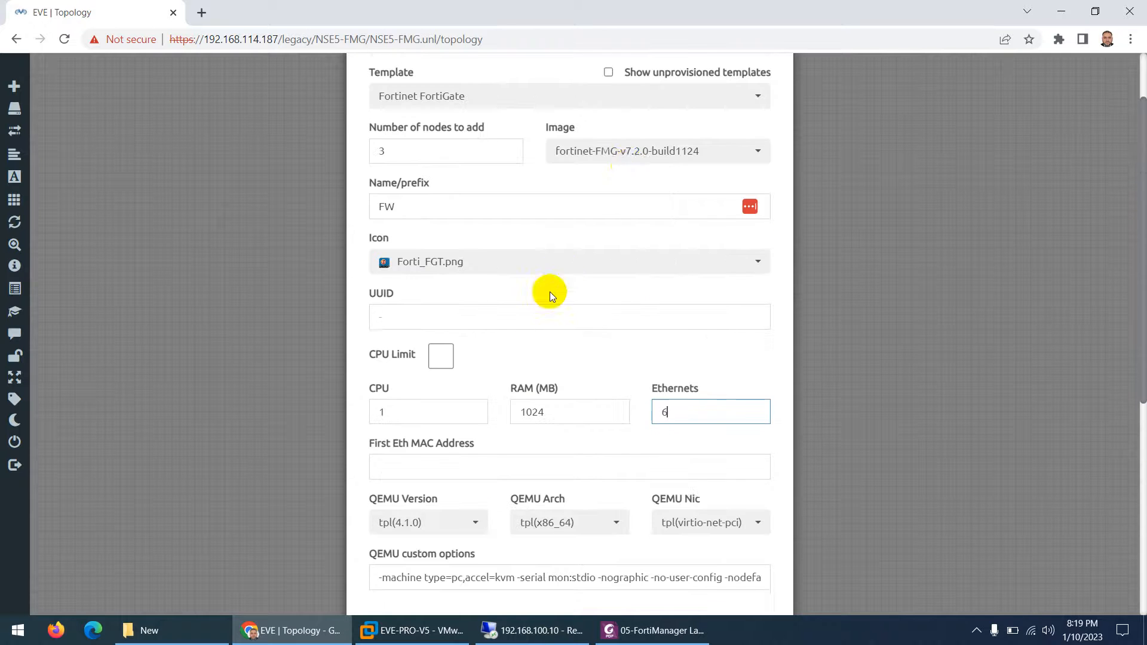
click(615, 159)
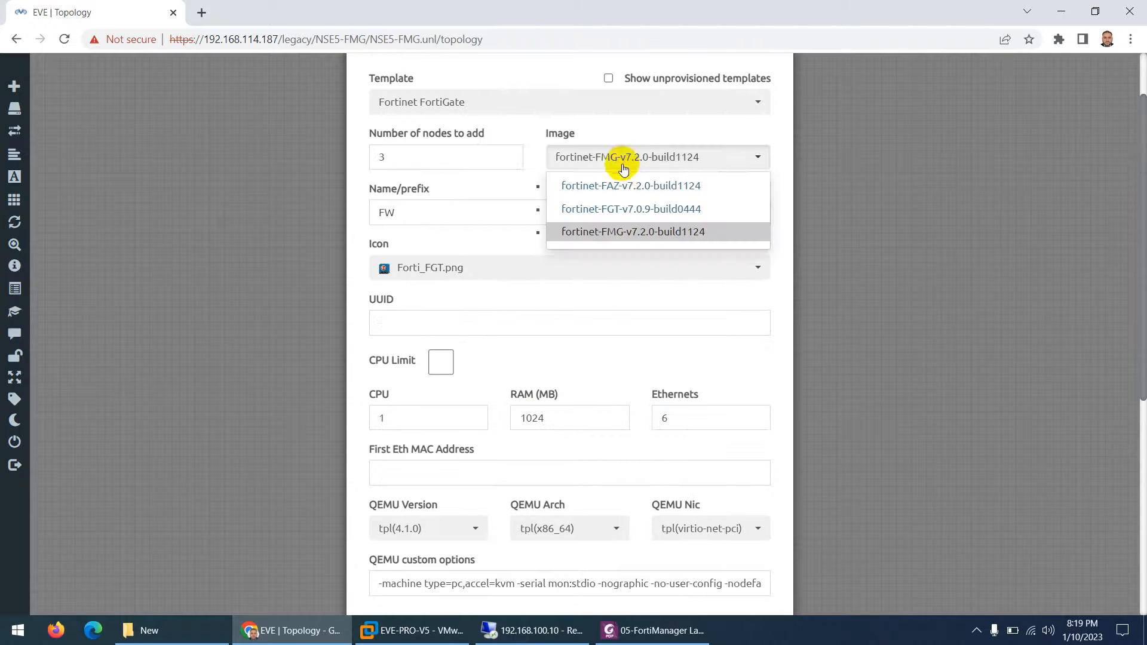
click(610, 209)
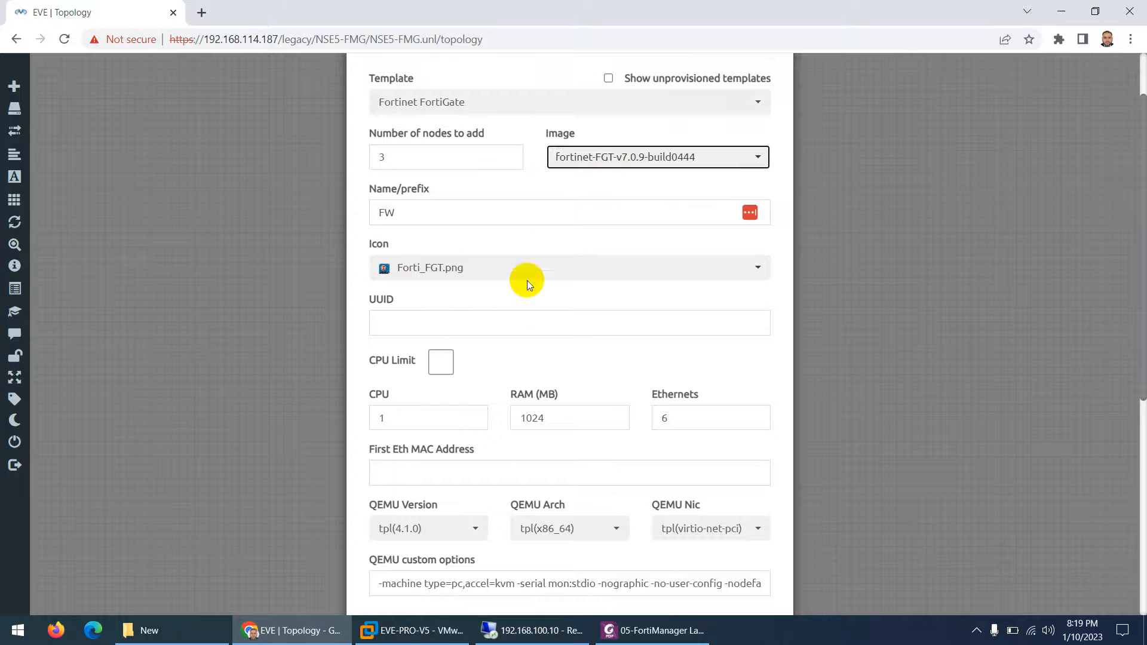
scroll(532, 328, down, 6)
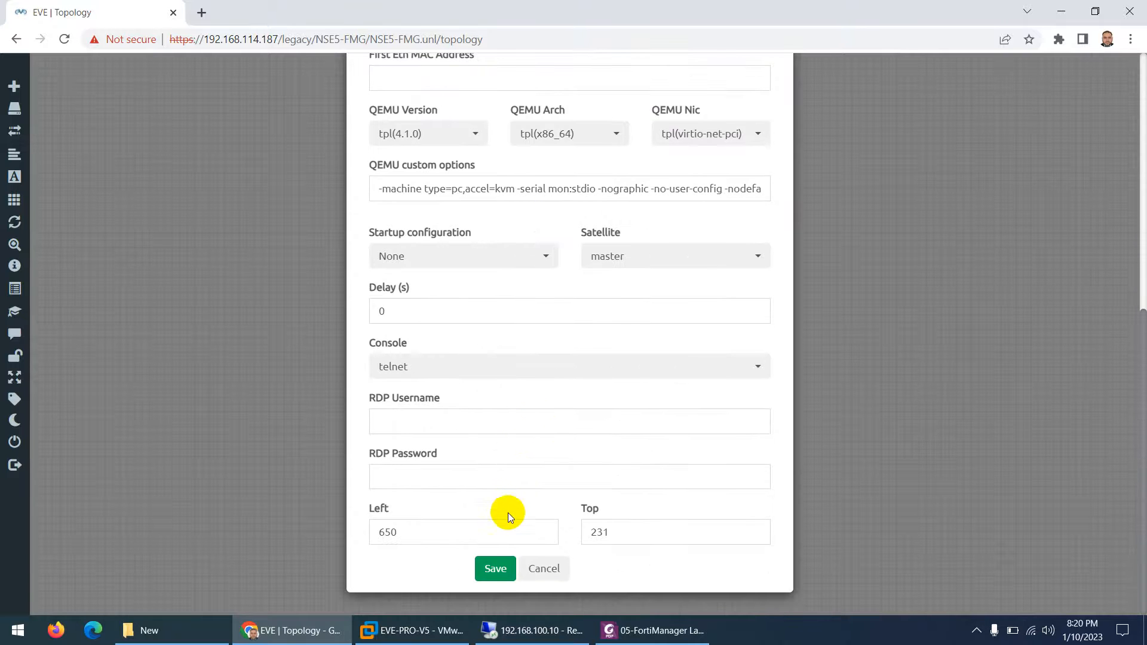
click(495, 566)
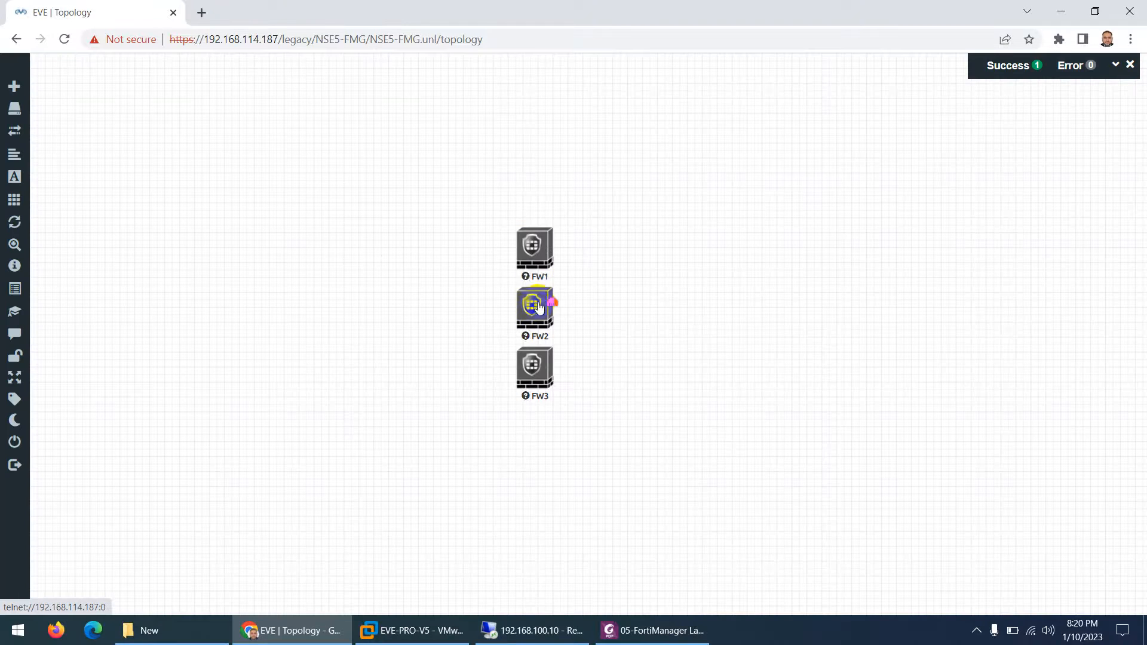
Spread the firewalls into a triangle with FW1 left, FW2 right and FW3 below, and check the FortiManager lab diagram in Foxit PhantomPDF
drag(533, 254, 330, 261)
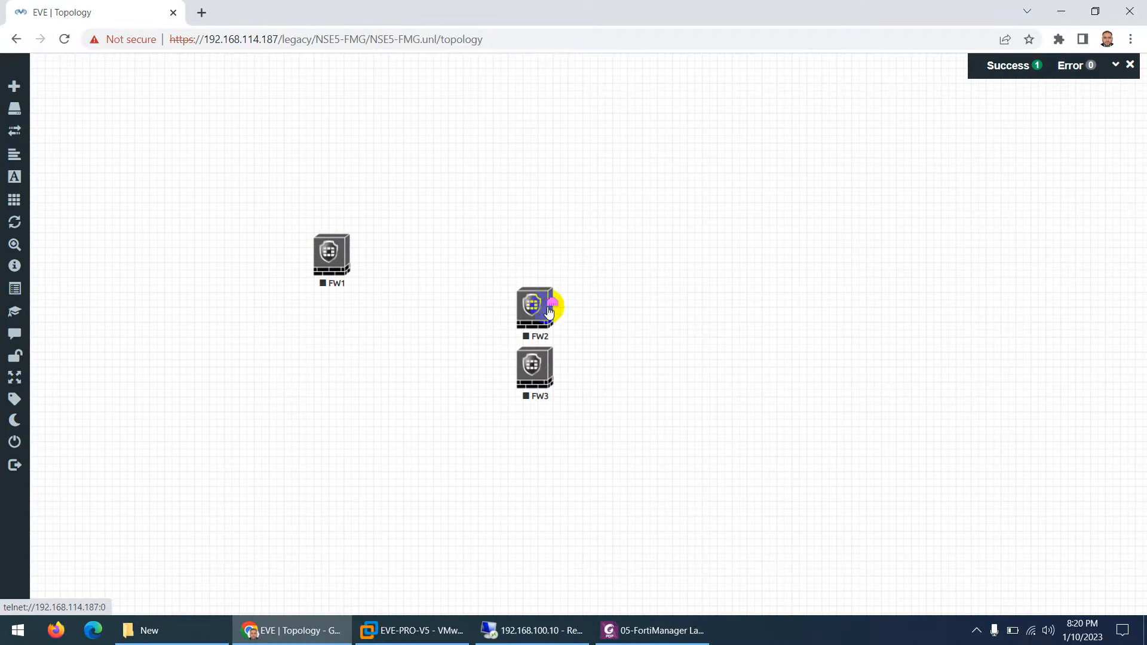
drag(538, 310, 777, 261)
drag(535, 367, 545, 408)
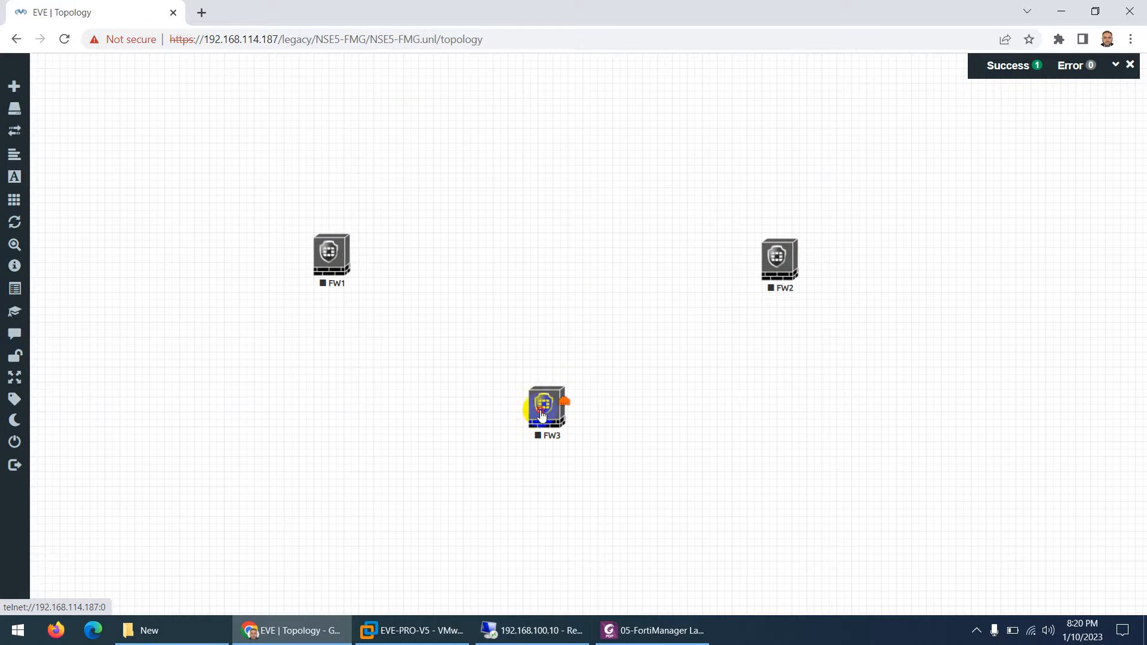
click(654, 633)
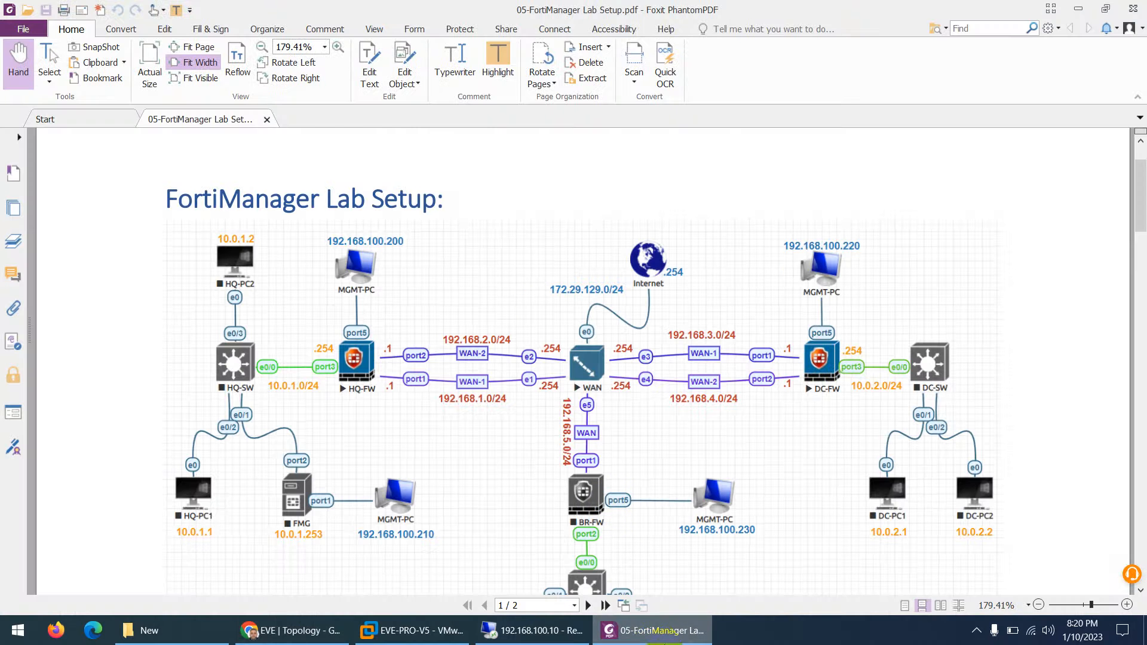
click(655, 633)
Start adding a node above FW3 from the pfSense Firewall template and set its Ethernets to 6
right_click(525, 179)
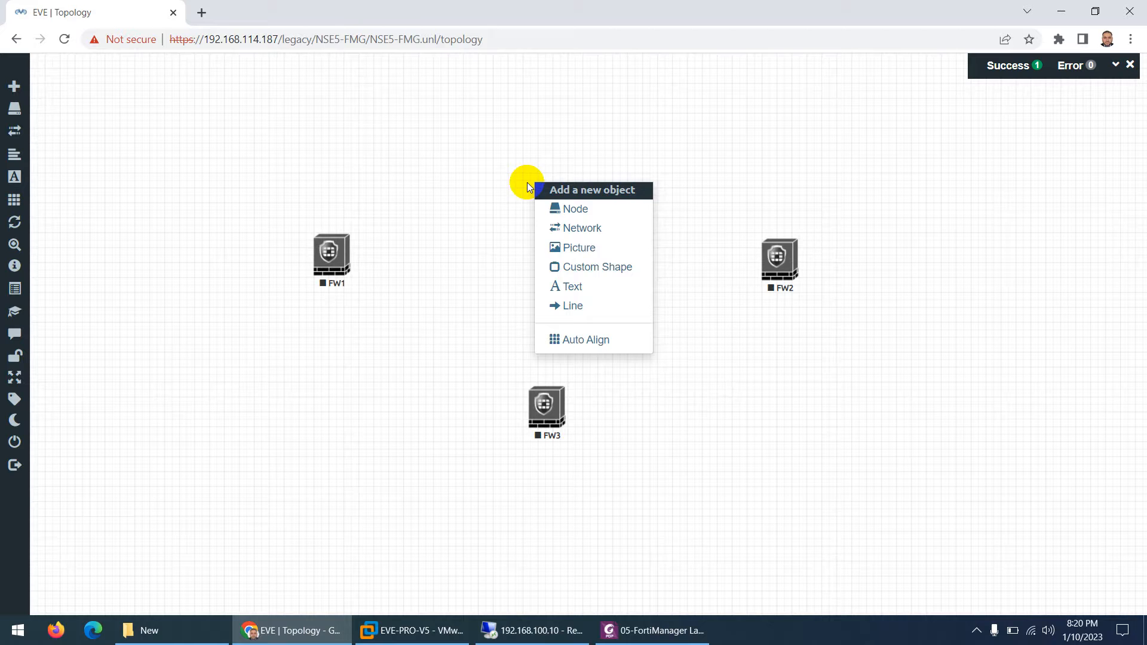
click(554, 206)
text(f)
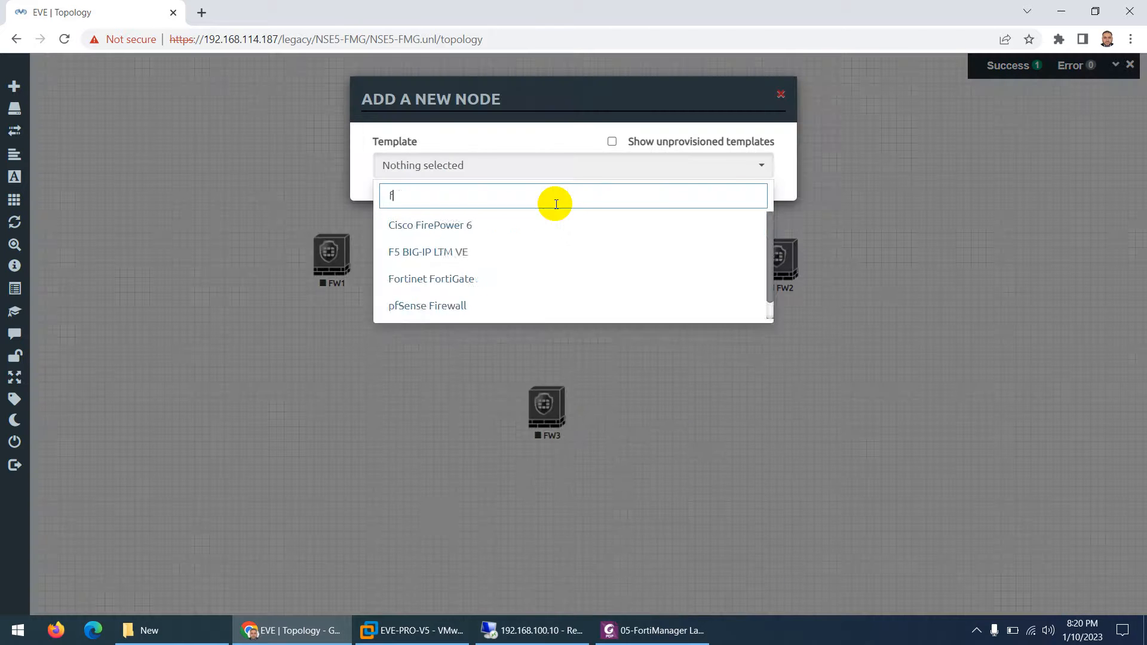
key(BackSpace)
text(pf)
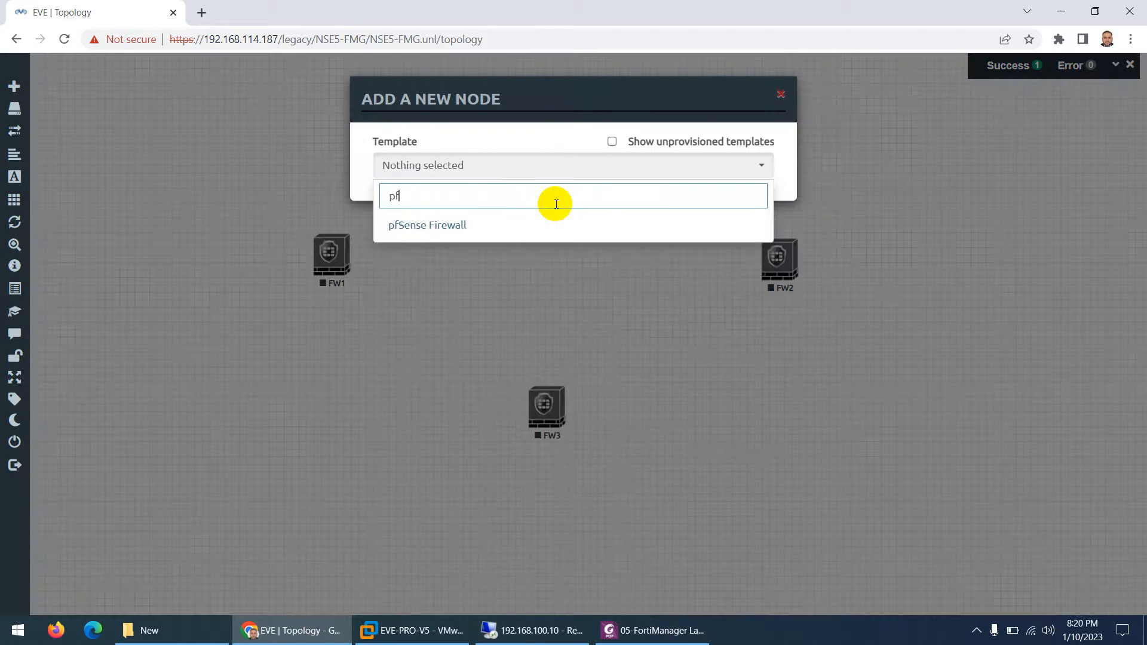
click(398, 226)
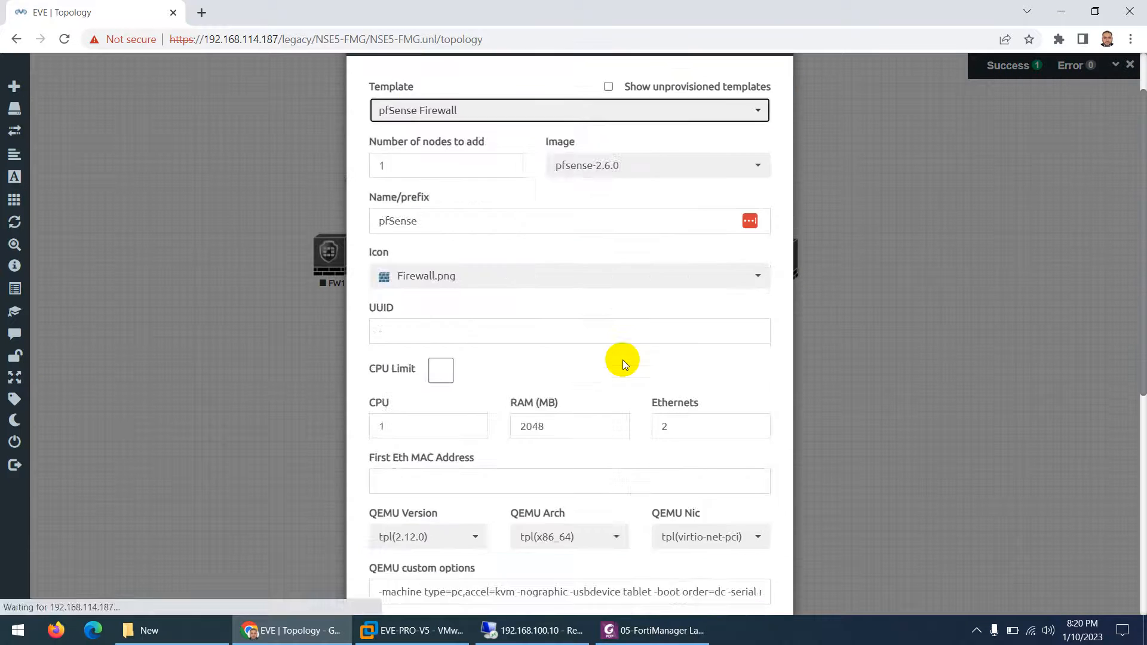
scroll(675, 305, down, 4)
drag(677, 270, 639, 272)
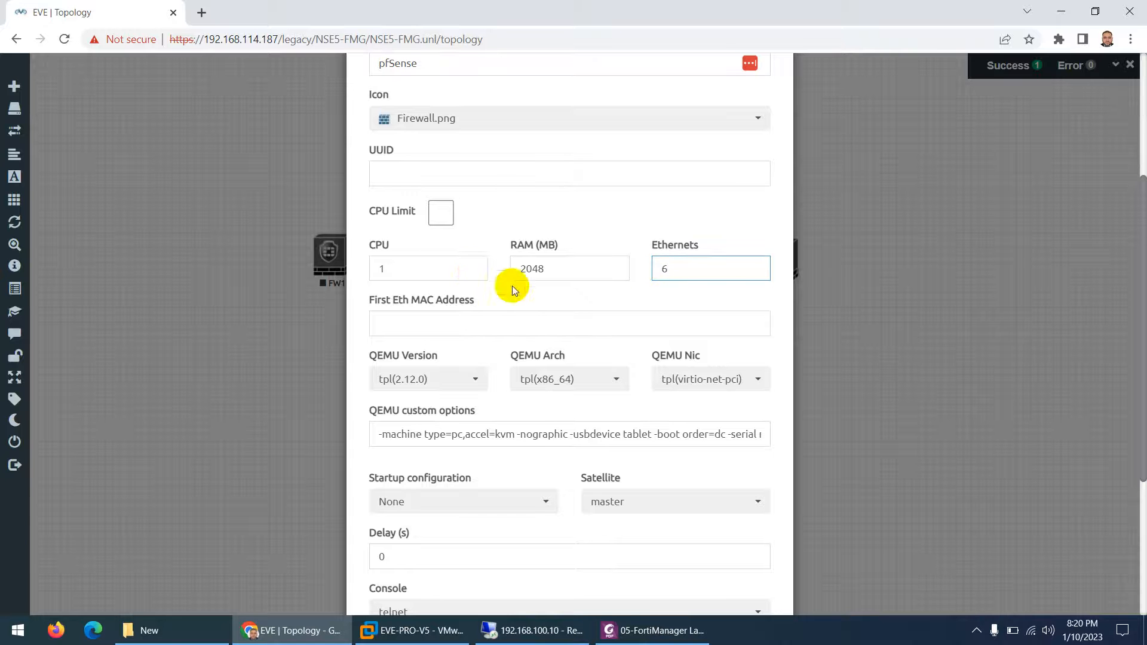
Look through the full list of available icons for one that suits the pfSense node acting as the WAN
scroll(472, 277, up, 1)
scroll(472, 277, up, 1)
click(454, 192)
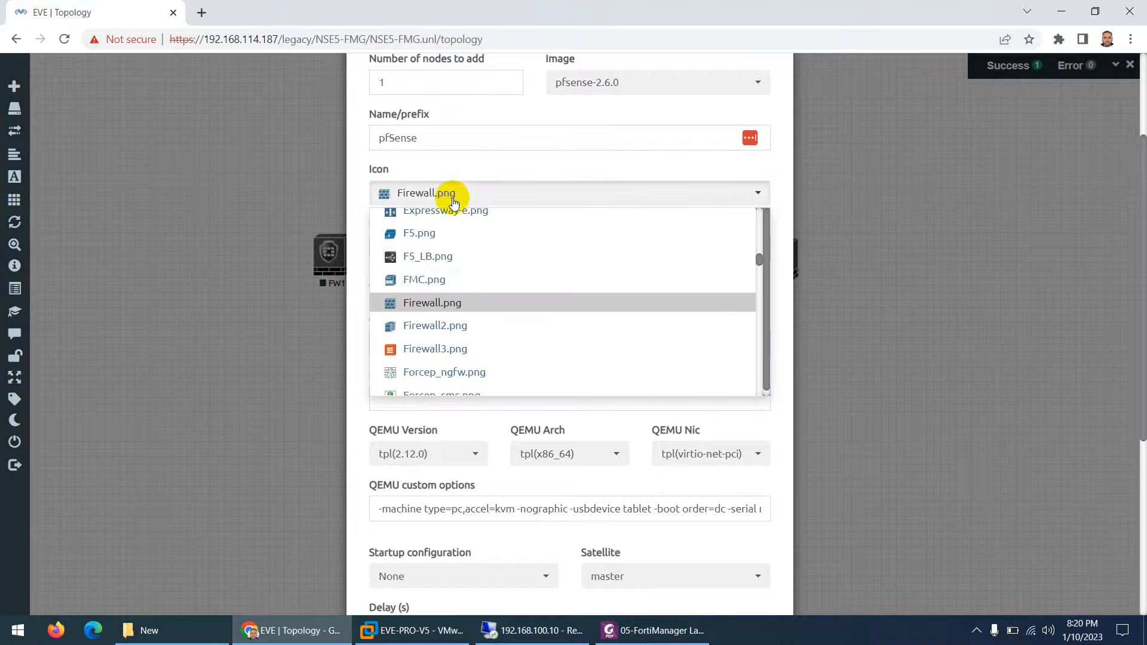
scroll(474, 276, down, 6)
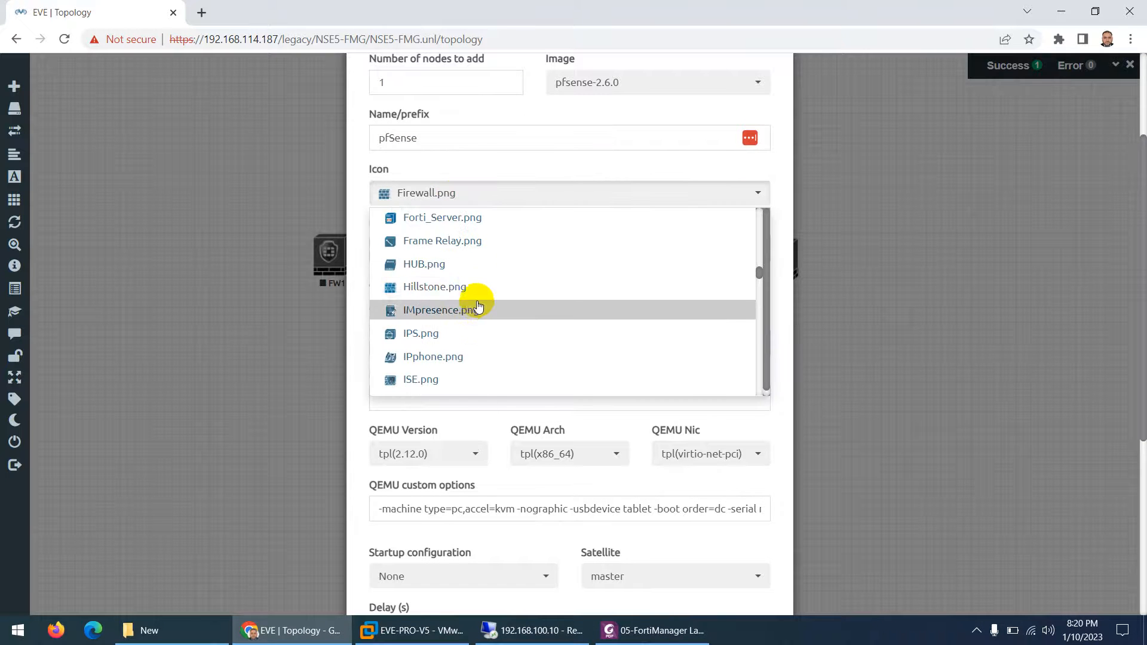
scroll(478, 324, down, 6)
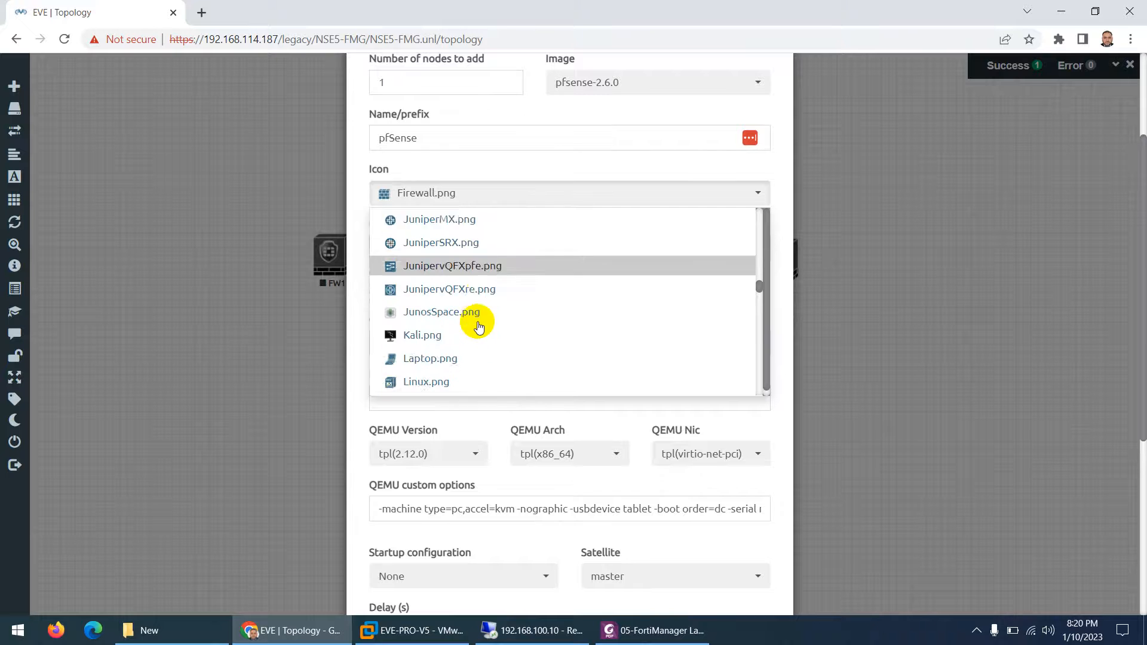
scroll(478, 326, down, 6)
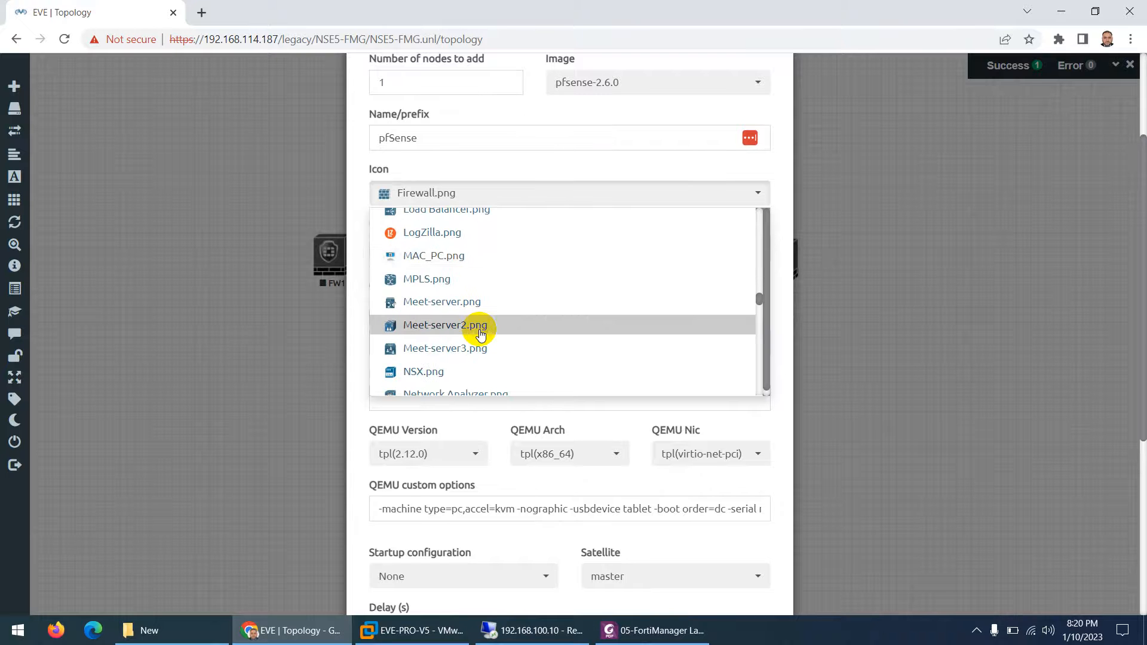
scroll(481, 333, down, 6)
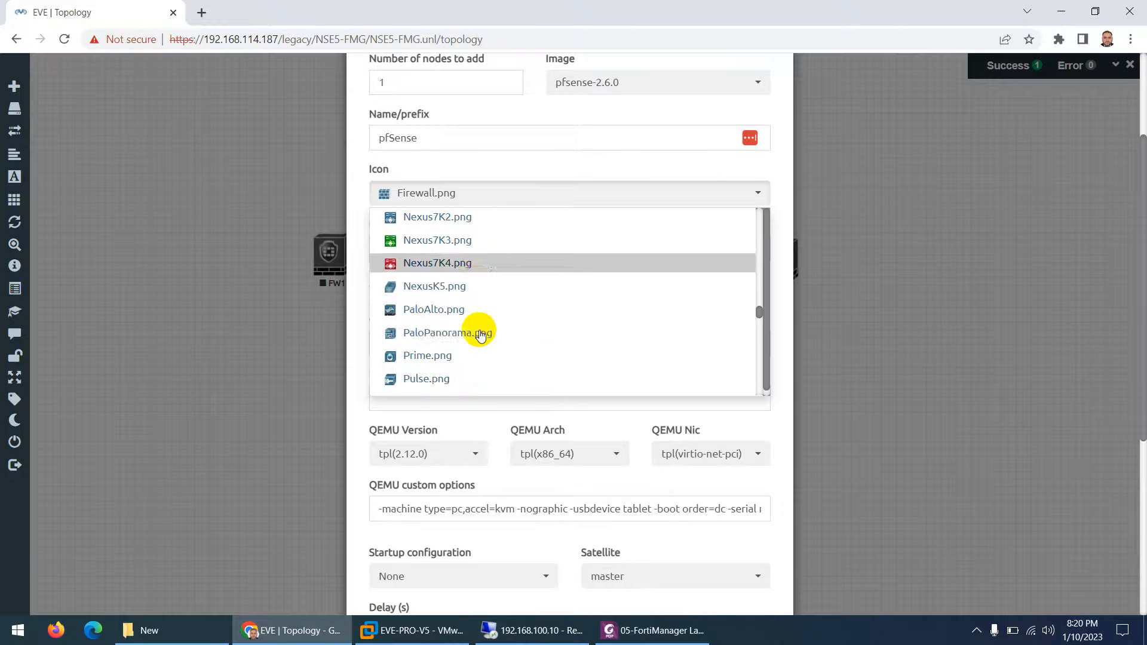
scroll(481, 335, down, 5)
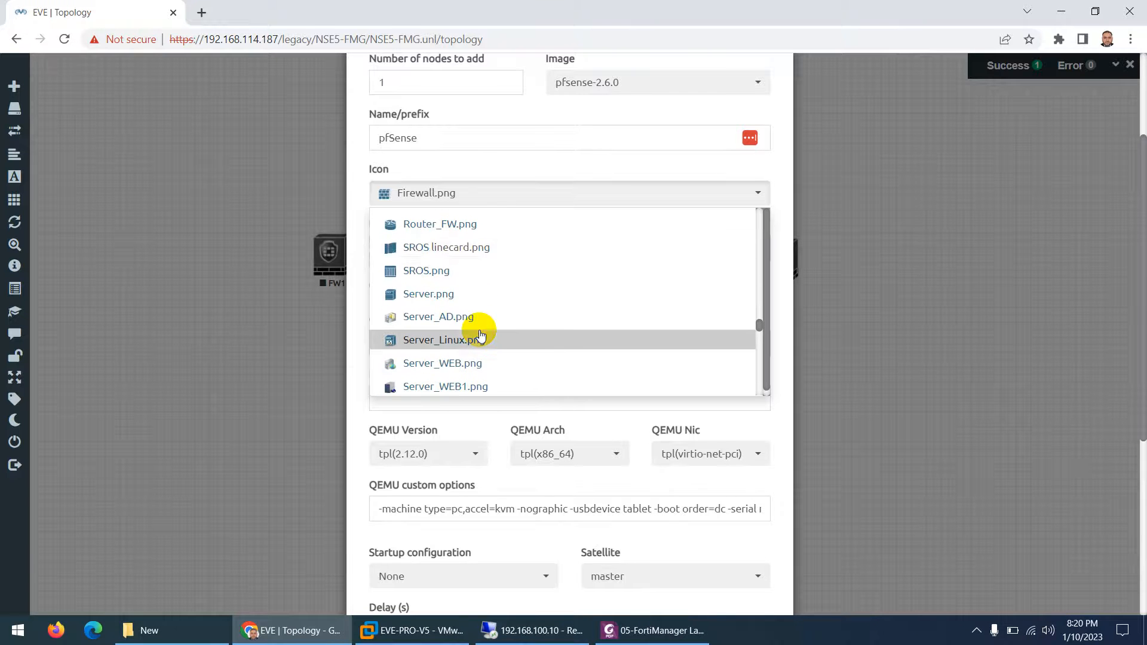
scroll(481, 335, down, 6)
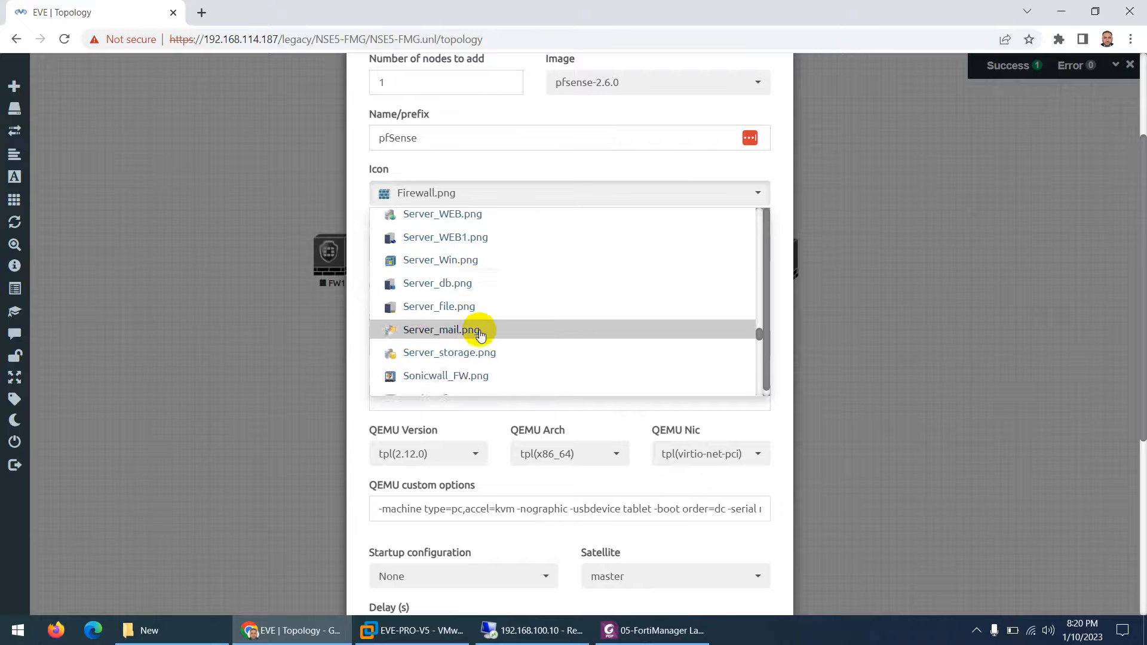
scroll(481, 336, down, 5)
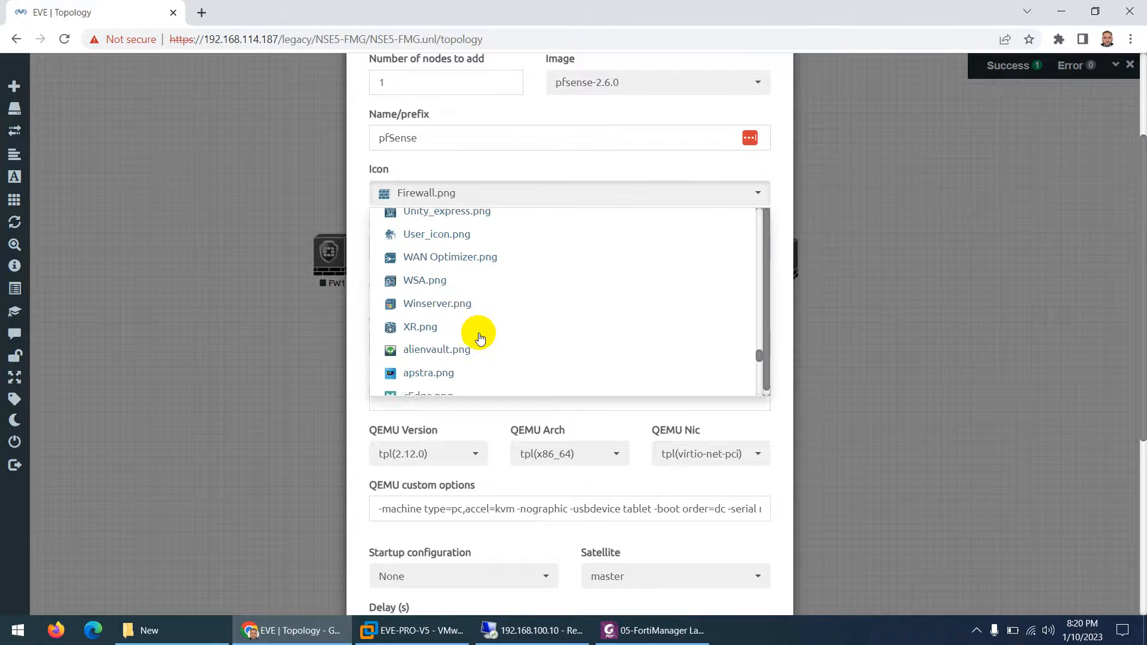
scroll(481, 339, down, 5)
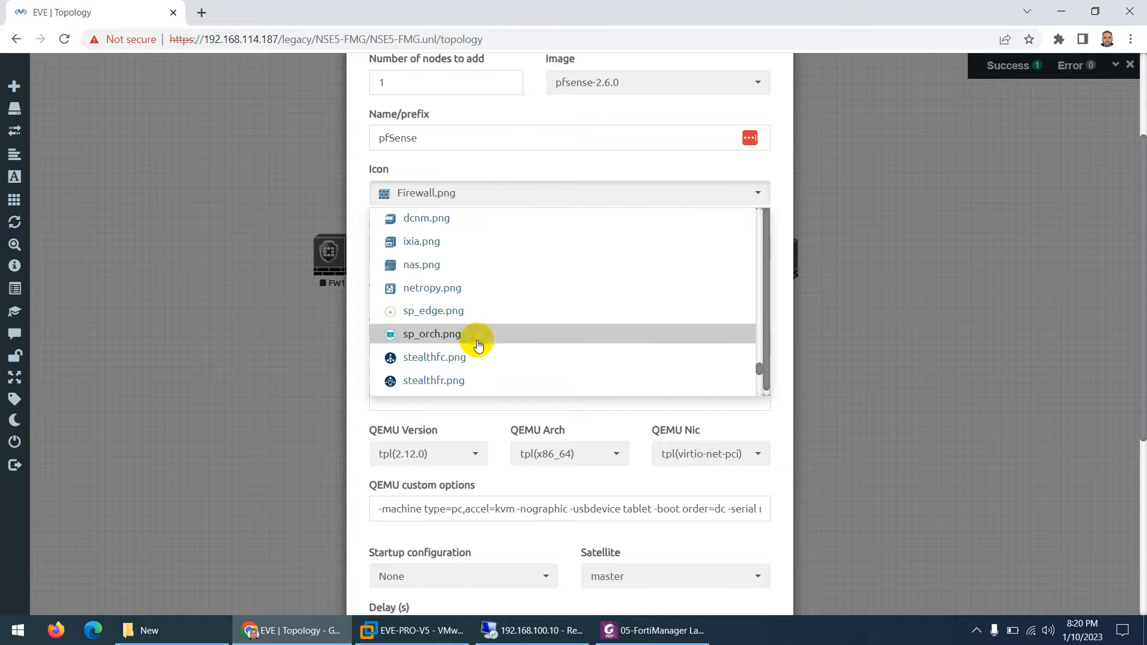
scroll(478, 345, down, 5)
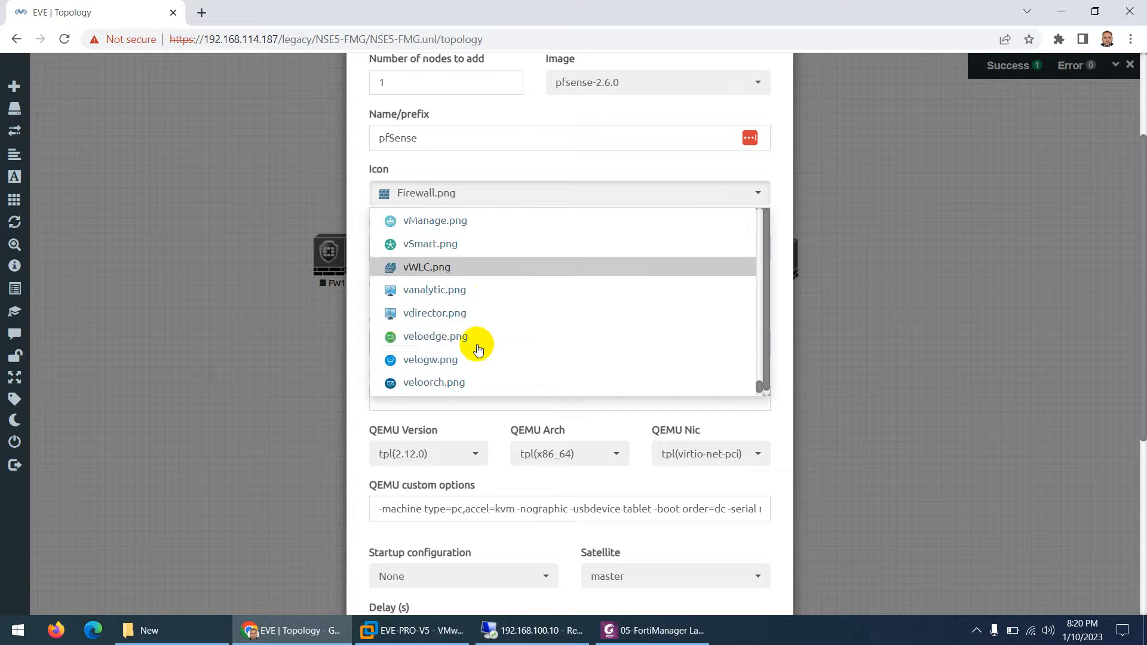
scroll(478, 346, up, 15)
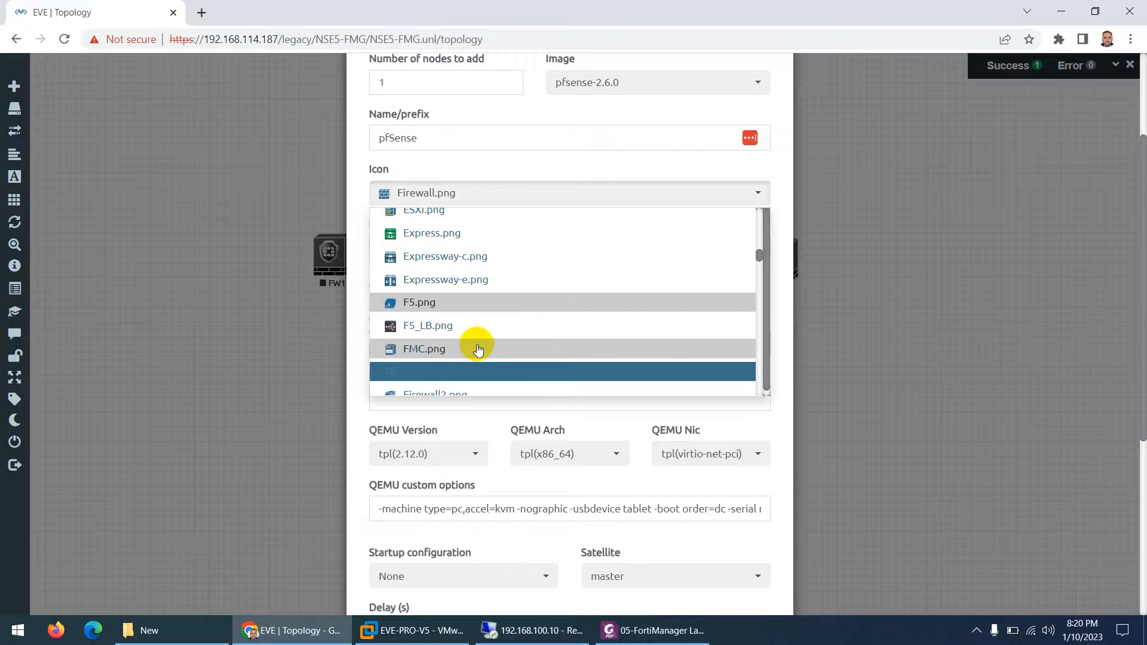
scroll(477, 309, down, 1)
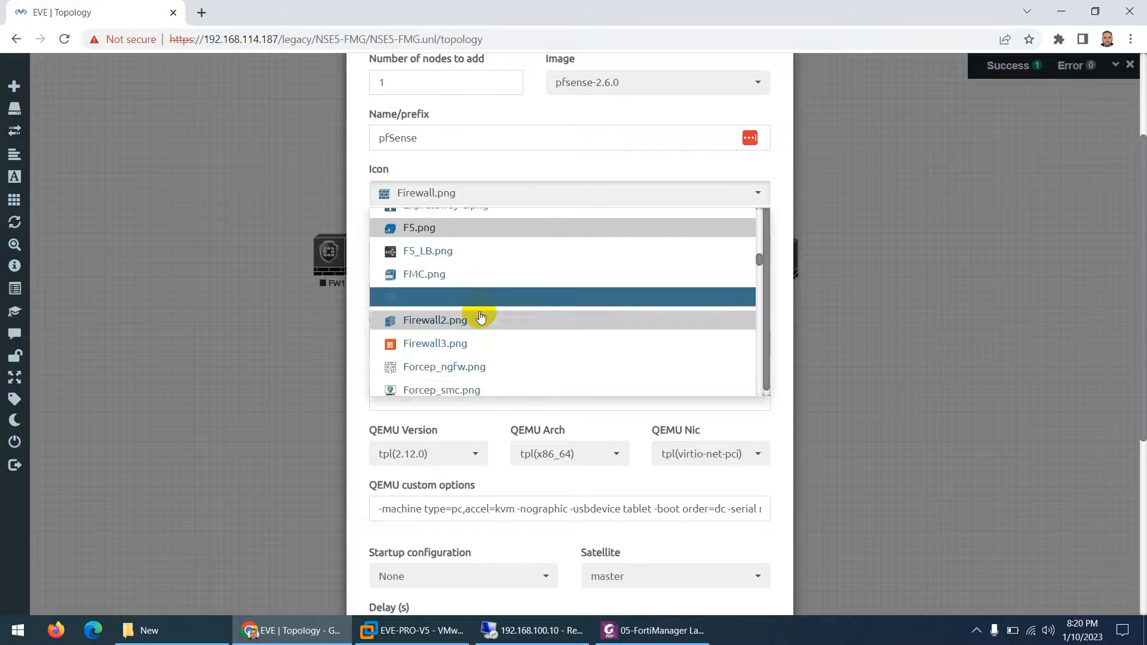
scroll(481, 318, down, 3)
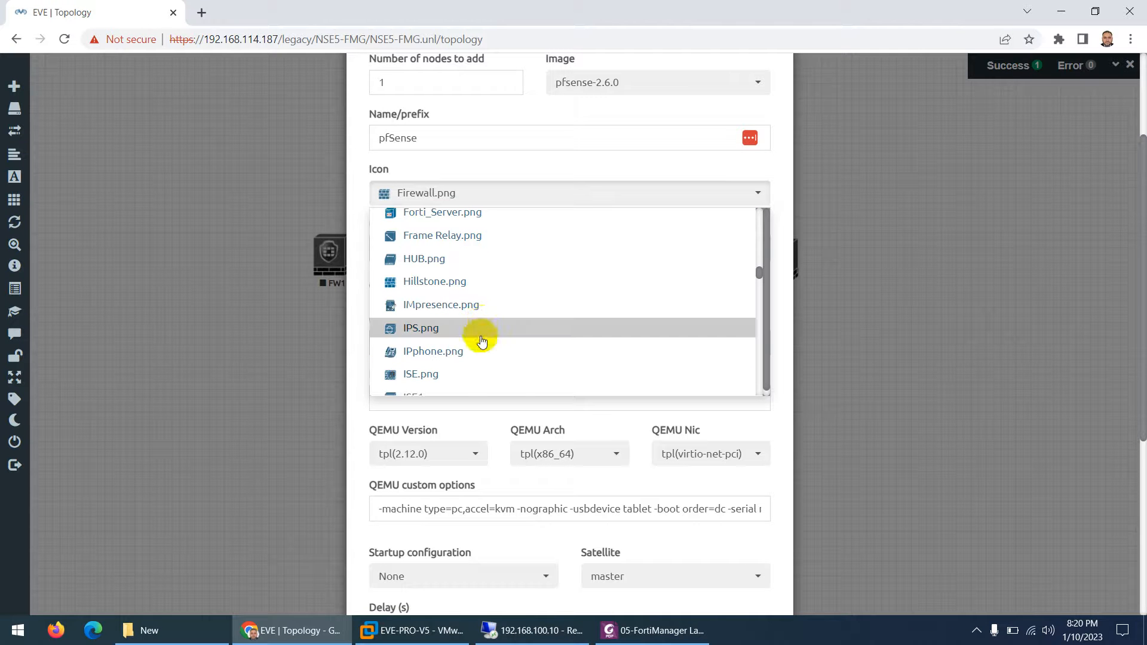
scroll(481, 341, down, 4)
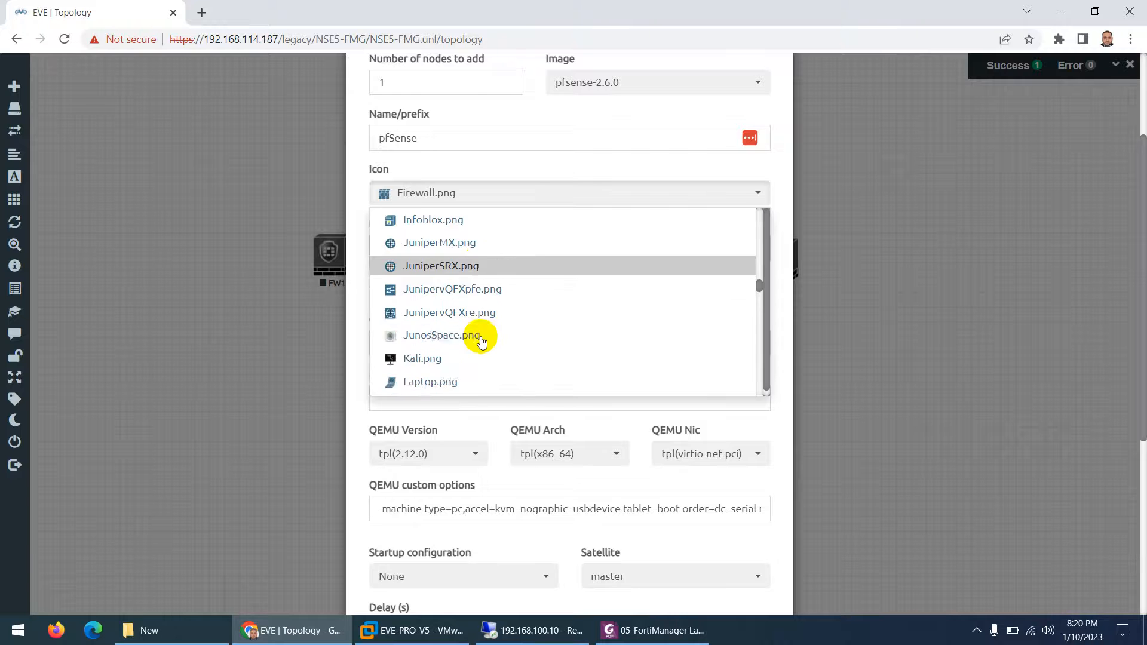
scroll(482, 341, down, 3)
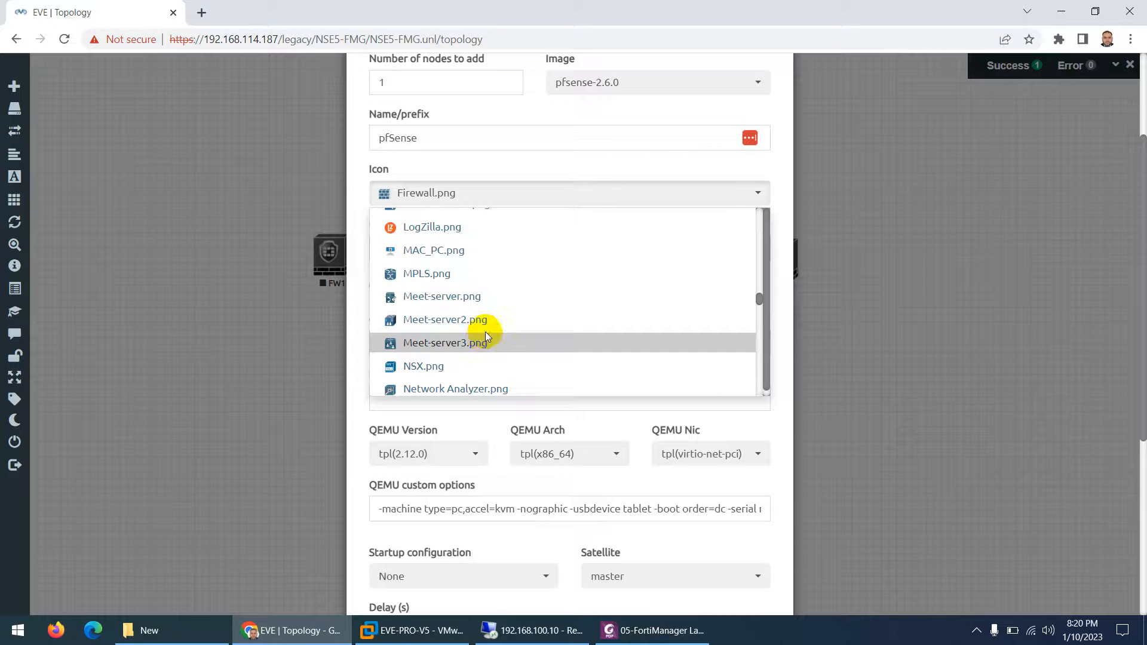
scroll(489, 343, down, 2)
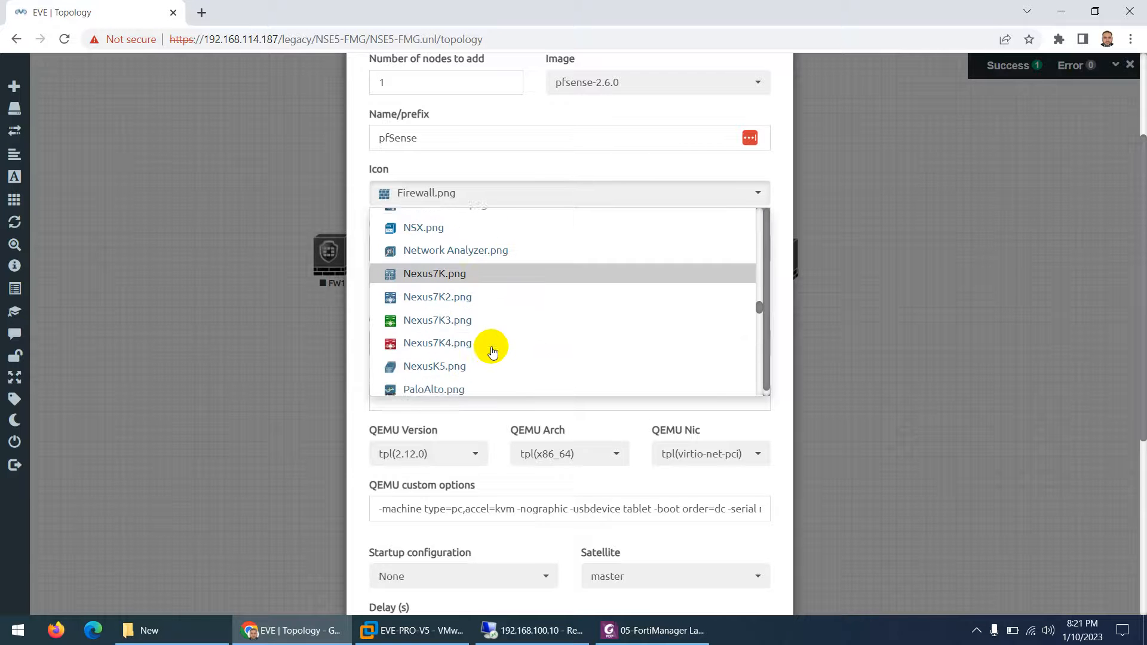
scroll(492, 350, down, 2)
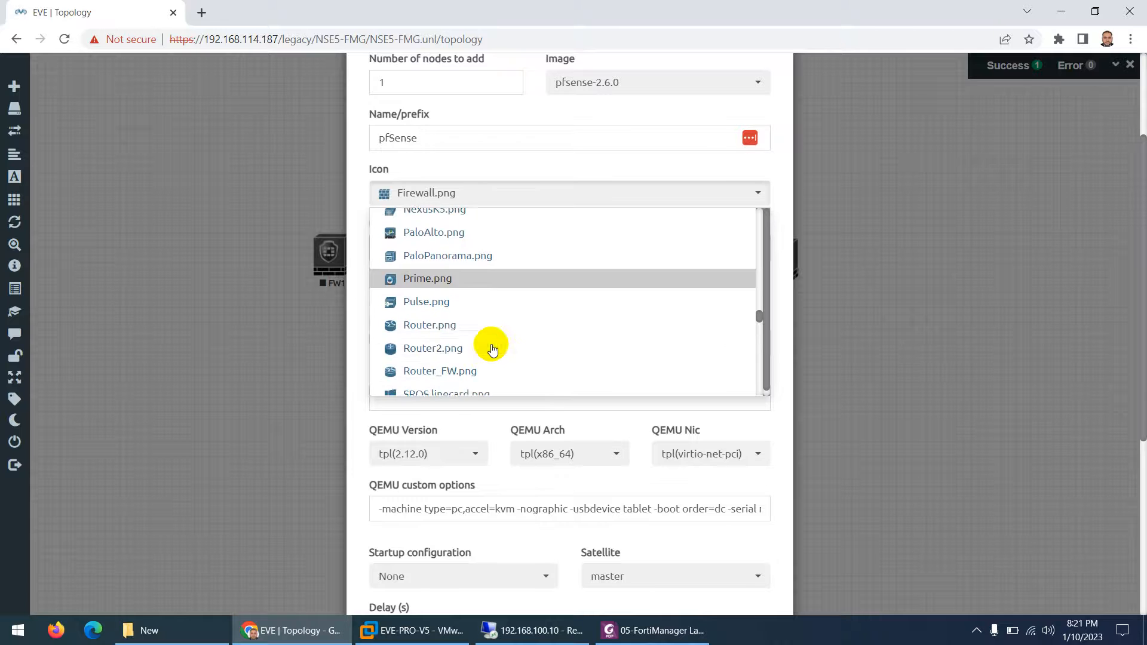
scroll(492, 351, down, 2)
scroll(492, 350, down, 1)
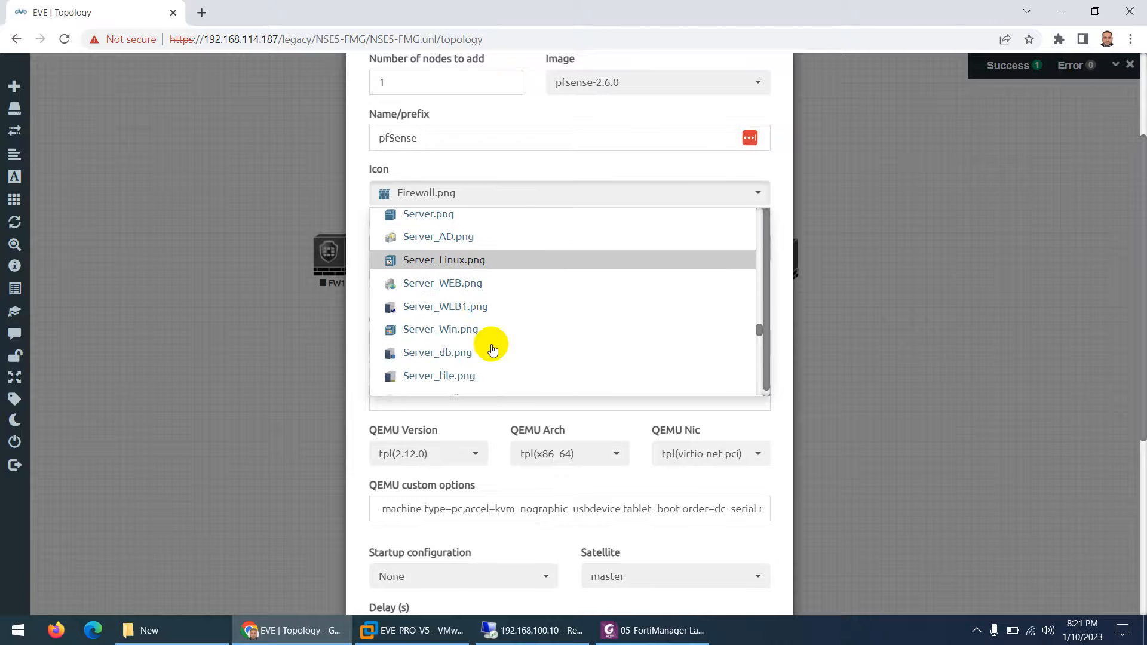
scroll(491, 351, down, 4)
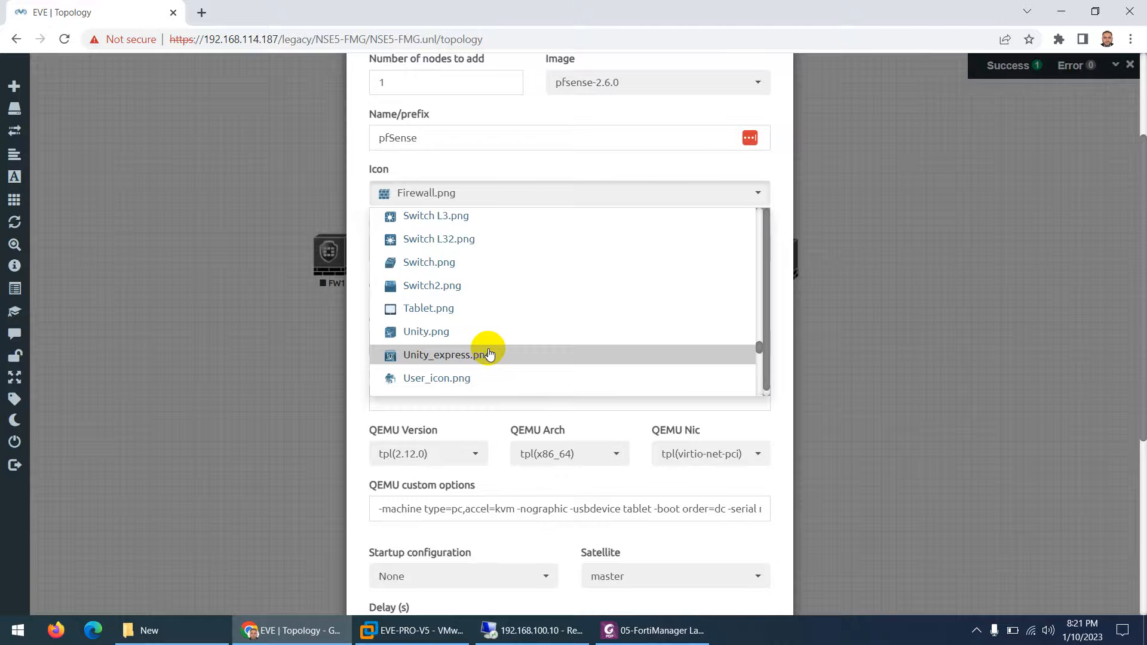
scroll(491, 351, down, 4)
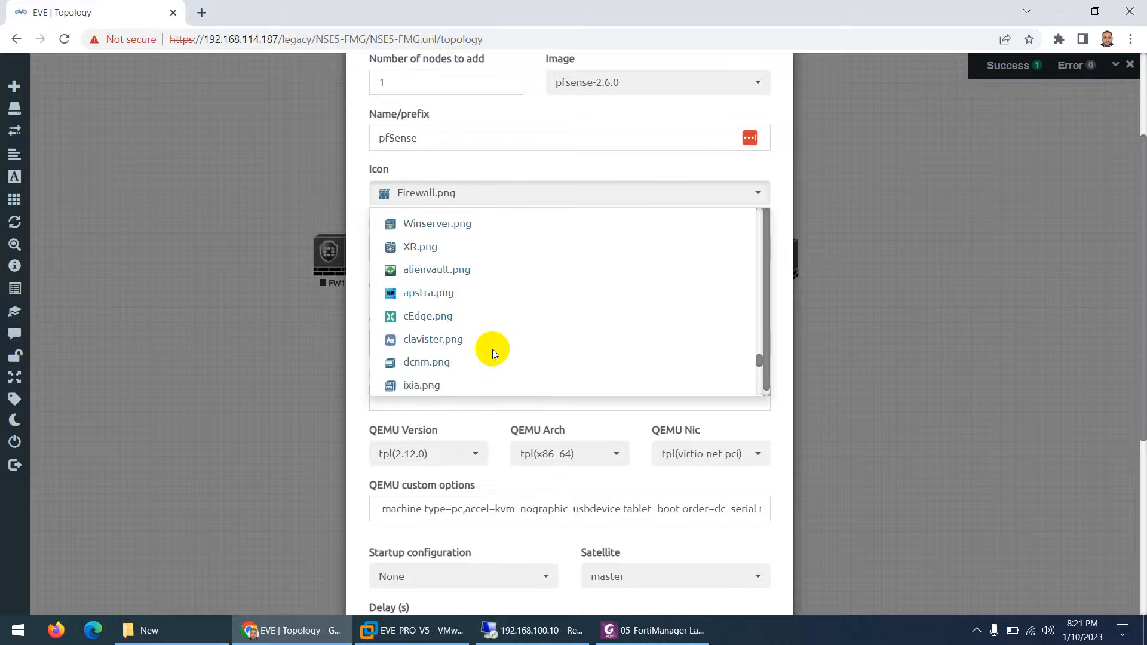
scroll(492, 349, down, 3)
scroll(493, 351, down, 2)
scroll(493, 352, up, 10)
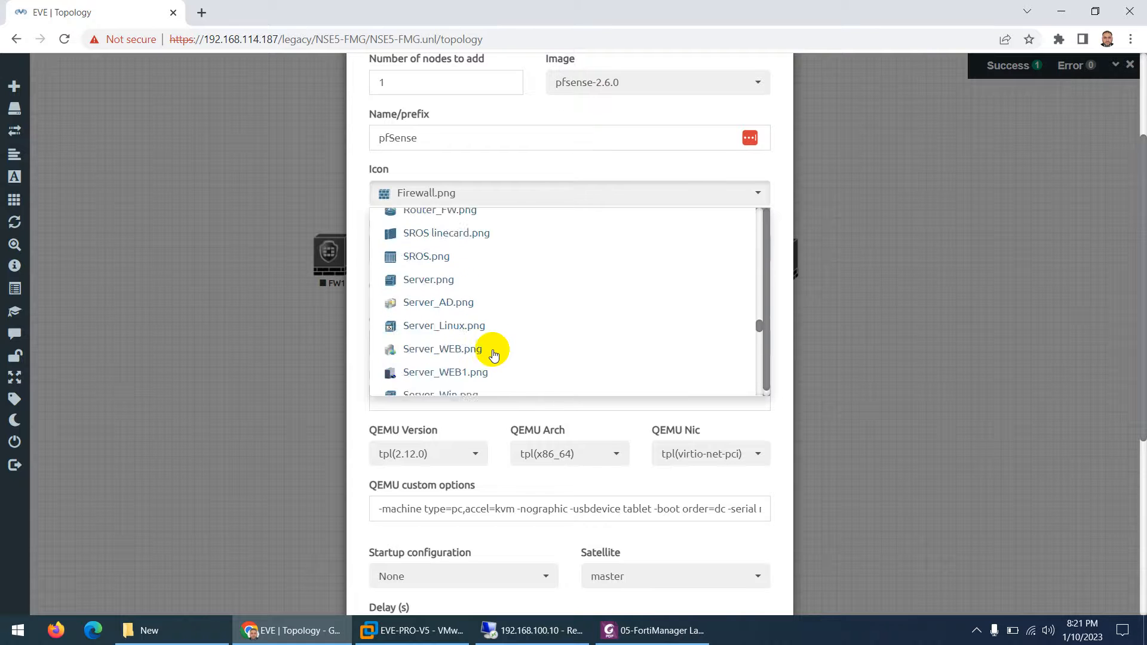
scroll(493, 354, up, 15)
scroll(494, 354, up, 3)
Set the pfSense node's icon to Frame Relay.png
scroll(512, 422, down, 3)
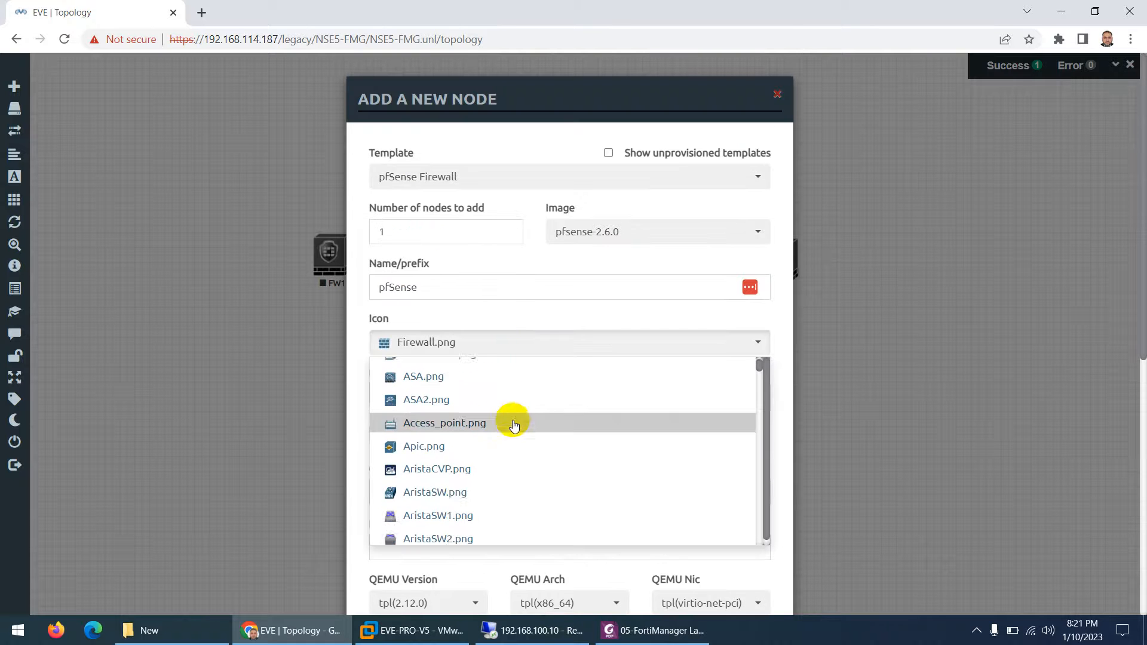
scroll(515, 442, down, 5)
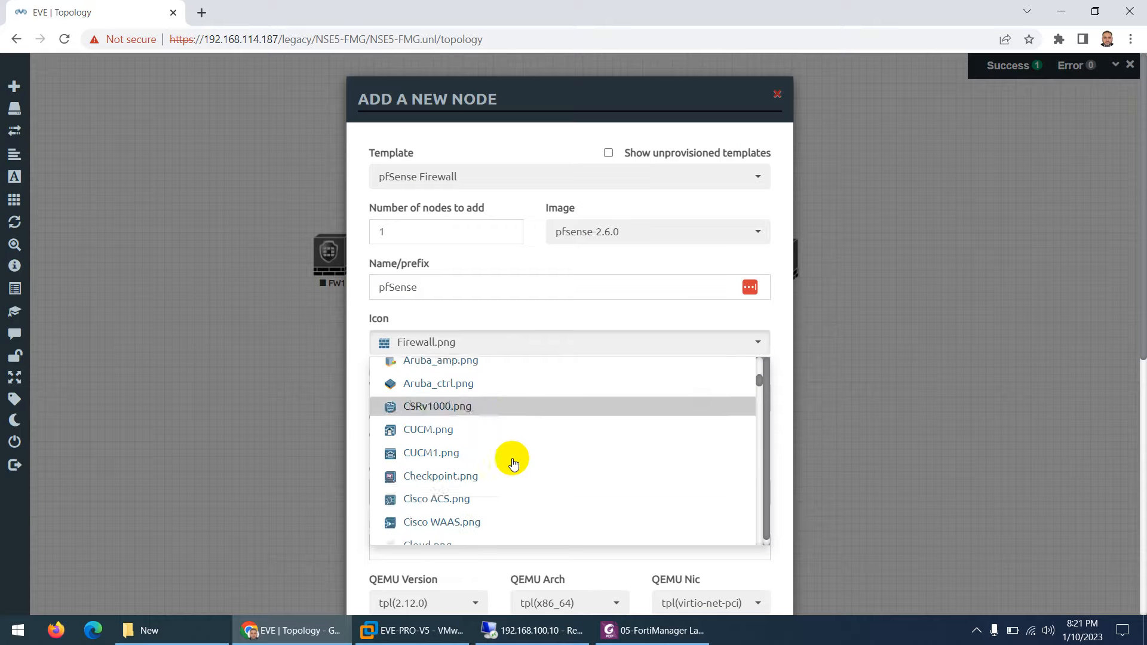
scroll(514, 463, down, 3)
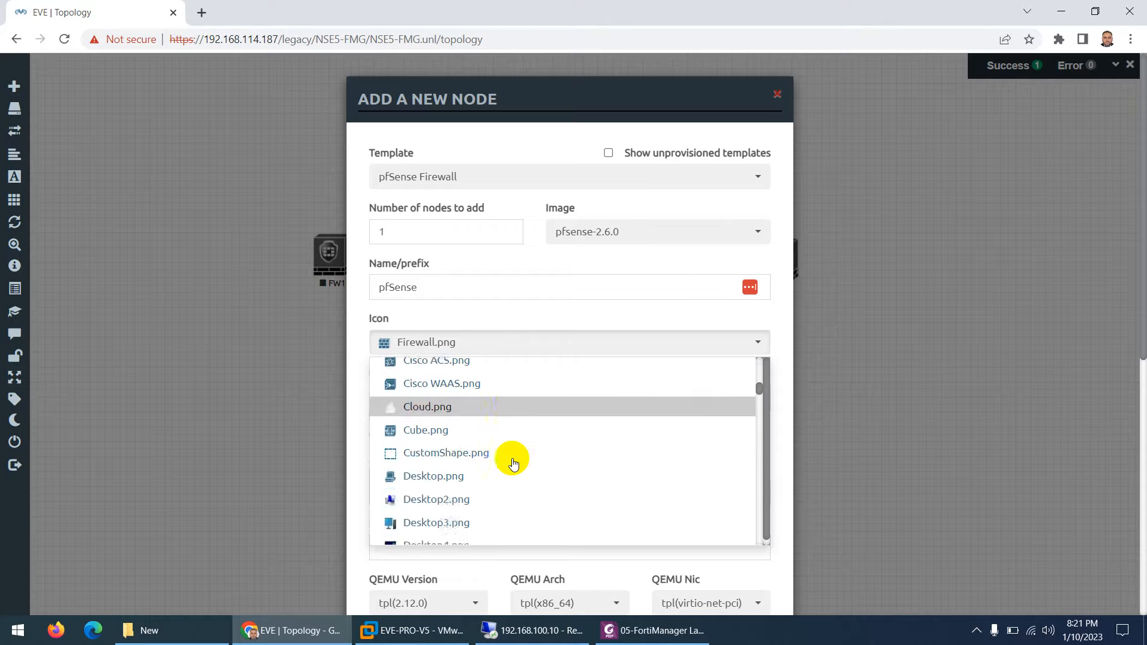
scroll(513, 464, down, 6)
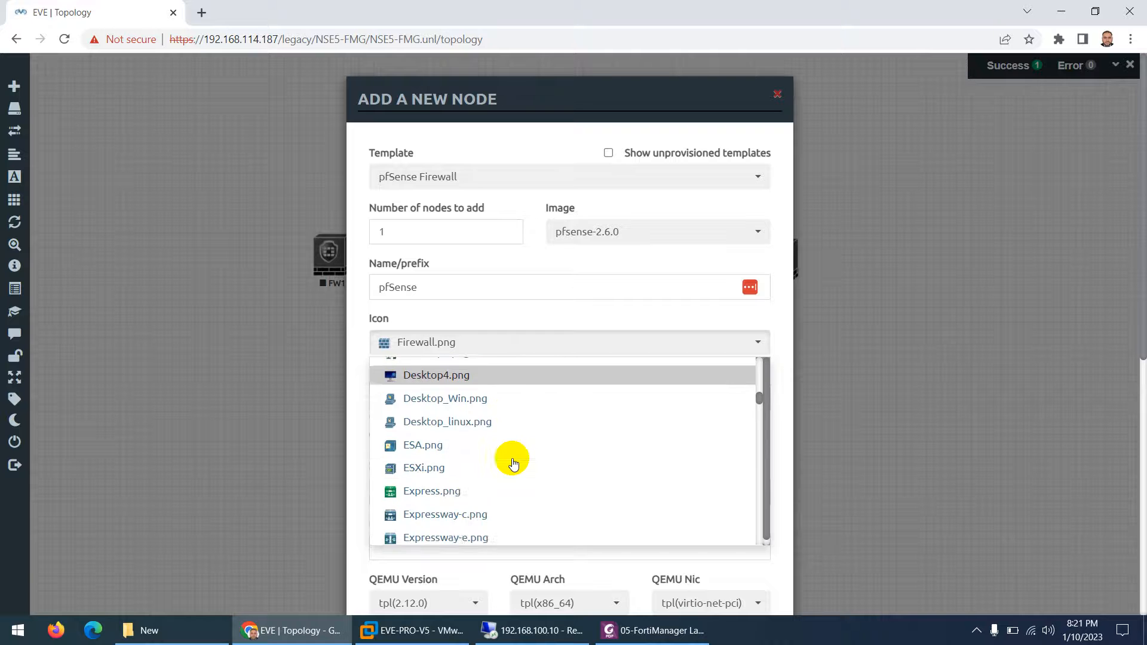
scroll(513, 463, down, 5)
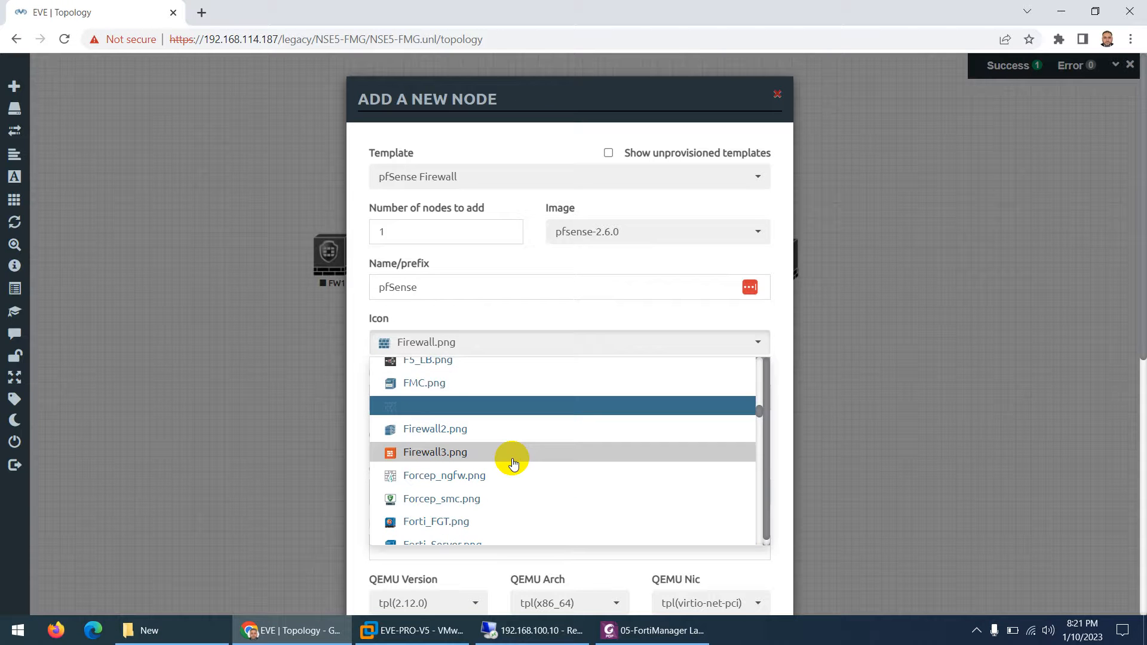
scroll(513, 463, down, 3)
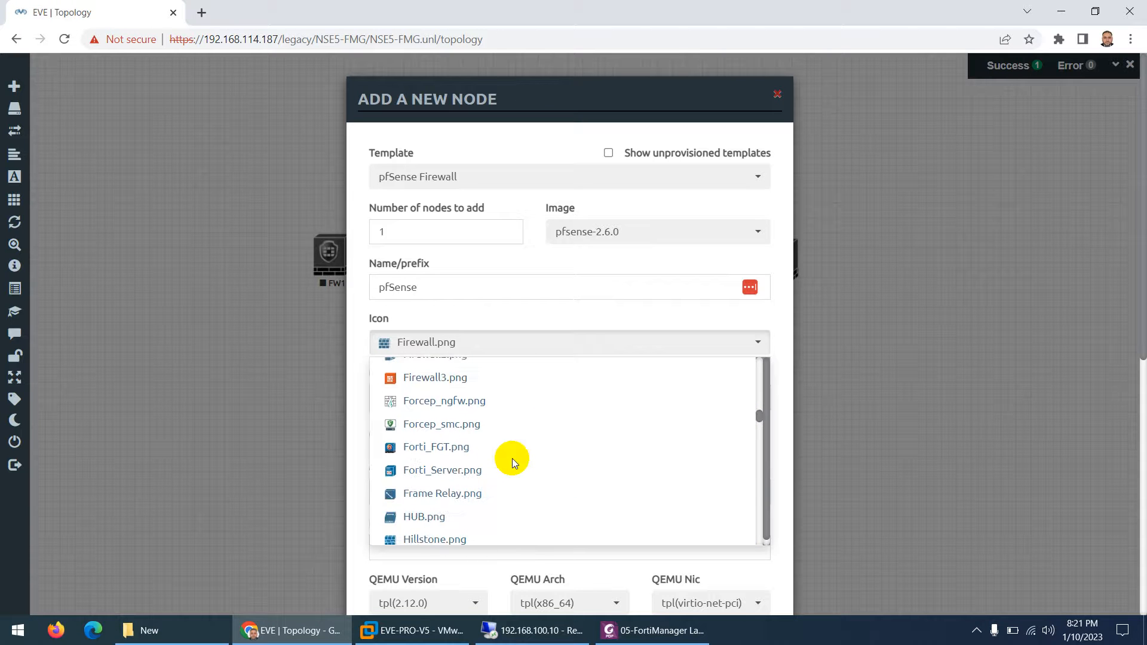
scroll(514, 463, down, 3)
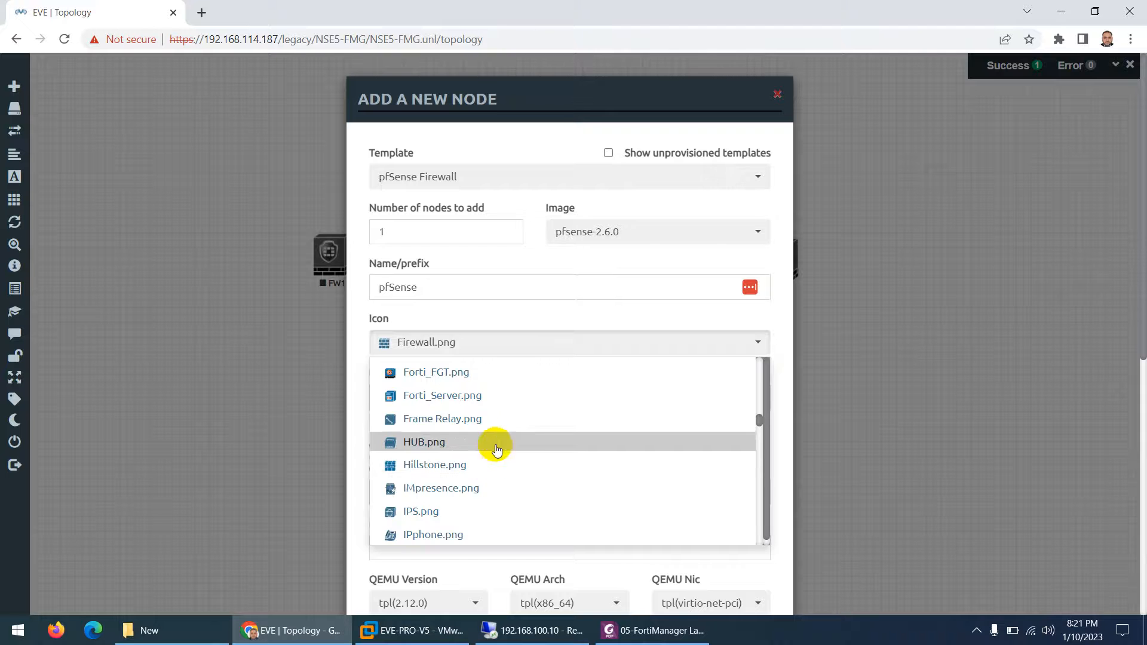
click(469, 418)
scroll(512, 436, down, 3)
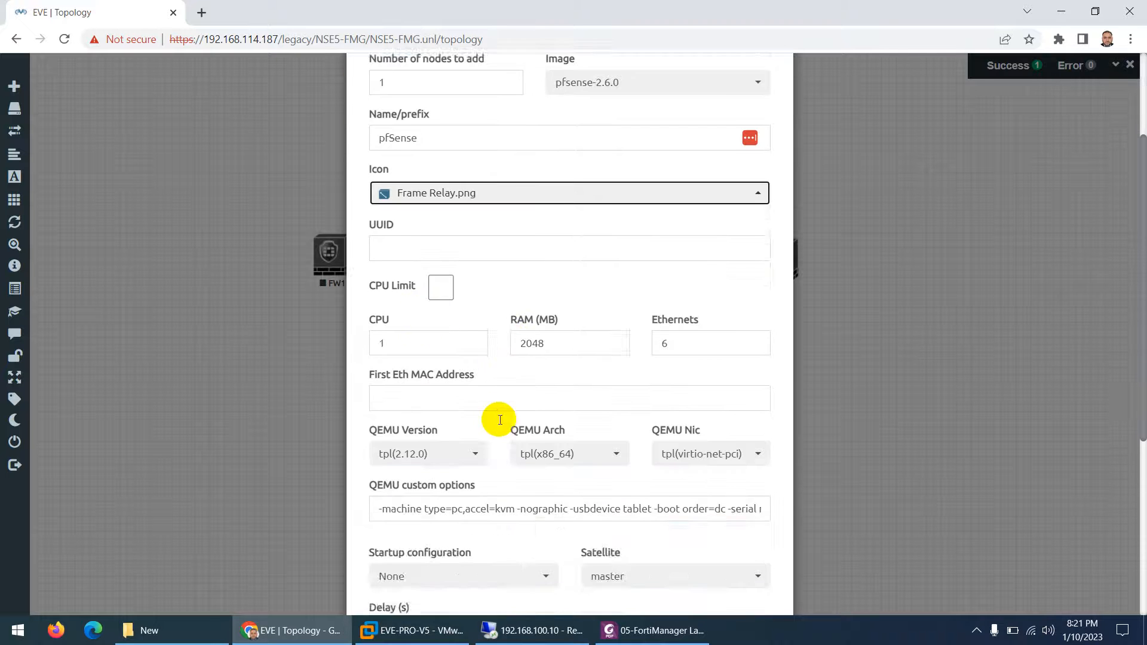
Change the pfSense node's name prefix to WAN and review its remaining settings
scroll(389, 185, up, 3)
double_click(370, 279)
text(WAN)
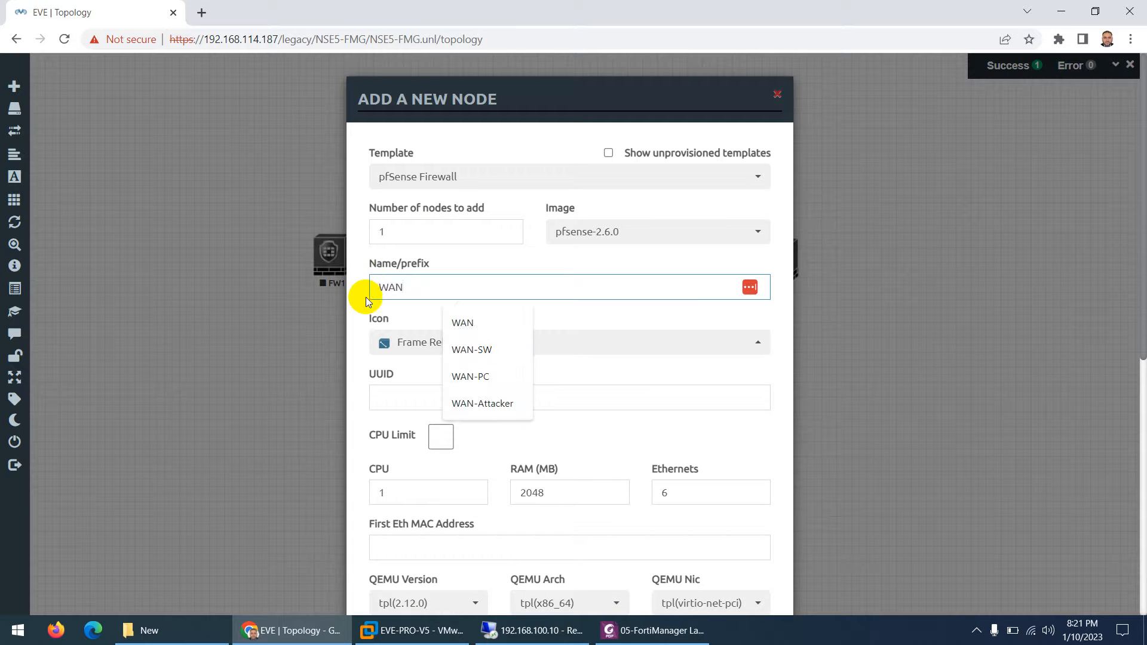
click(430, 307)
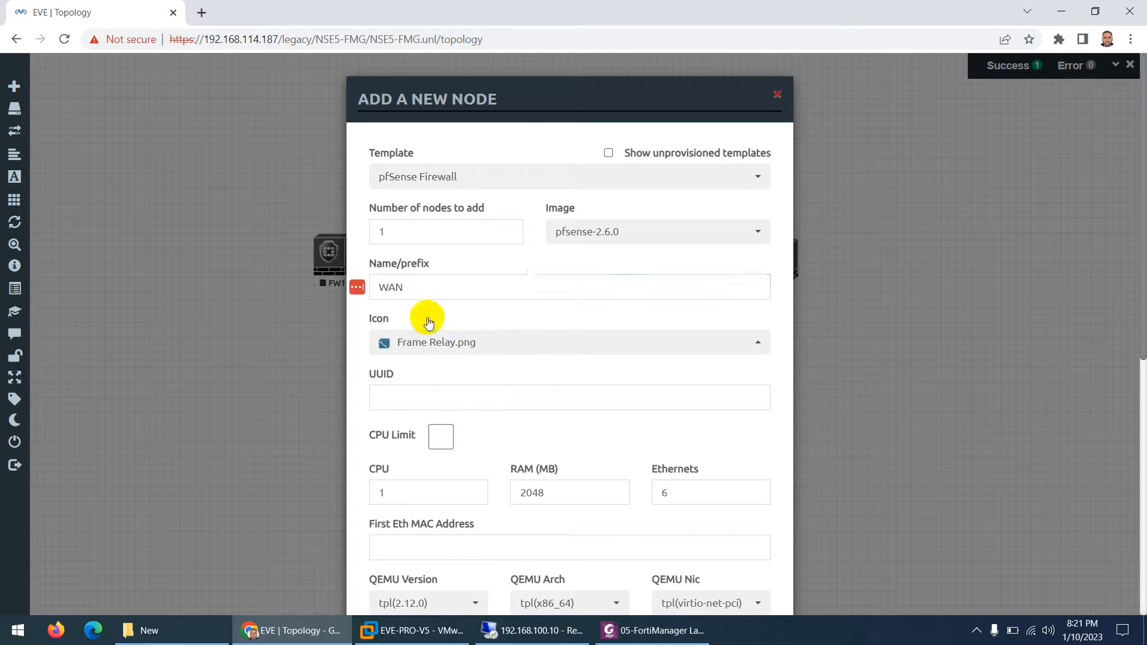
scroll(584, 371, down, 1)
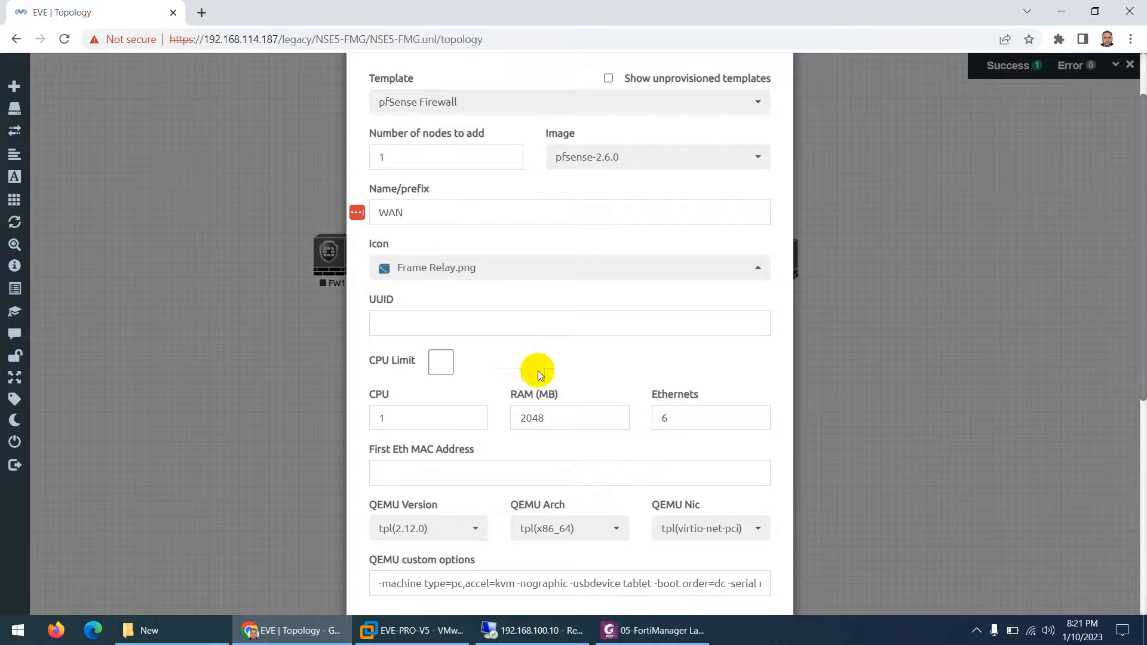
scroll(520, 436, down, 5)
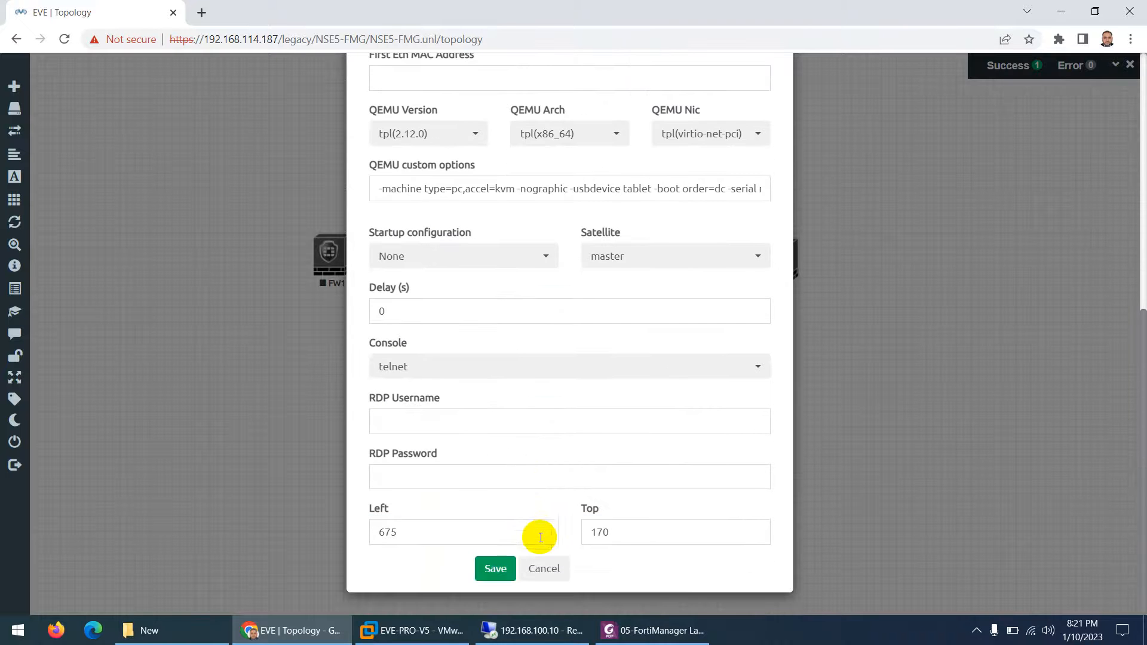
Switch to Foxit PhantomPDF and check the lab diagram and the subnet and IP address table in the FortiManager lab document
click(610, 627)
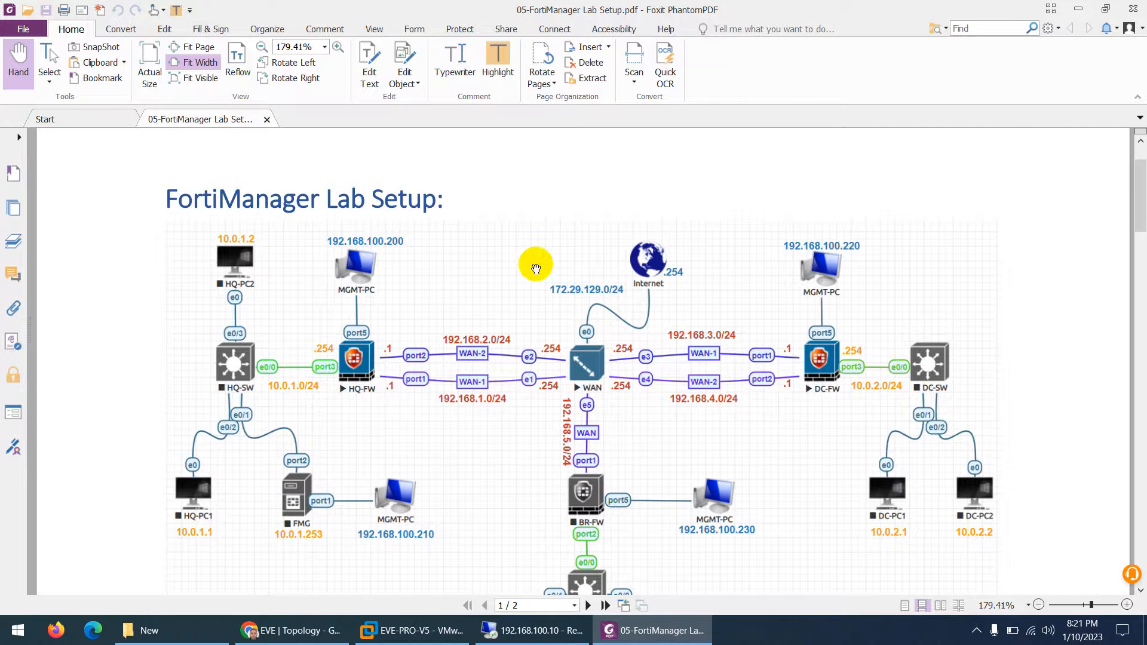
scroll(568, 359, down, 5)
scroll(578, 374, down, 5)
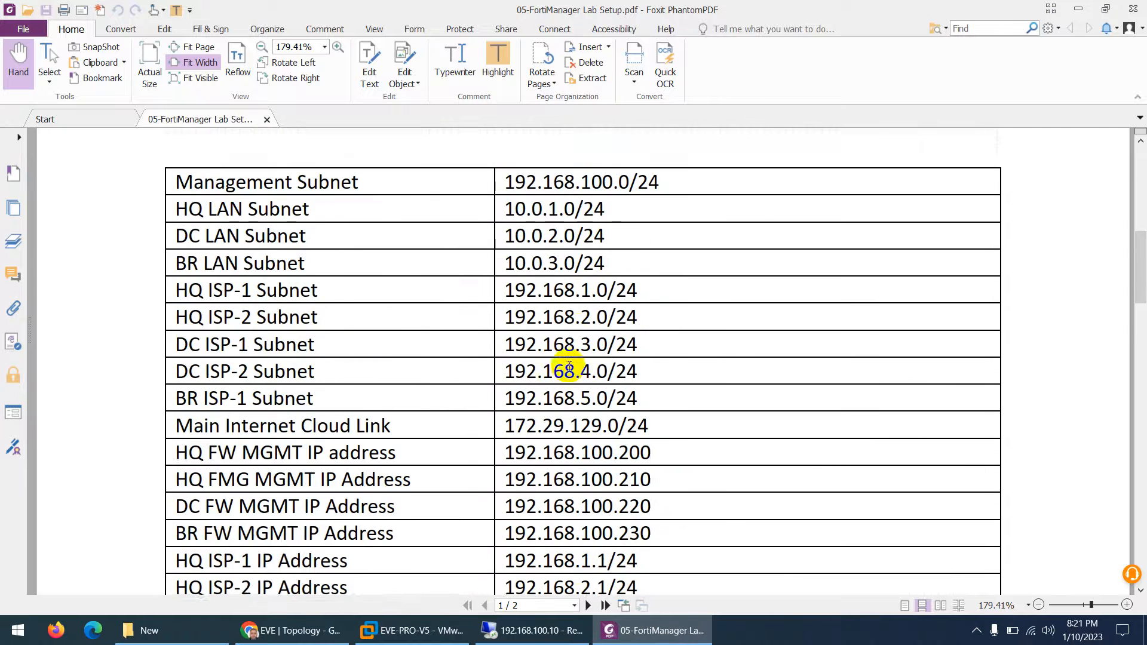
Return to the diagram in the lab PDF, switch to EVE-NG in Chrome and start a new node from the Cisco IOL template
scroll(569, 437, up, 8)
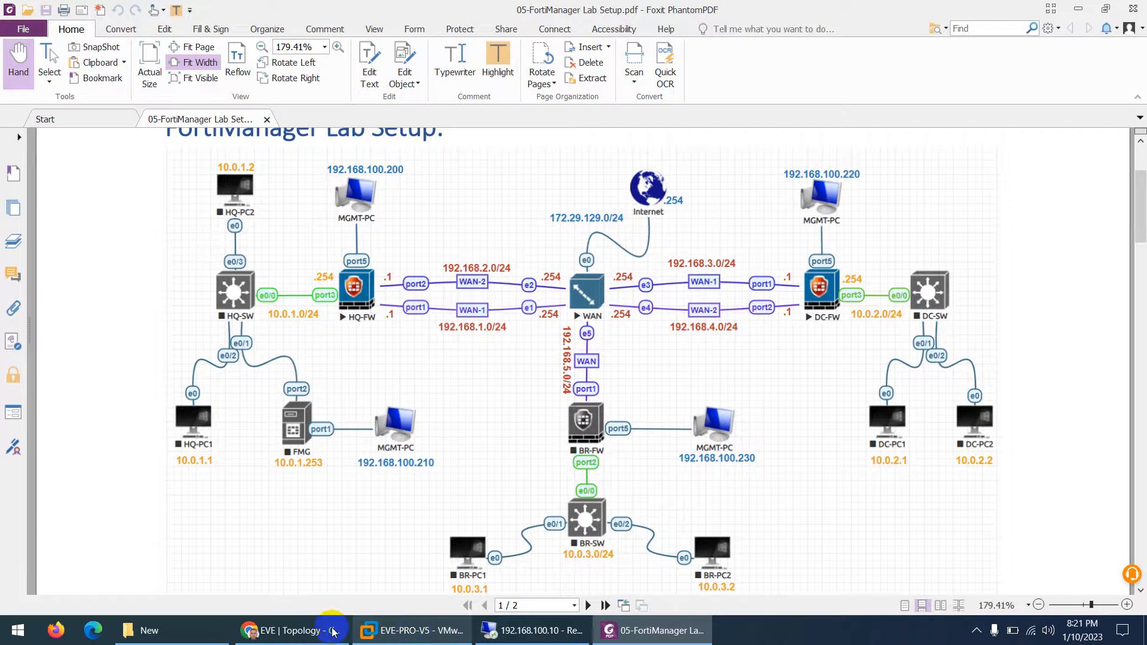
click(292, 631)
right_click(446, 250)
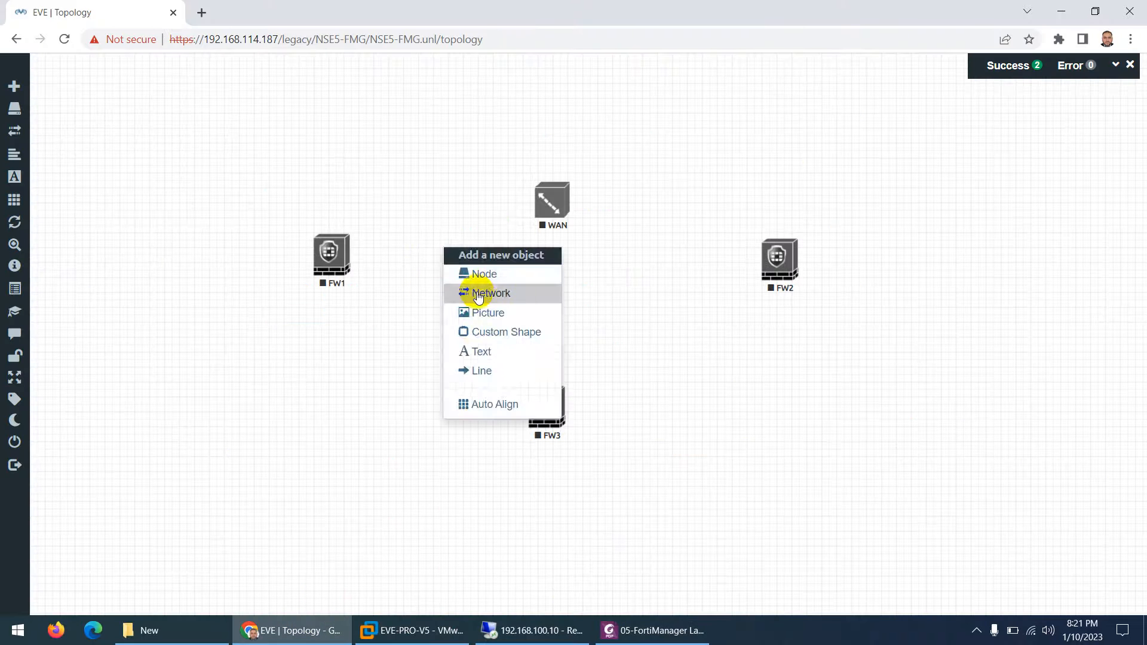
click(484, 278)
text(il)
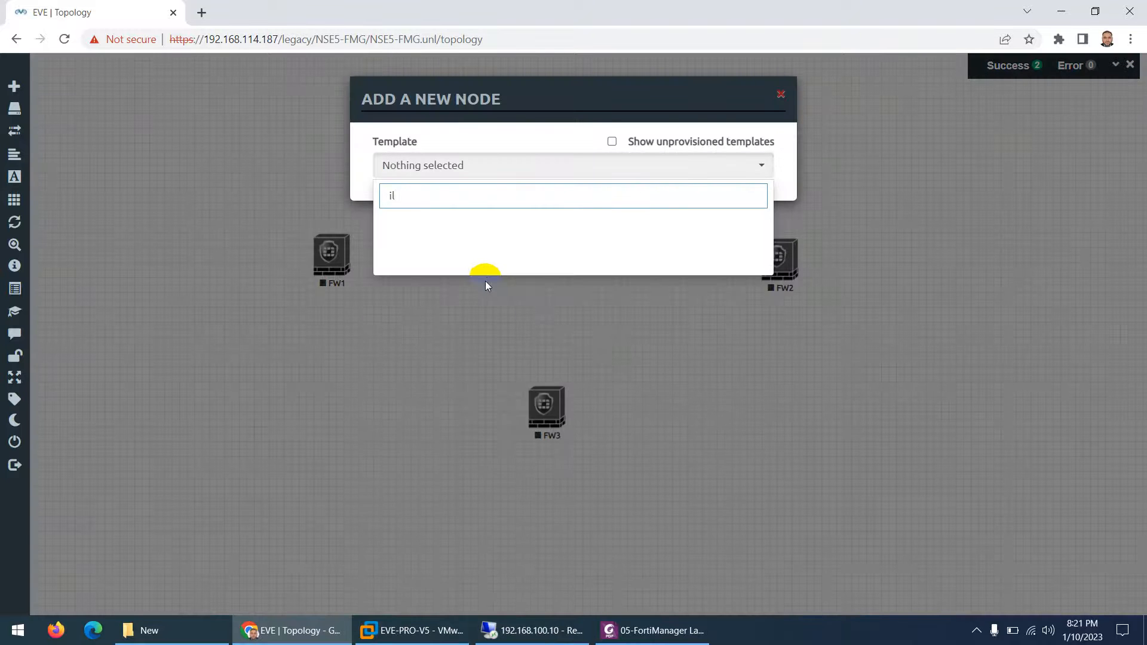
key(BackSpace)
text(0)
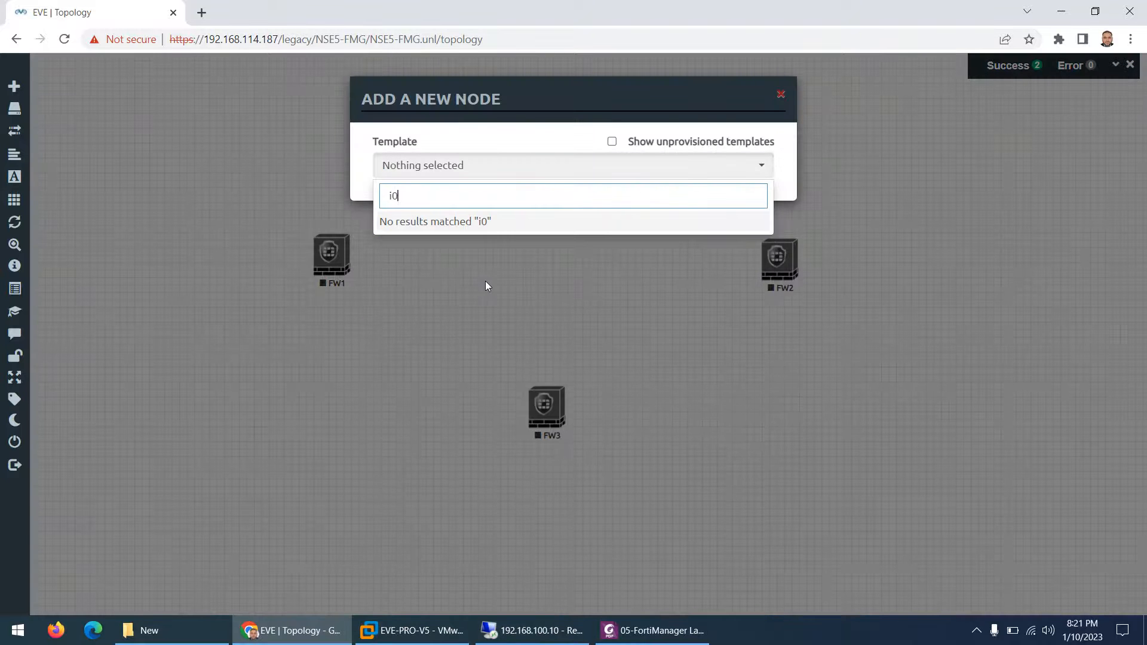
key(BackSpace)
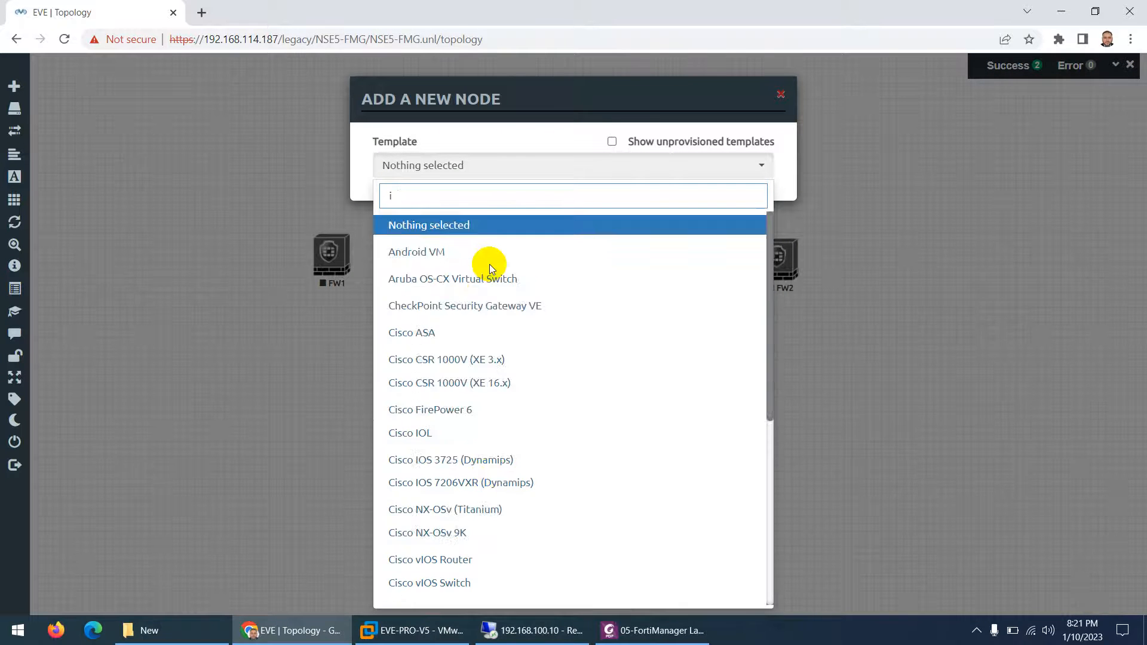
text(o)
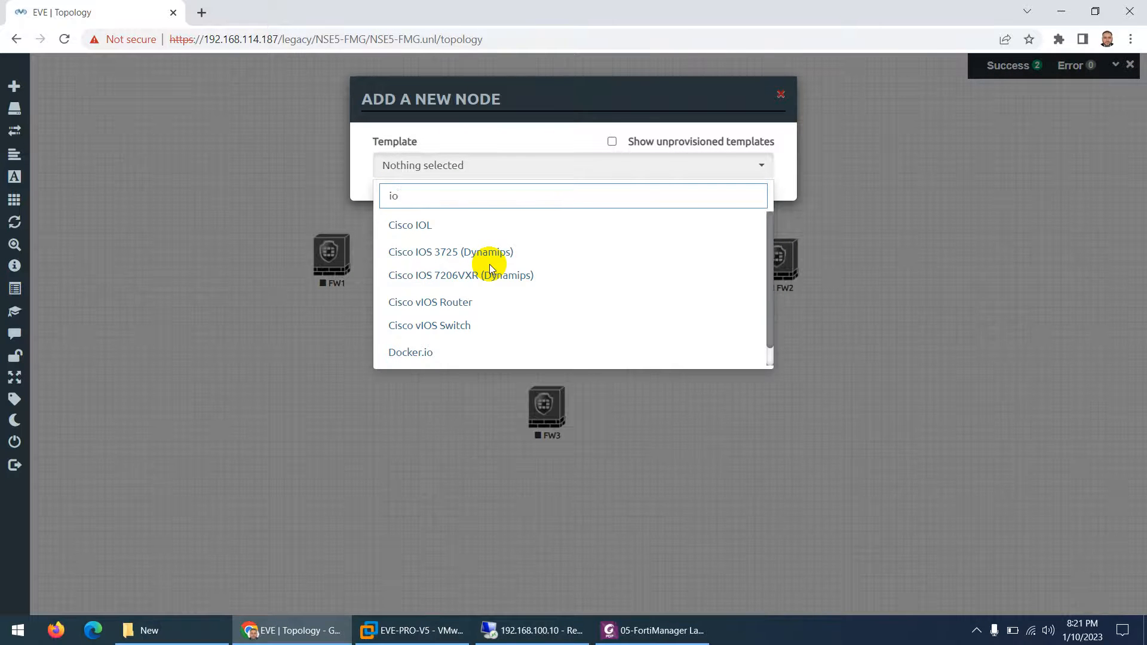
click(436, 225)
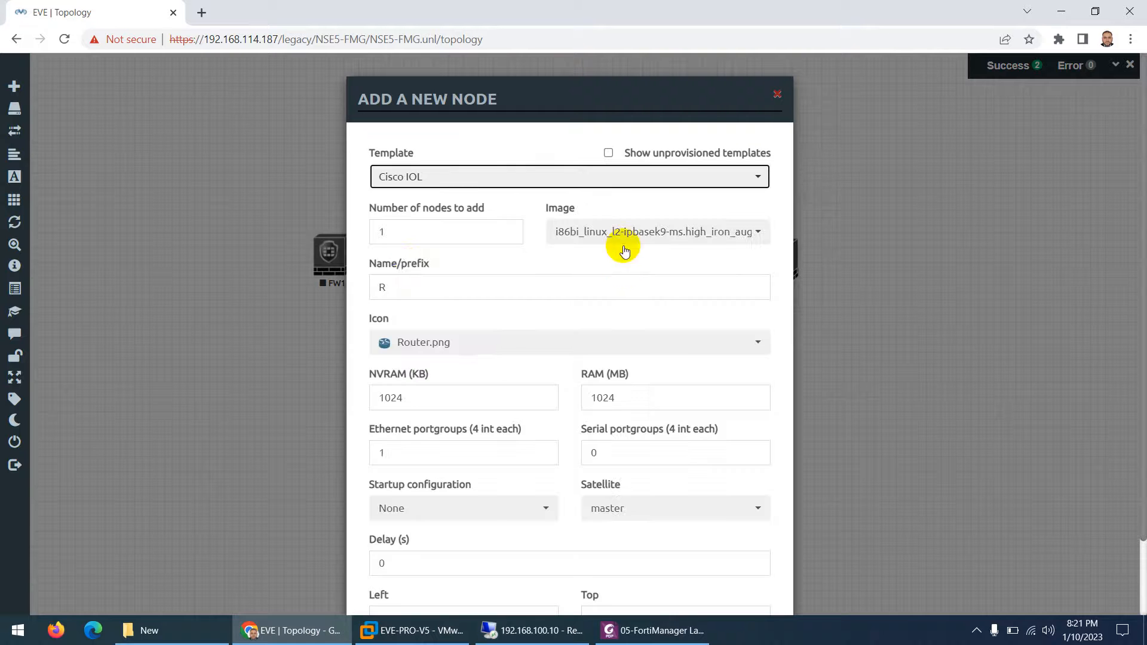
Set the Cisco IOL node's name prefix to SW and the number of nodes to add to 3
click(394, 288)
key(BackSpace)
text(SW)
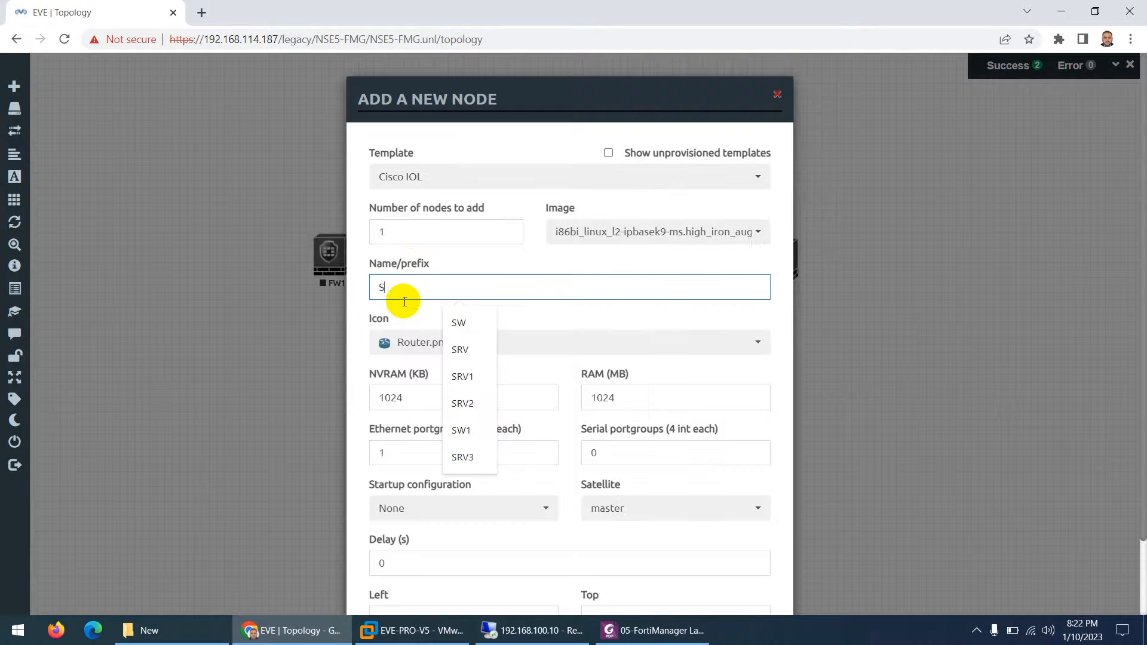
click(384, 235)
key(BackSpace)
text(3)
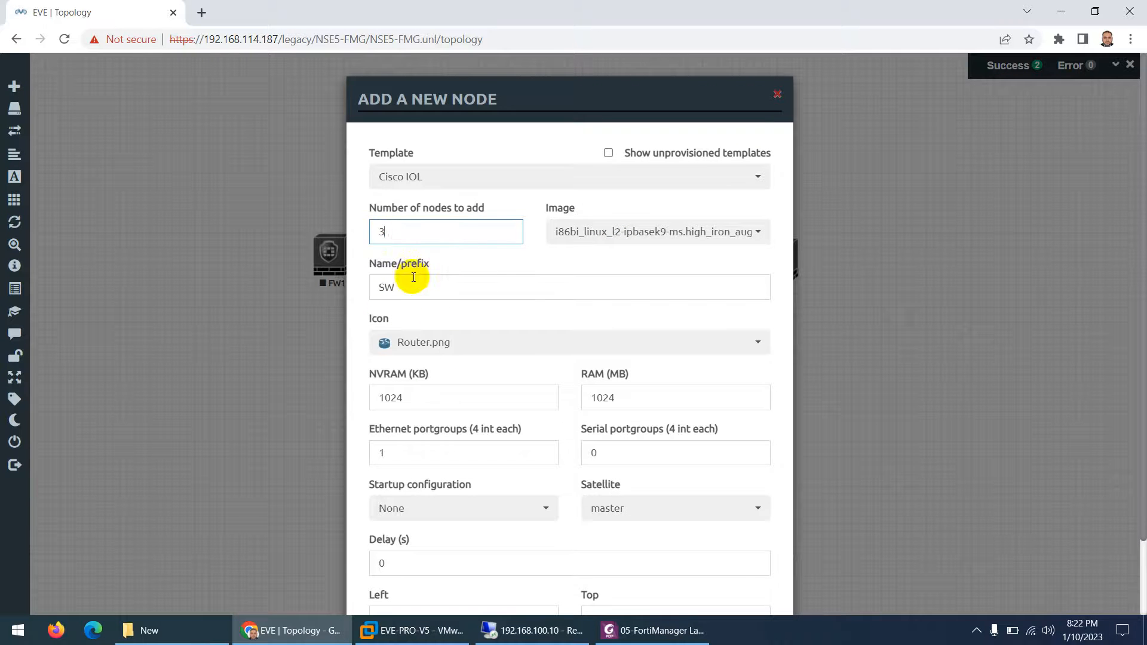
Change the SW nodes' icon to Switch L3.png
click(417, 346)
scroll(456, 281, down, 5)
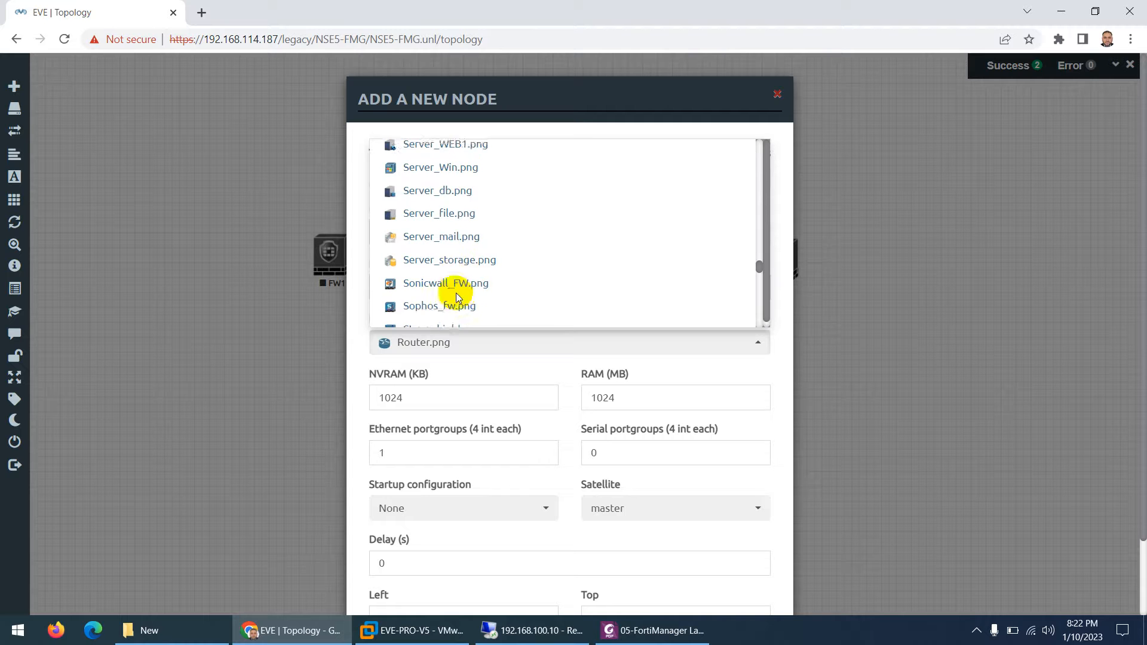
scroll(455, 296, down, 2)
click(453, 285)
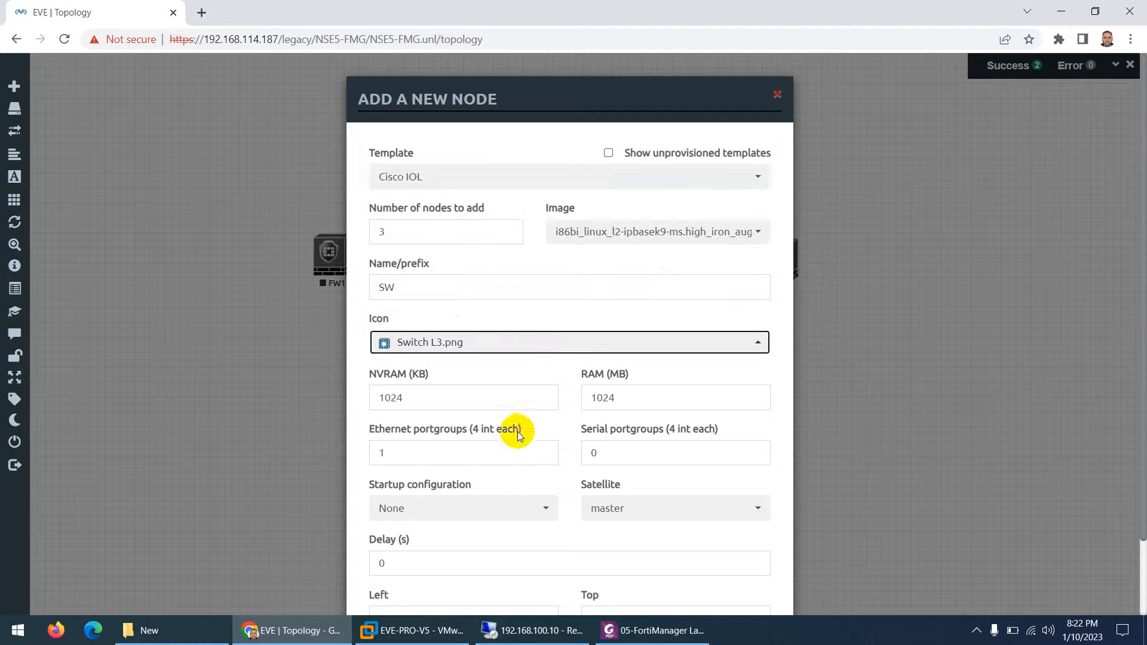
Set the SW nodes' Ethernet portgroups to 2 and save them to the topology
scroll(515, 435, down, 2)
double_click(376, 366)
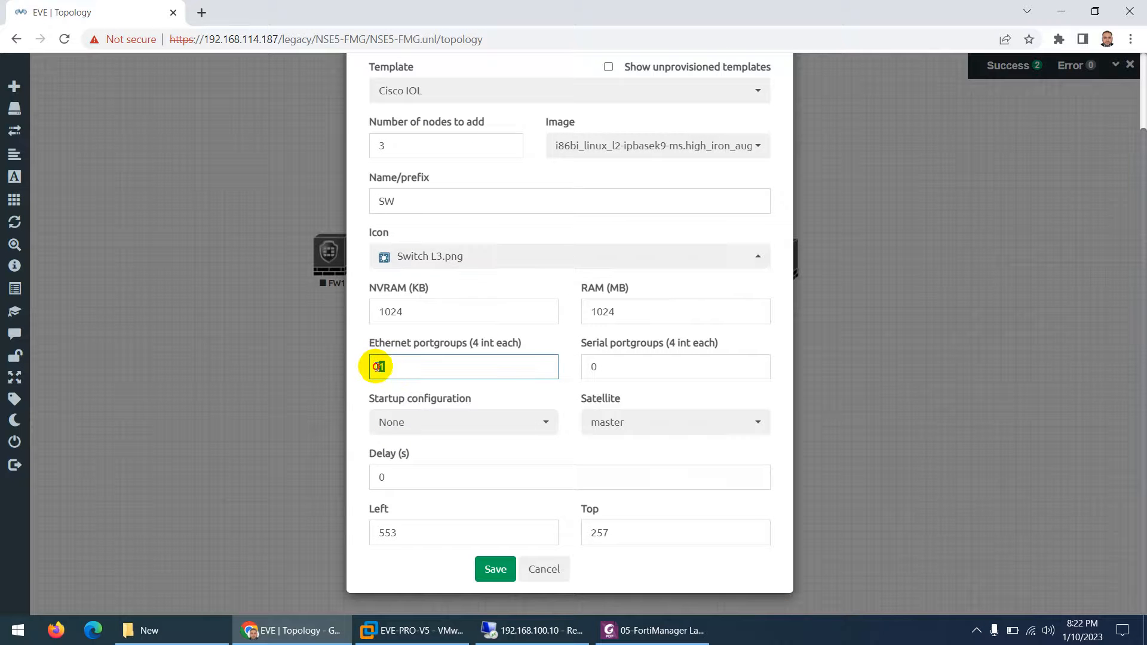
text(2)
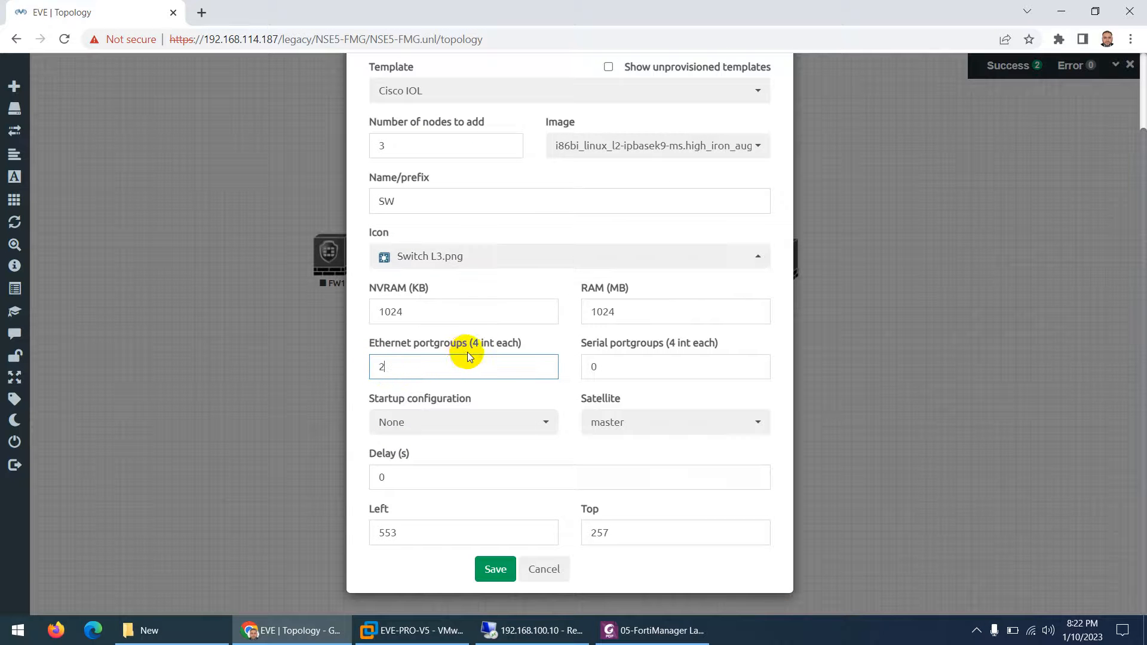
click(495, 570)
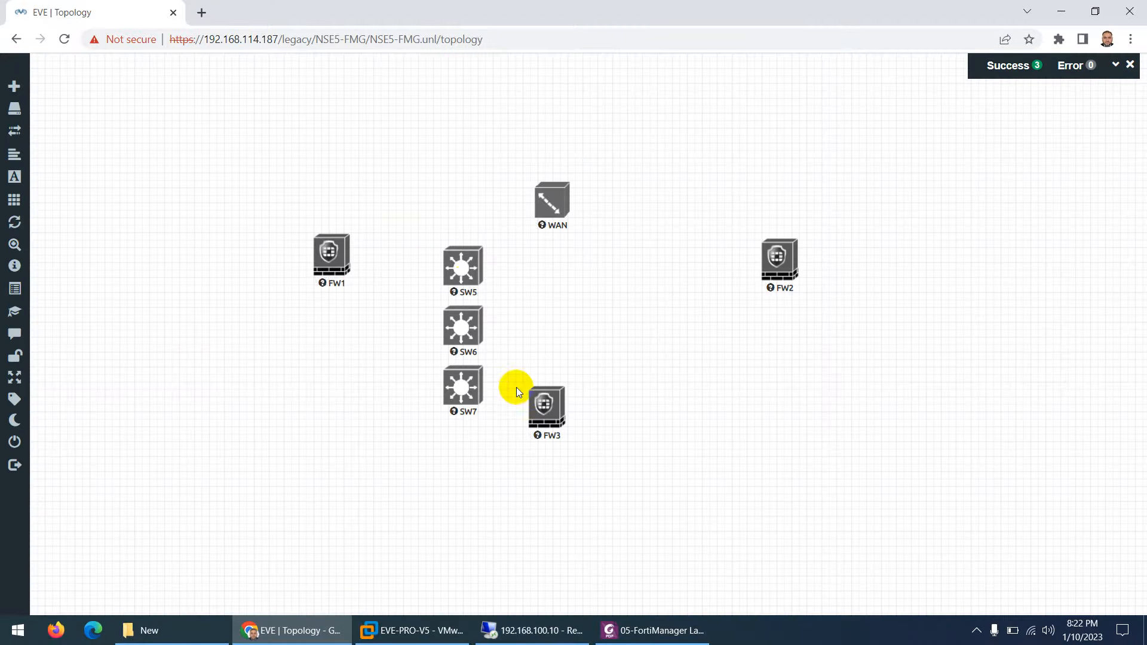
Place switch SW5 beside FW1 on its outer side, SW6 beside FW2 on its outer side and SW7 below FW3
drag(459, 283, 212, 261)
drag(469, 335, 886, 261)
drag(445, 402, 554, 510)
Check the lab diagram in Foxit PhantomPDF, return to EVE-NG and start a new node from the Fortinet FortiGate template
key(alt+Tab)
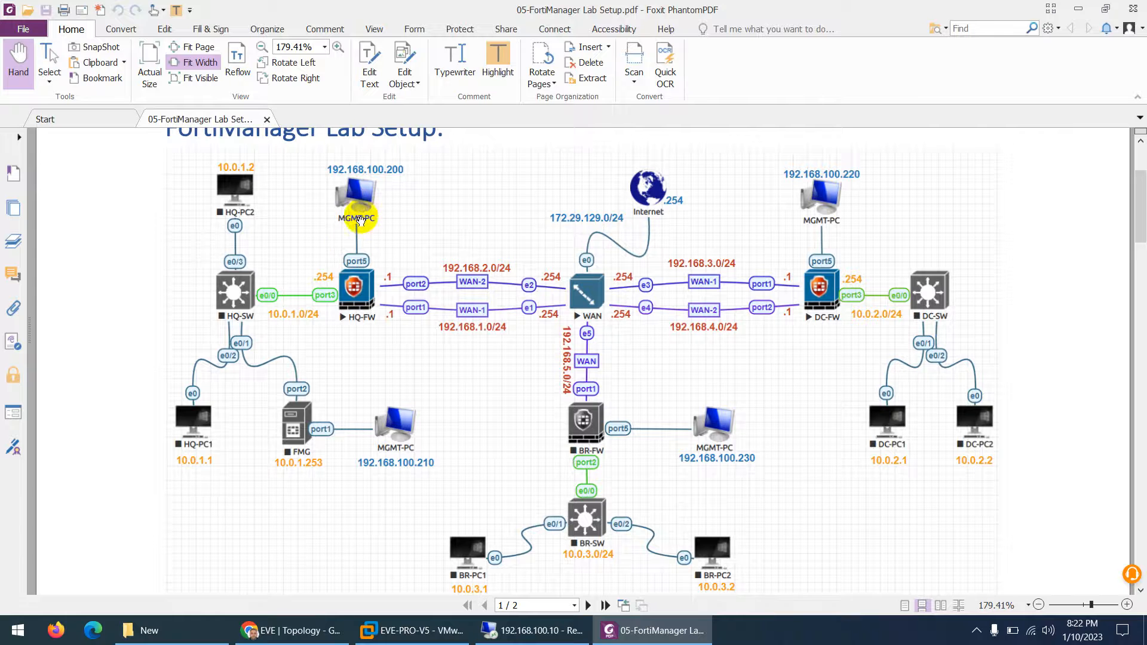
click(669, 631)
right_click(436, 246)
click(468, 270)
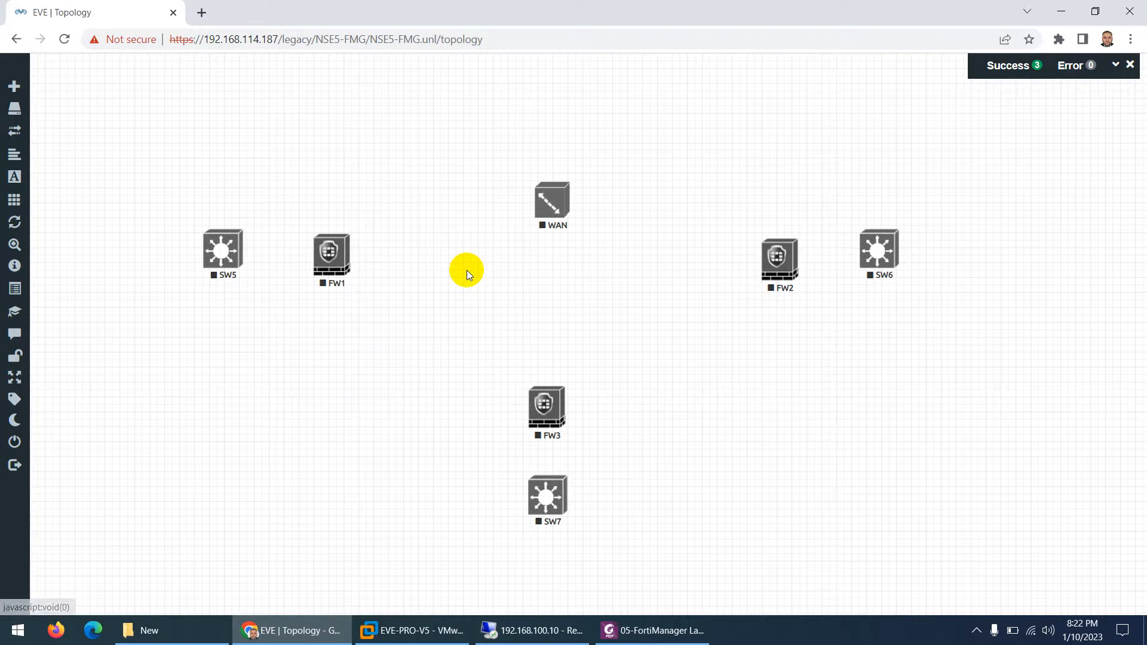
text(for)
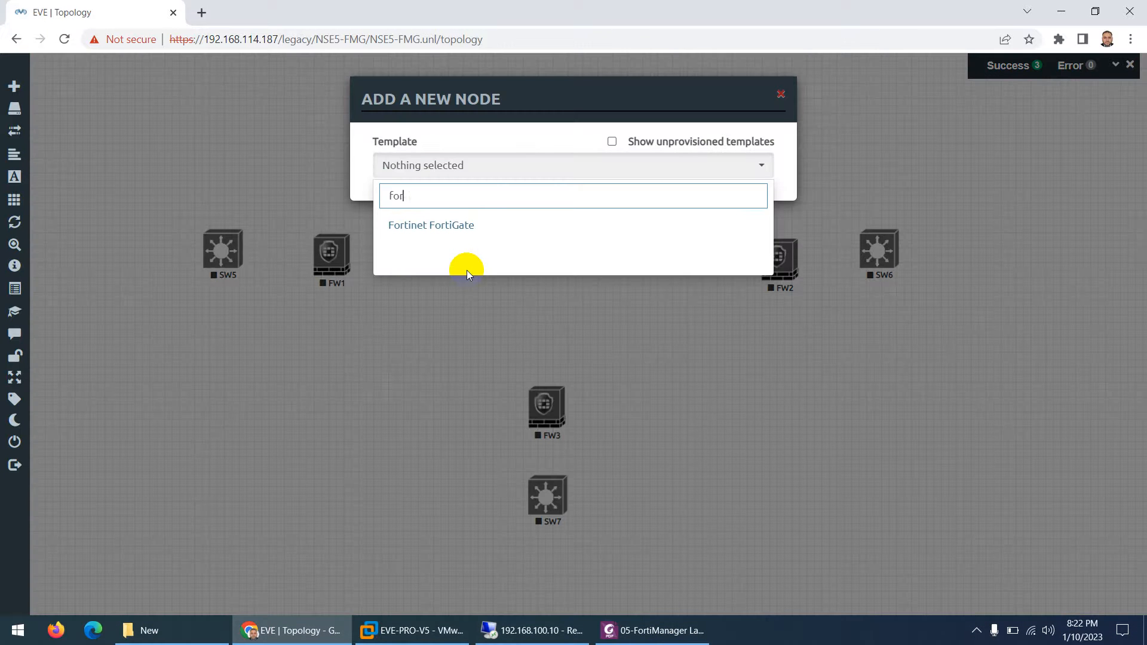
click(453, 229)
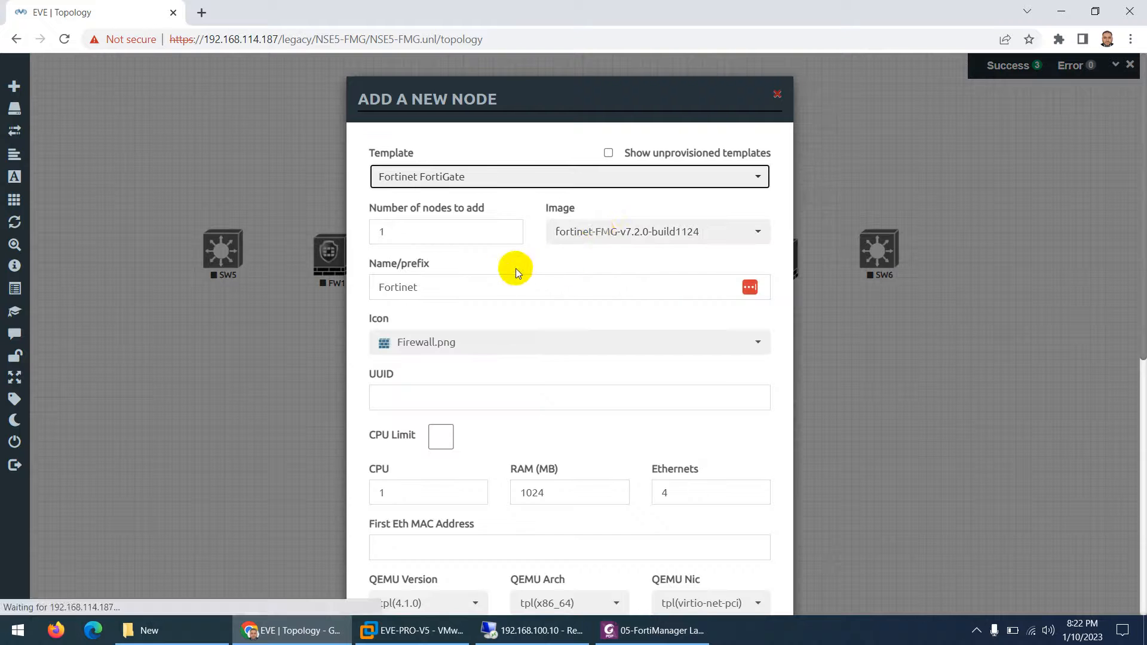
Name the new Fortinet node FMG and set its icon to Forti_Server.png
double_click(380, 292)
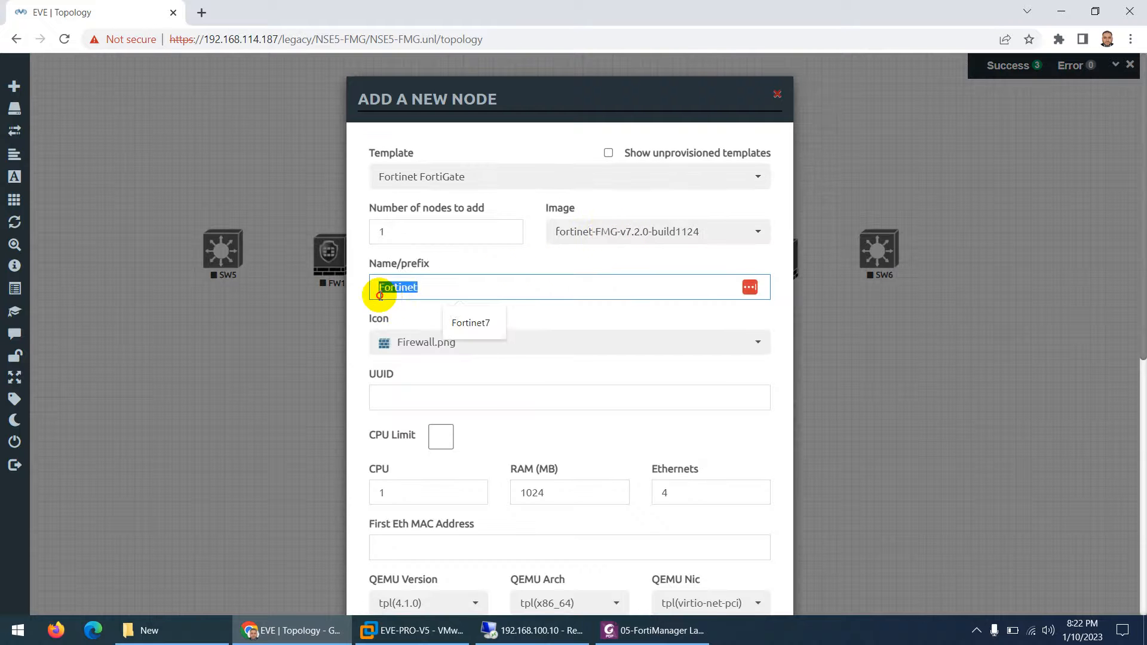
text(F)
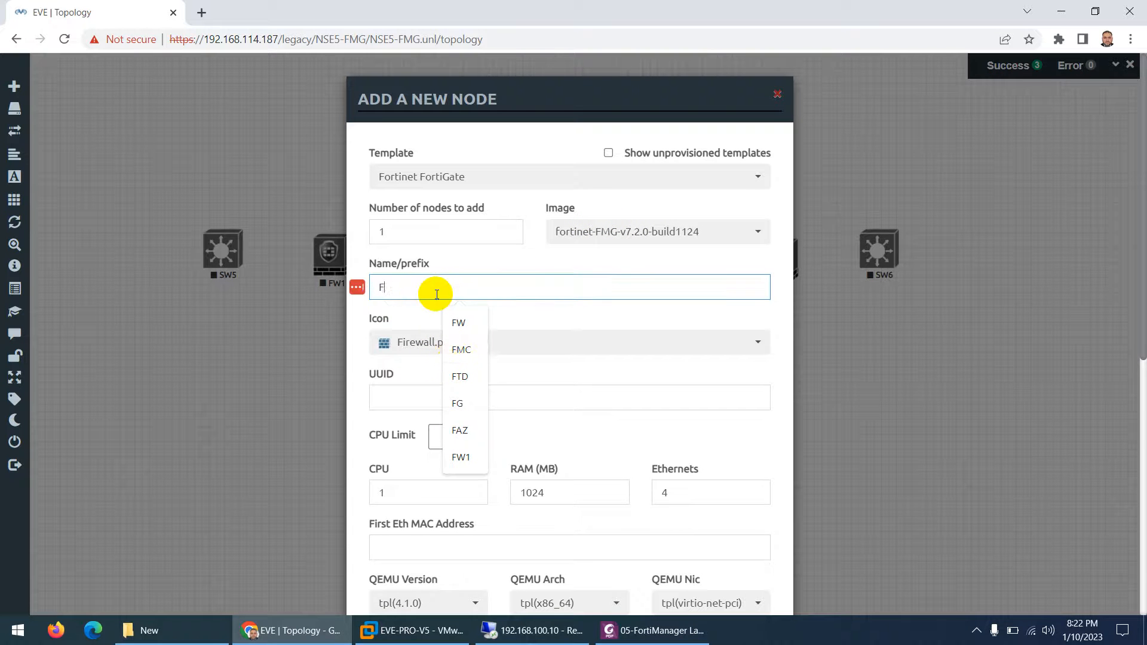
text(MG)
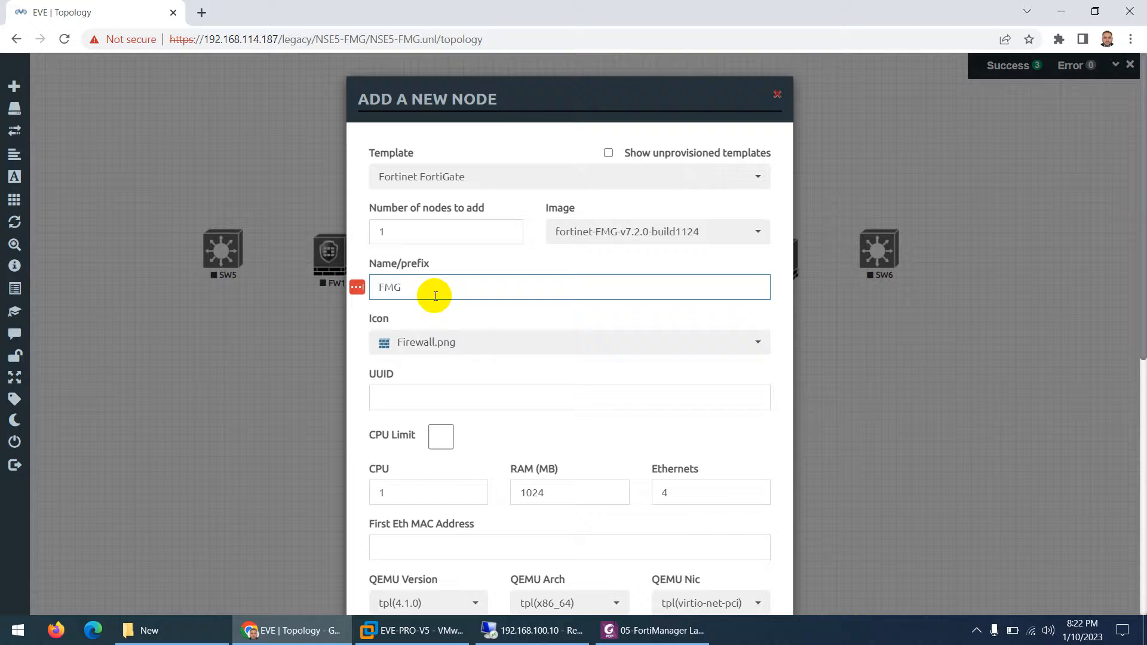
click(438, 345)
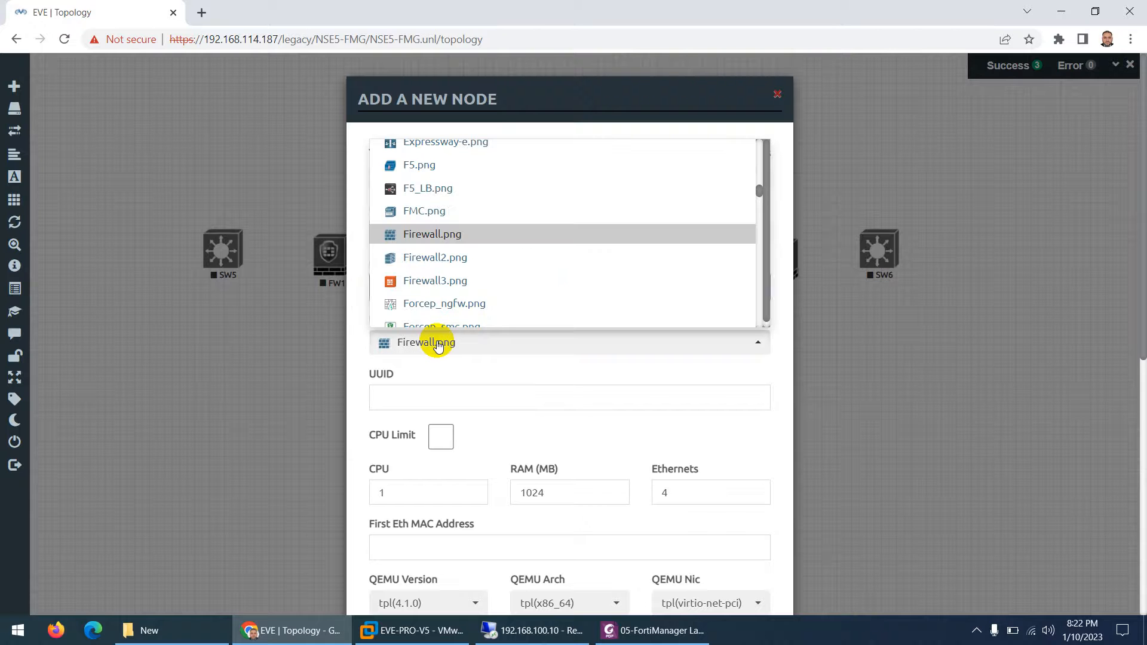
click(446, 284)
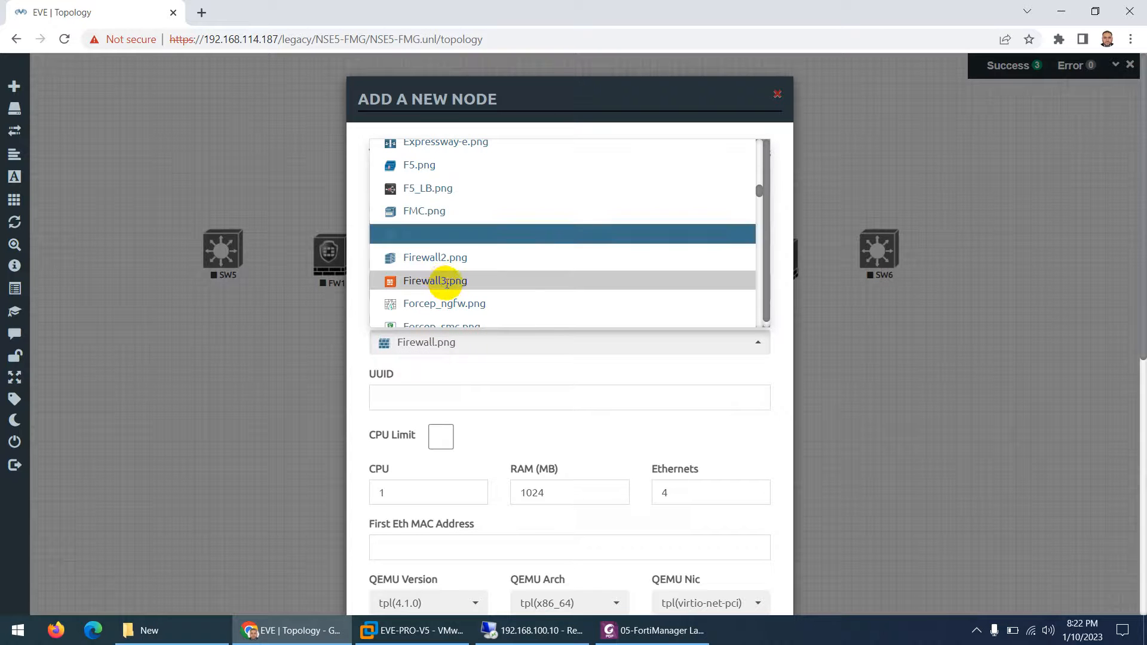
click(457, 341)
scroll(460, 275, down, 1)
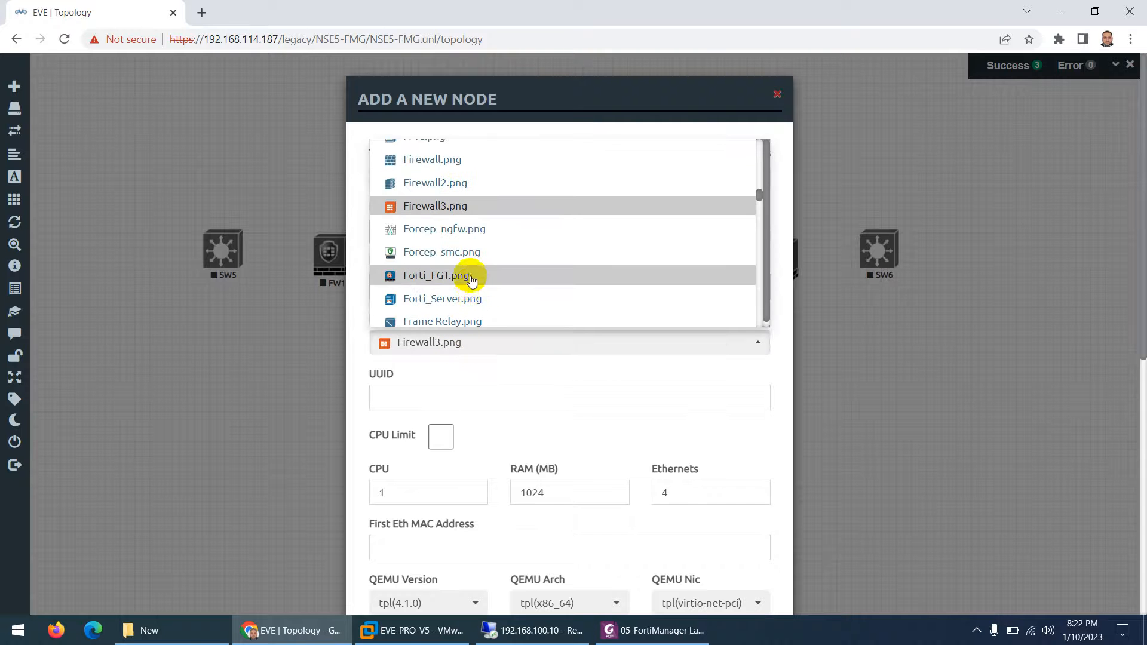
click(464, 301)
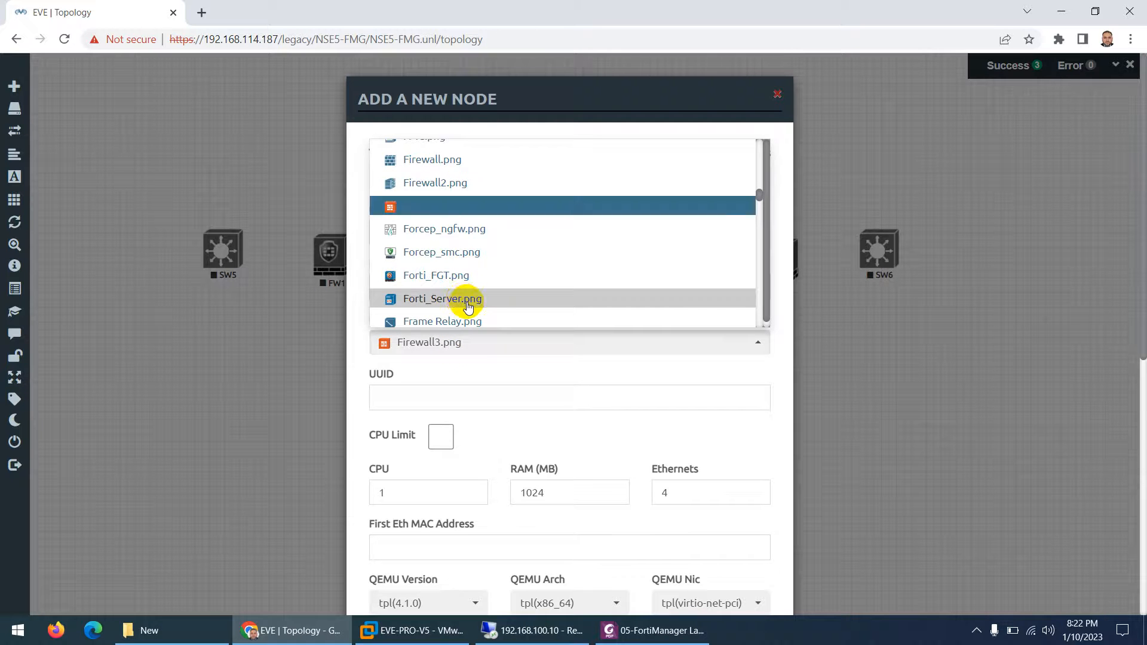
Set the FMG node's RAM to 8192 MB and save it, placing it below FW1 in the topology
scroll(494, 349, down, 3)
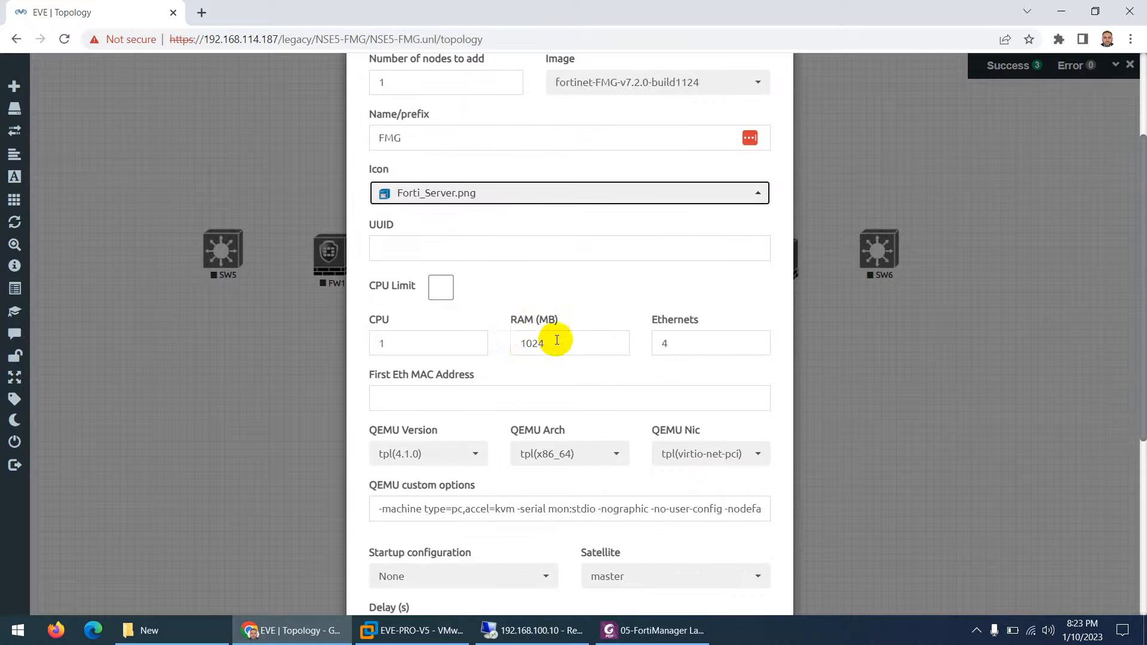
drag(550, 340, 524, 344)
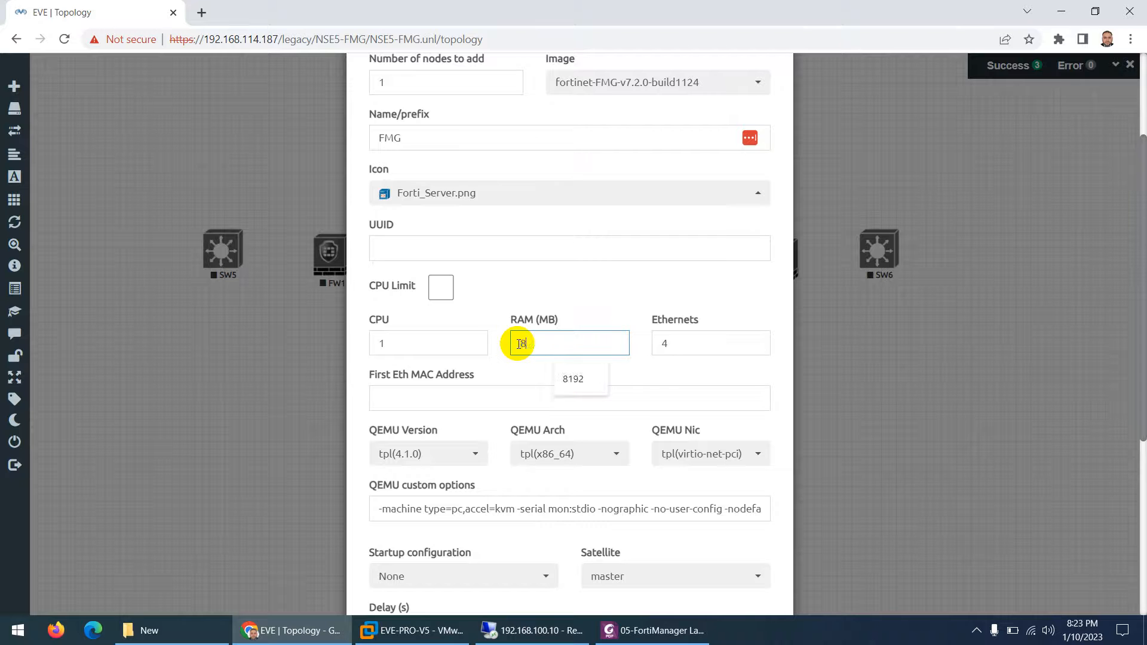
text(8192)
click(568, 379)
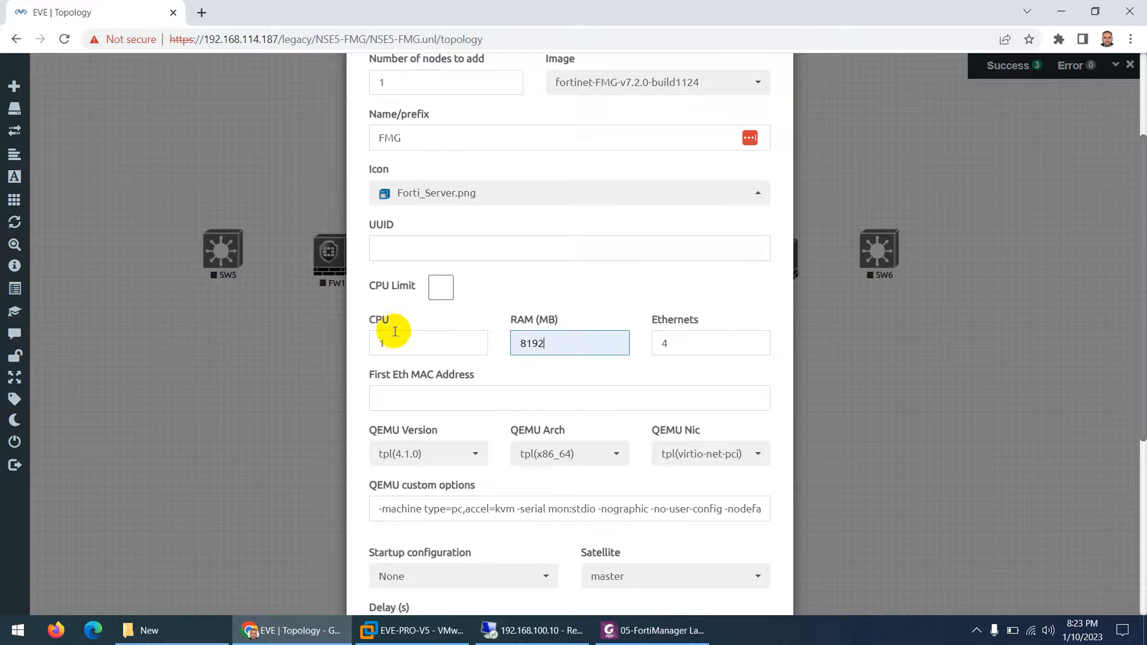
scroll(460, 239, up, 3)
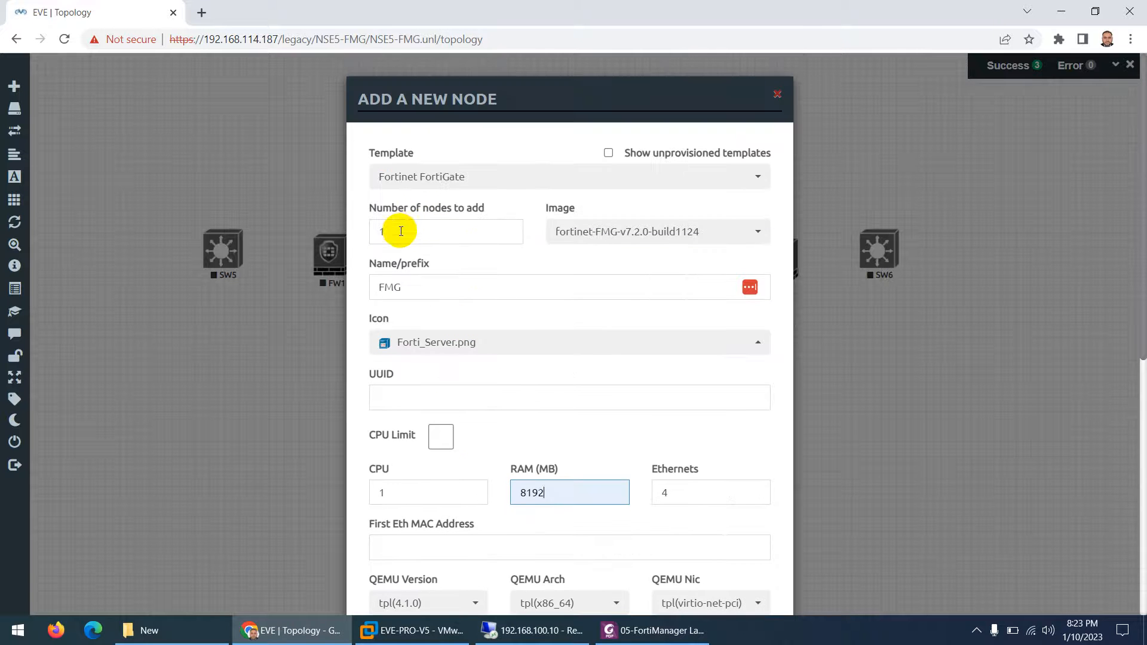
scroll(561, 267, down, 5)
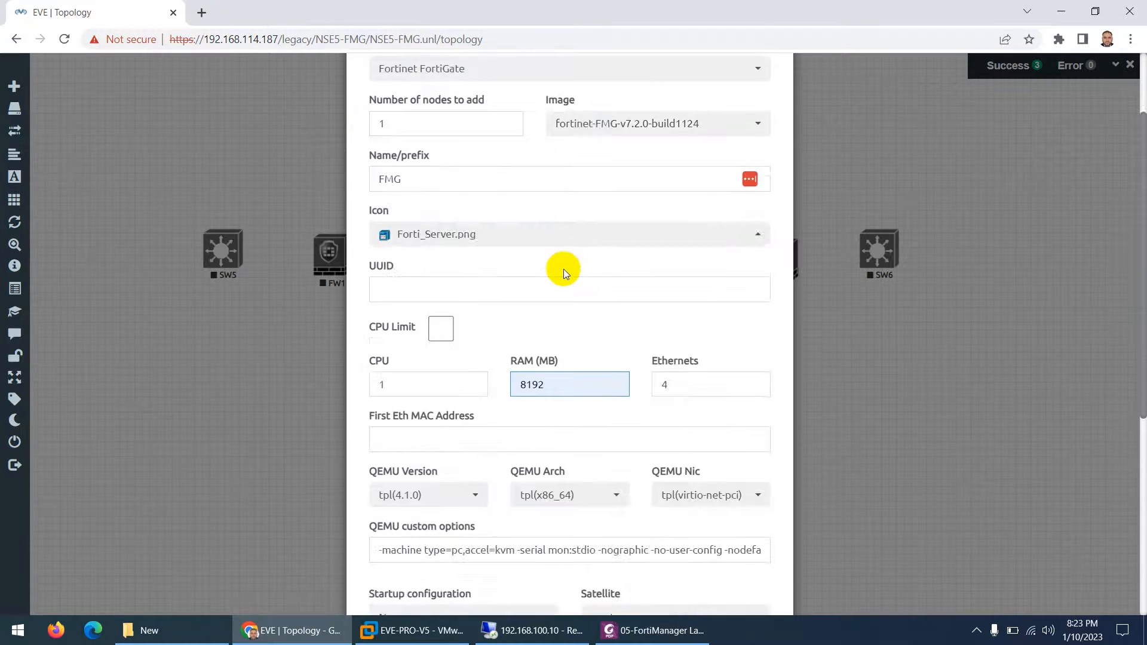
scroll(522, 419, down, 3)
click(493, 569)
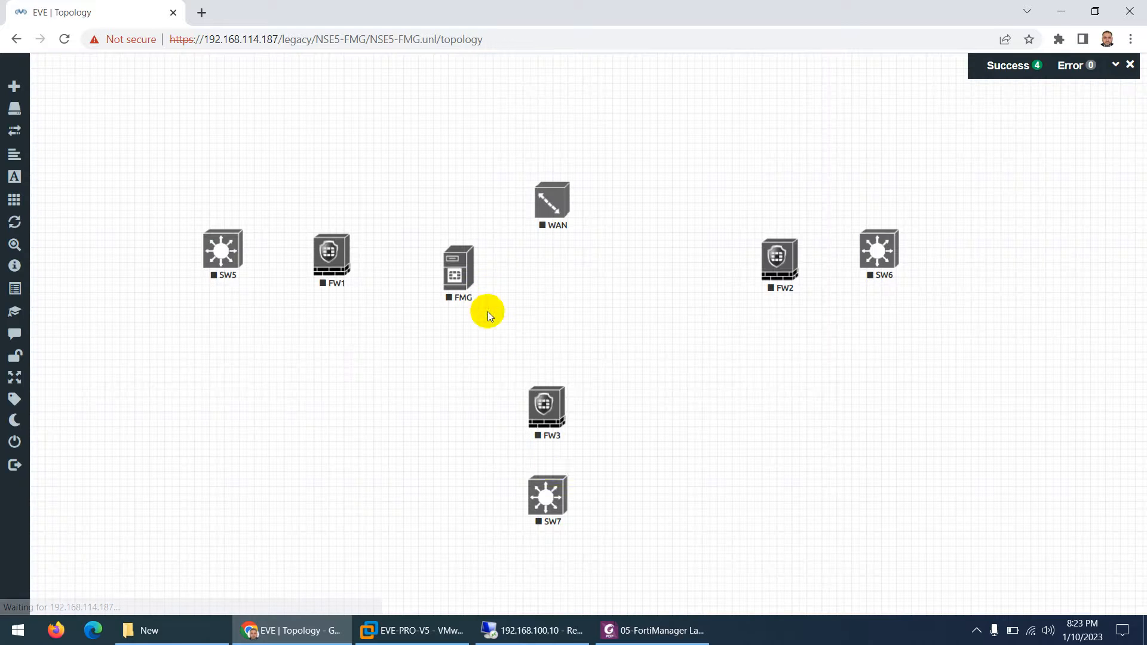
drag(457, 263, 318, 375)
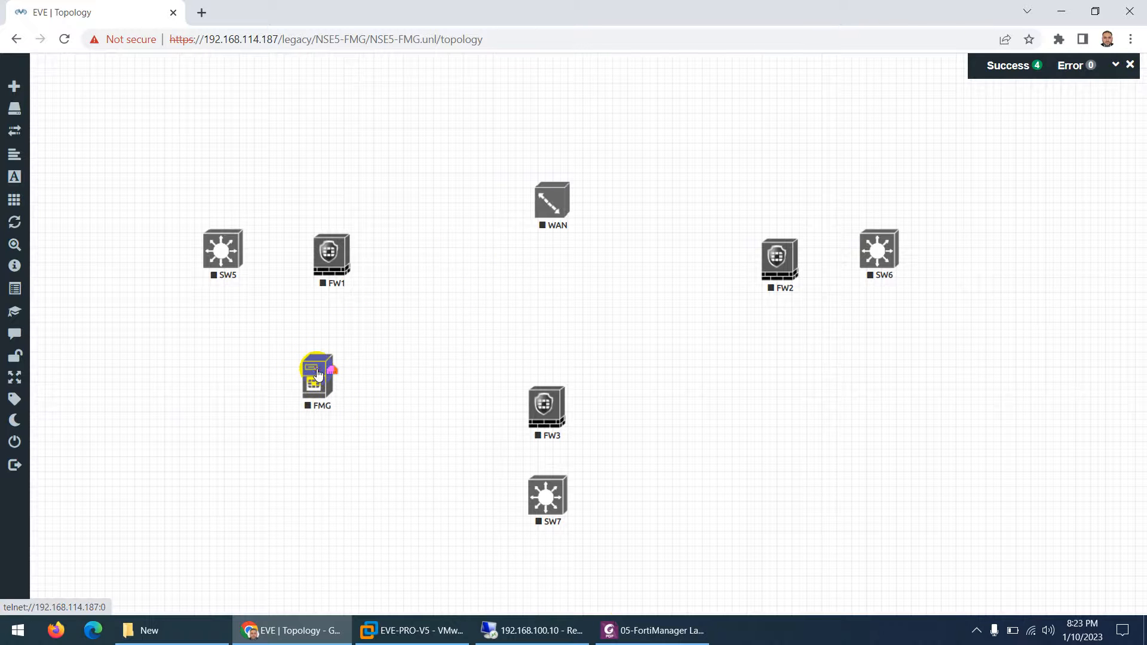
Check the lab diagram in Foxit PhantomPDF, return to EVE-NG and start a new node from the Linux template with the linux-slax-9.11.0 image
click(654, 631)
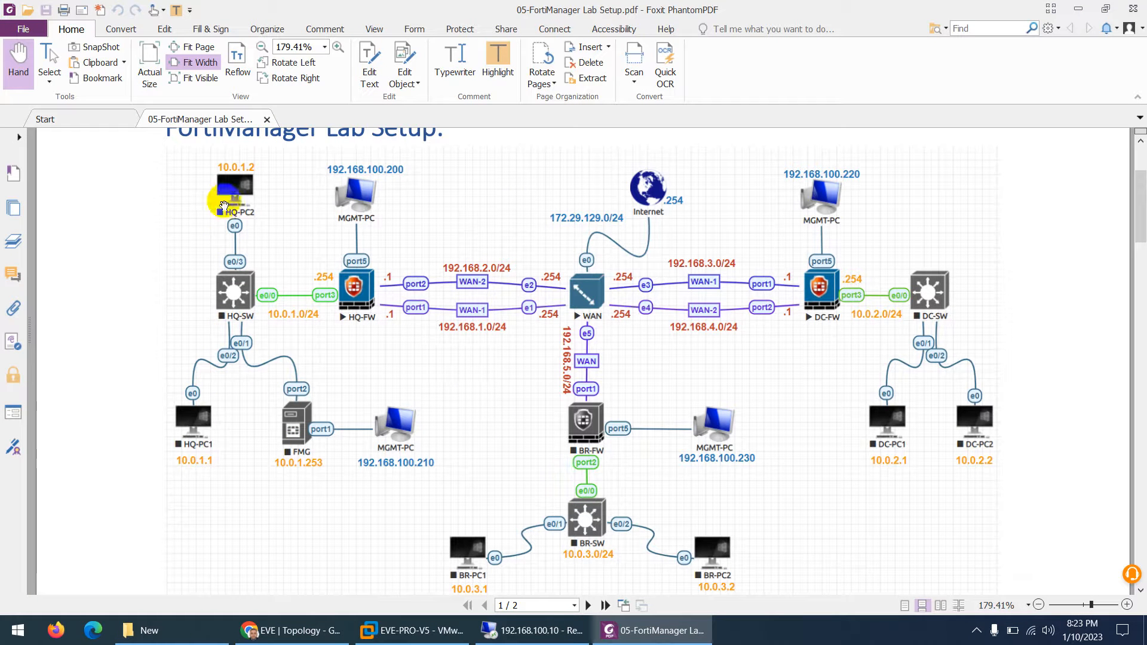
click(639, 638)
right_click(416, 270)
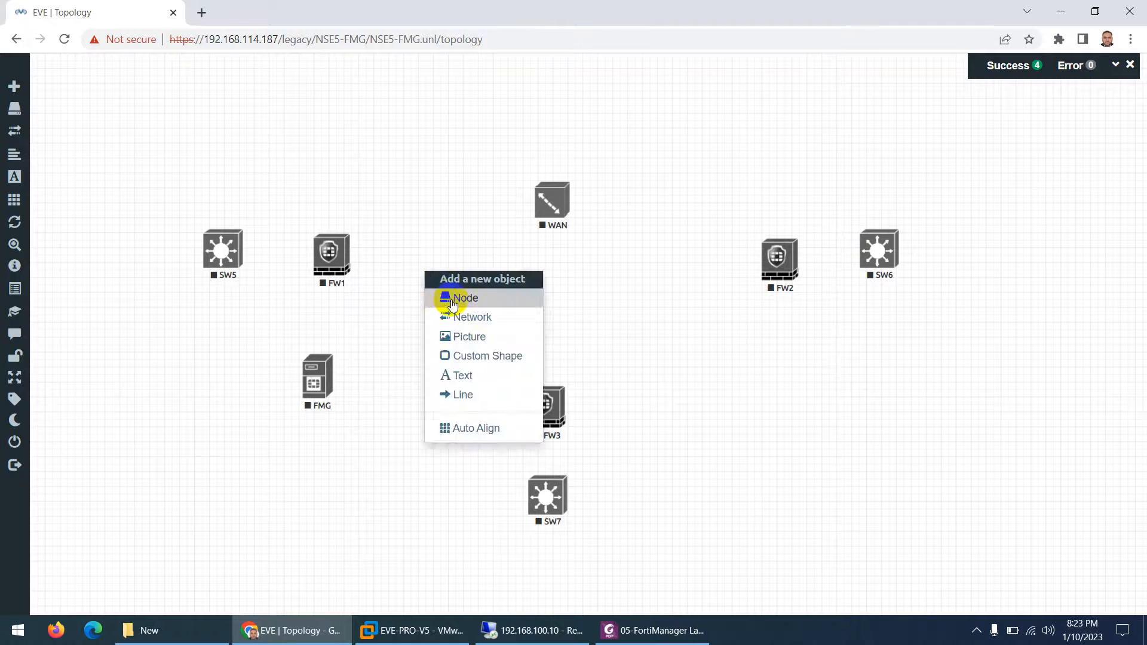
click(454, 299)
text(lin)
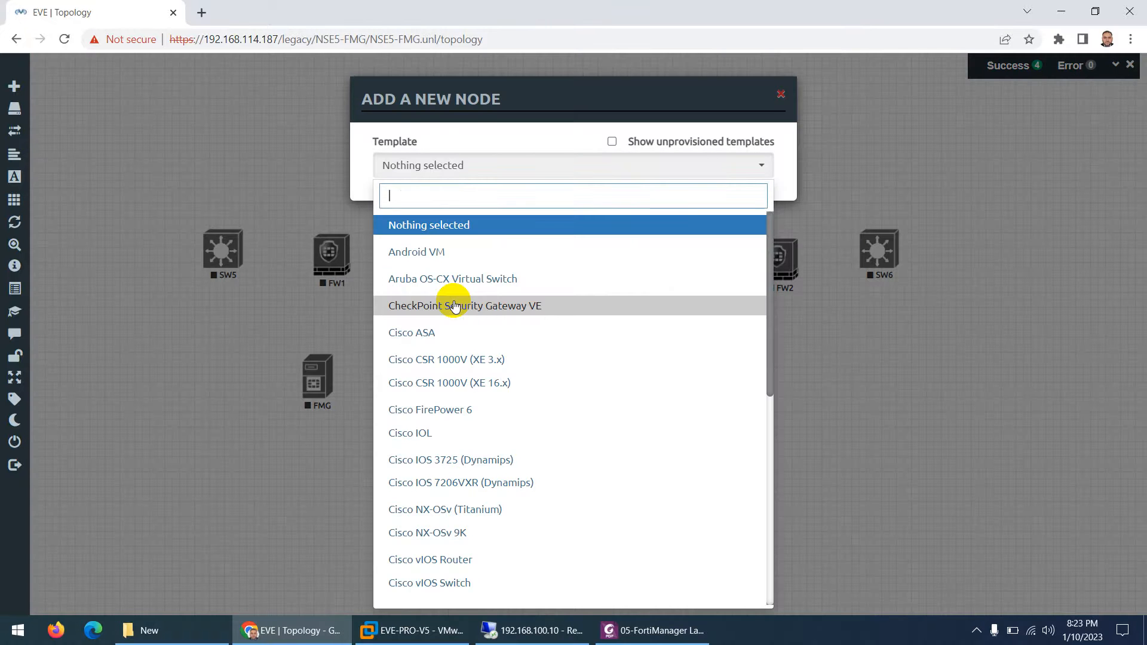
click(399, 224)
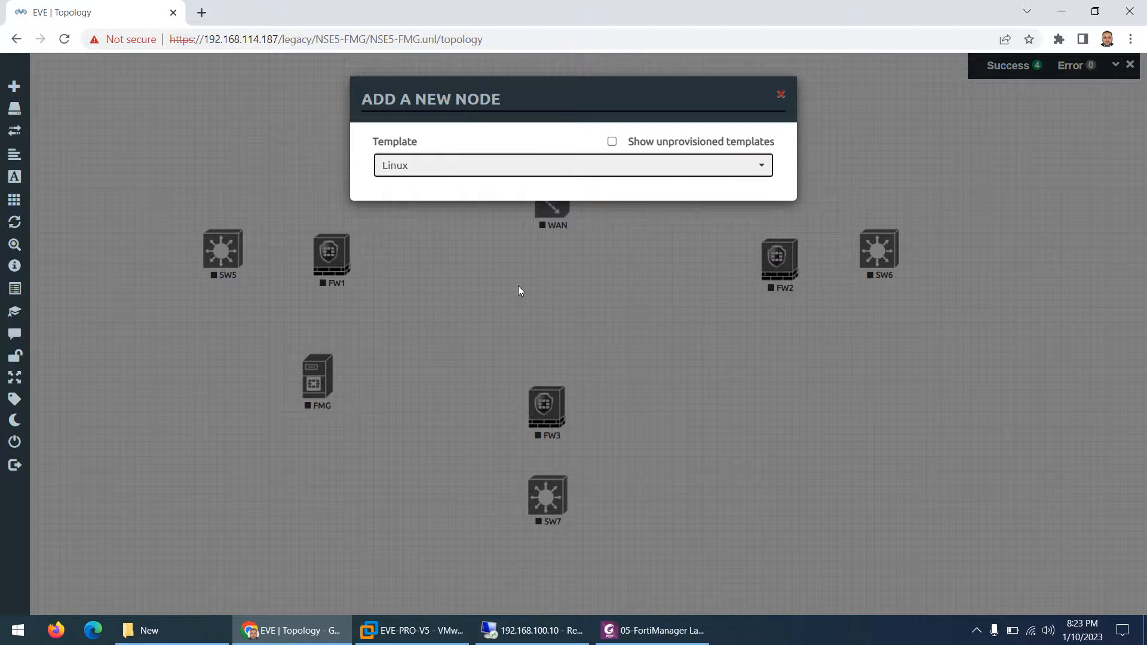
click(592, 231)
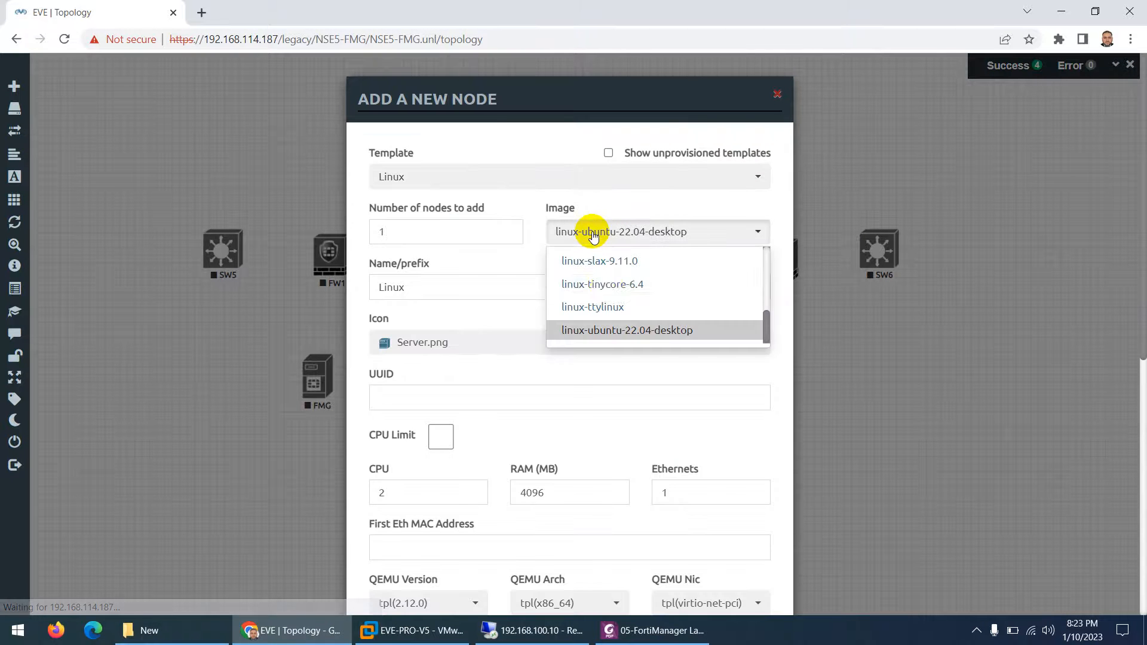
click(591, 261)
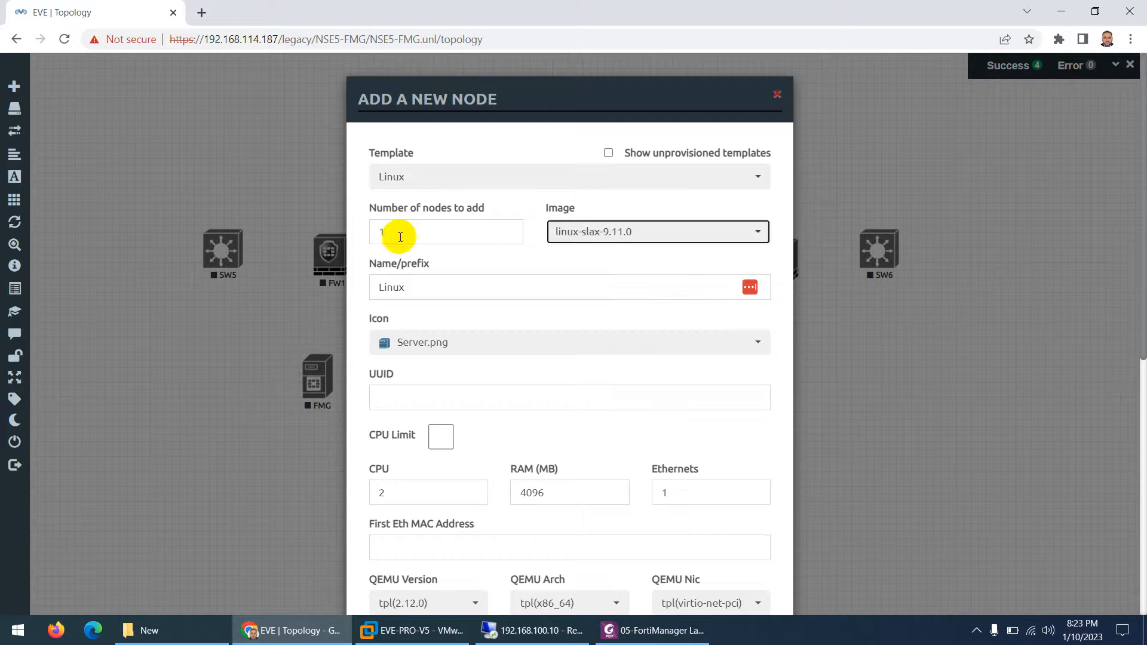
Set the number of Linux nodes to add to 6 and their name prefix to PC
double_click(373, 236)
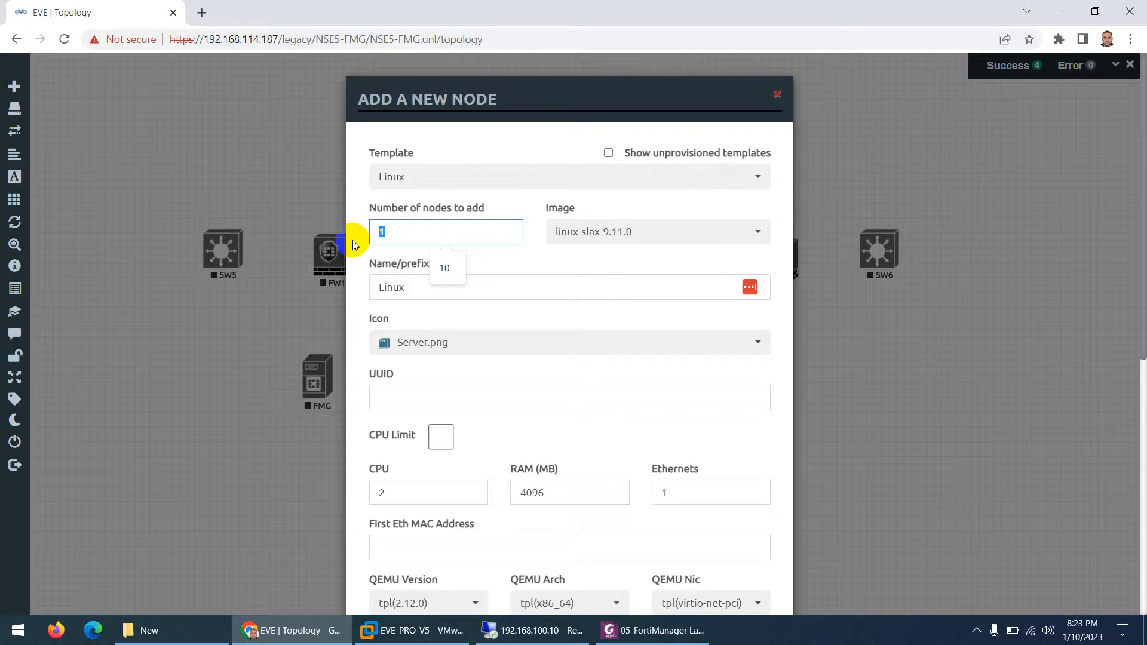
text(6)
drag(415, 289, 347, 282)
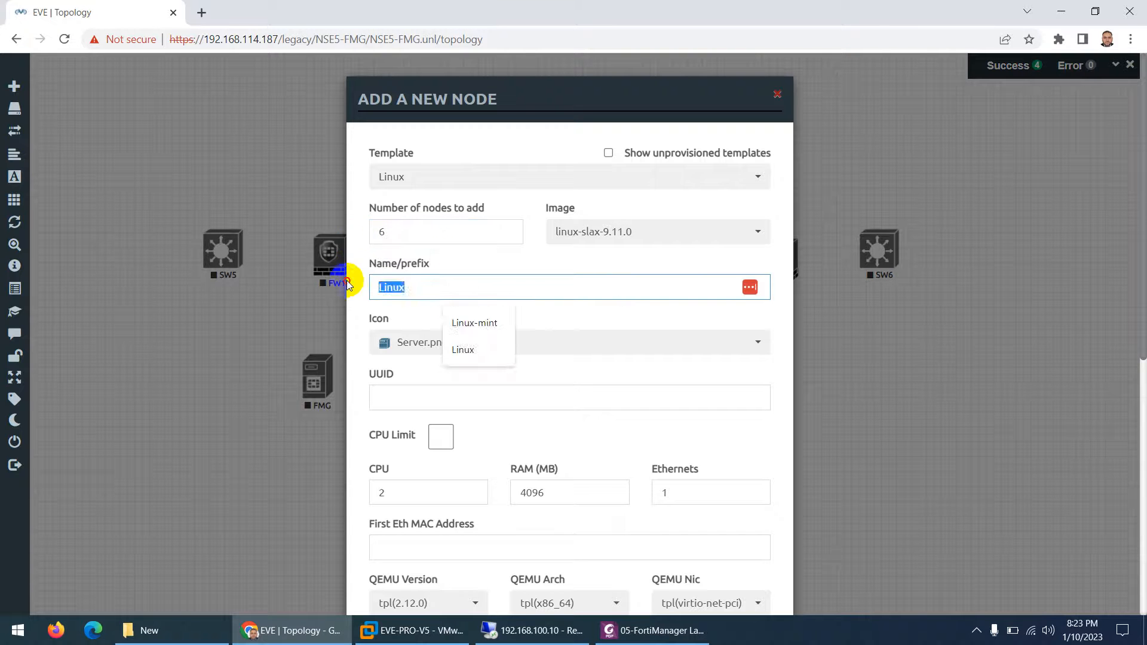
text(PC)
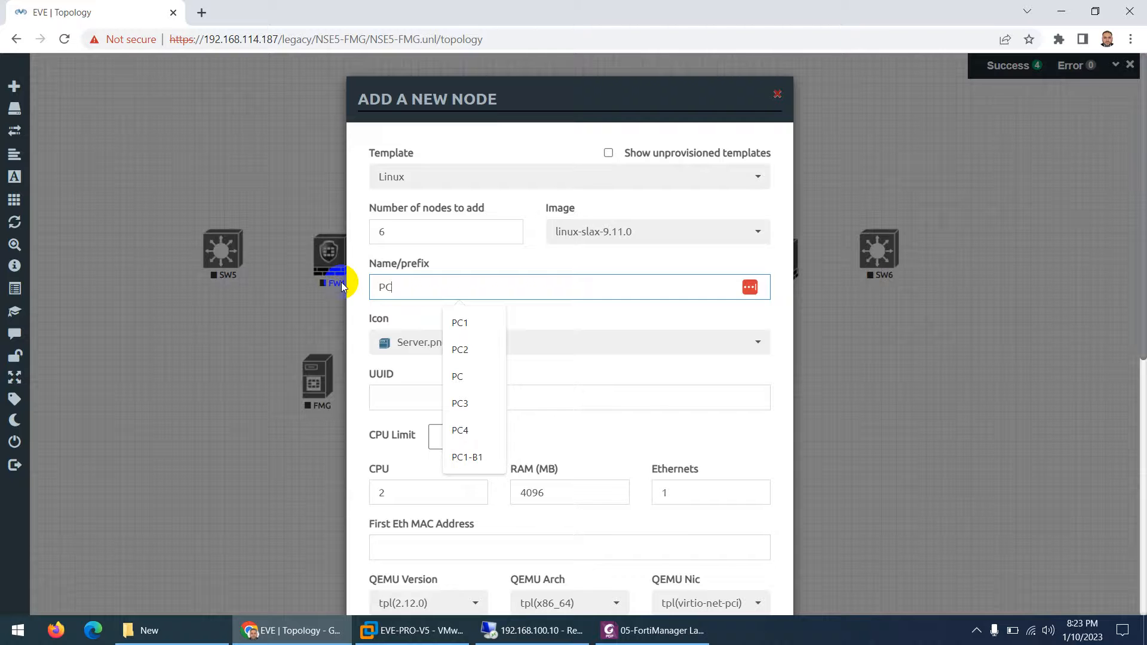
Set the PC nodes' icon to Desktop4.png and save them to the topology
click(417, 342)
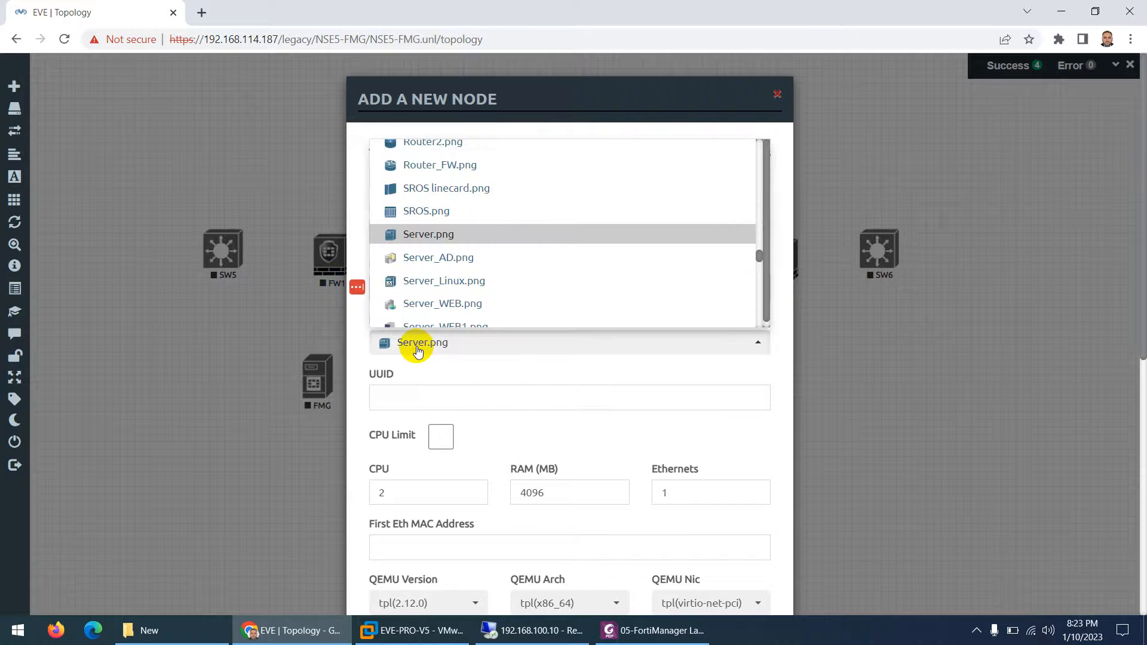
scroll(456, 281, up, 10)
scroll(456, 281, down, 5)
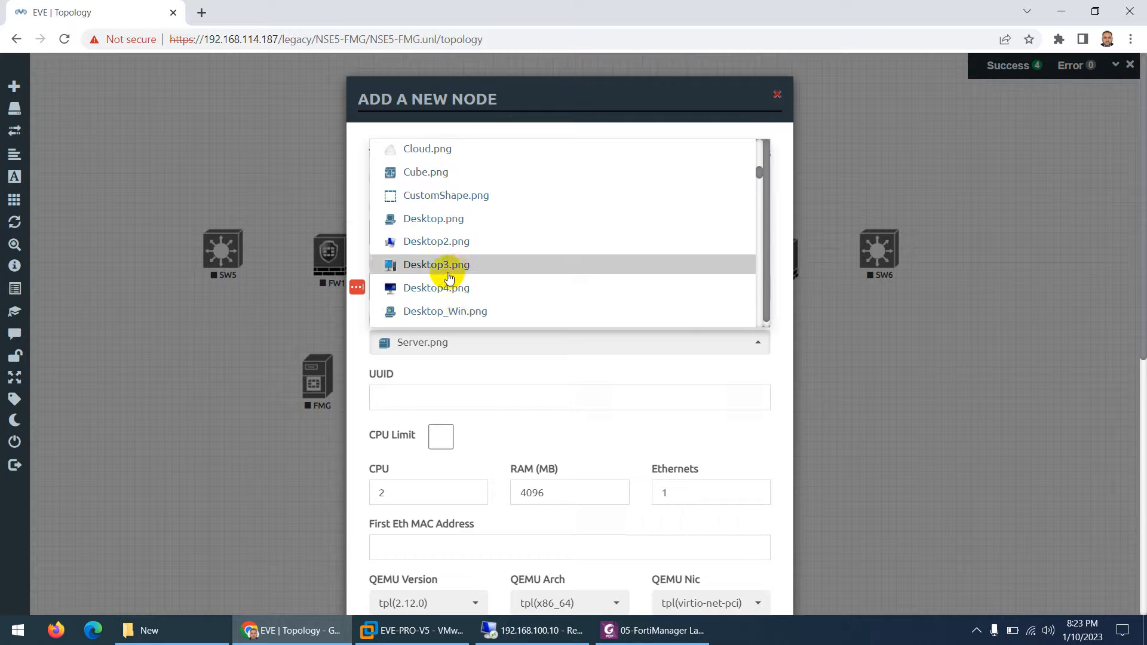
click(435, 289)
scroll(533, 382, down, 4)
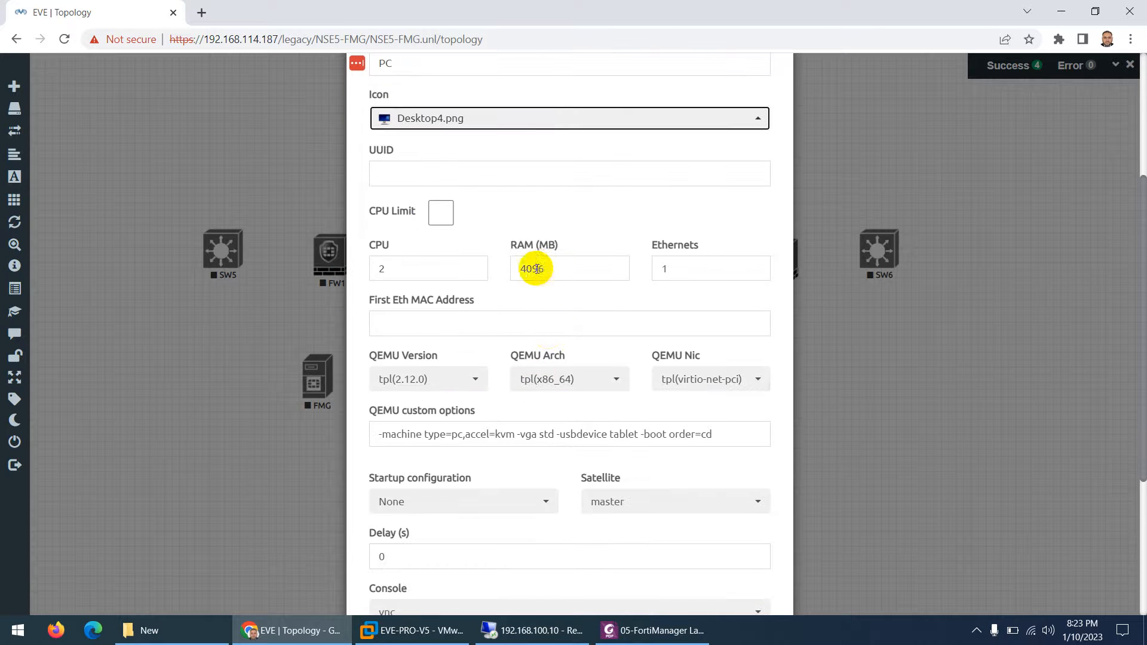
scroll(618, 325, down, 4)
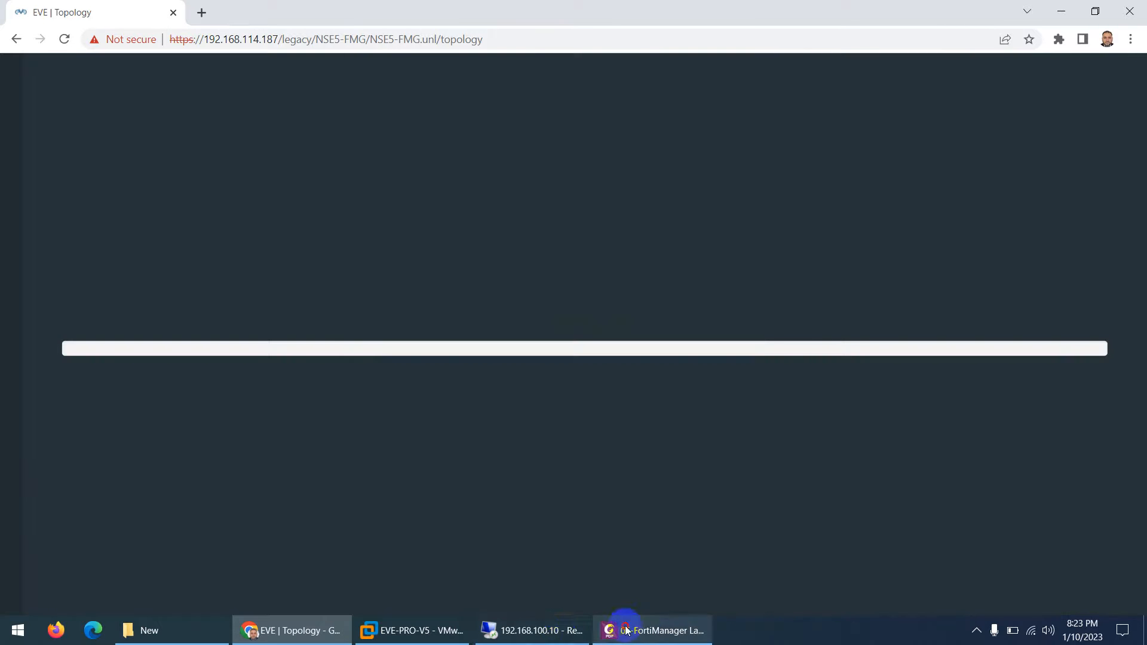
Following the lab diagram, place PC9 above and PC10 below SW5, PC11 and PC12 on SW6's outer side, and PC13 and PC14 on either side of SW7
click(626, 632)
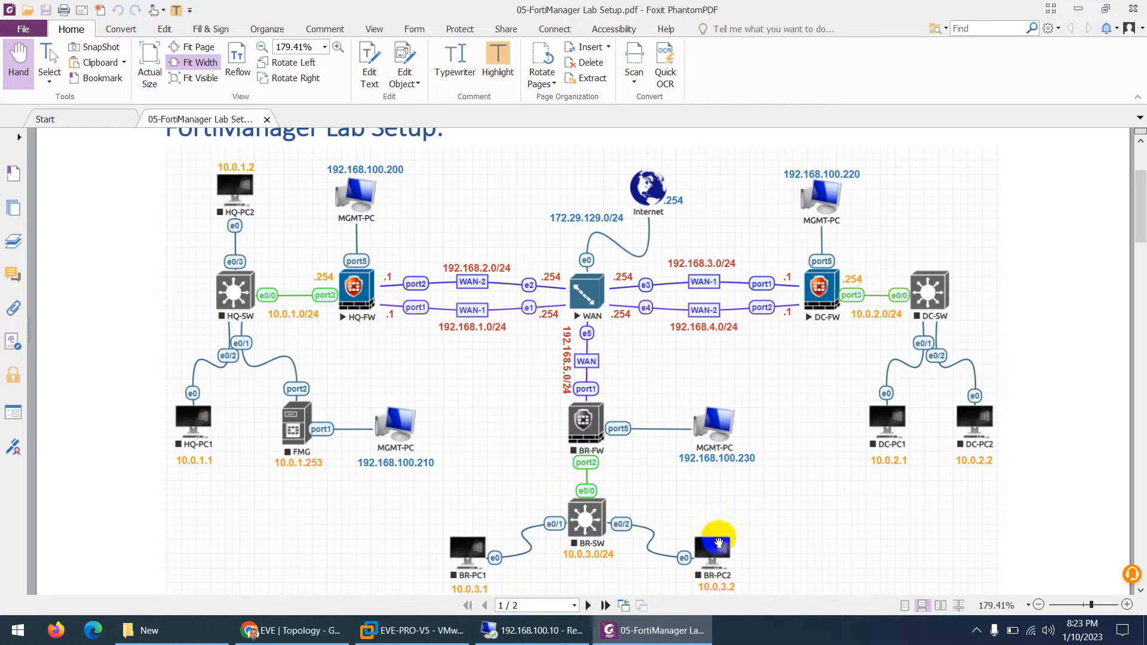
click(670, 638)
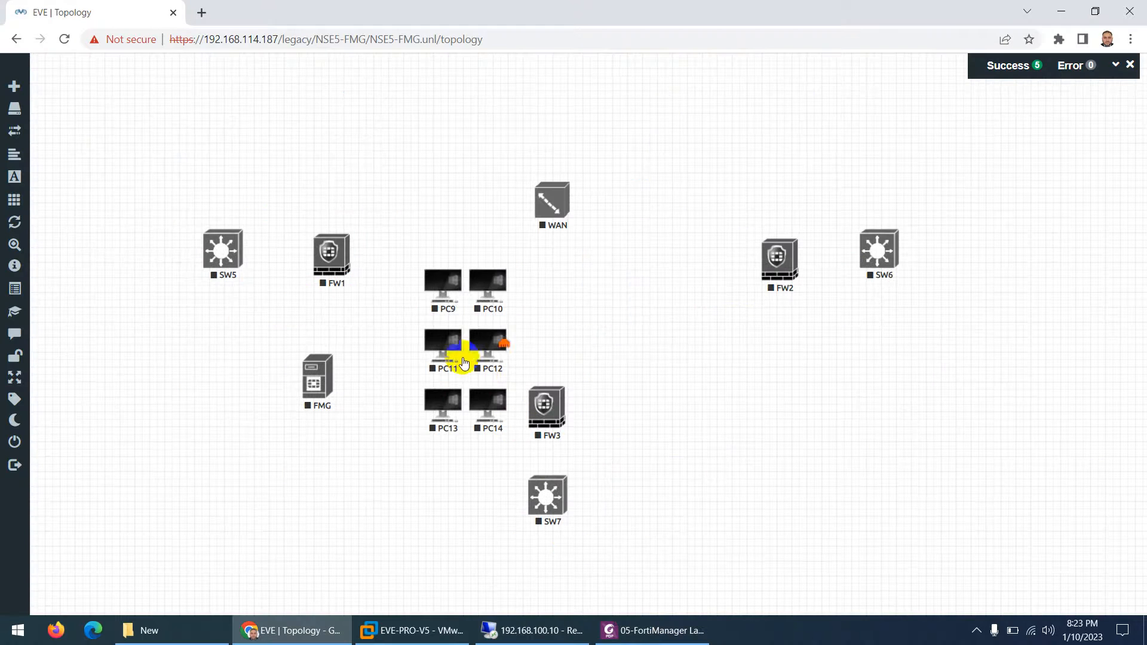
drag(448, 306, 225, 173)
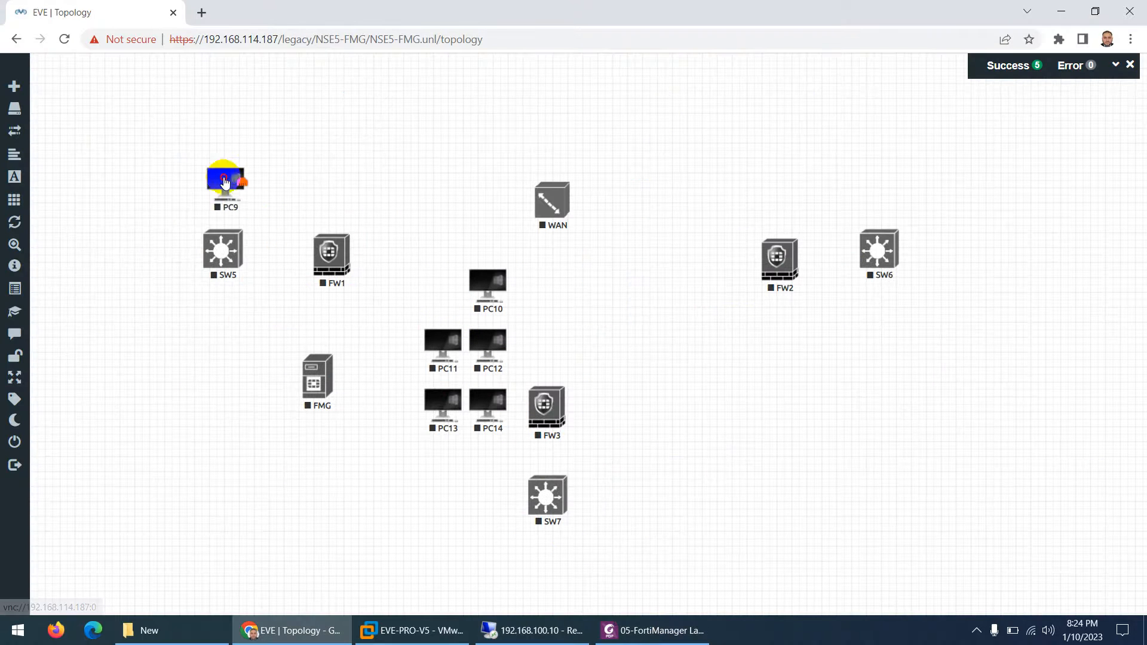
drag(487, 291, 204, 382)
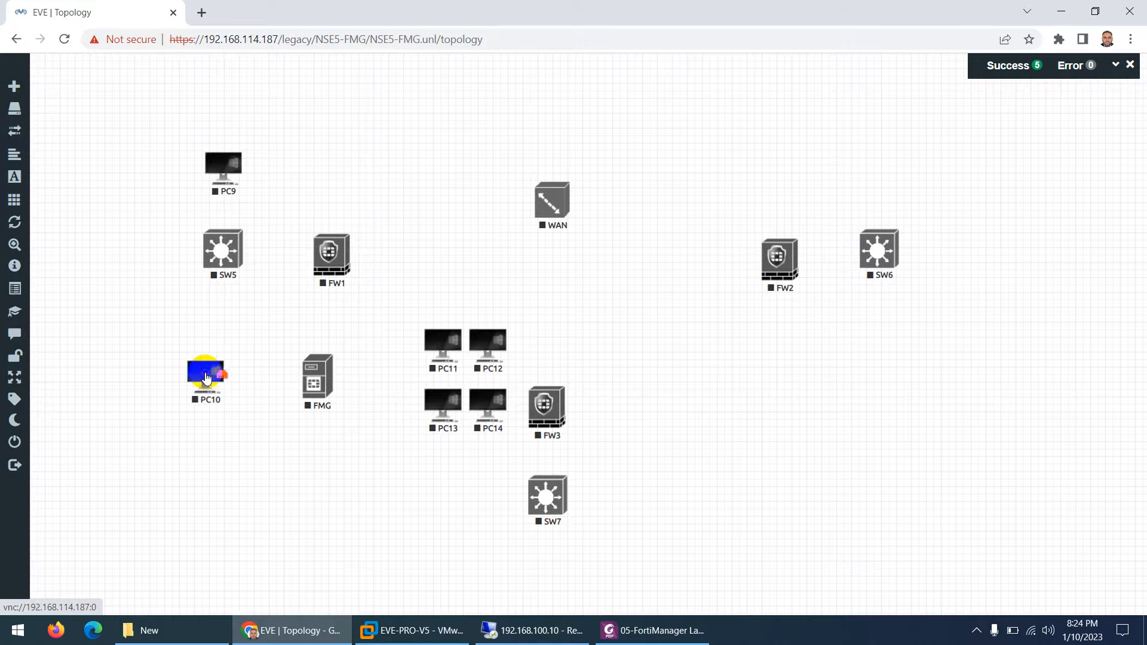
drag(454, 337, 982, 197)
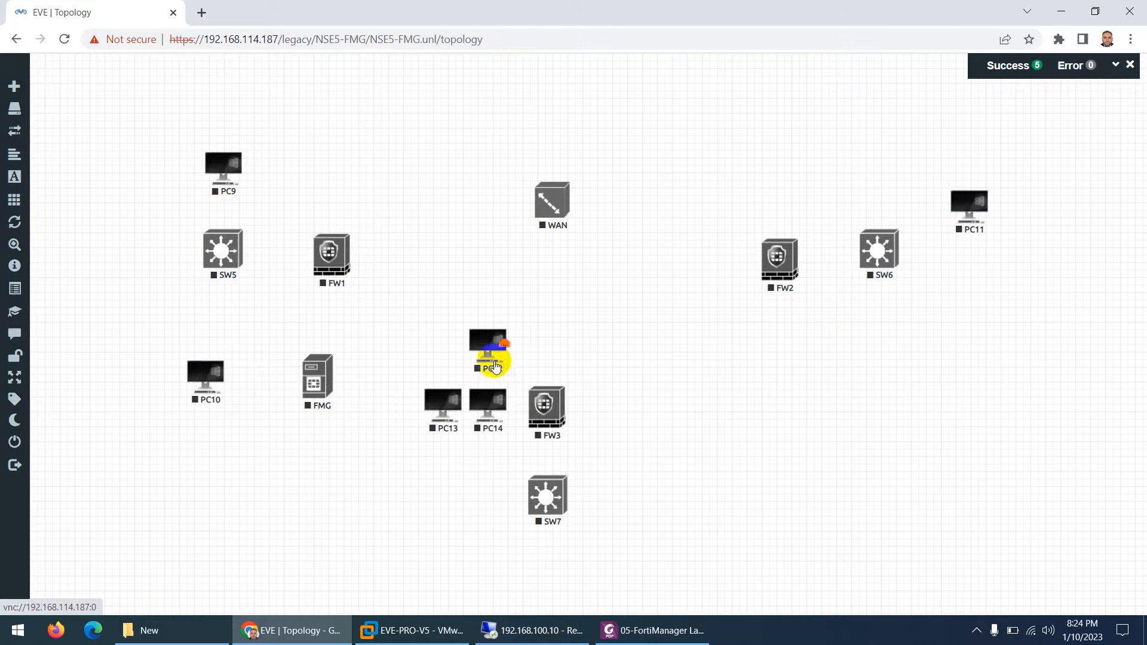
drag(489, 347, 975, 295)
drag(487, 405, 678, 527)
drag(425, 396, 412, 525)
Check the lab diagram, return to EVE-NG and start a new network of type Management(Cloud0) named MGMT-PC
click(652, 631)
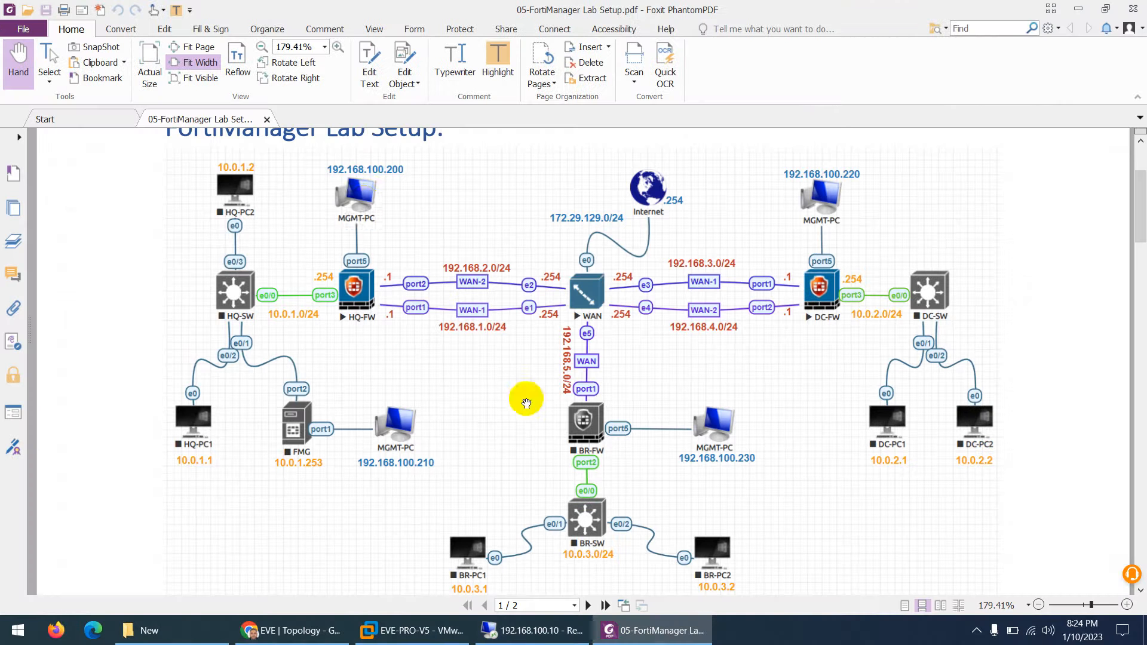
click(653, 630)
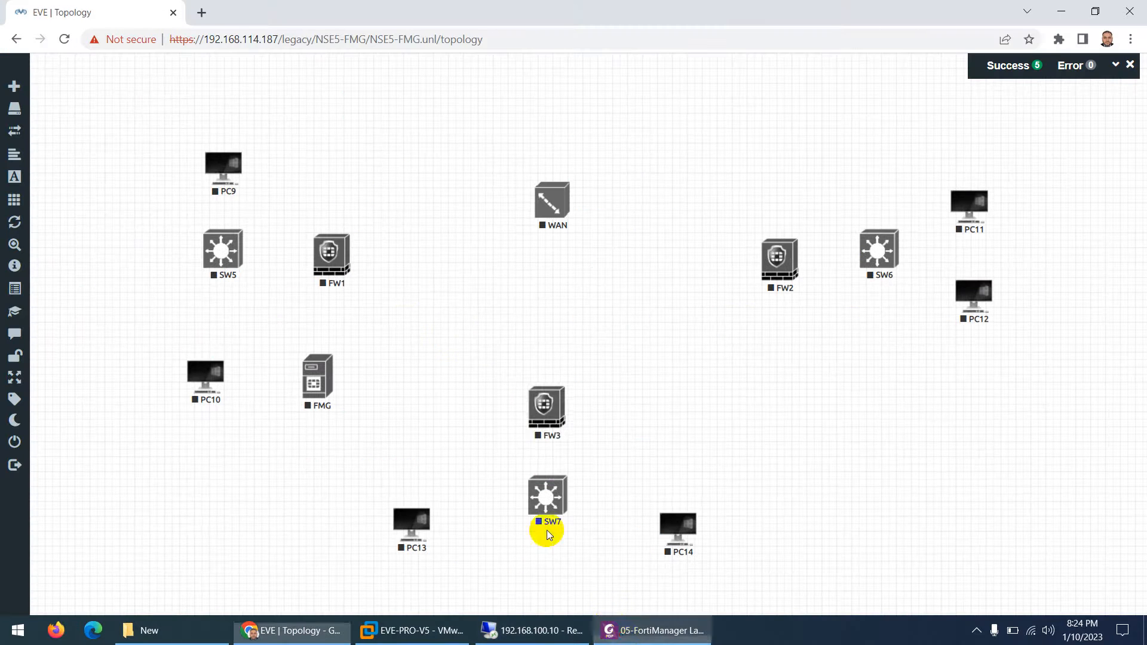
right_click(451, 281)
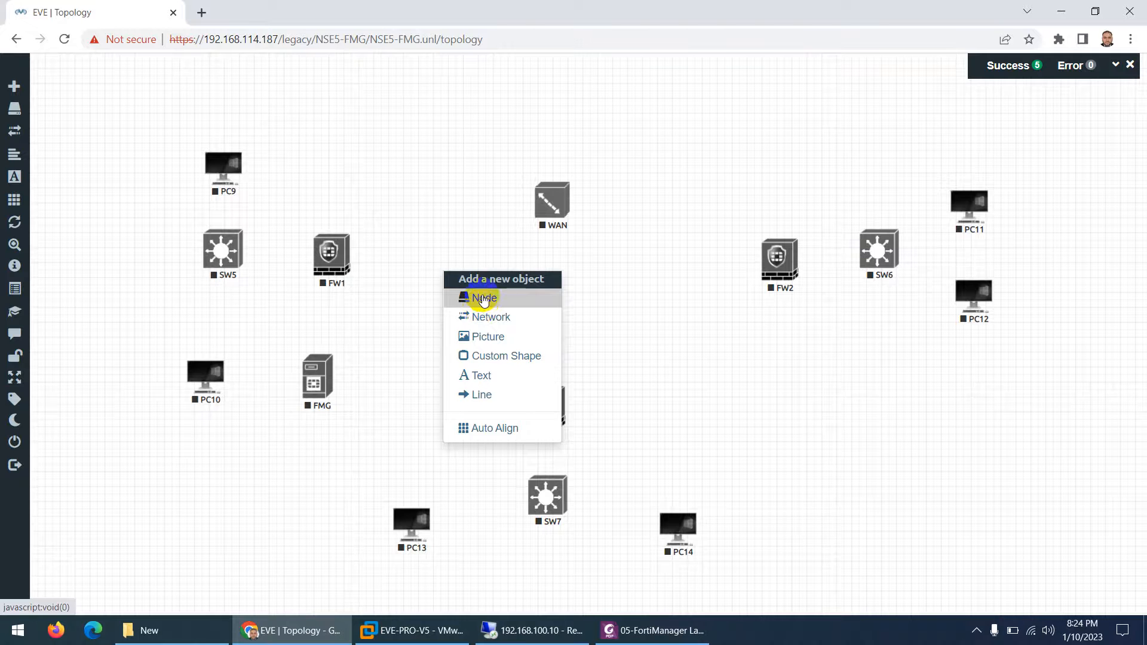
click(488, 321)
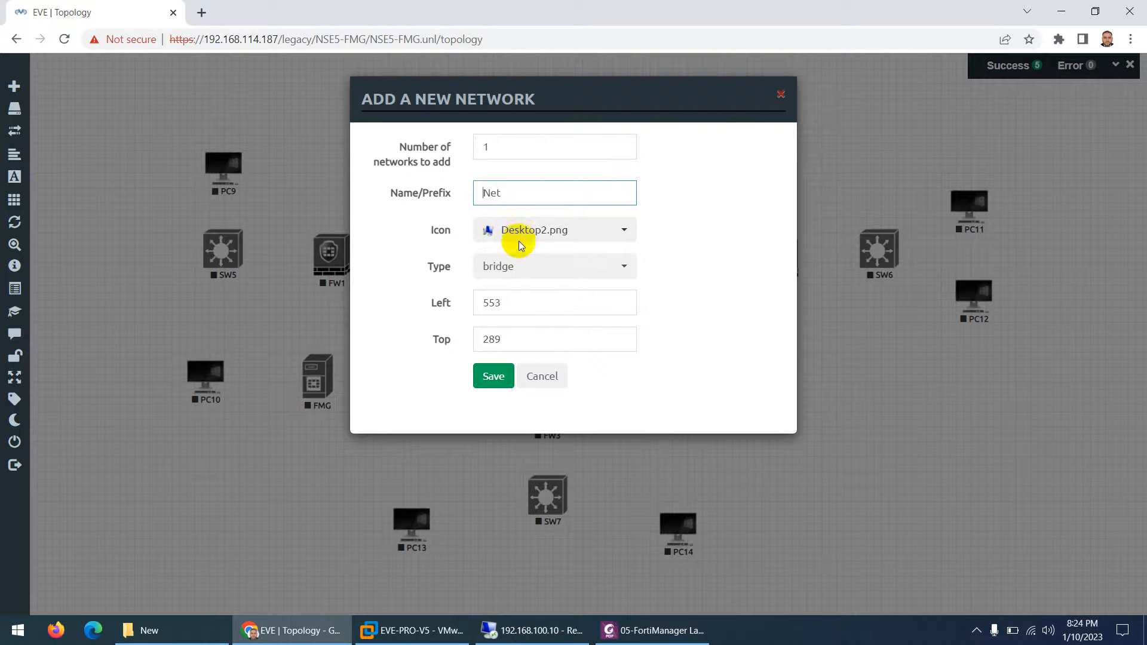
click(507, 269)
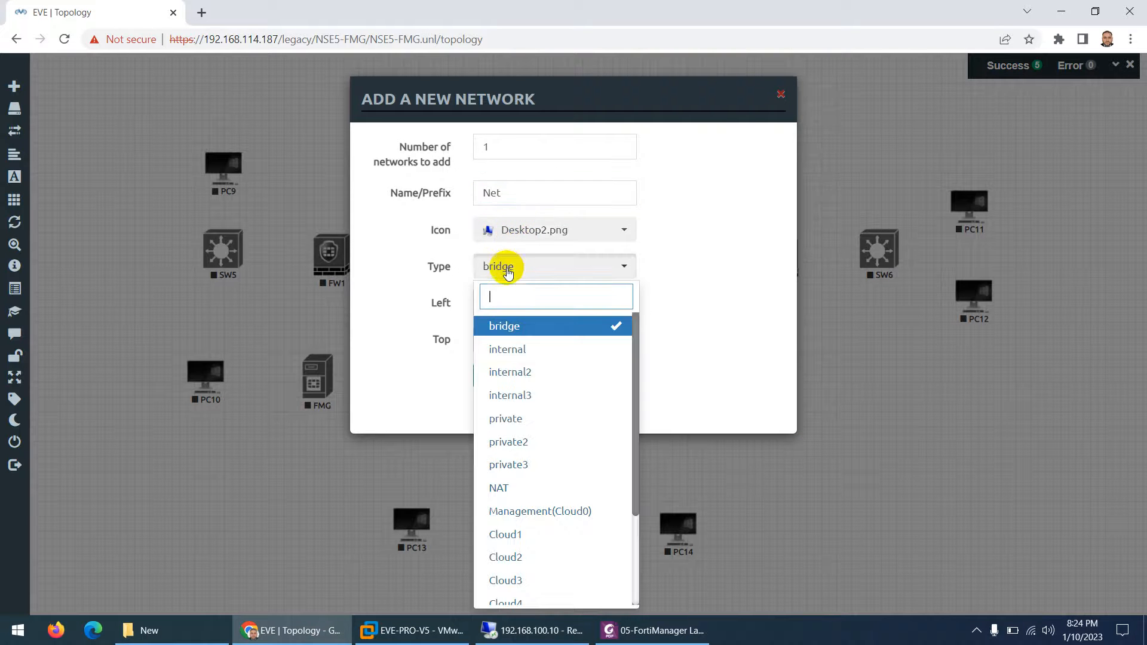
click(533, 512)
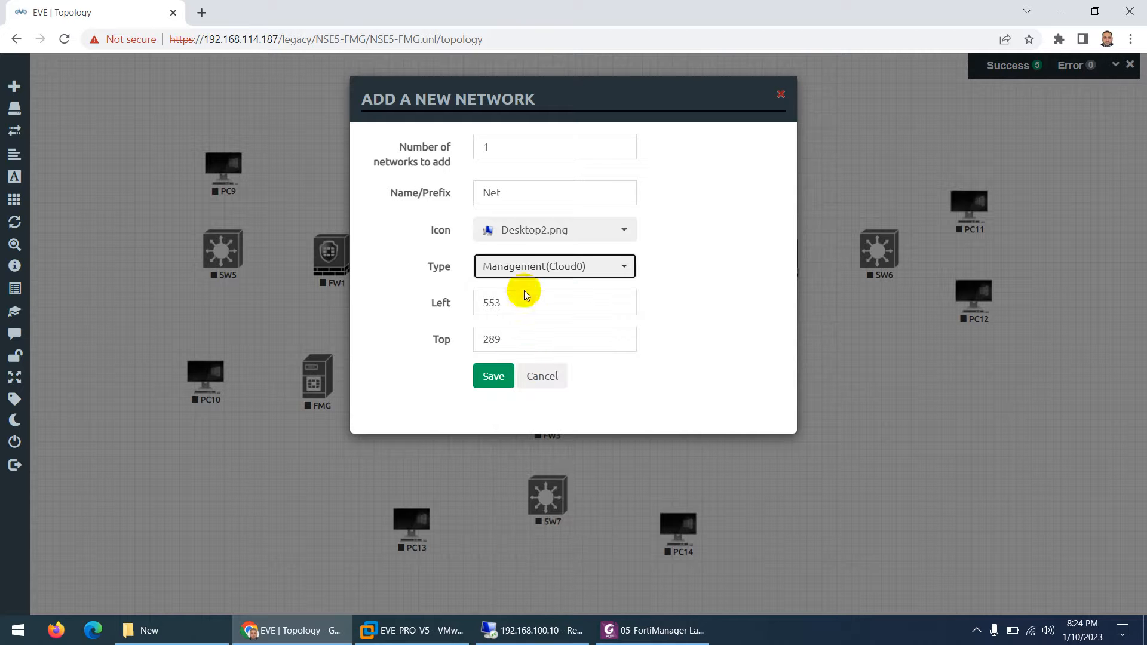
double_click(508, 188)
text(MGMT-PC)
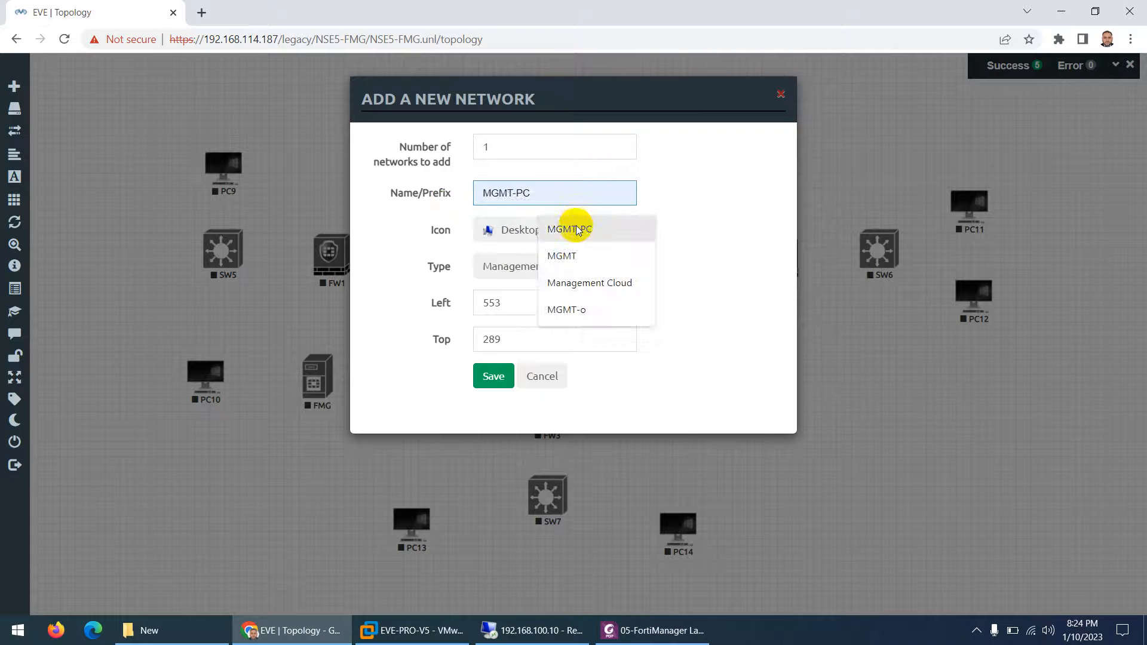
click(570, 229)
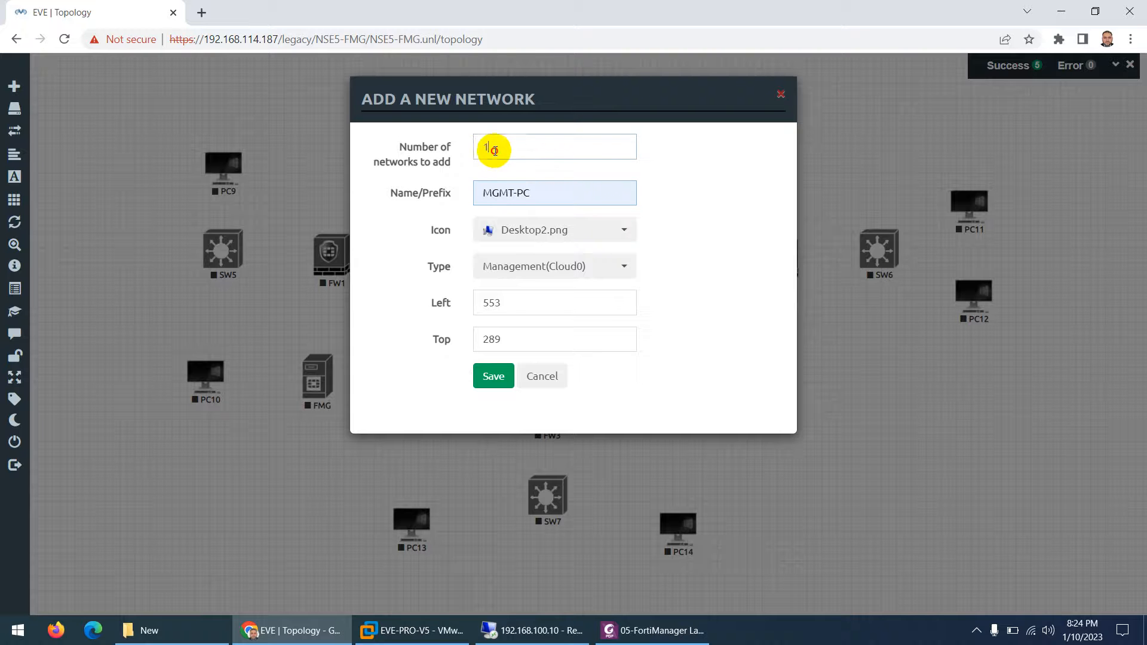
Set the number of MGMT-PC networks to add to 4 and save them
double_click(482, 148)
text(4)
click(487, 378)
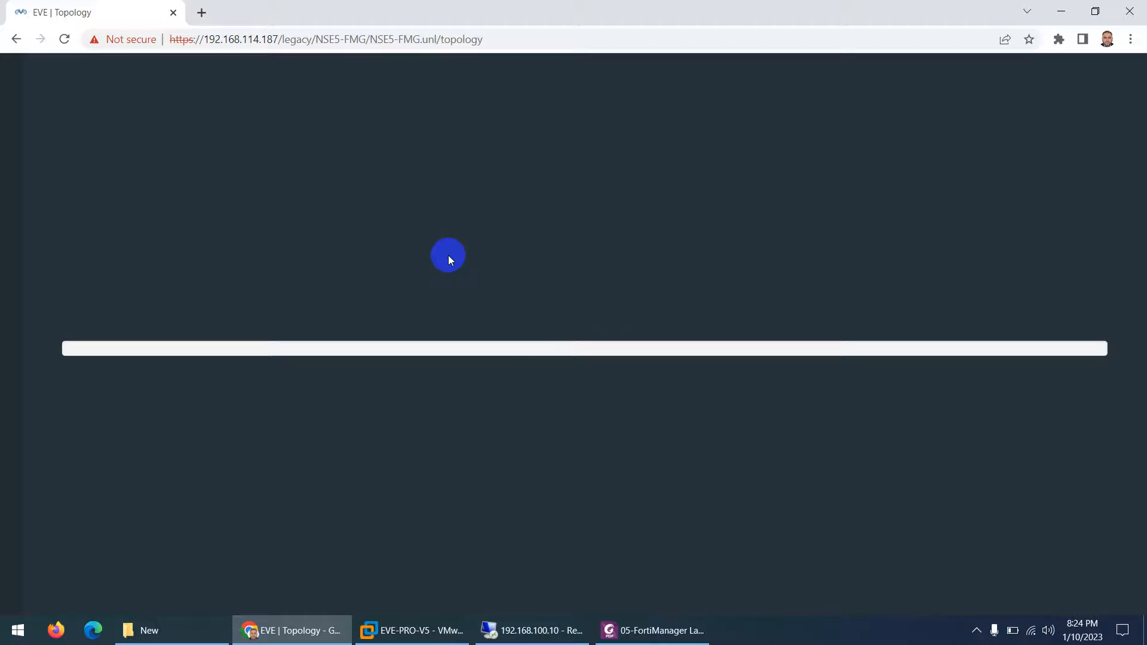
Following the lab diagram, place MGMT-PC4 above FW1, MGMT-PC3 beside FMG, MGMT-PC2 beside FW3 and MGMT-PC1 above SW6
click(632, 634)
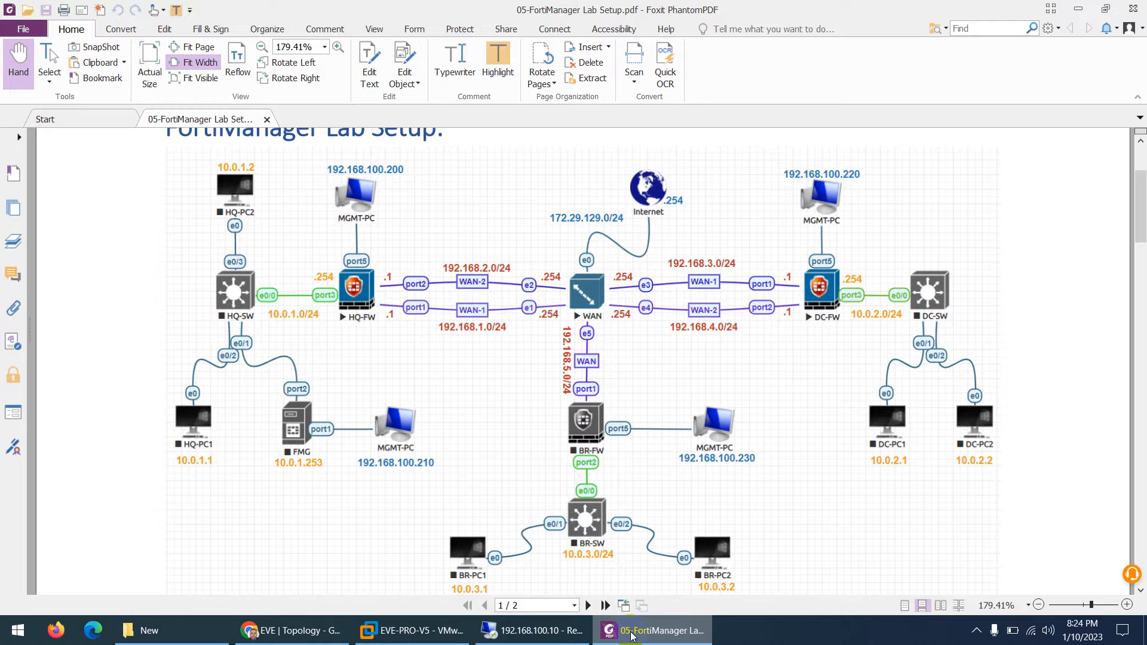
click(632, 634)
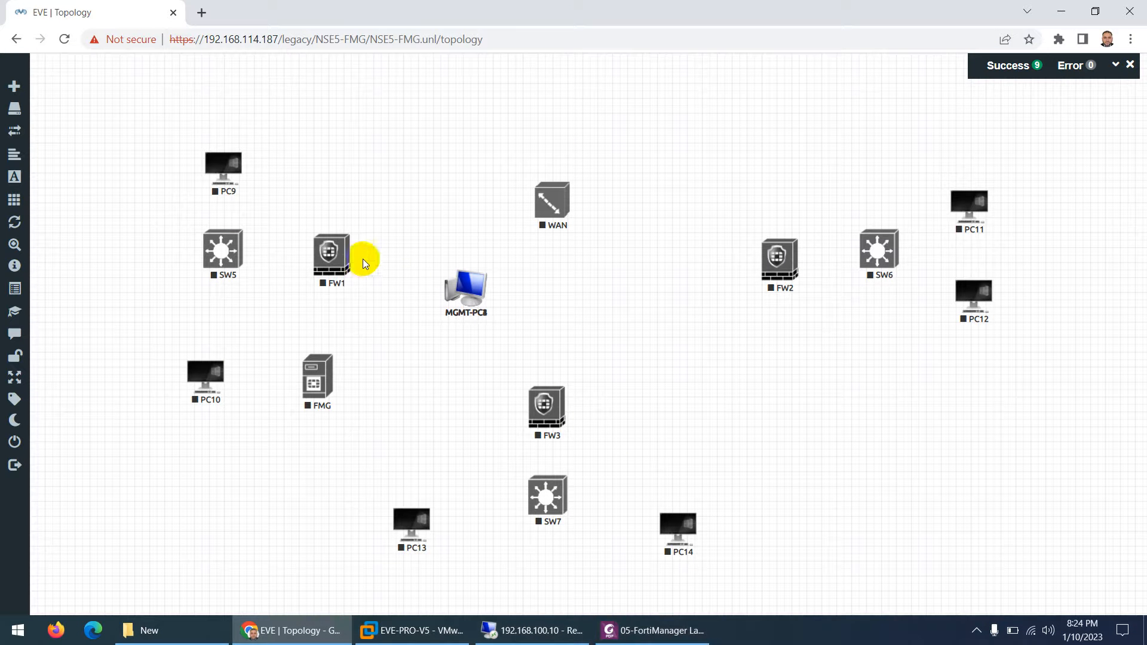
drag(450, 285, 342, 138)
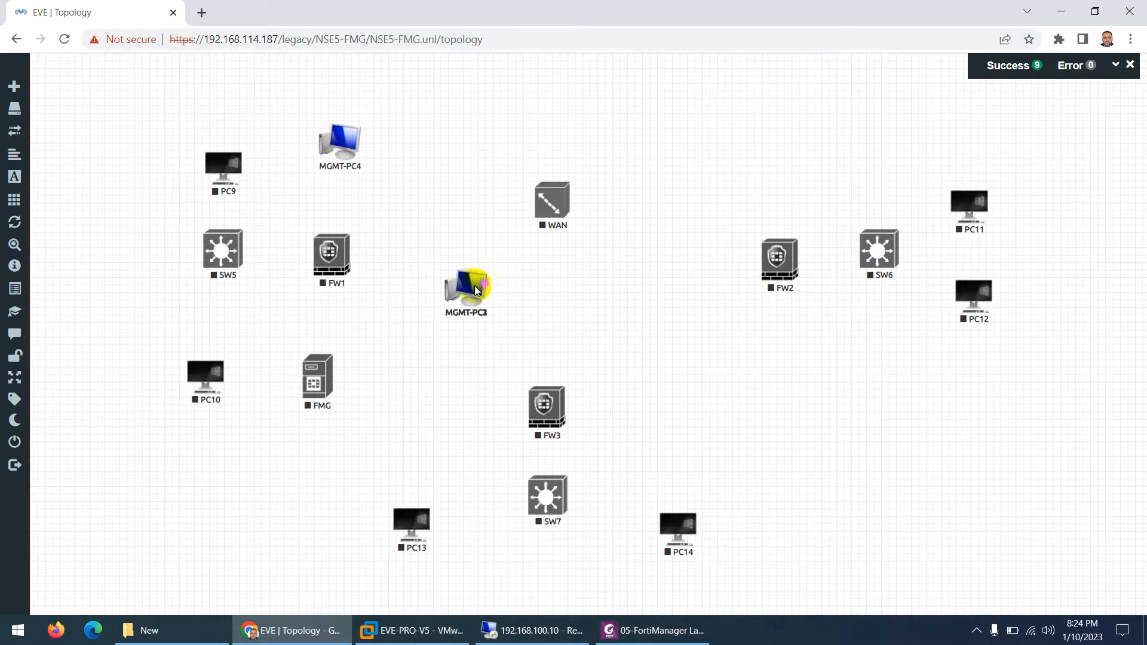
drag(469, 287, 428, 363)
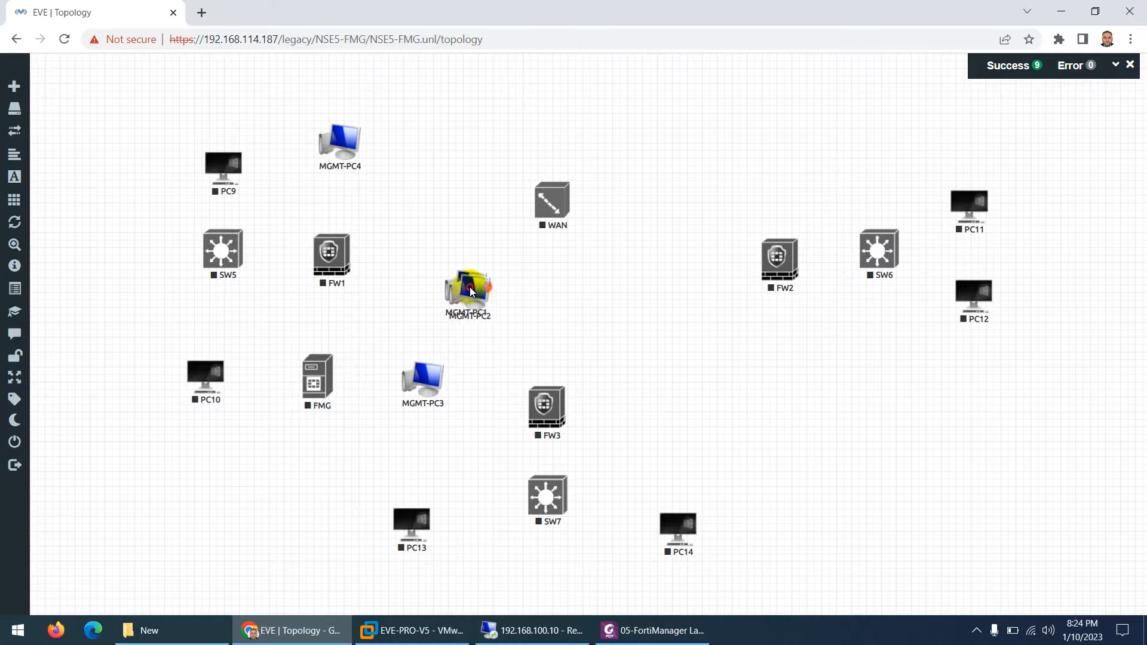
drag(467, 288, 675, 402)
drag(478, 291, 887, 142)
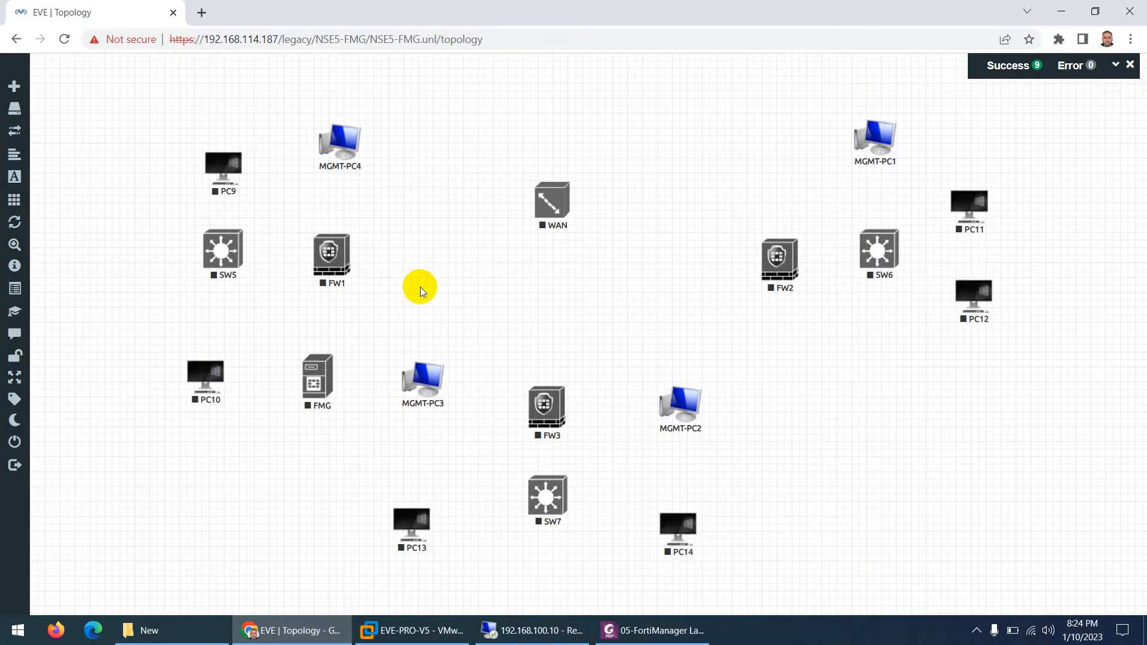
Review the lab diagram and the subnet and IP address table in Foxit PhantomPDF, and return to EVE-NG
click(619, 629)
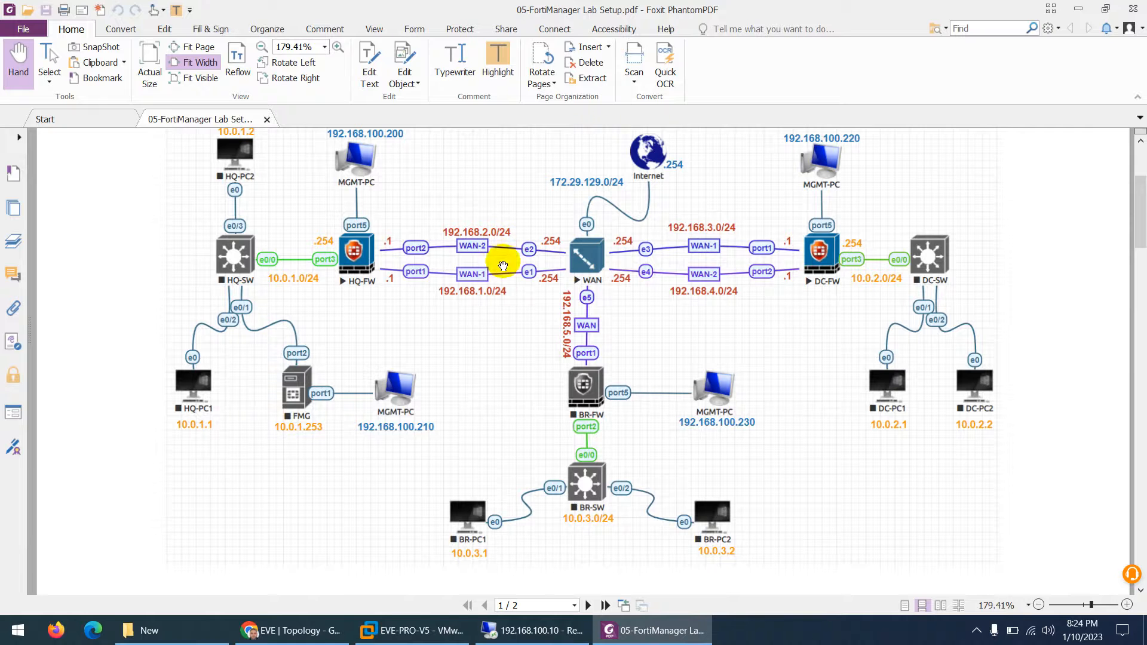
scroll(487, 431, down, 1)
scroll(491, 459, down, 10)
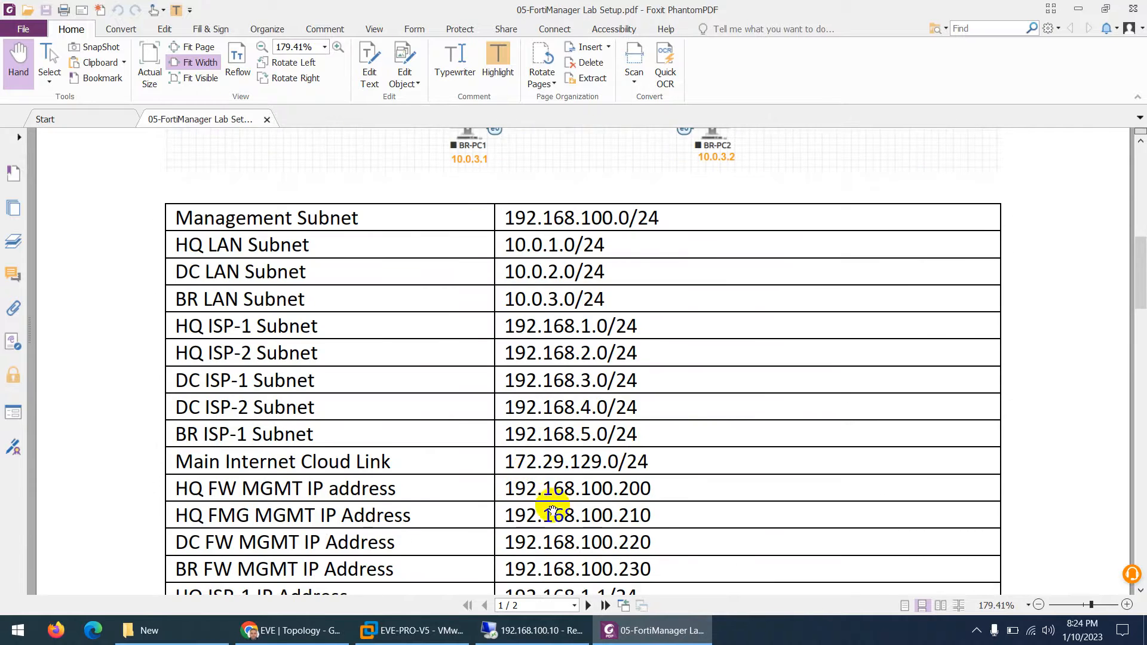
click(647, 632)
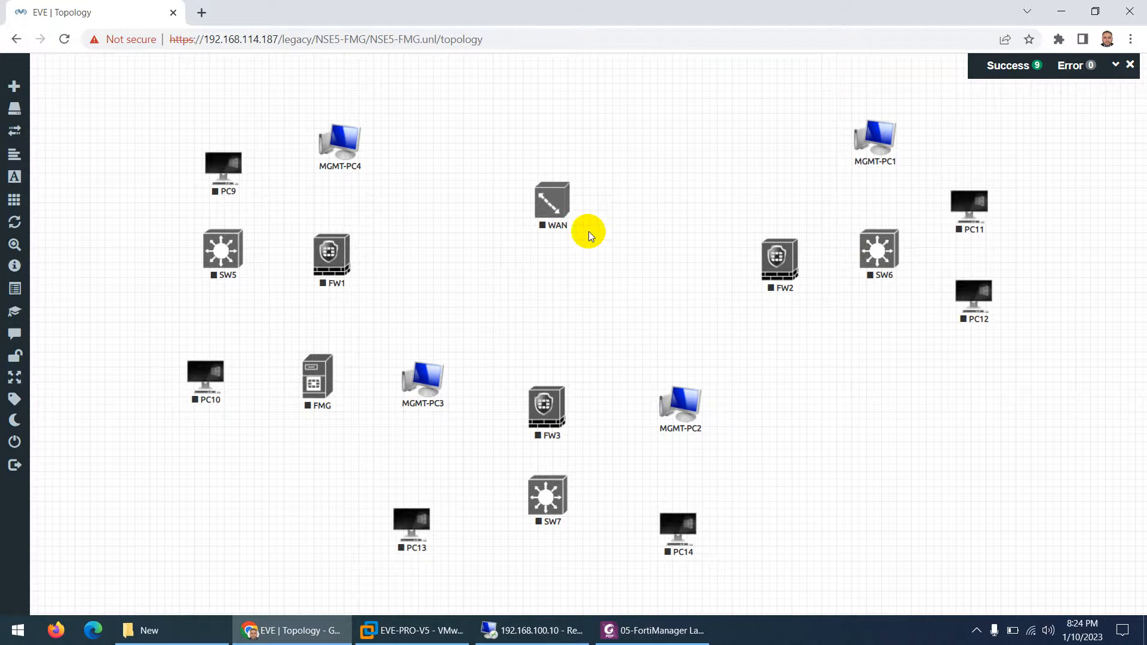
Move the WAN node down level with the firewalls, and rename firewall FW1 as HQ-FW
drag(550, 203, 551, 261)
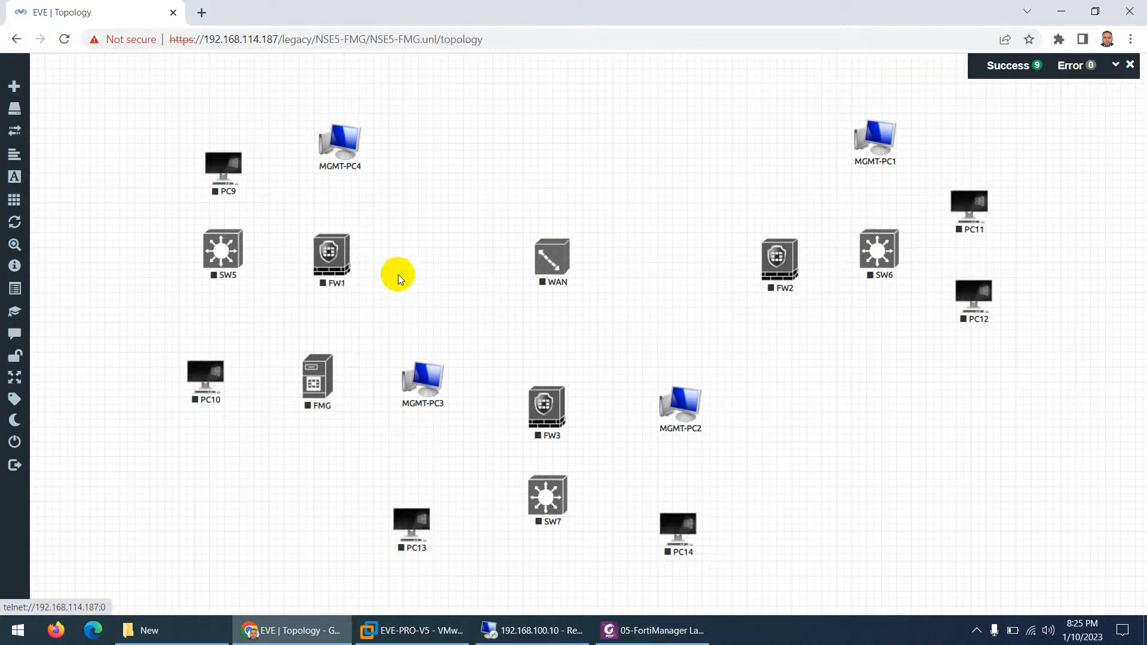
right_click(347, 261)
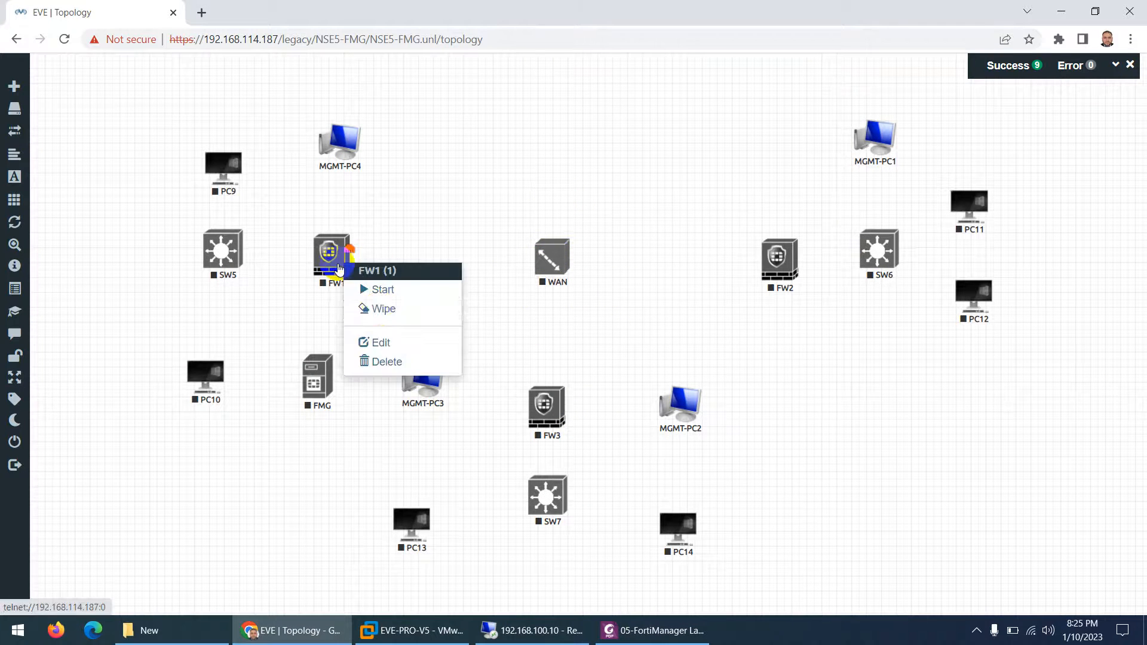
click(381, 343)
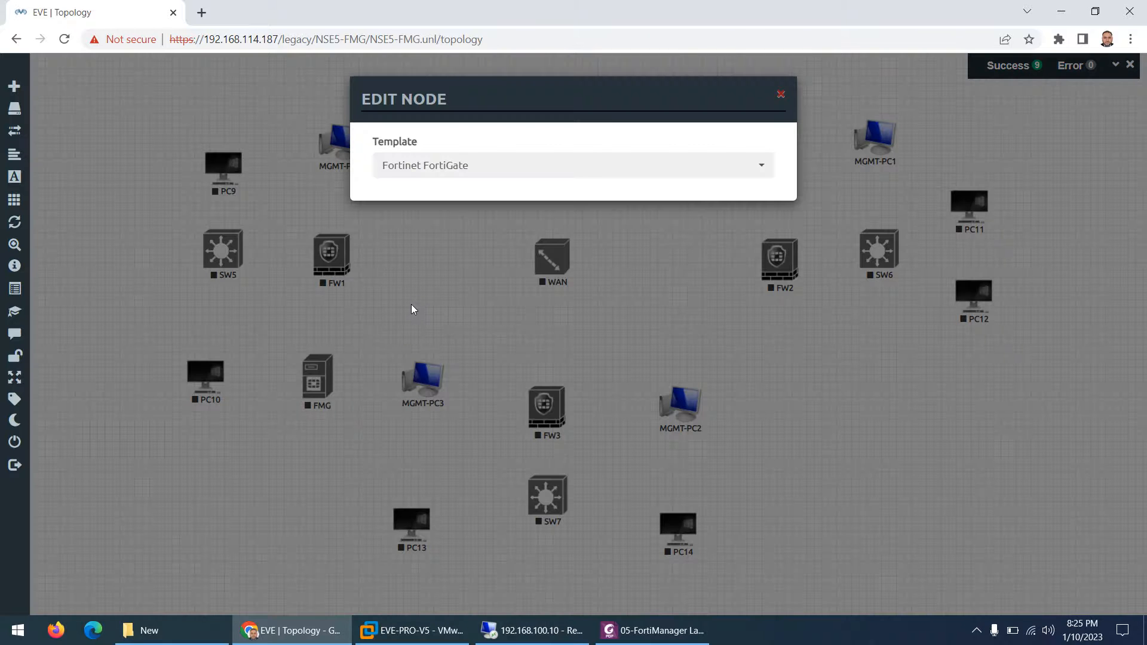
click(417, 330)
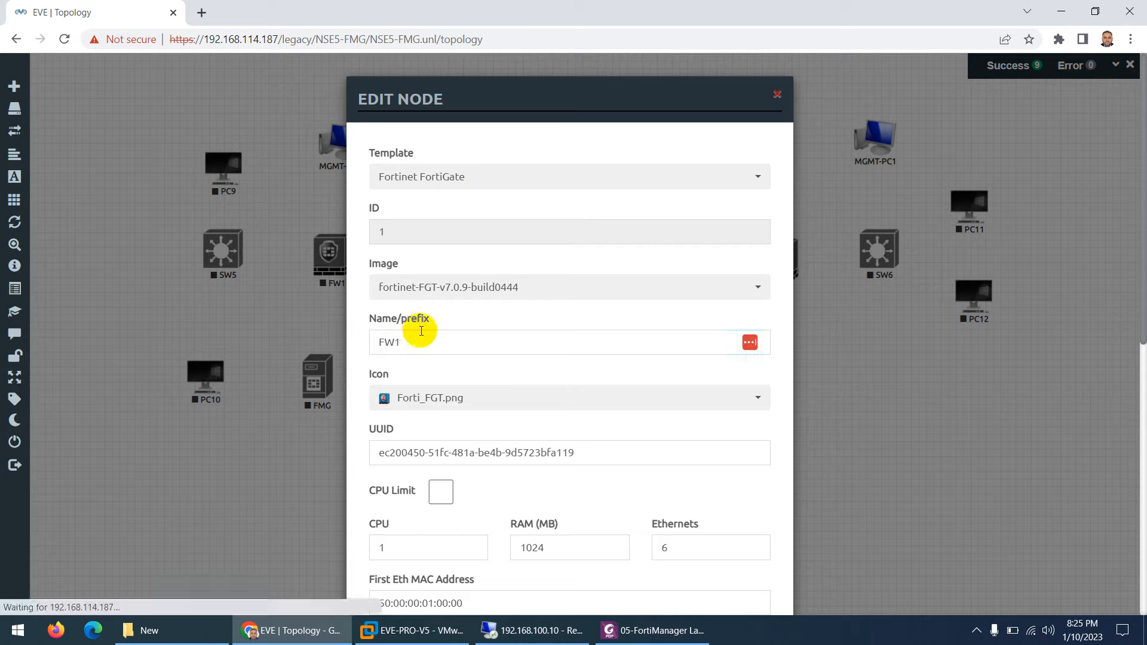
double_click(377, 342)
text(HQ)
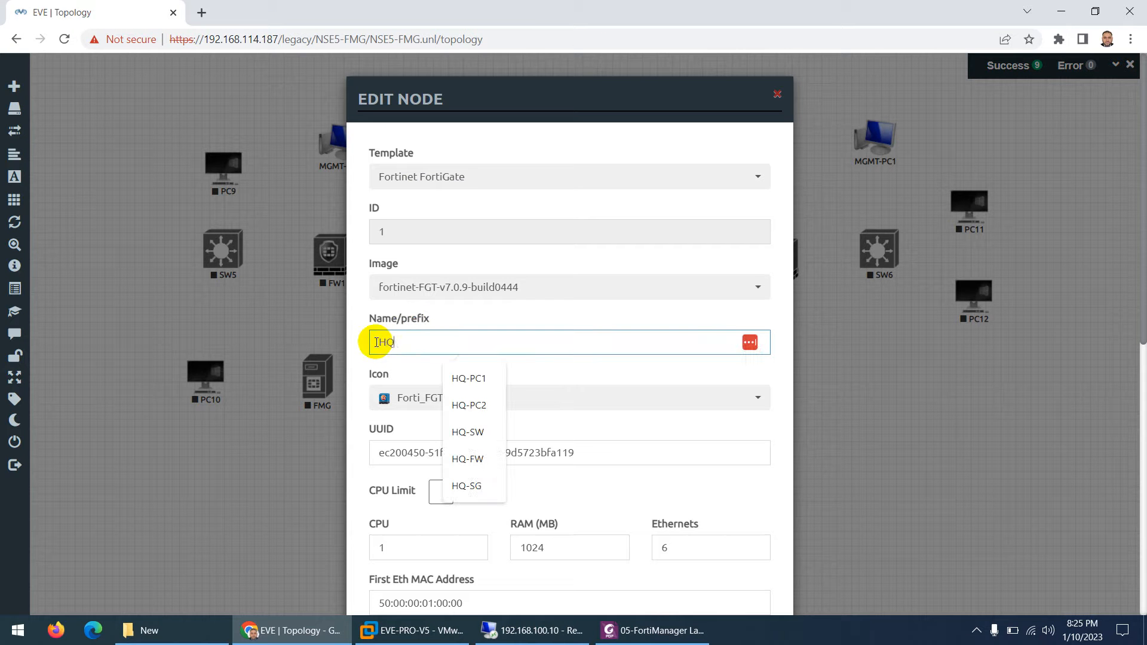
text(-FW)
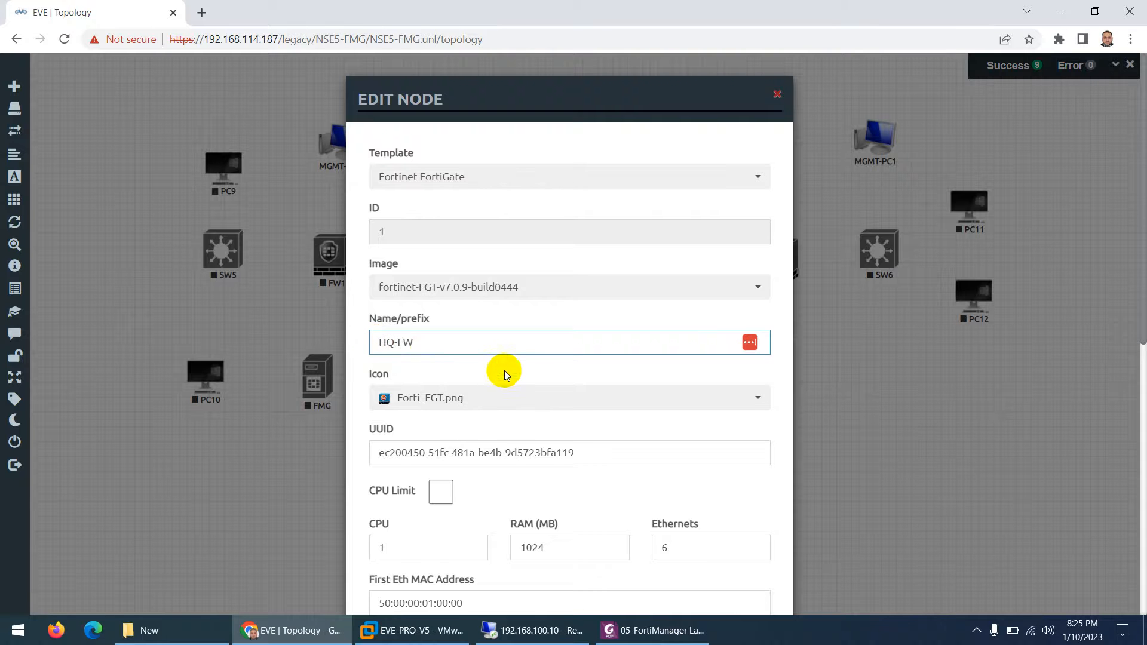
scroll(505, 371, down, 9)
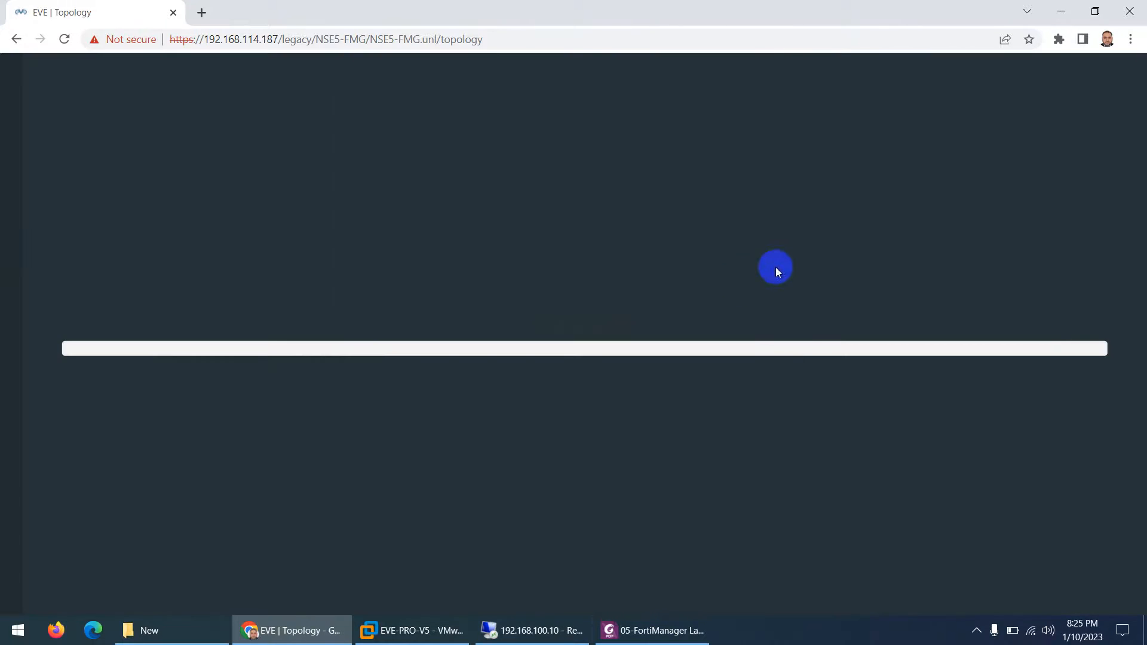
Check the firewall names in the lab diagram in Foxit PhantomPDF, return to EVE-NG and rename FW2 as DC-FW
click(651, 630)
scroll(597, 478, up, 10)
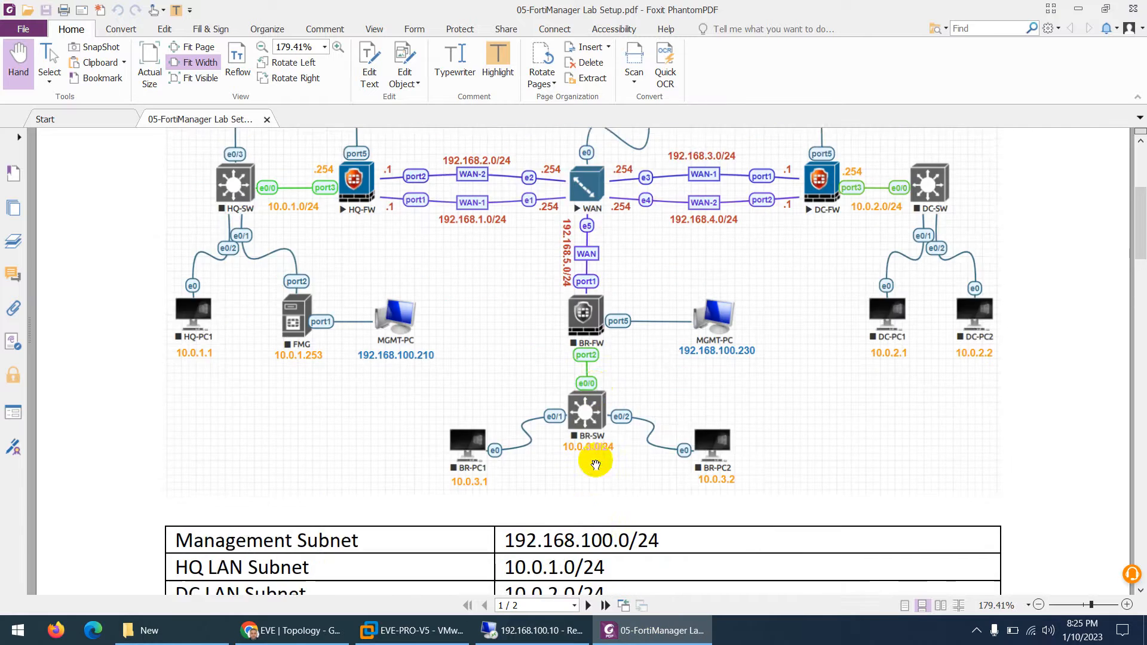
click(660, 629)
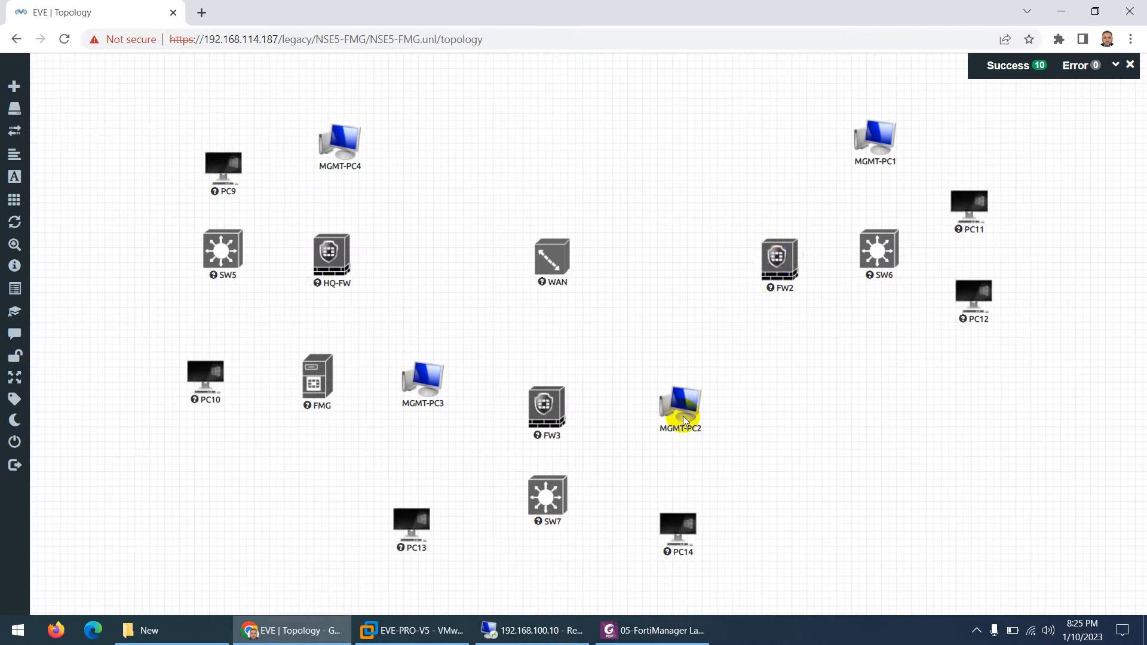
right_click(776, 266)
click(810, 339)
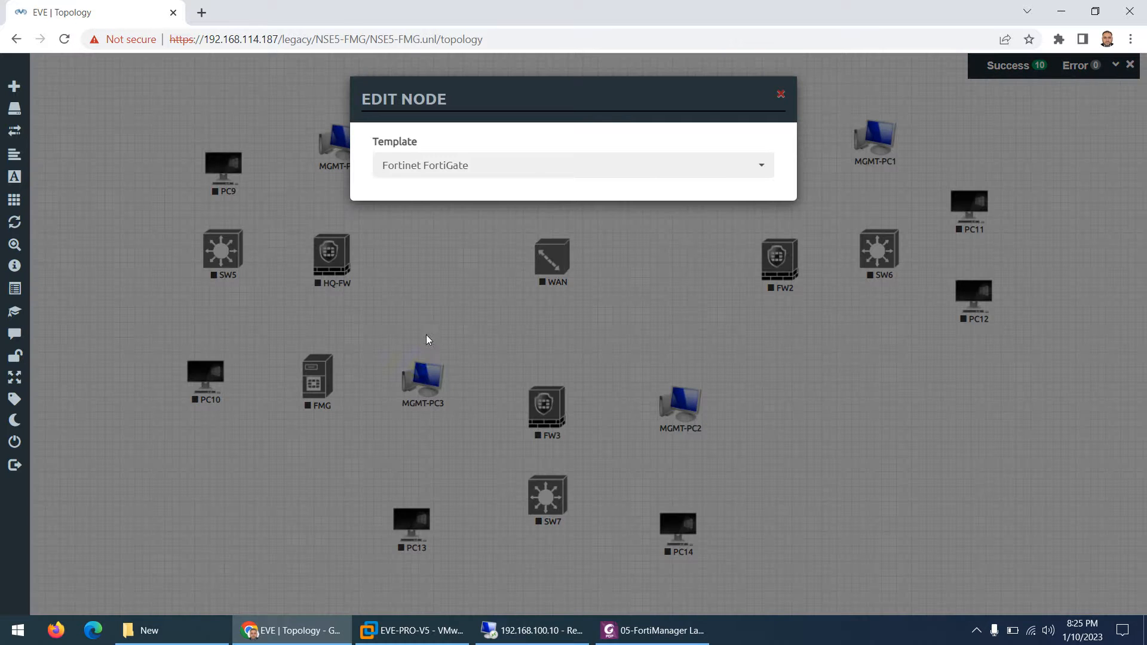
double_click(371, 342)
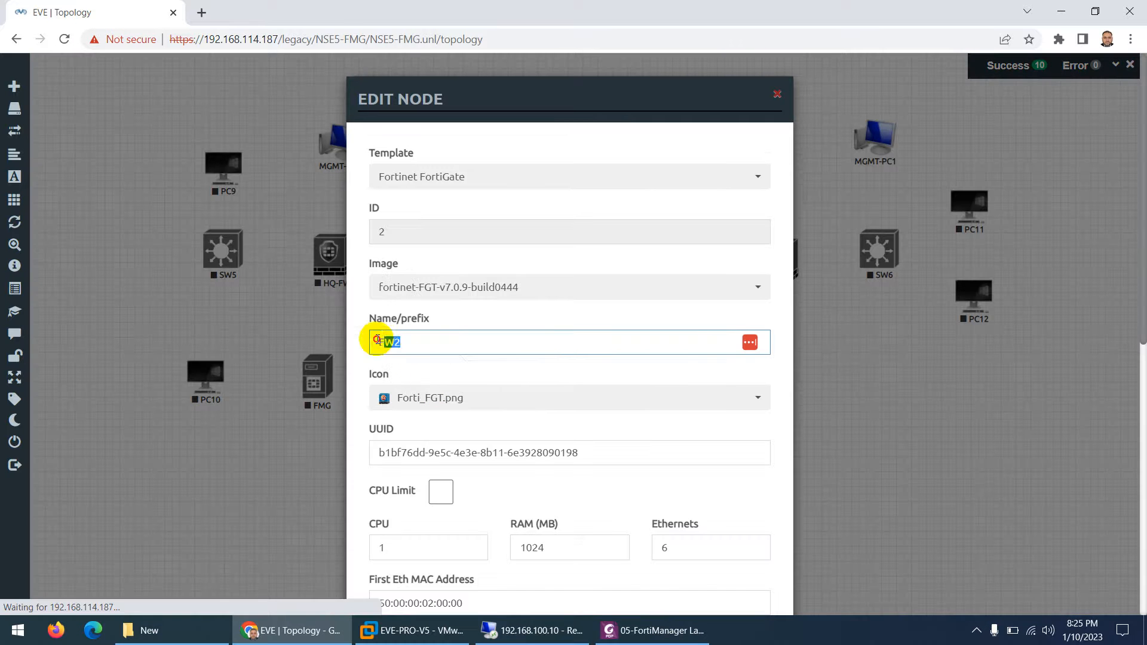
text(DC-)
click(459, 378)
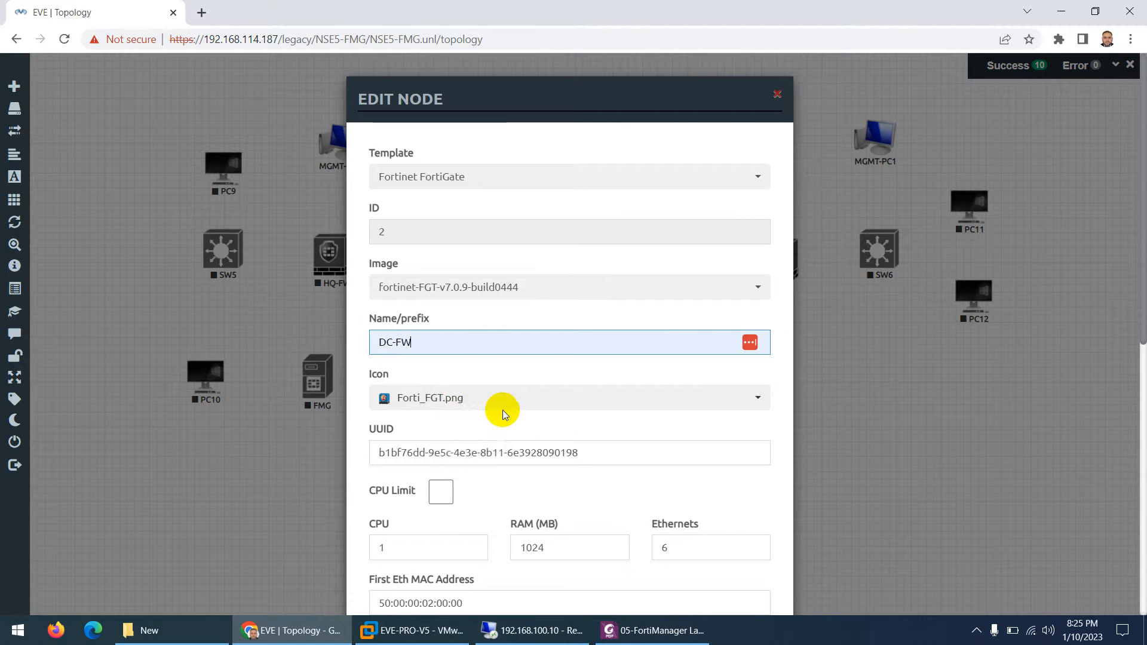
scroll(503, 410, down, 7)
click(494, 568)
Check the branch site in the lab diagram in Foxit PhantomPDF, return to EVE-NG and rename FW3 as BR-FW
click(654, 630)
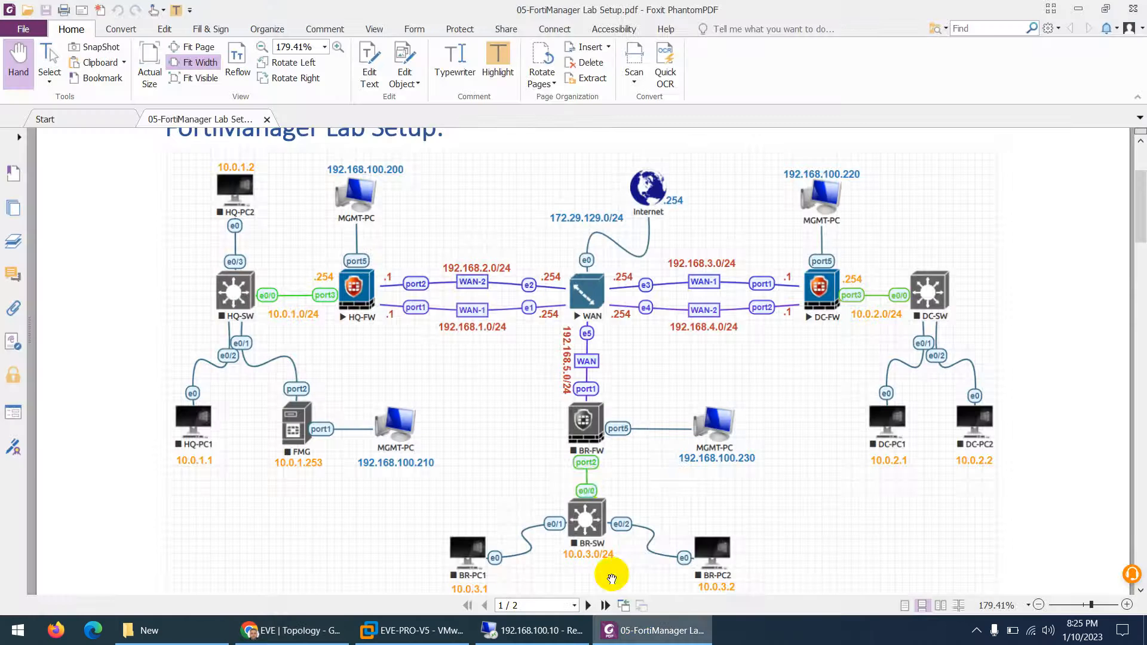
scroll(574, 418, down, 2)
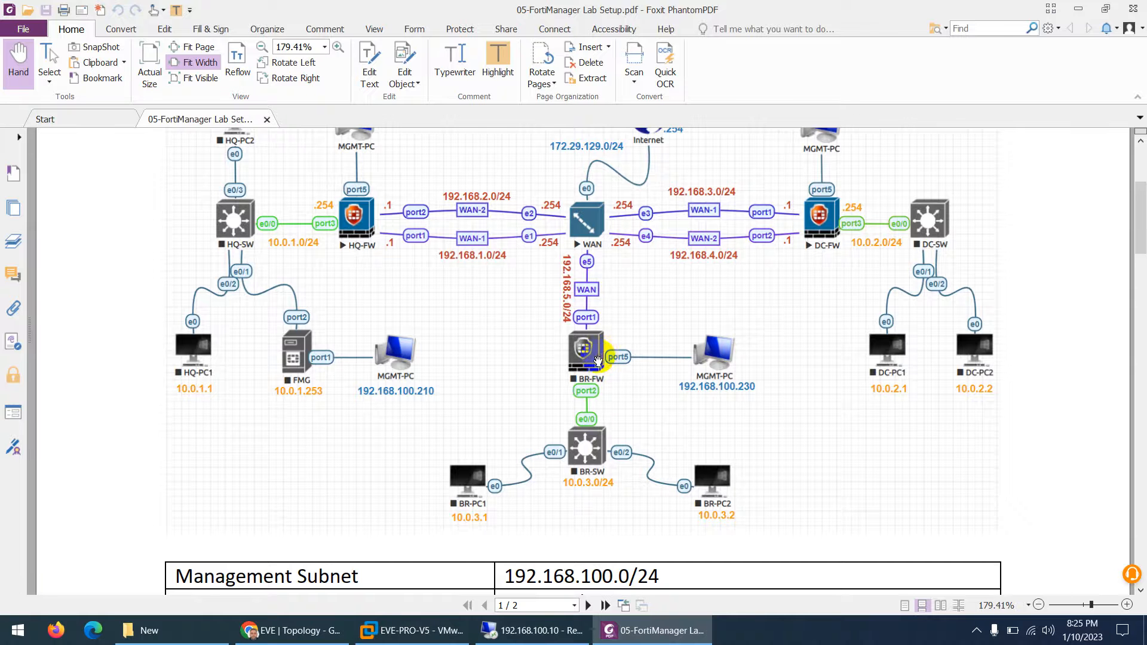
click(648, 631)
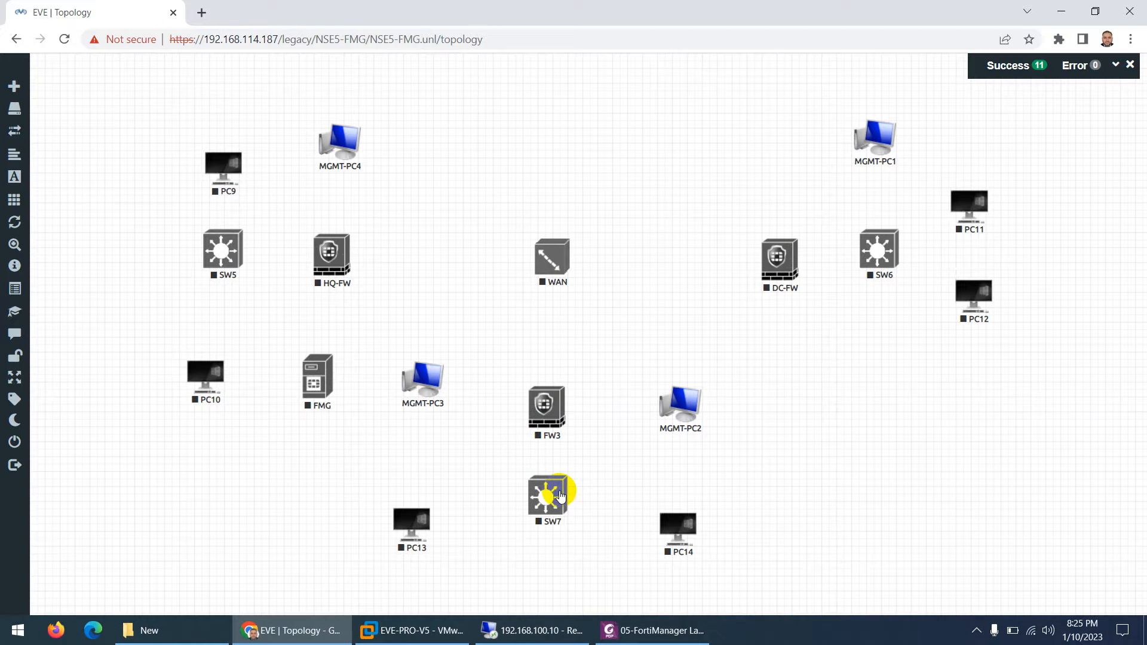
right_click(542, 405)
click(583, 476)
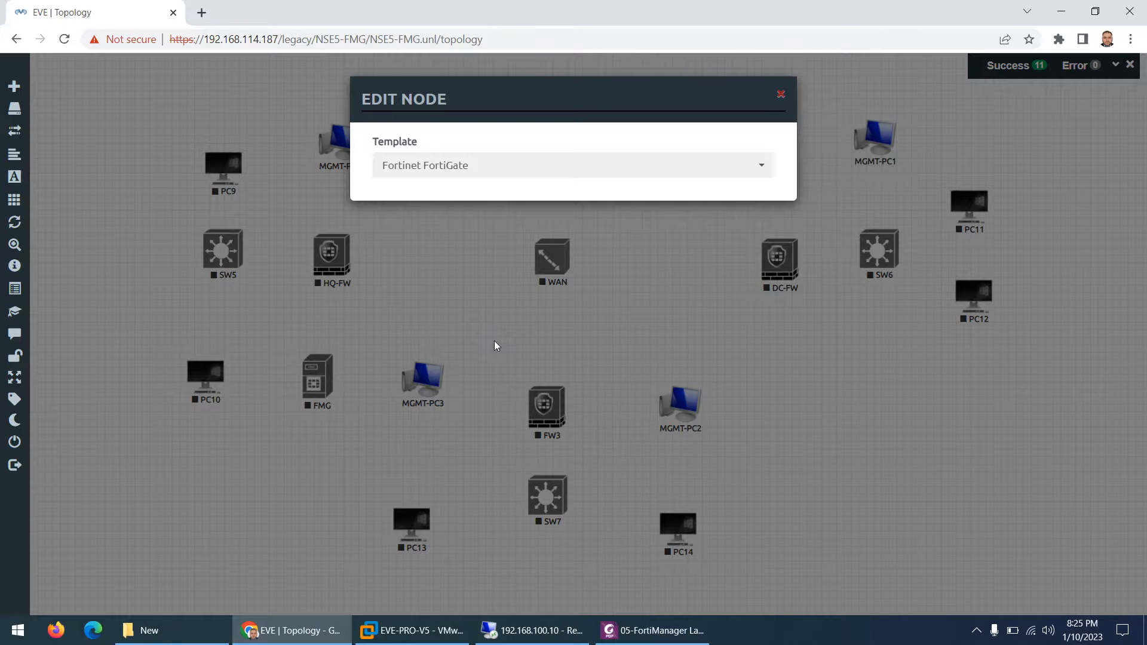
double_click(377, 341)
text(BR)
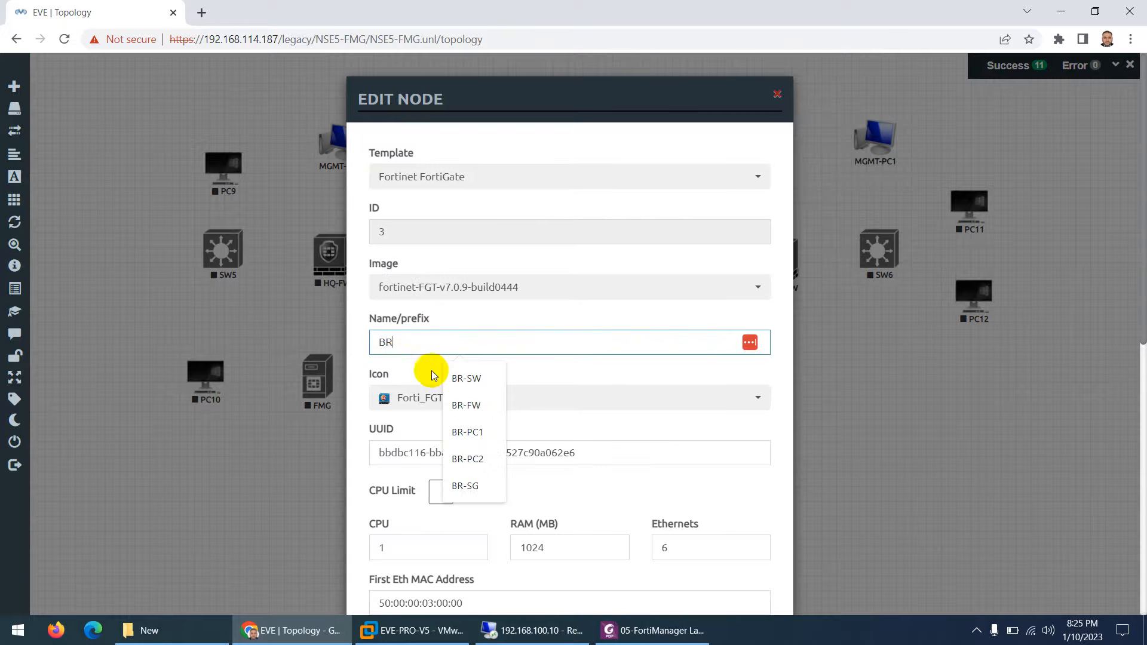
click(466, 405)
scroll(574, 487, down, 8)
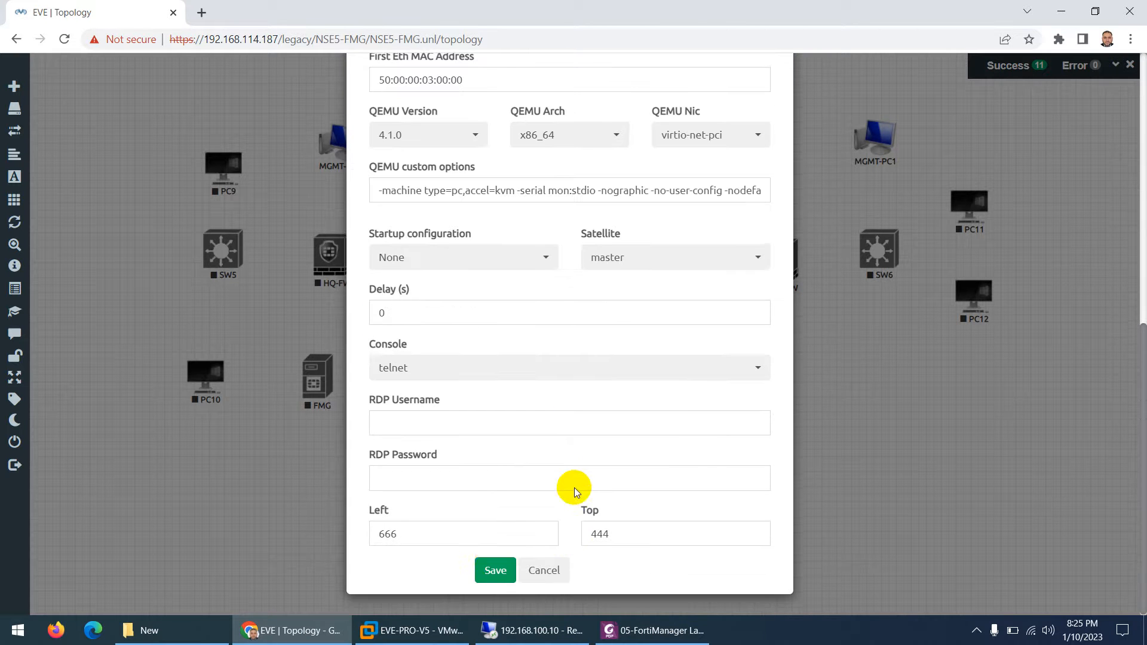
Check the switch names in the lab diagram in Foxit PhantomPDF, return to EVE-NG and rename SW5 as HQ-SW
click(635, 630)
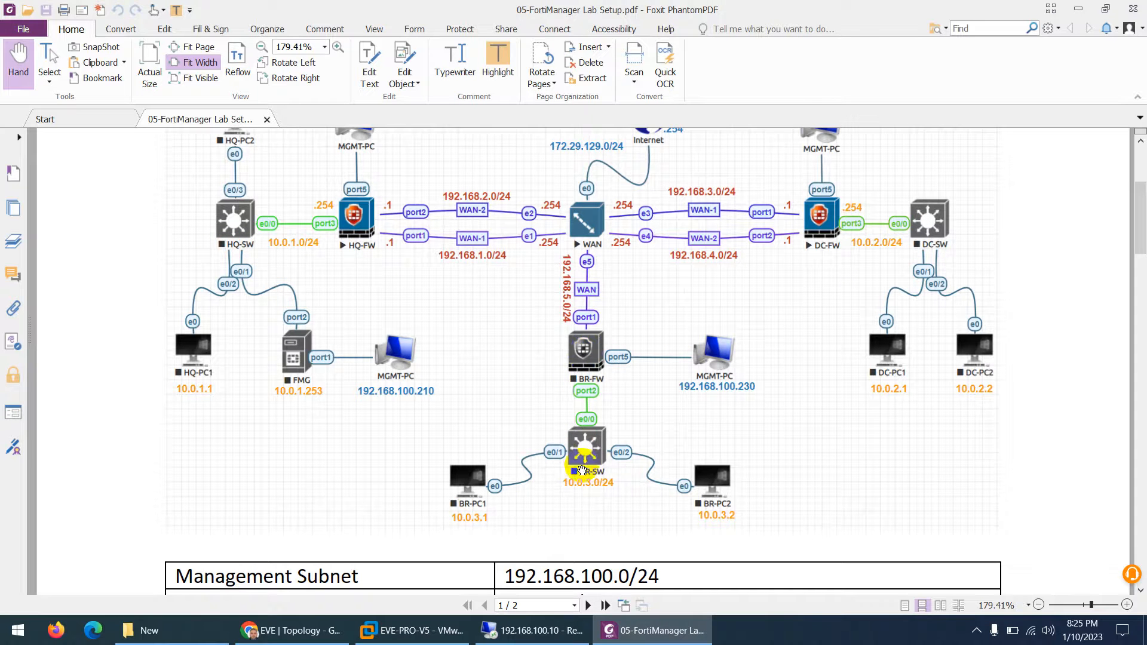
click(635, 631)
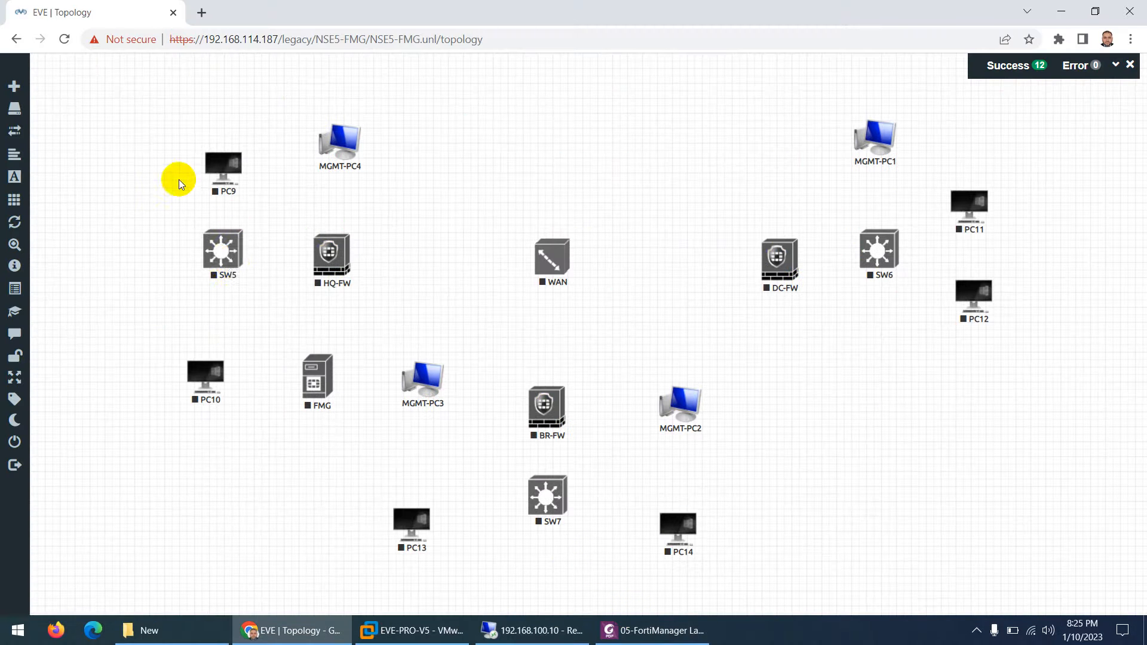
right_click(233, 267)
double_click(398, 375)
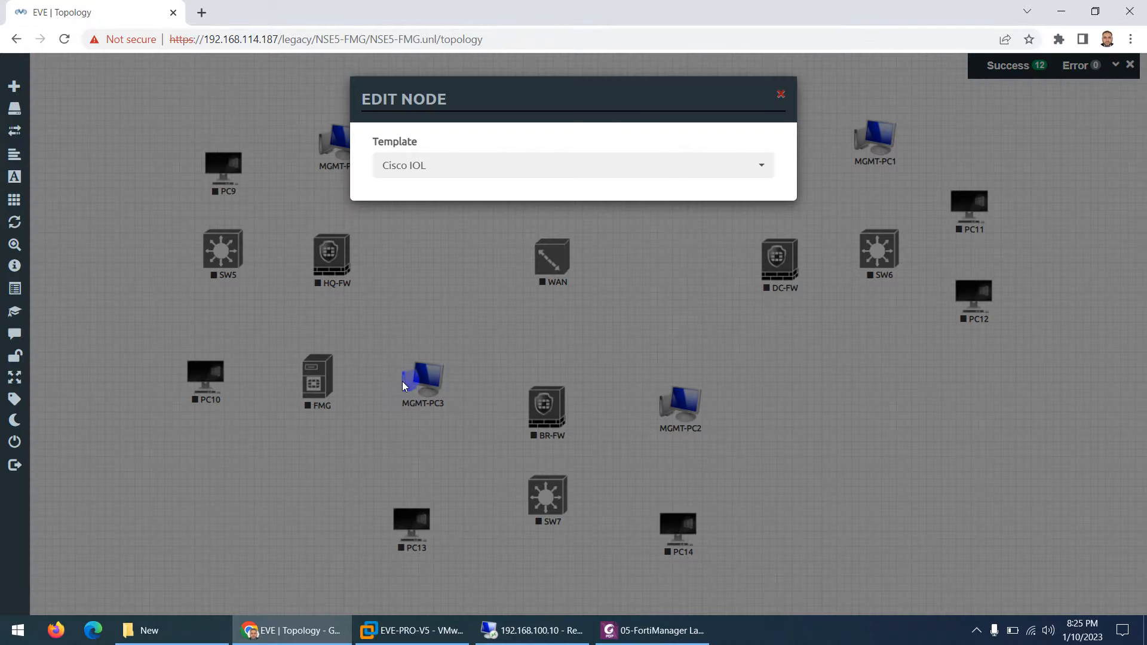
click(390, 340)
double_click(391, 340)
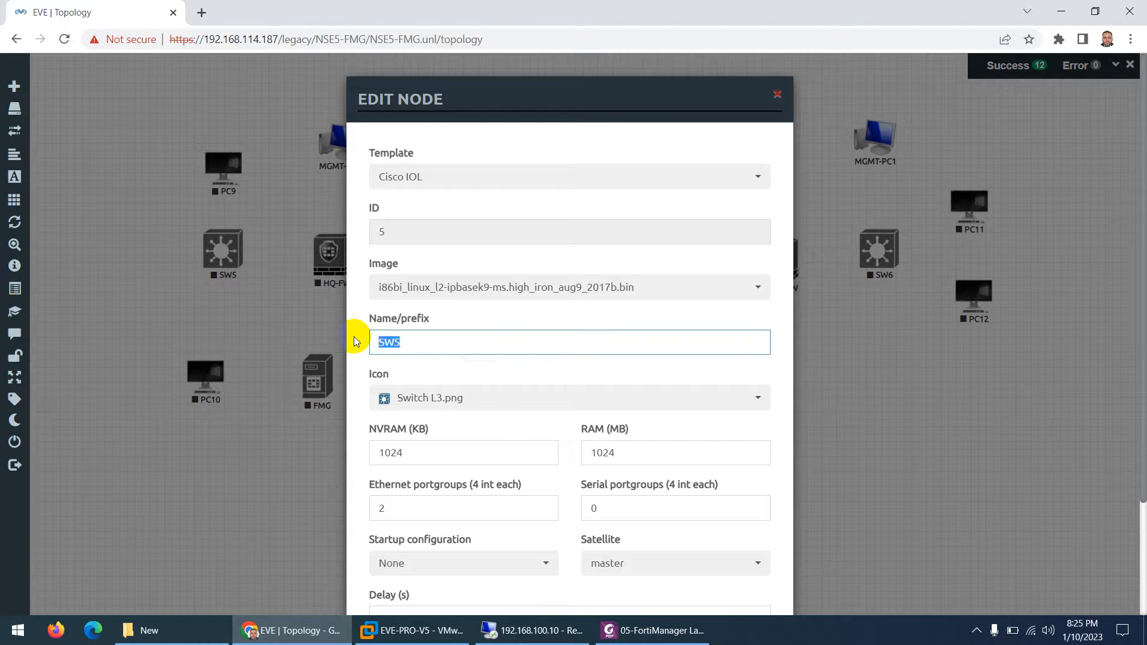
text(HQ-SW)
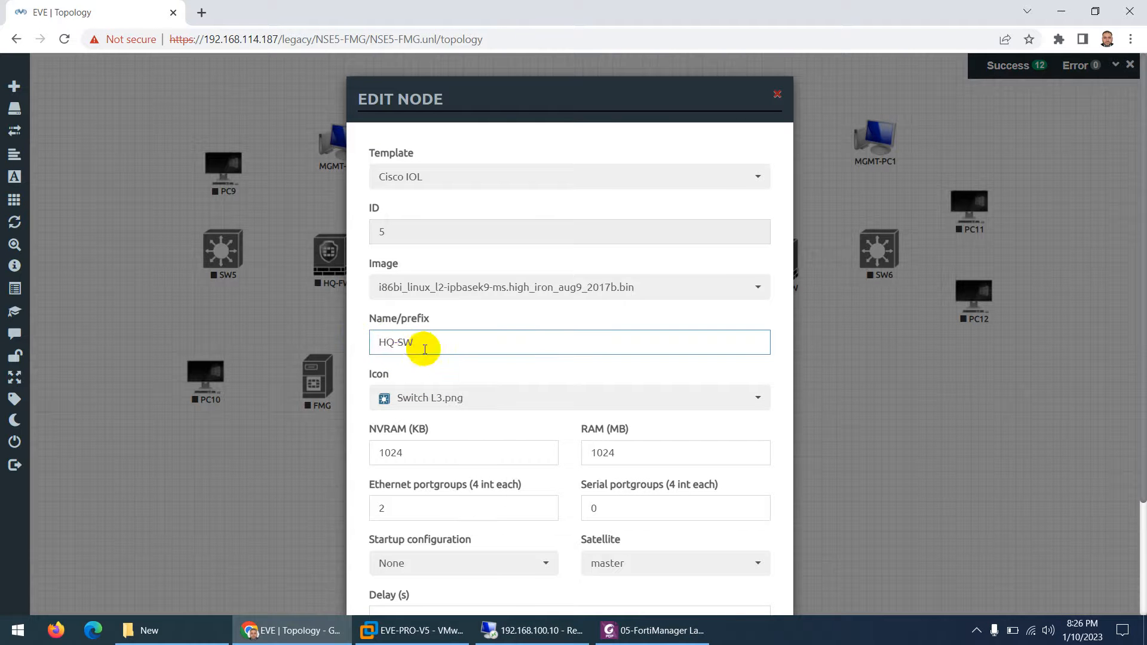
scroll(496, 452, down, 2)
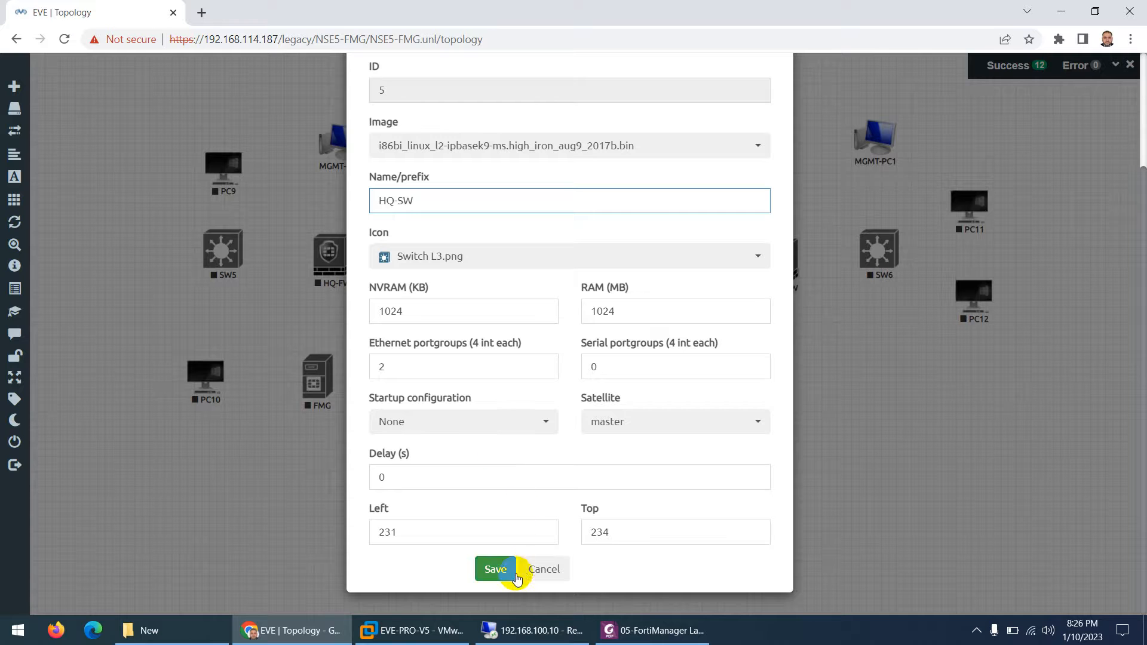
click(495, 568)
Review the names and layout of the remaining nodes in the lab diagram in Foxit PhantomPDF, and return to EVE-NG
click(655, 630)
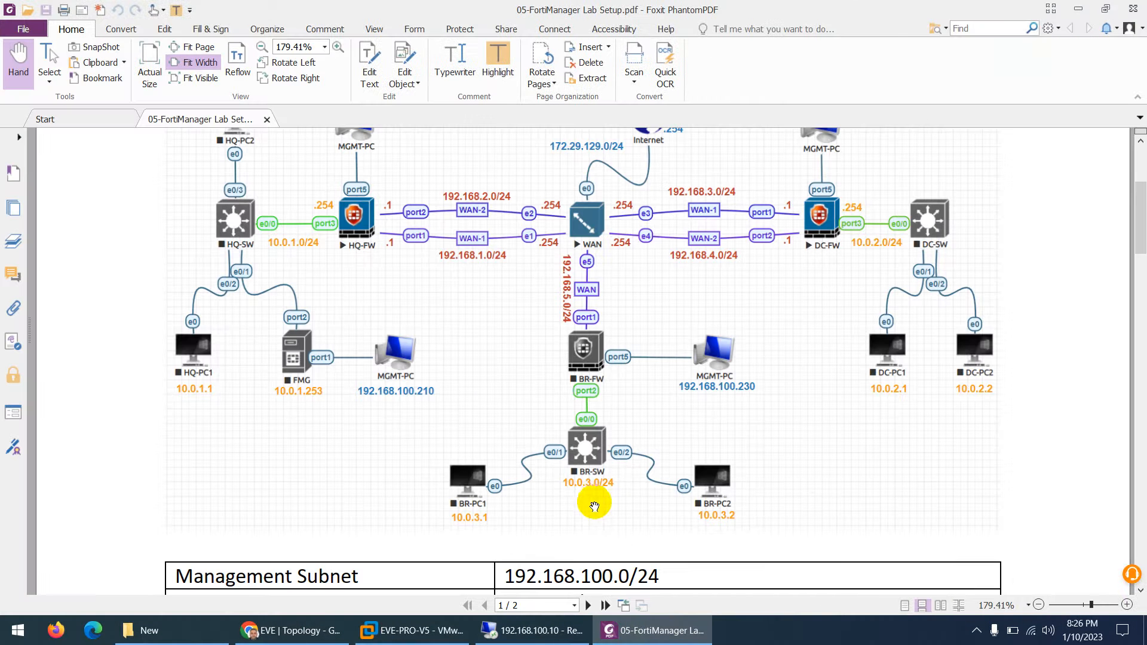
scroll(603, 500, up, 2)
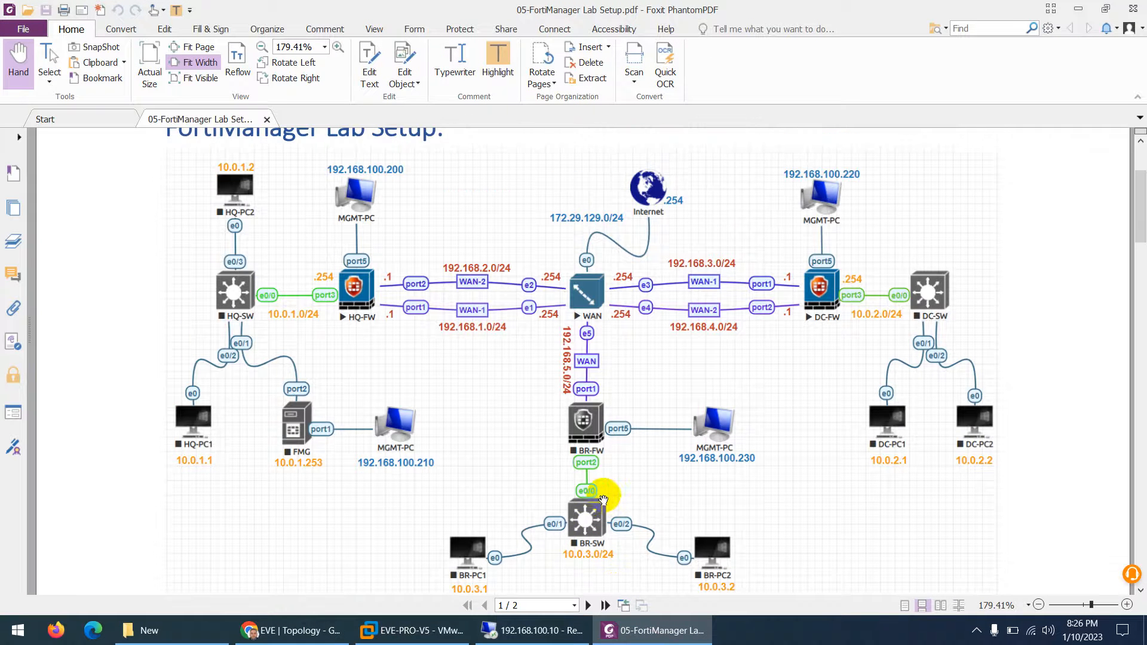
click(645, 630)
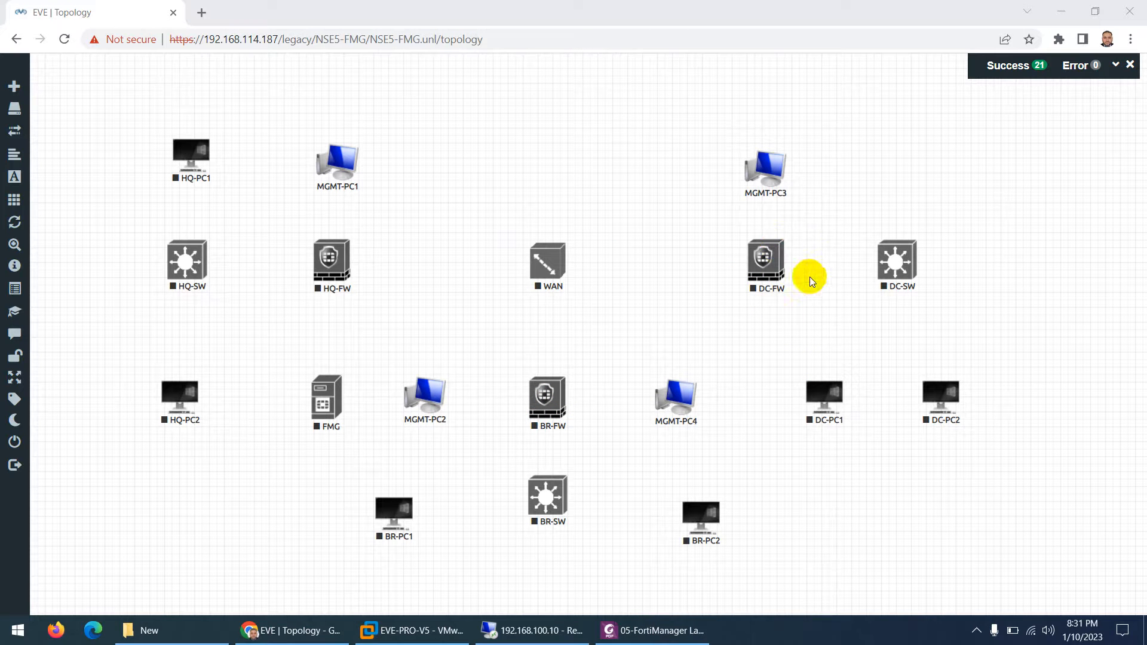
Connect the MGMT-PC3 network to port5 of DC-FW, checking the interface against the lab diagram in Foxit PhantomPDF
drag(785, 166, 779, 257)
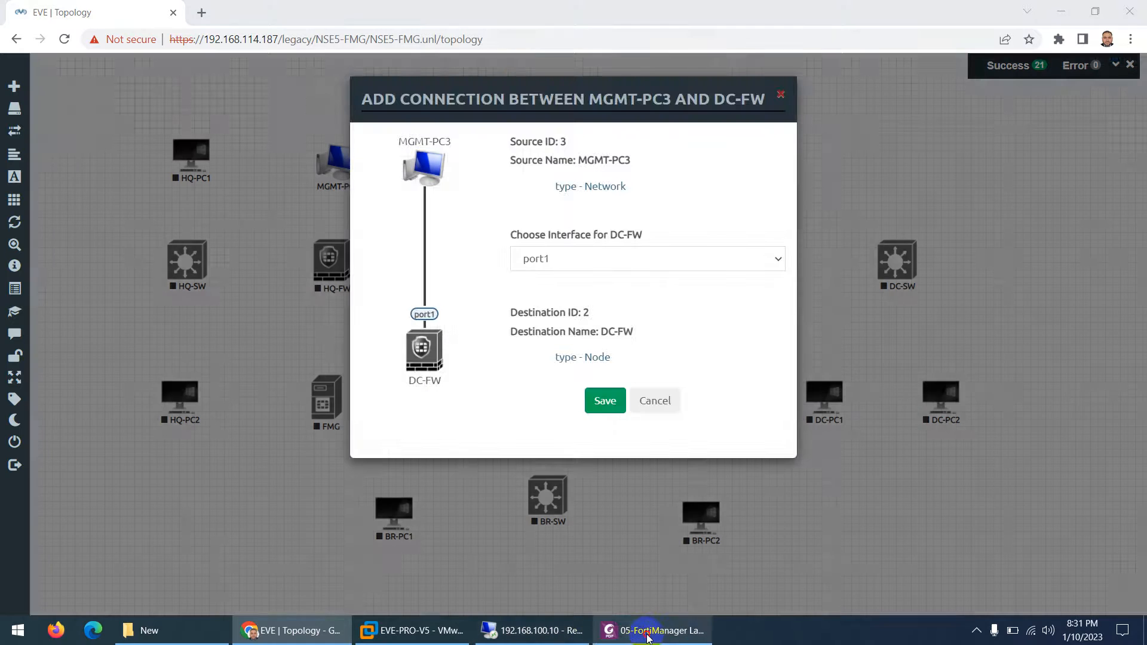
click(653, 630)
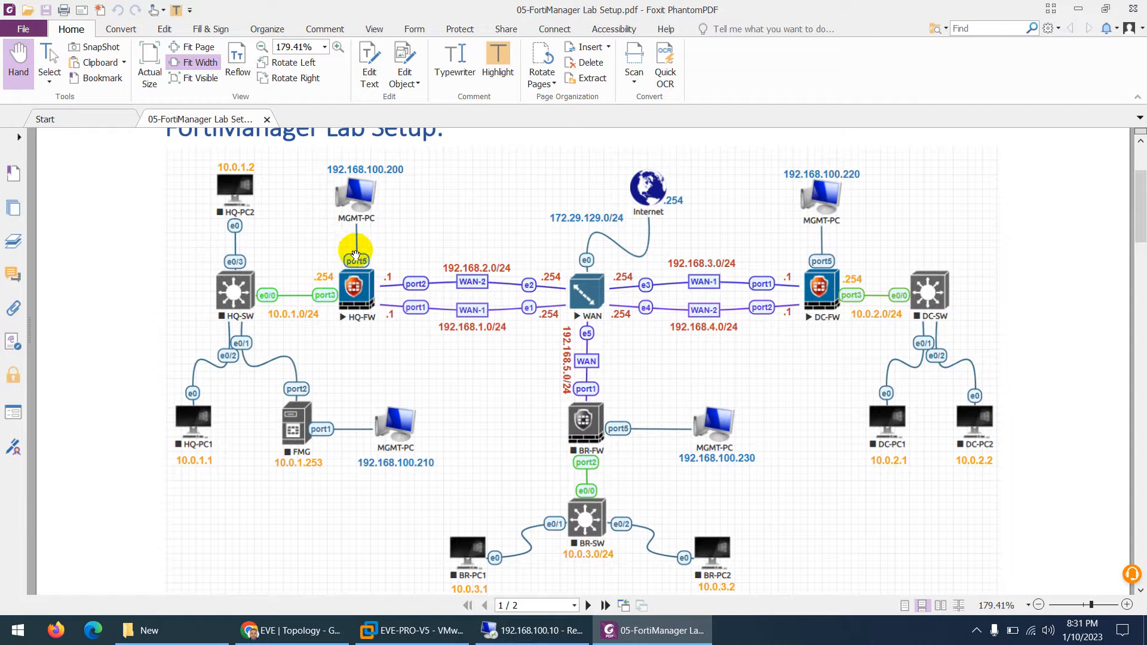
click(626, 630)
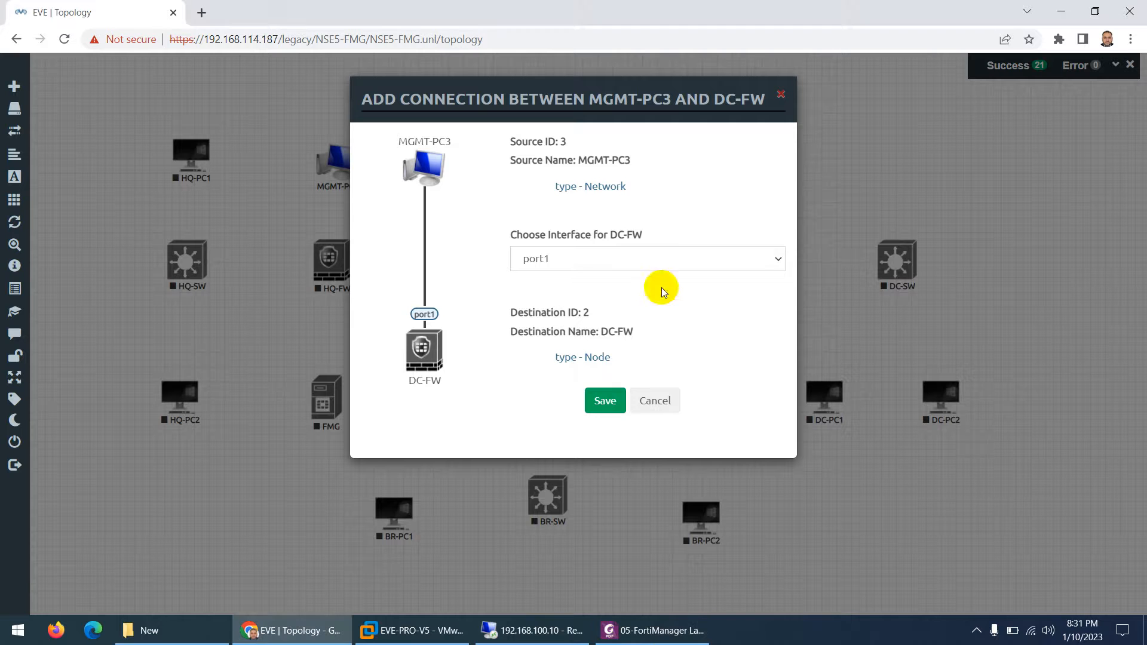
click(542, 257)
click(551, 335)
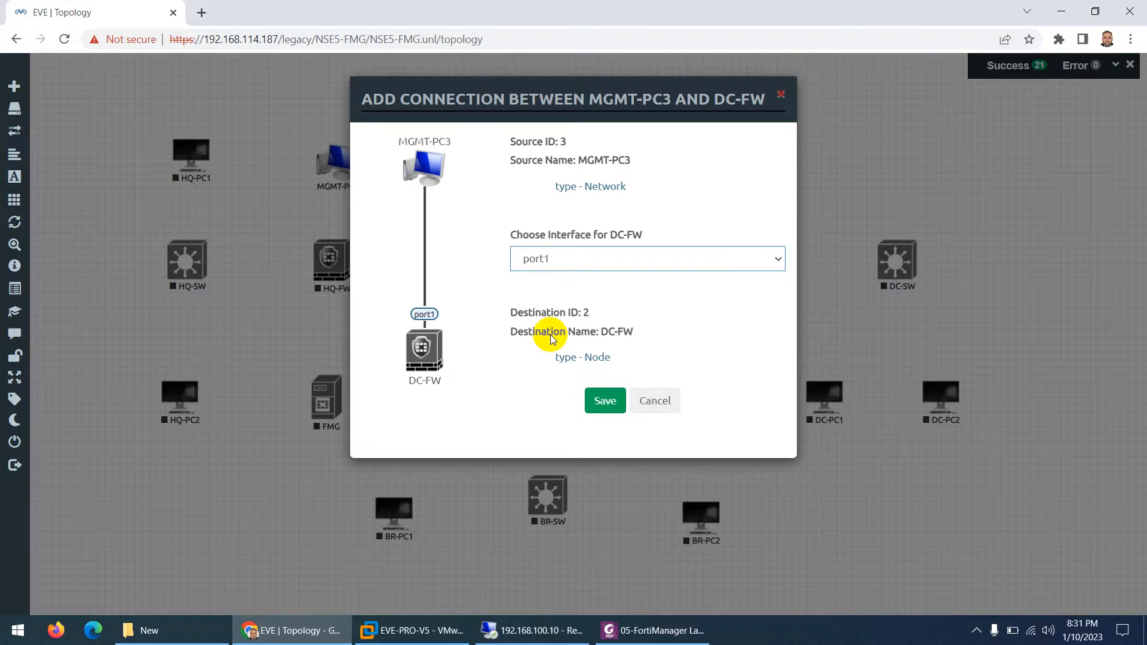
click(599, 401)
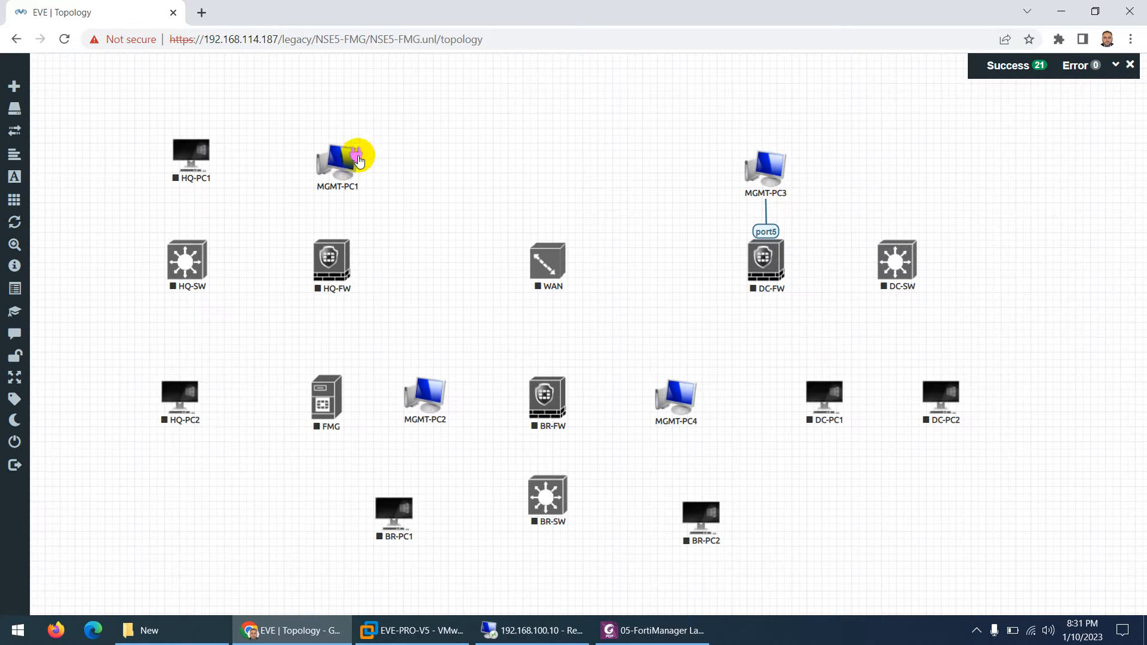
Connect the MGMT-PC1 network to port5 of HQ-FW, and switch to the lab diagram in Foxit PhantomPDF
drag(357, 158, 333, 256)
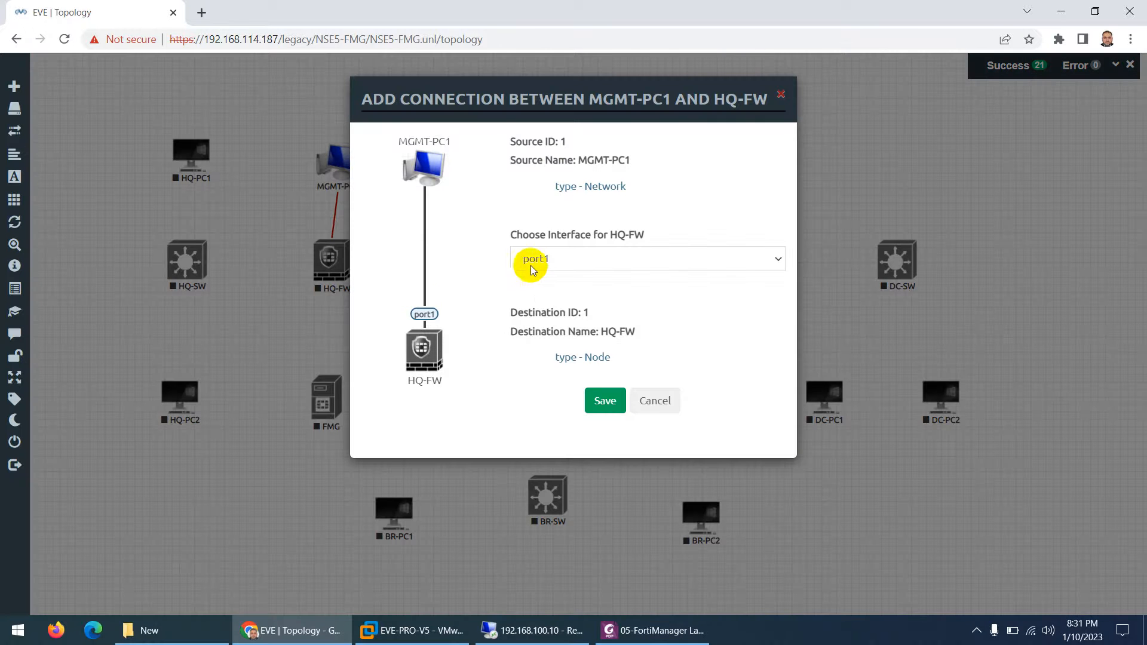
click(530, 260)
click(541, 332)
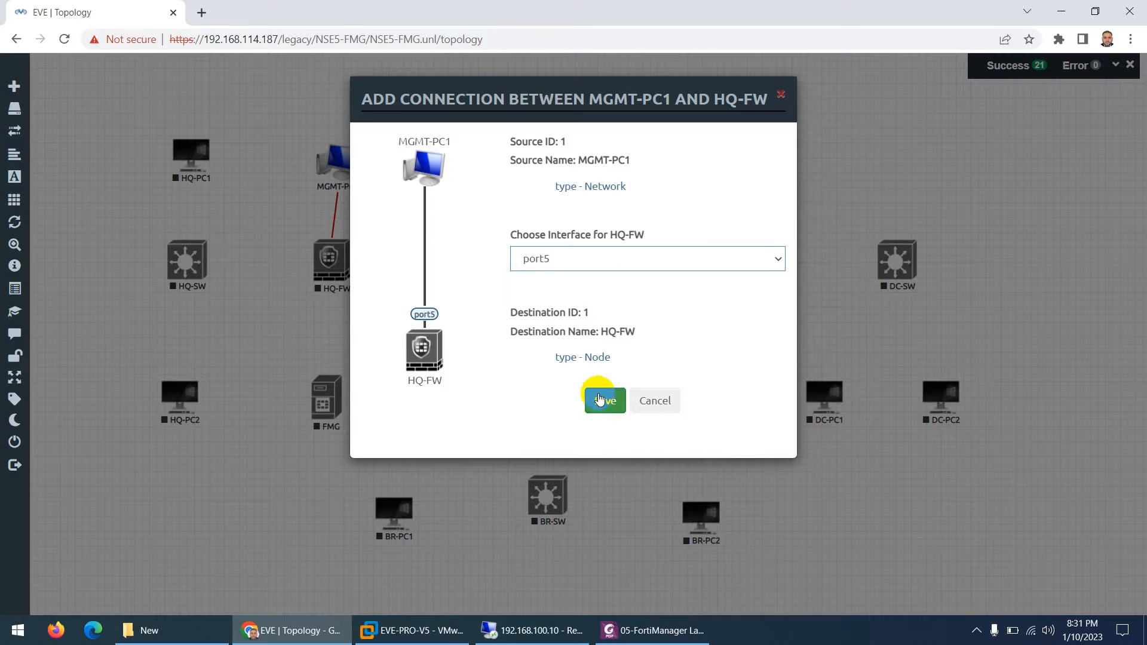
click(604, 400)
click(646, 634)
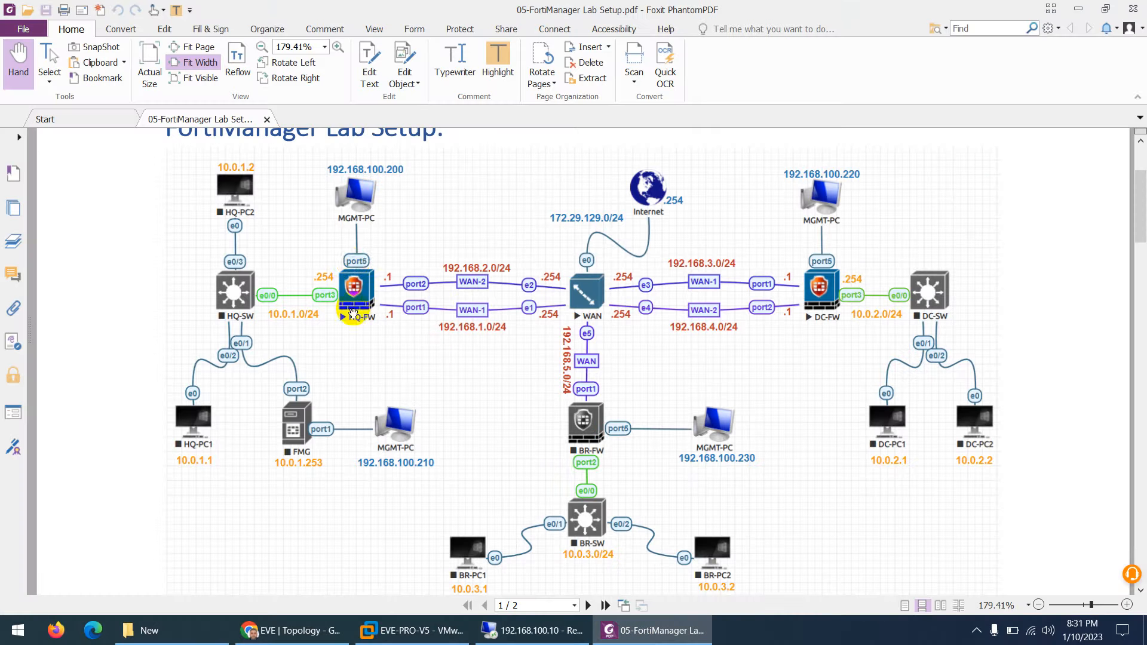
Check the BR-FW management link in the lab diagram, return to EVE-NG and connect the MGMT-PC4 network to port5 of BR-FW
scroll(380, 375, down, 1)
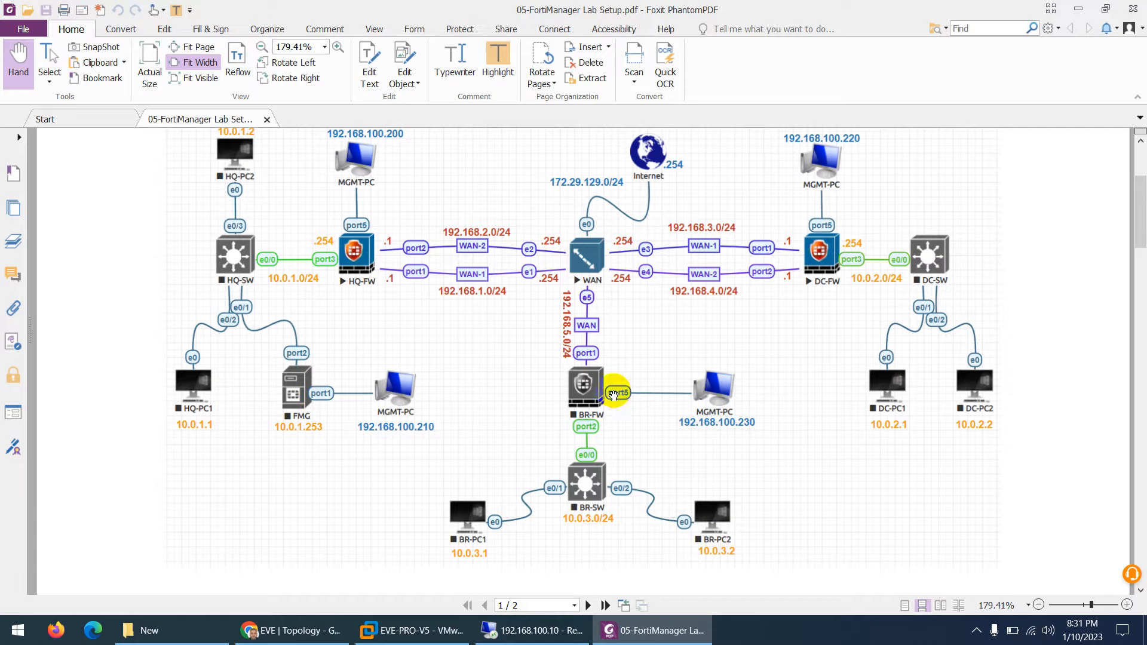
click(657, 635)
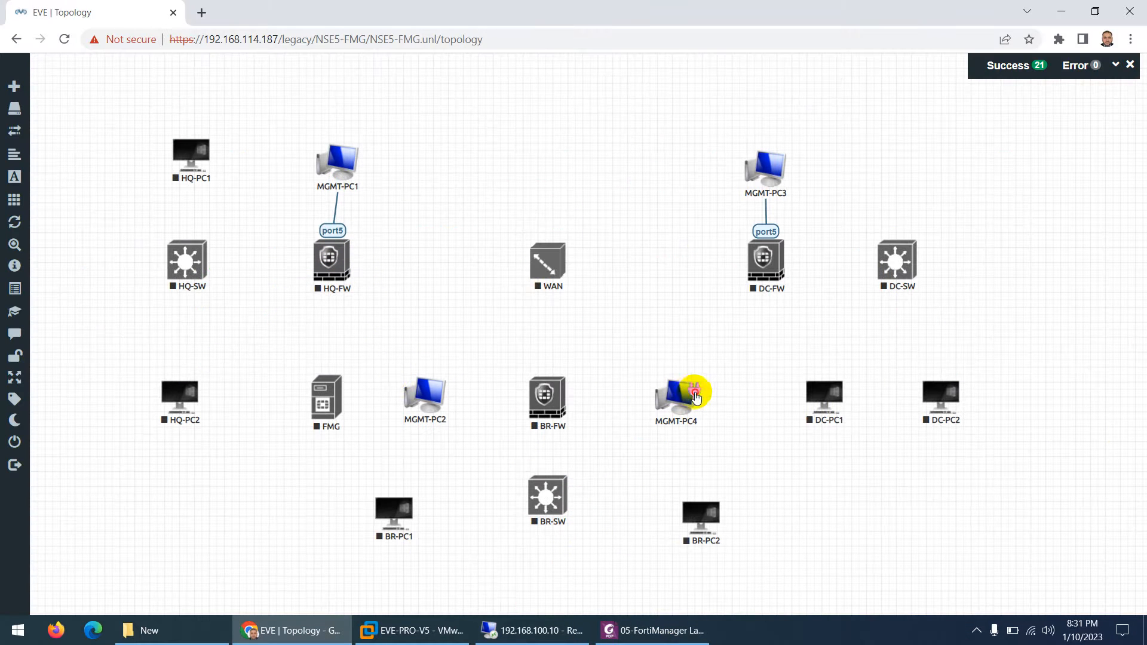
drag(691, 389, 548, 389)
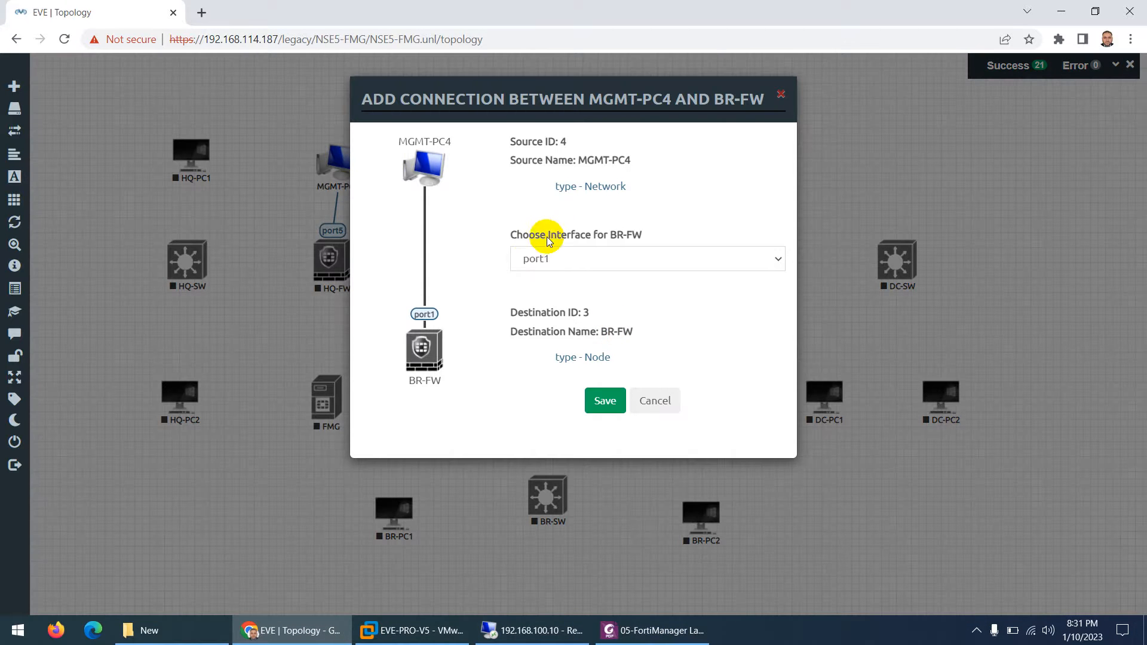
click(541, 260)
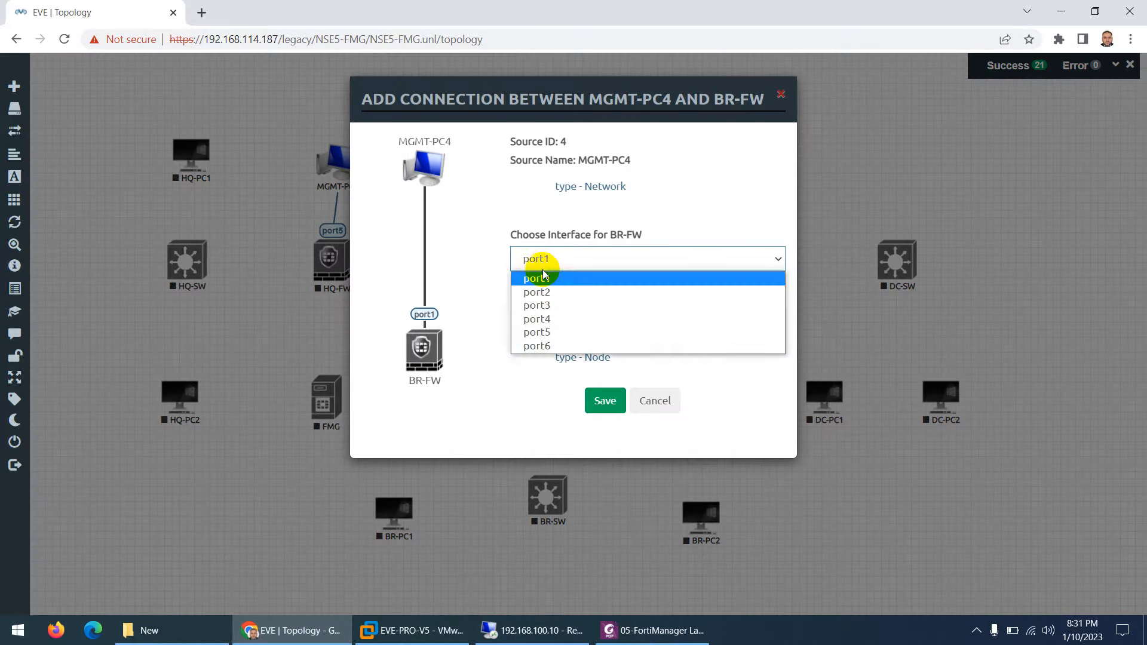
click(536, 332)
click(605, 401)
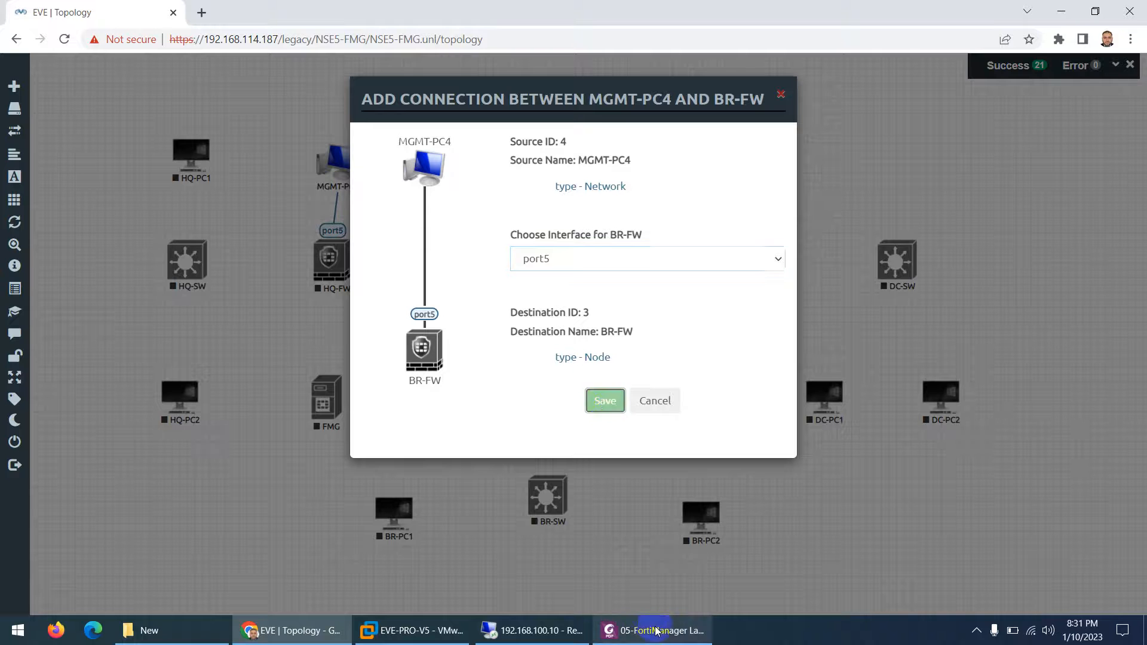
Connect the MGMT-PC2 network to port1 of FMG, checking the links in Foxit PhantomPDF, and straighten MGMT-PC2's link in EVE-NG
click(657, 631)
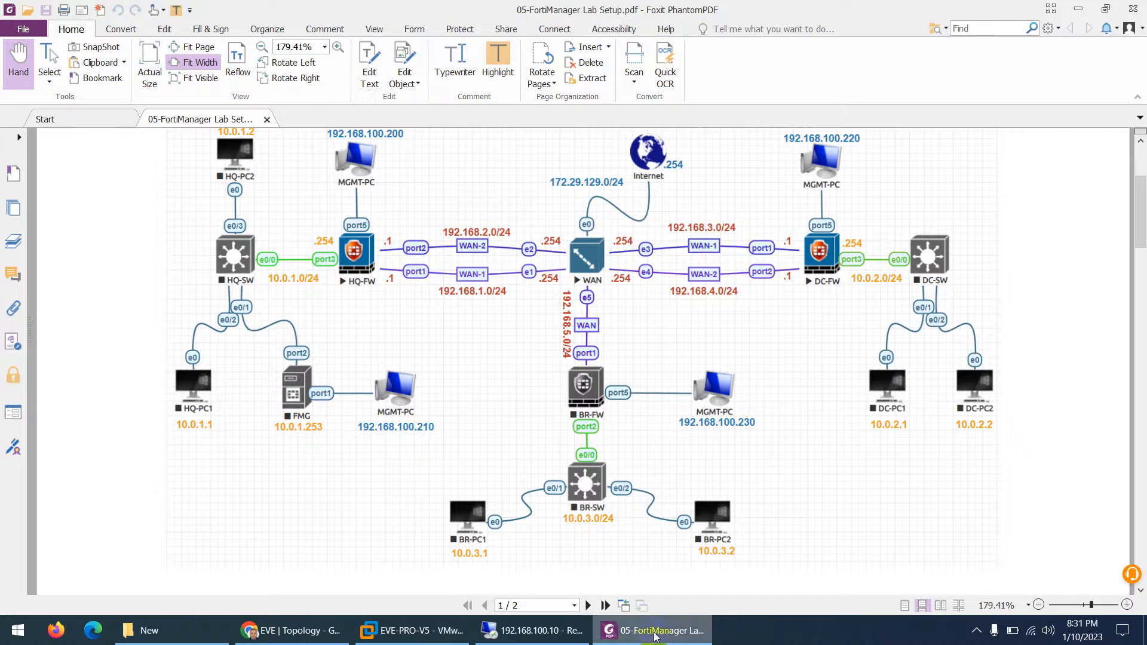
key(alt+Tab)
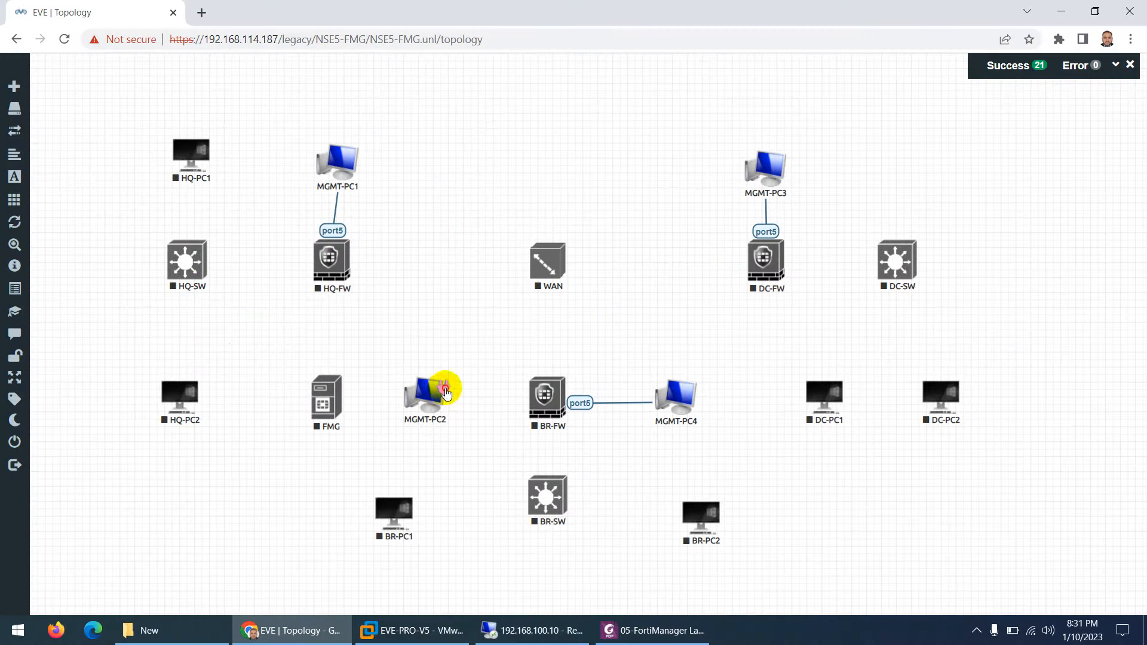
drag(445, 391, 323, 397)
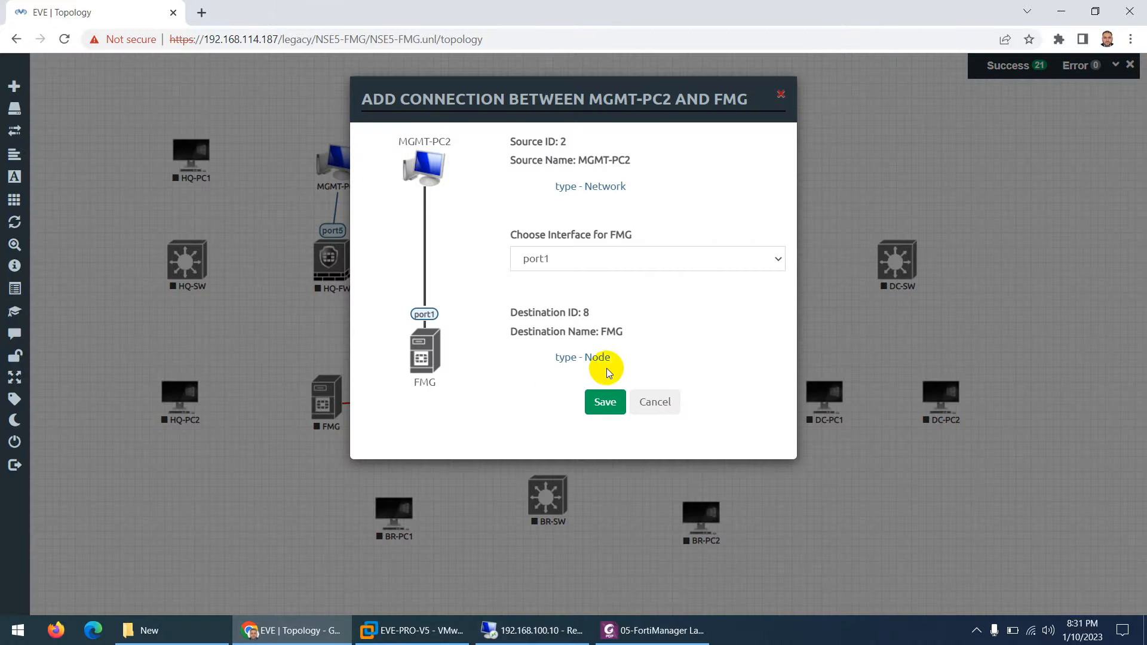
click(605, 401)
key(alt+Tab)
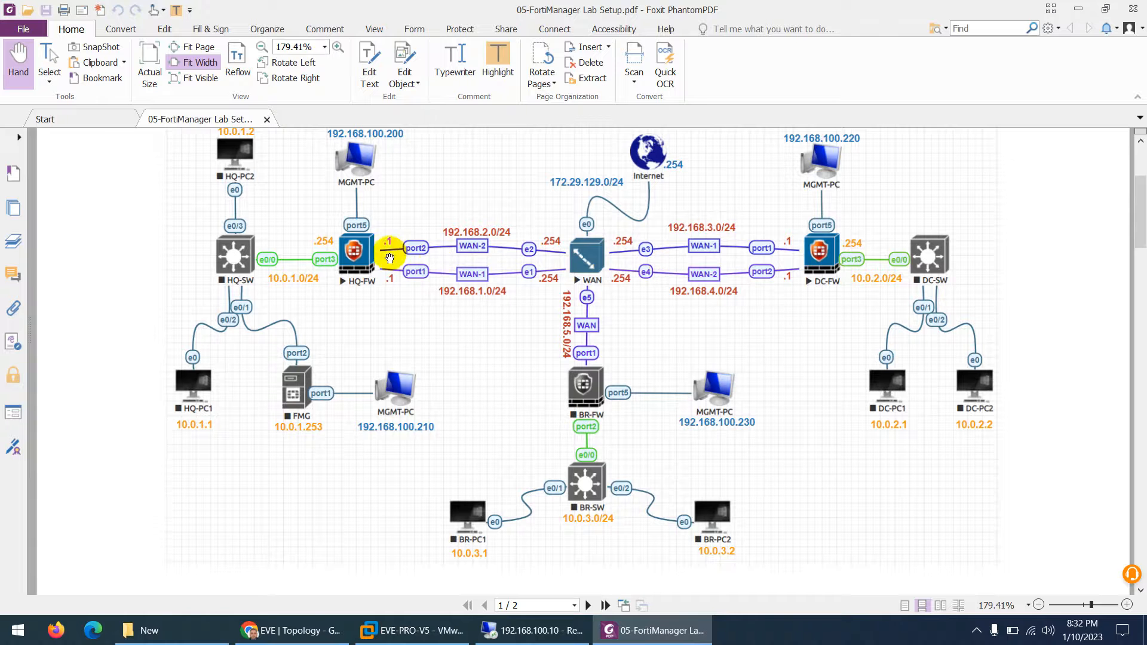
click(651, 638)
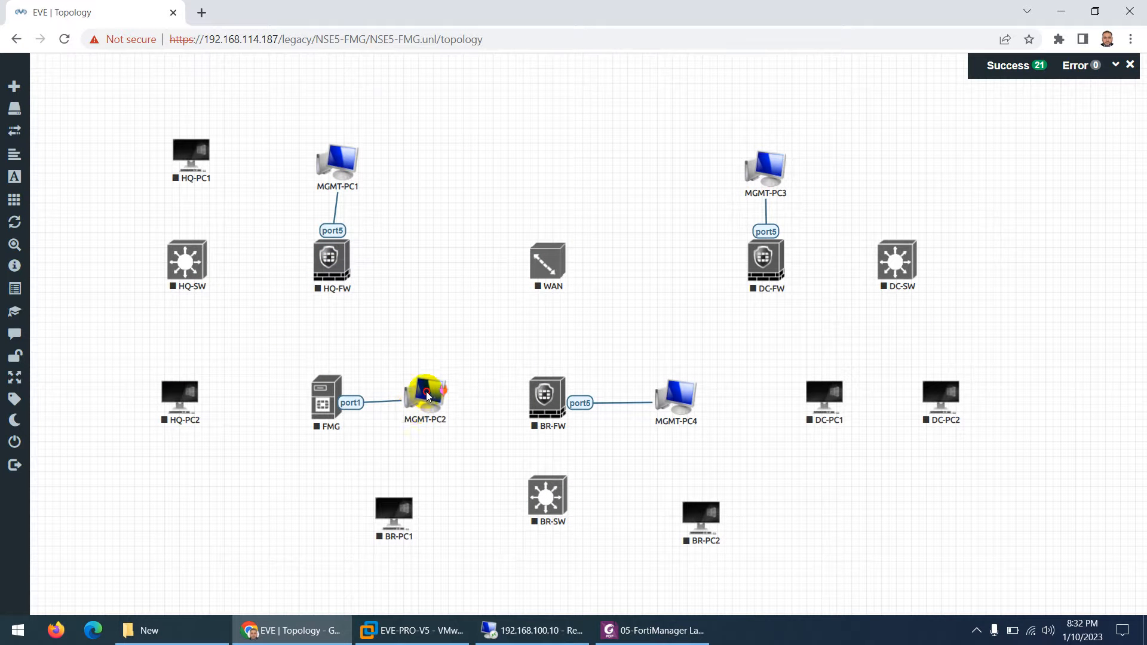
drag(427, 392, 428, 395)
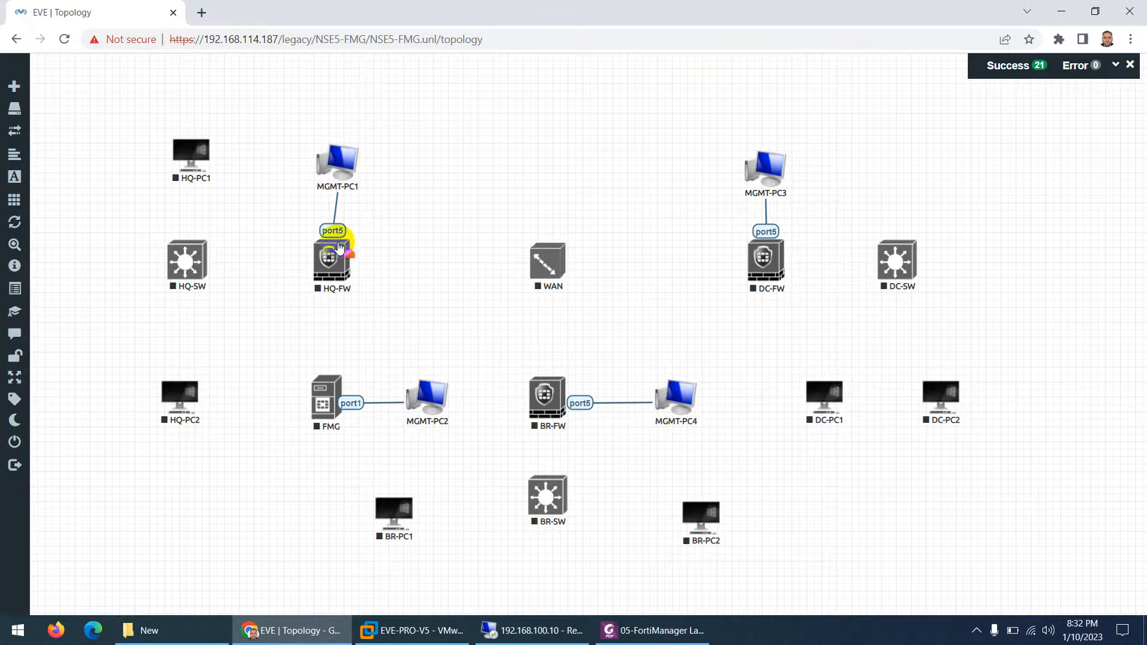
Connect port1 of HQ-FW to e1 of WAN, and check WAN's Internet link in Foxit PhantomPDF before returning to EVE-NG
drag(346, 250, 541, 257)
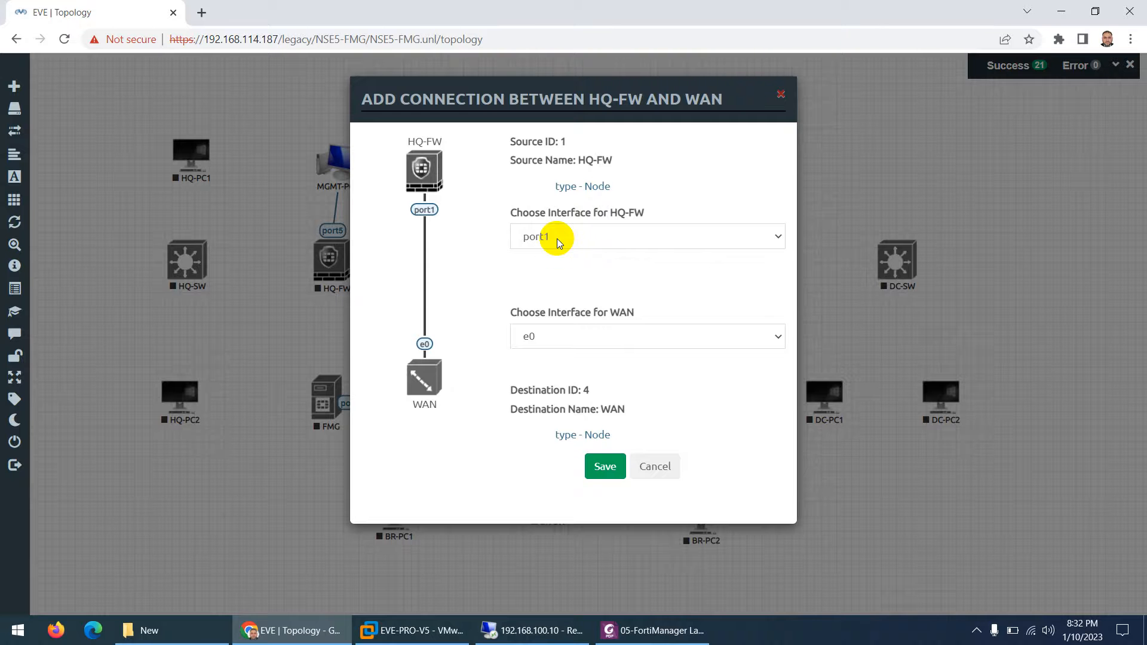
click(543, 336)
click(540, 369)
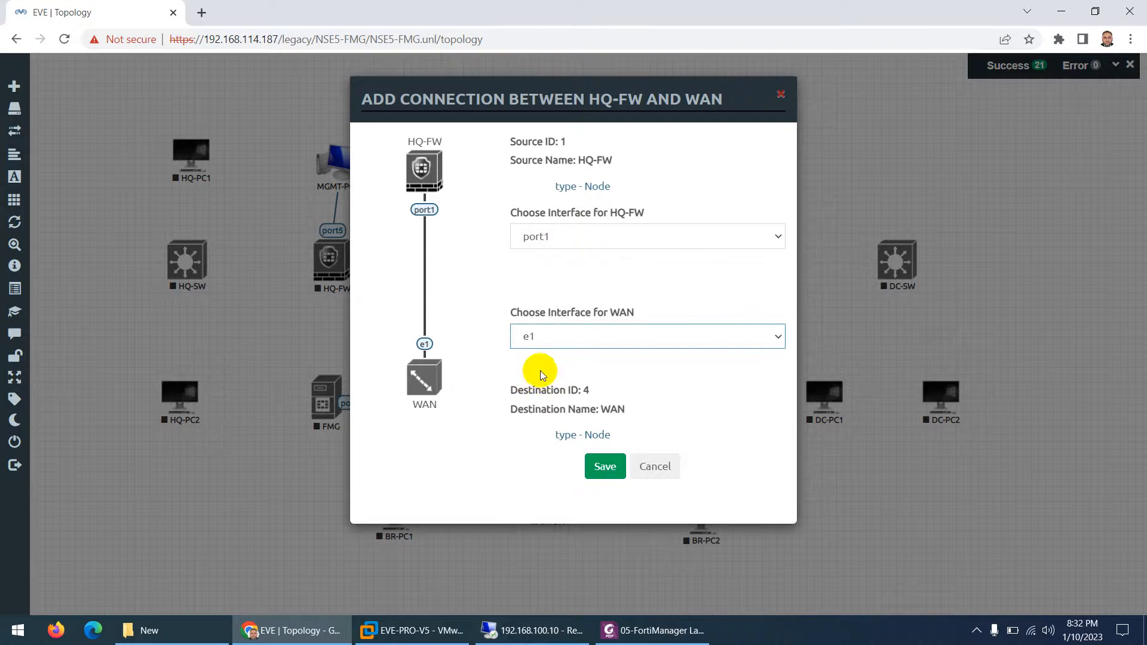
click(603, 467)
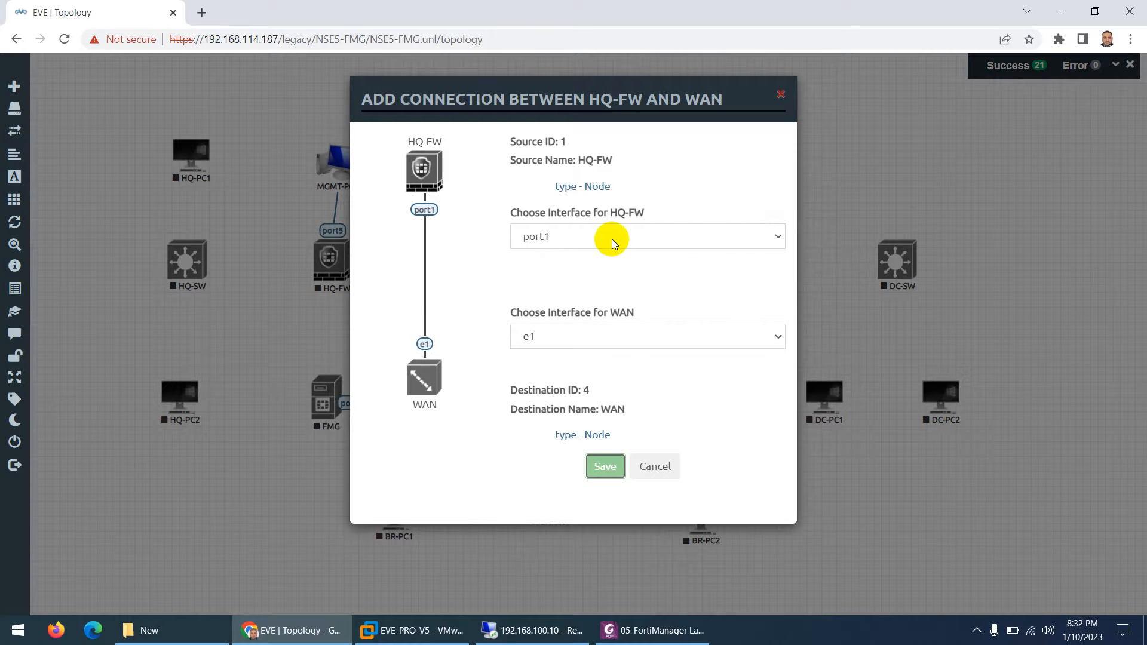
click(651, 630)
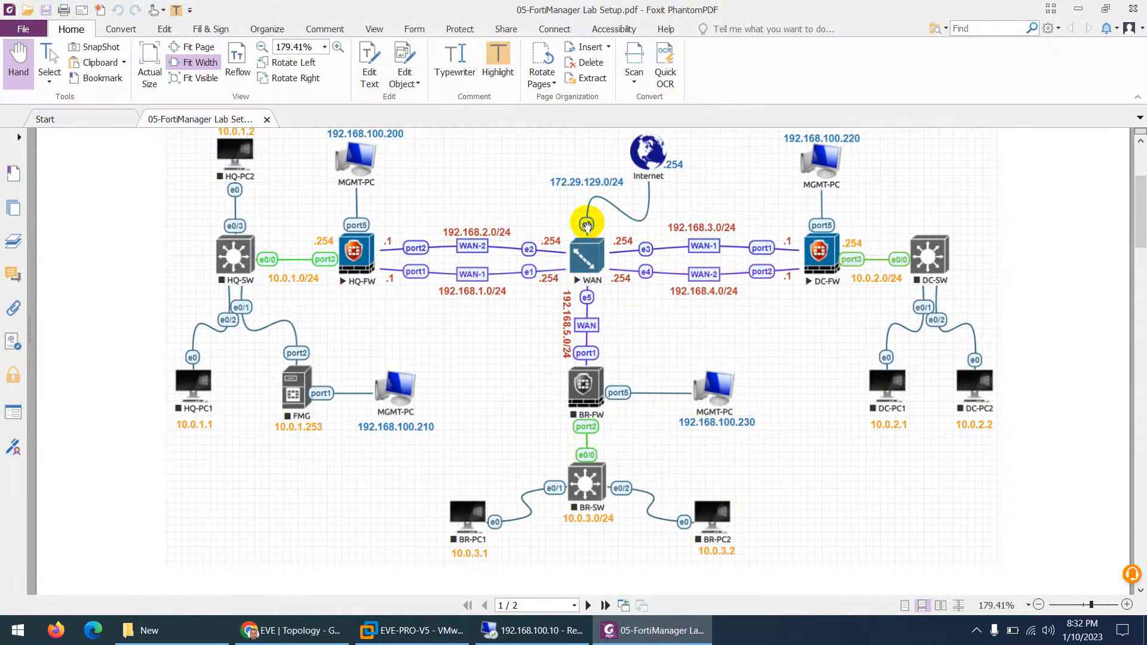
click(660, 632)
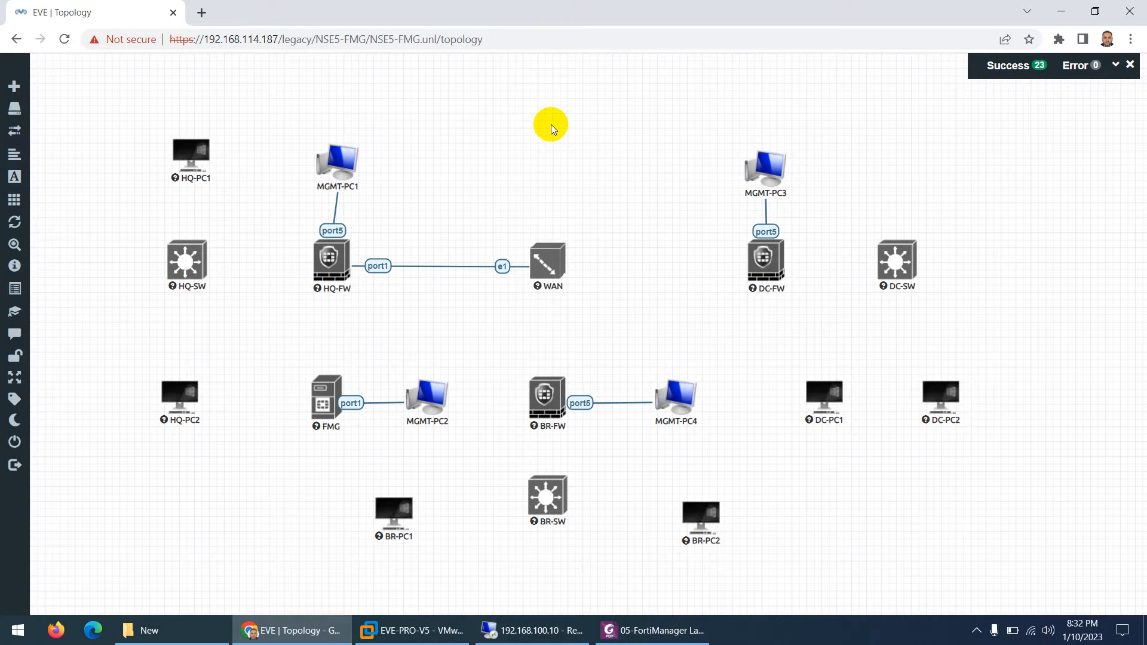
right_click(560, 135)
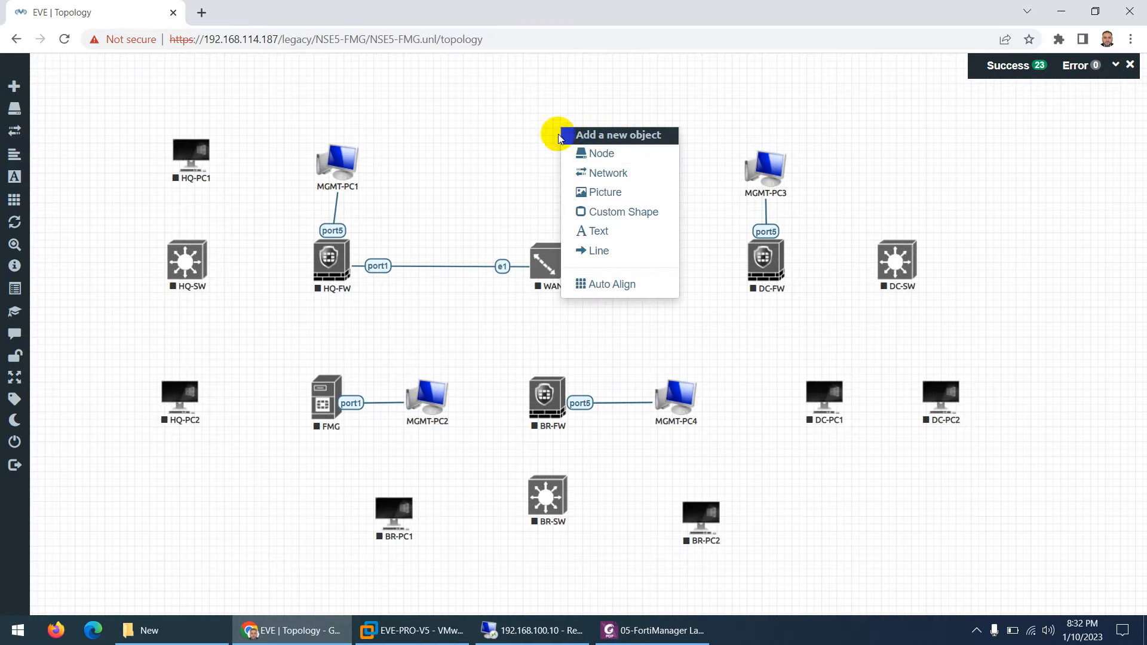
click(590, 154)
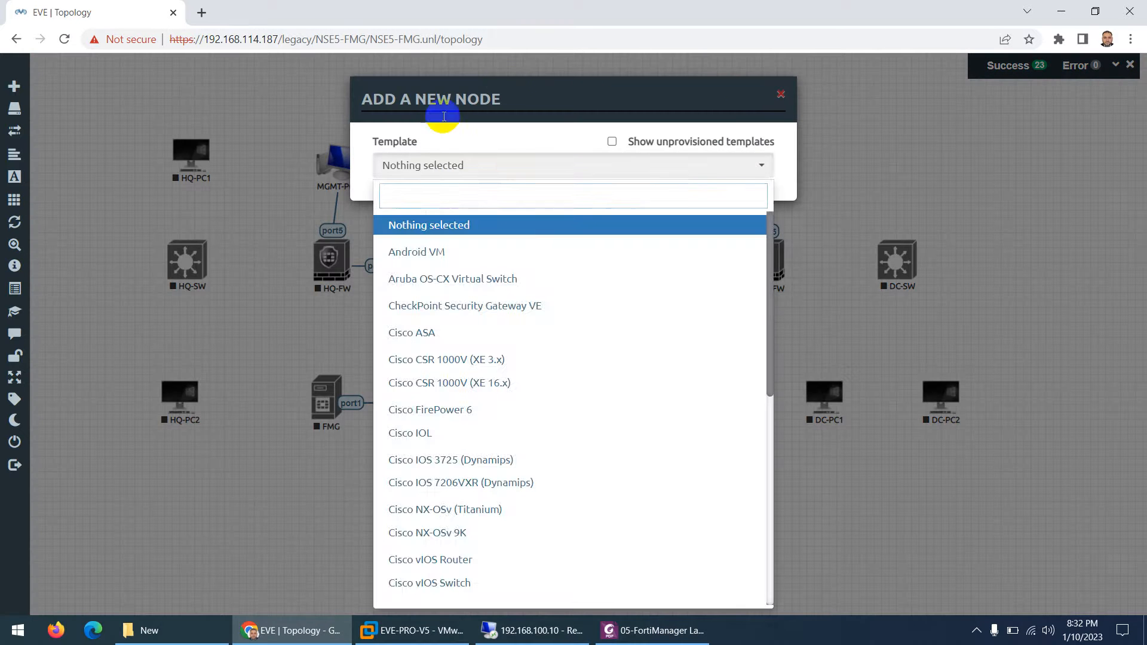
click(444, 117)
click(823, 95)
Add a network named Internet above WAN, with type NAT and the globe1.png icon
right_click(532, 116)
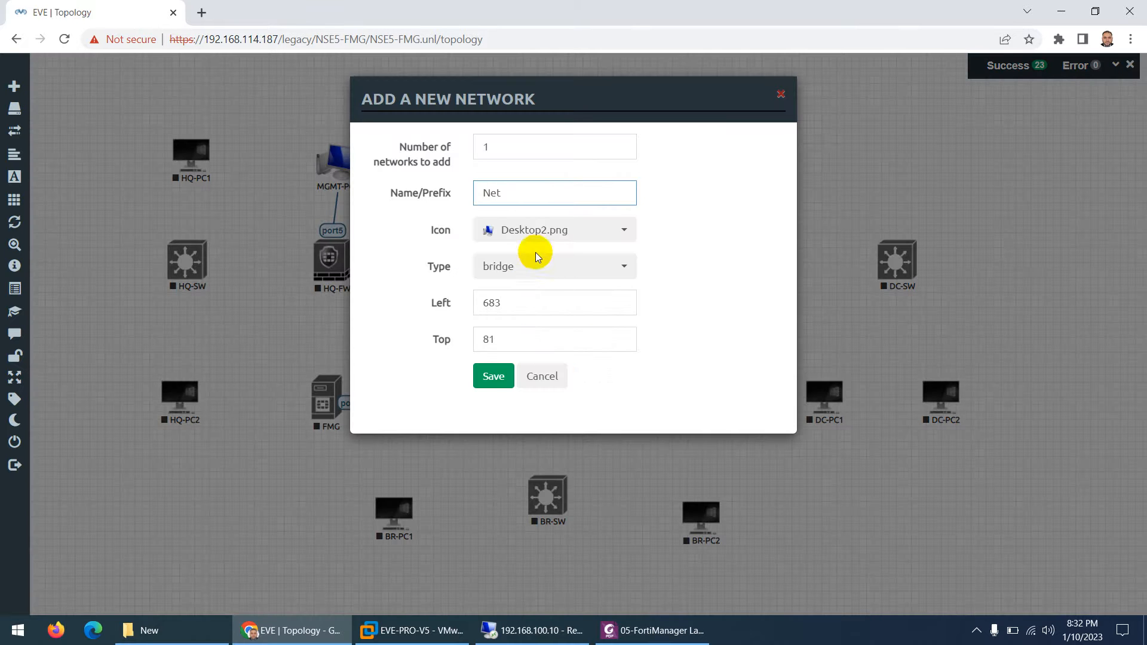
click(527, 270)
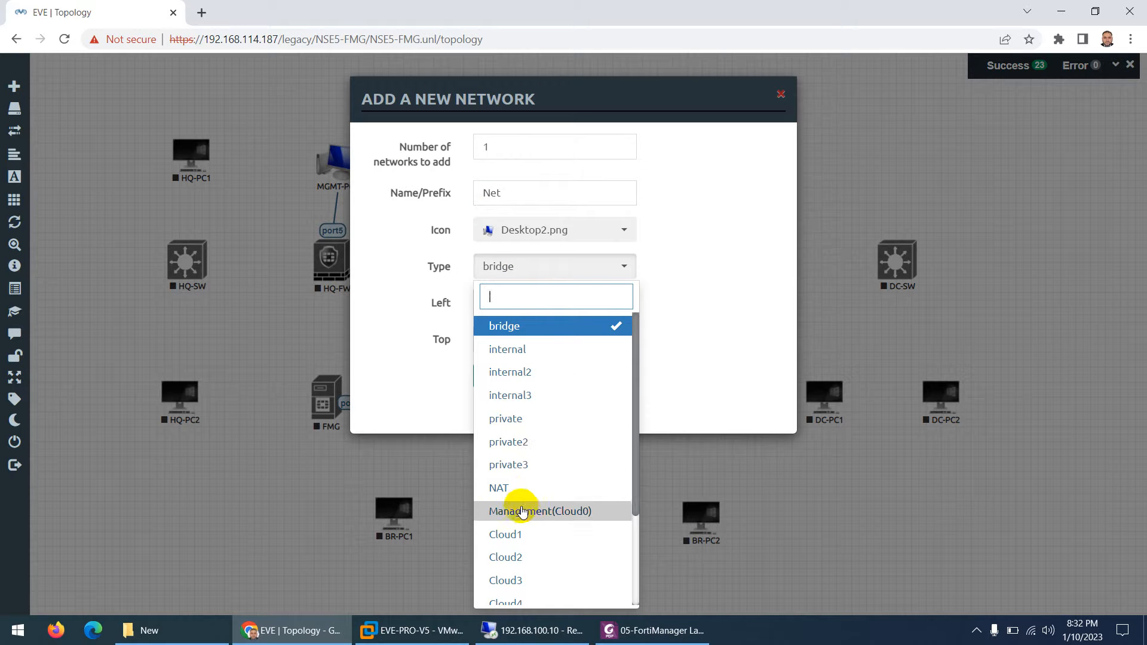
click(503, 488)
drag(512, 195, 458, 193)
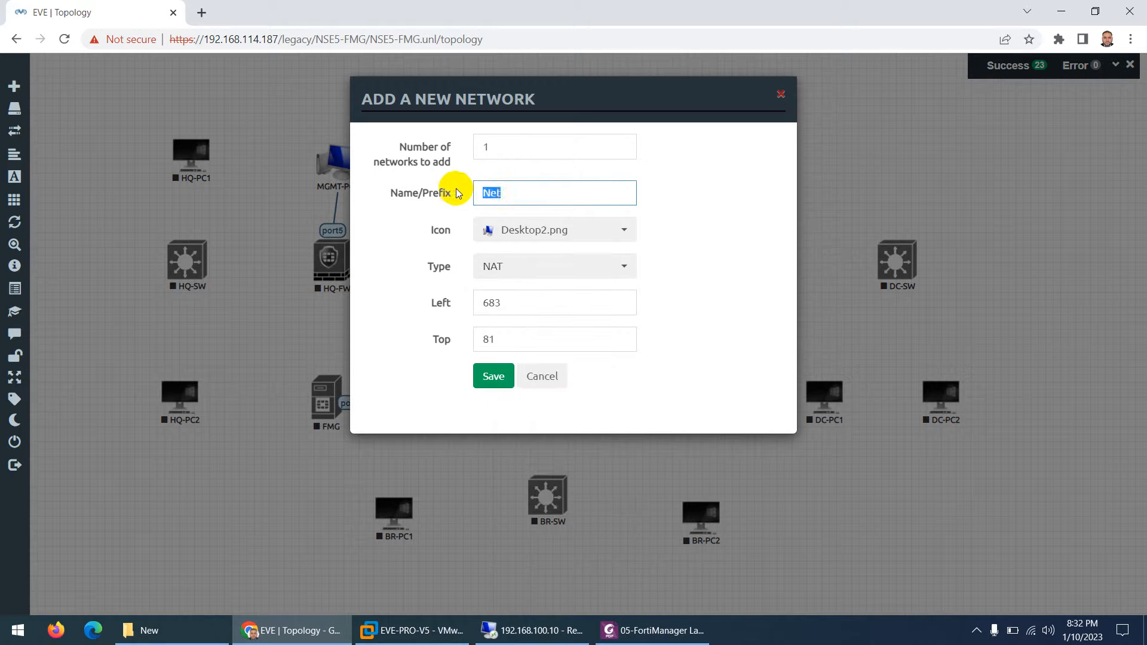
text(Intern)
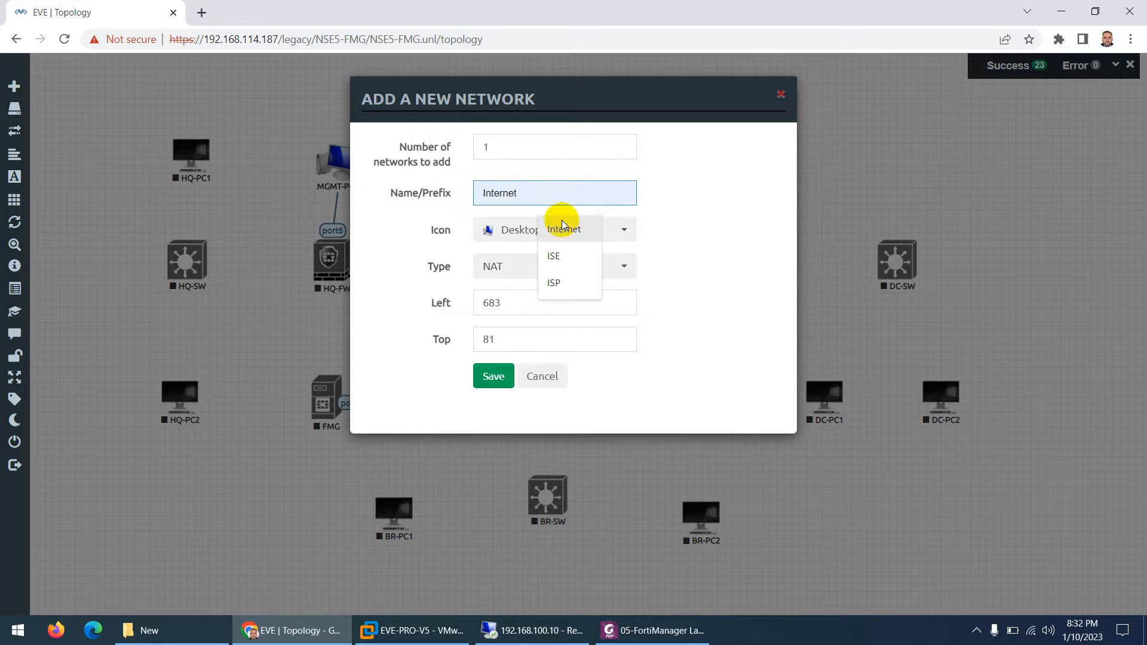
click(548, 232)
click(548, 233)
scroll(541, 299, down, 2)
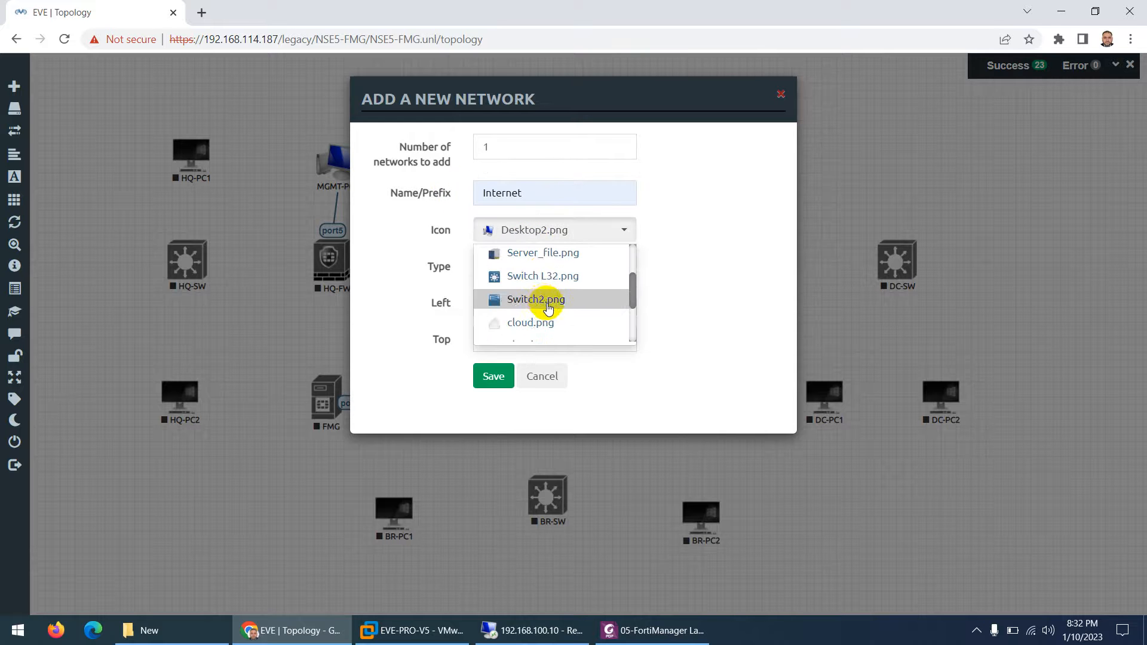
scroll(544, 314, down, 1)
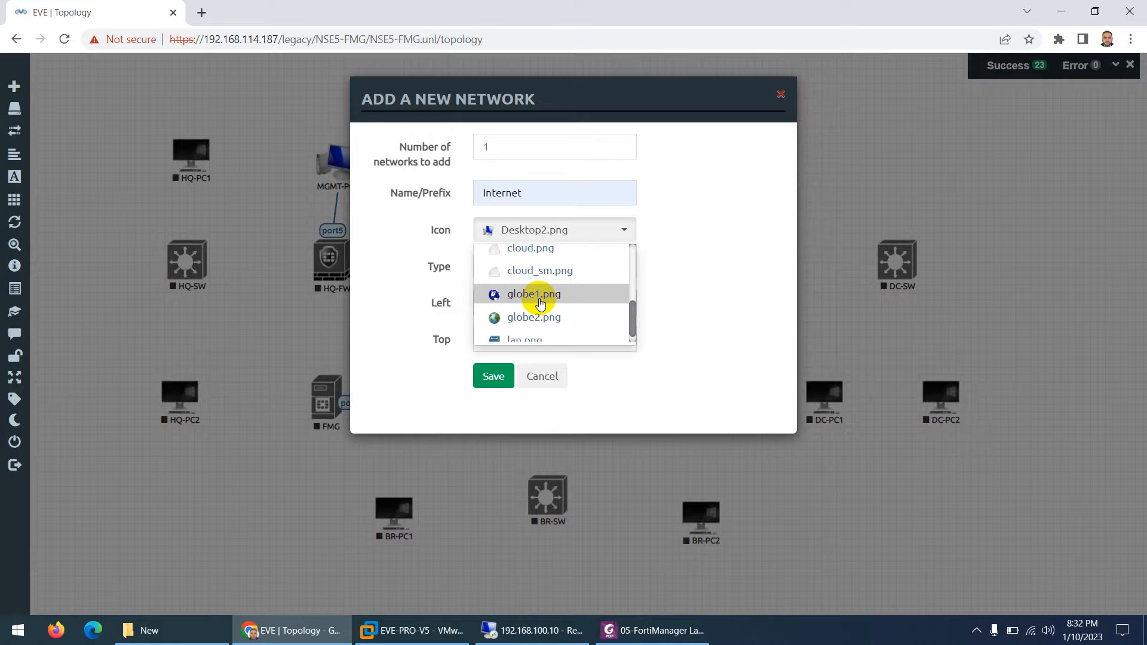
click(539, 293)
click(493, 377)
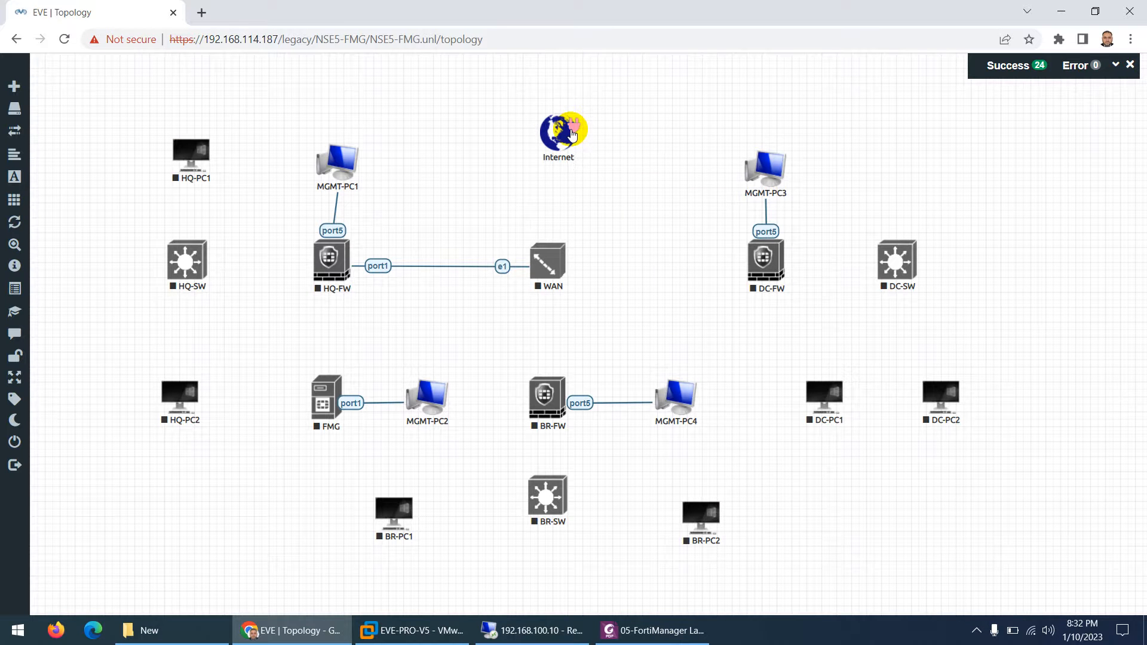
Connect the Internet network to e0 of WAN and align it vertically above WAN
drag(572, 133, 548, 257)
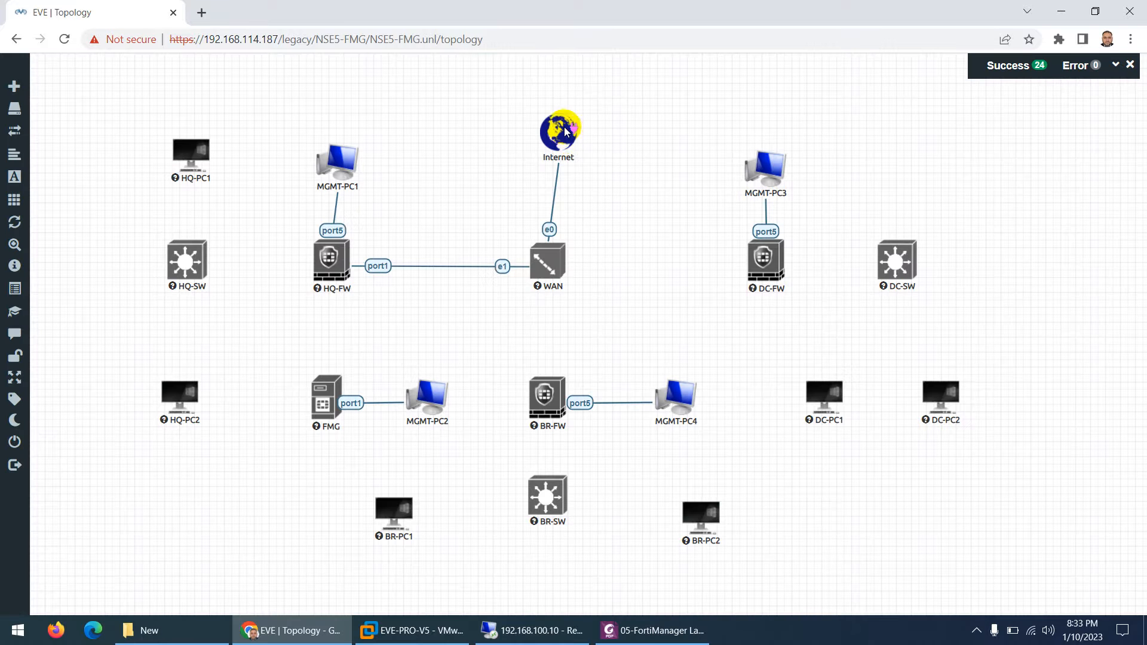
drag(553, 128, 551, 128)
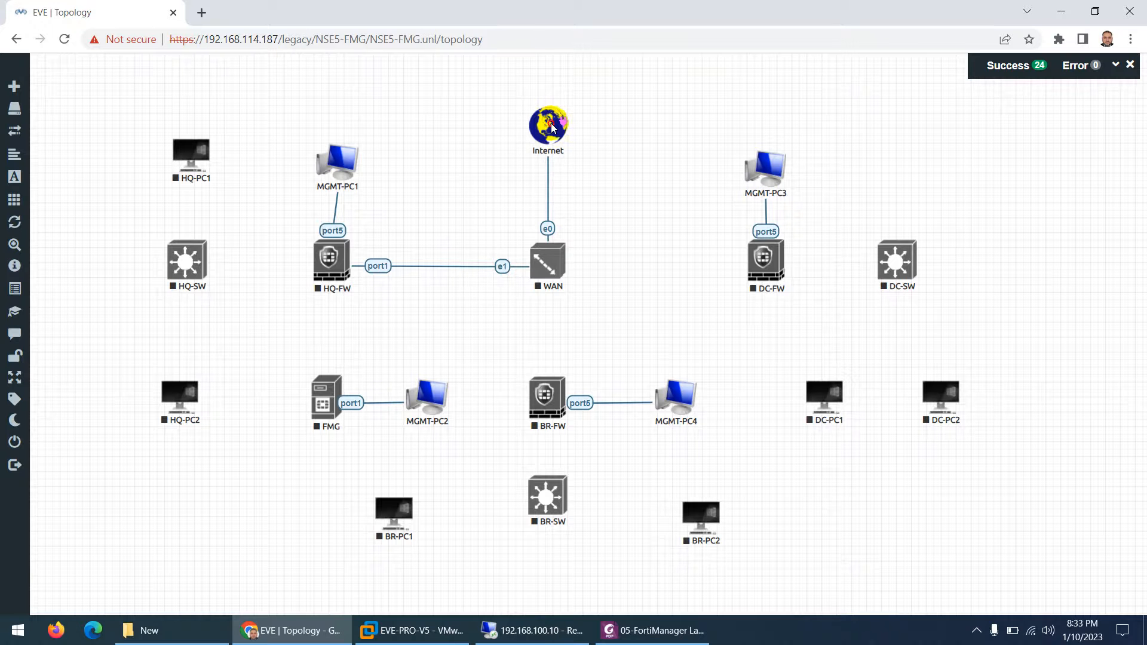
Connect port2 of HQ-FW to e2 of WAN
drag(348, 255, 526, 258)
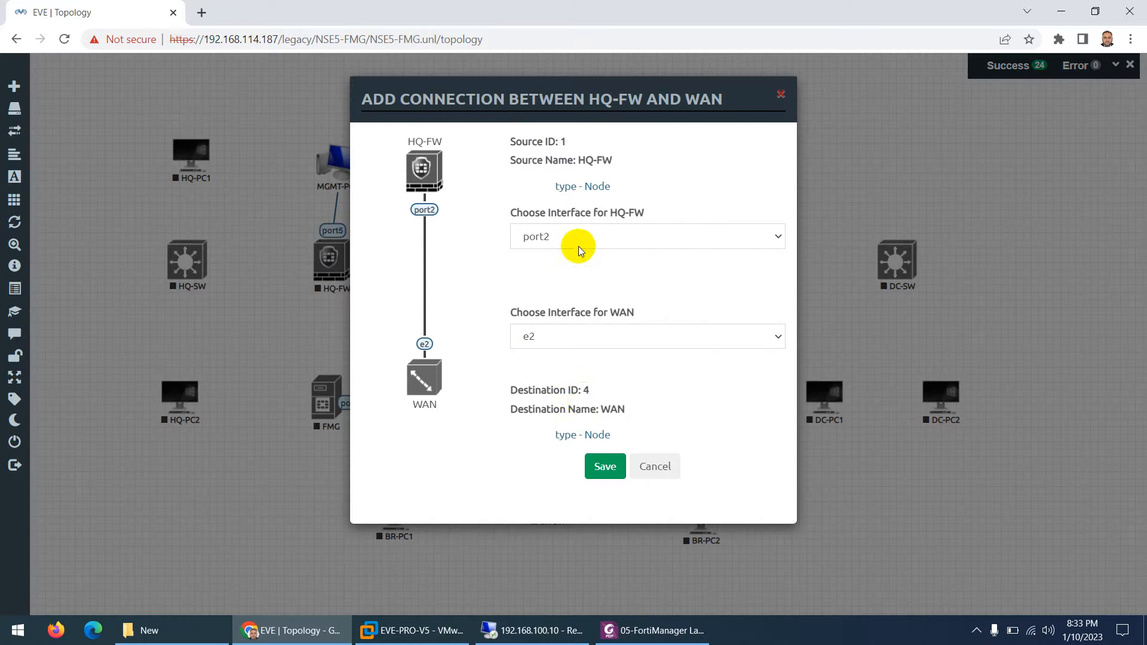
click(605, 467)
Check the DC-FW links in the lab diagram in Foxit PhantomPDF, and connect port1 of DC-FW to e3 of WAN in EVE-NG
click(651, 630)
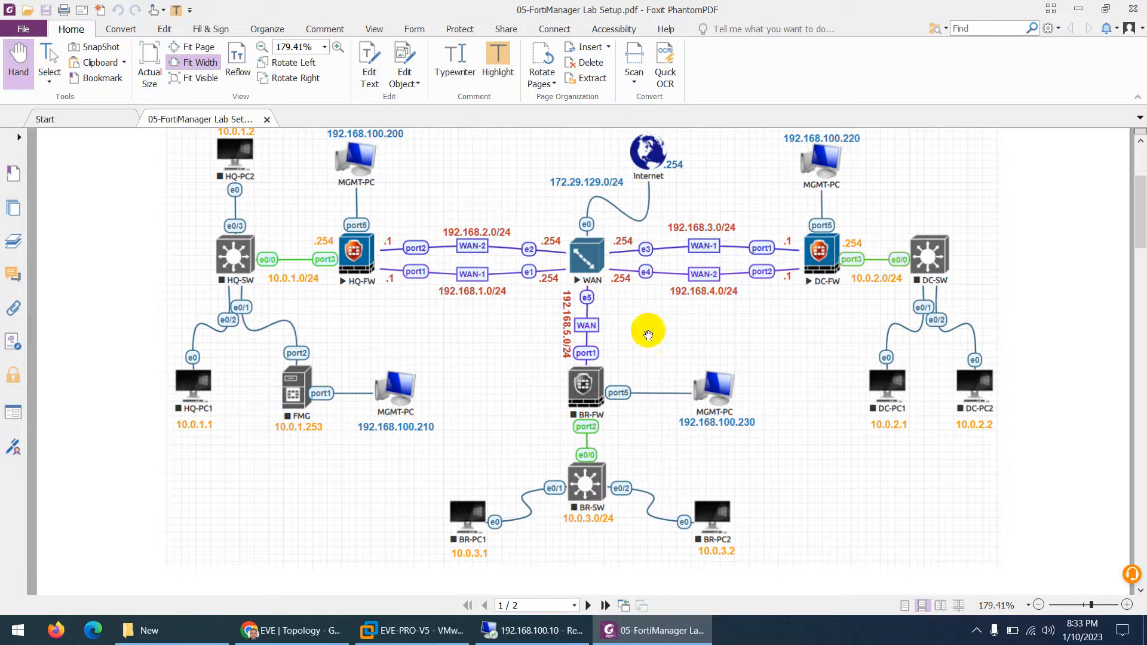
click(658, 630)
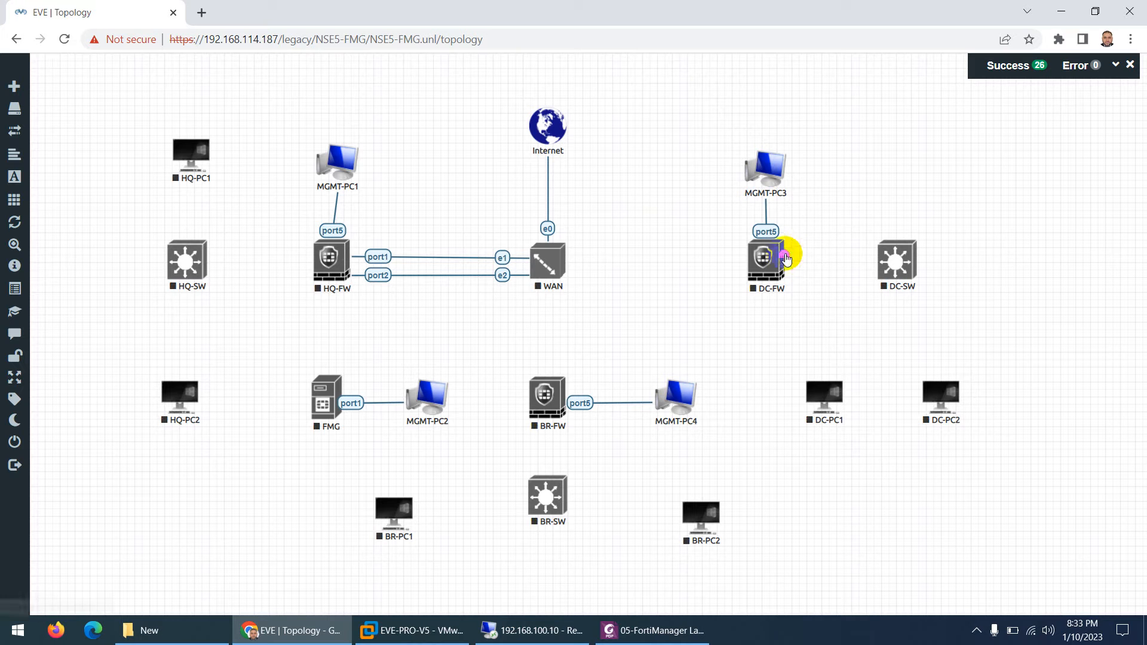
drag(785, 256, 550, 250)
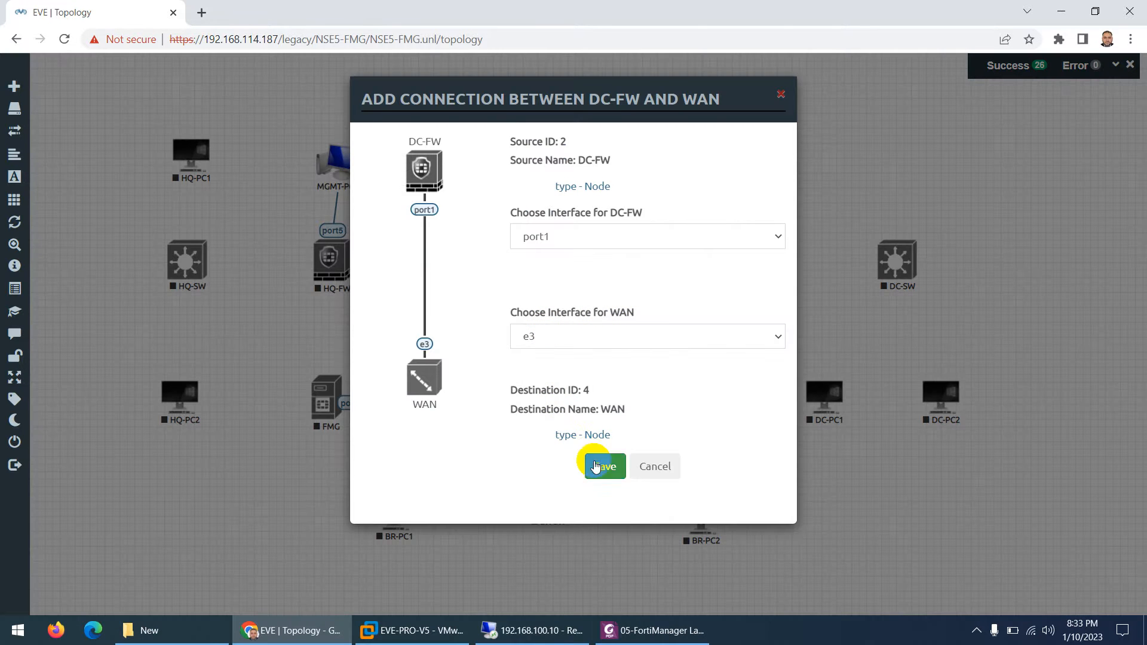
click(604, 466)
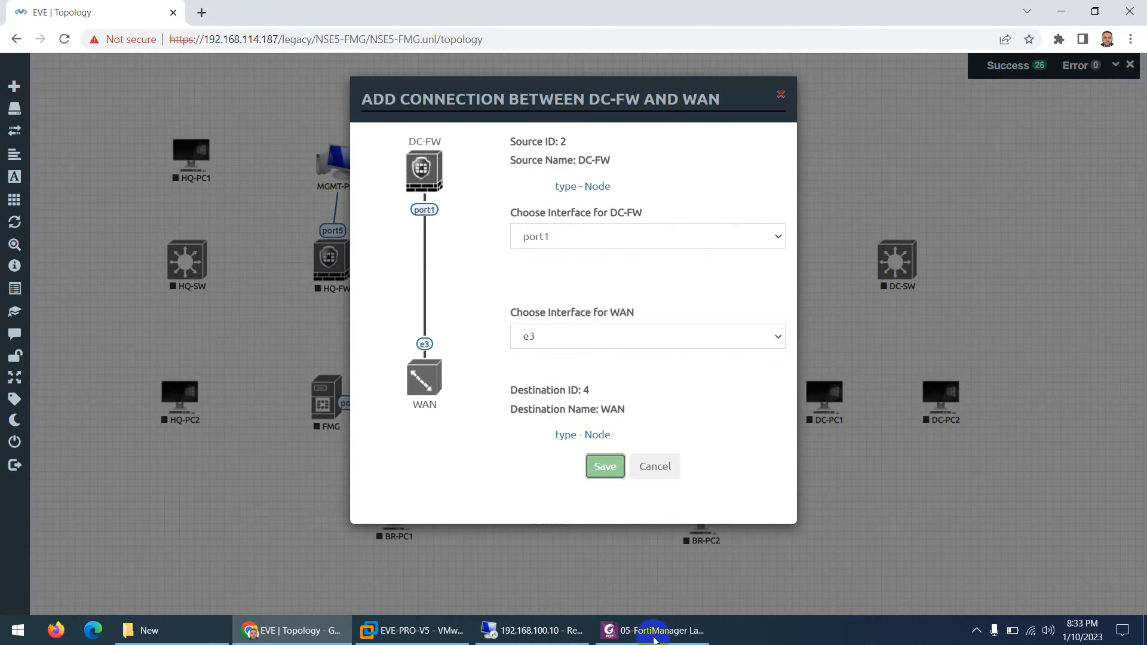
Check the second DC-FW link in the lab diagram in Foxit PhantomPDF, and connect port2 of DC-FW to e4 of WAN in EVE-NG
click(654, 633)
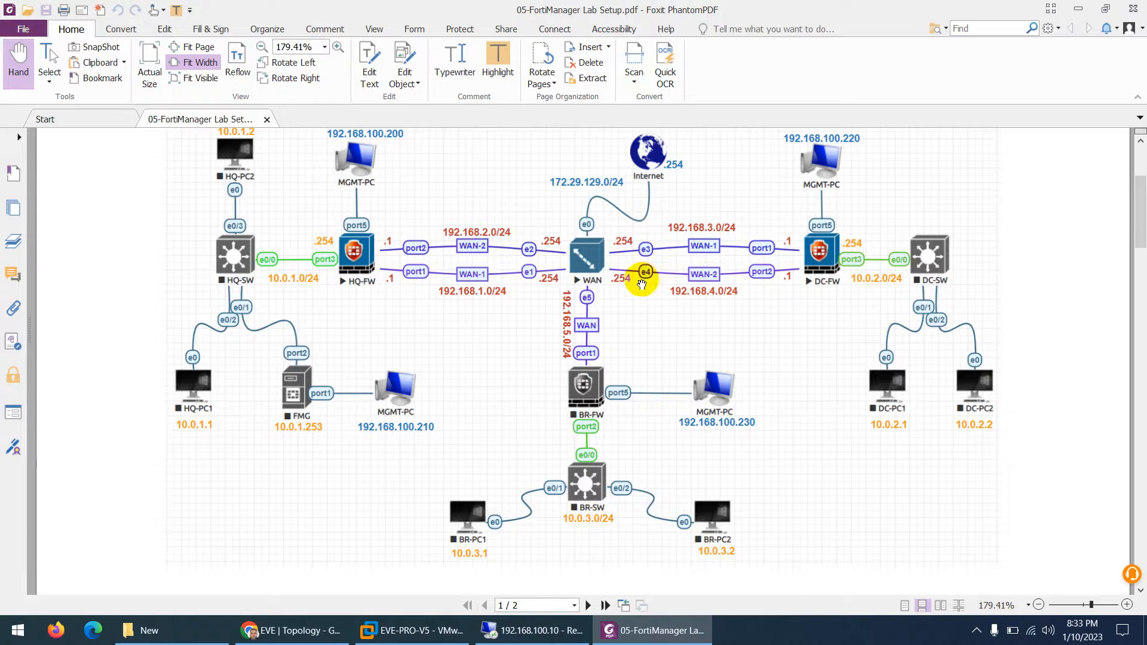
click(644, 631)
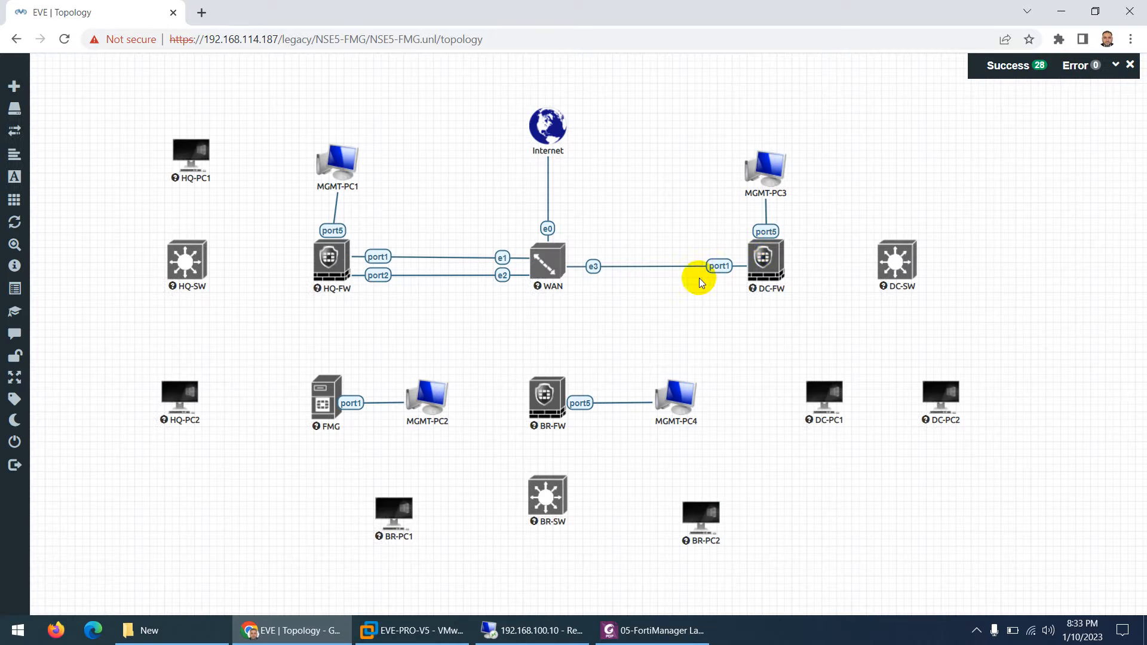
drag(787, 250, 550, 261)
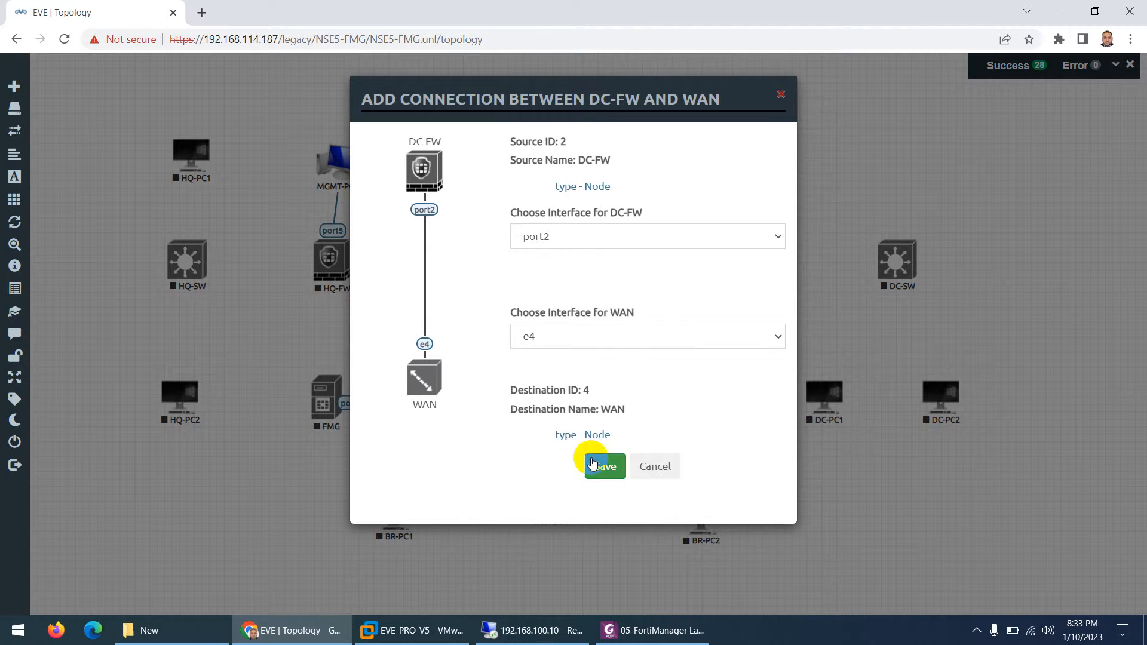
click(598, 465)
Check the link between WAN and BR-FW in the PDF diagram, and connect port1 of BR-FW to e5 of WAN in EVE-NG
click(650, 631)
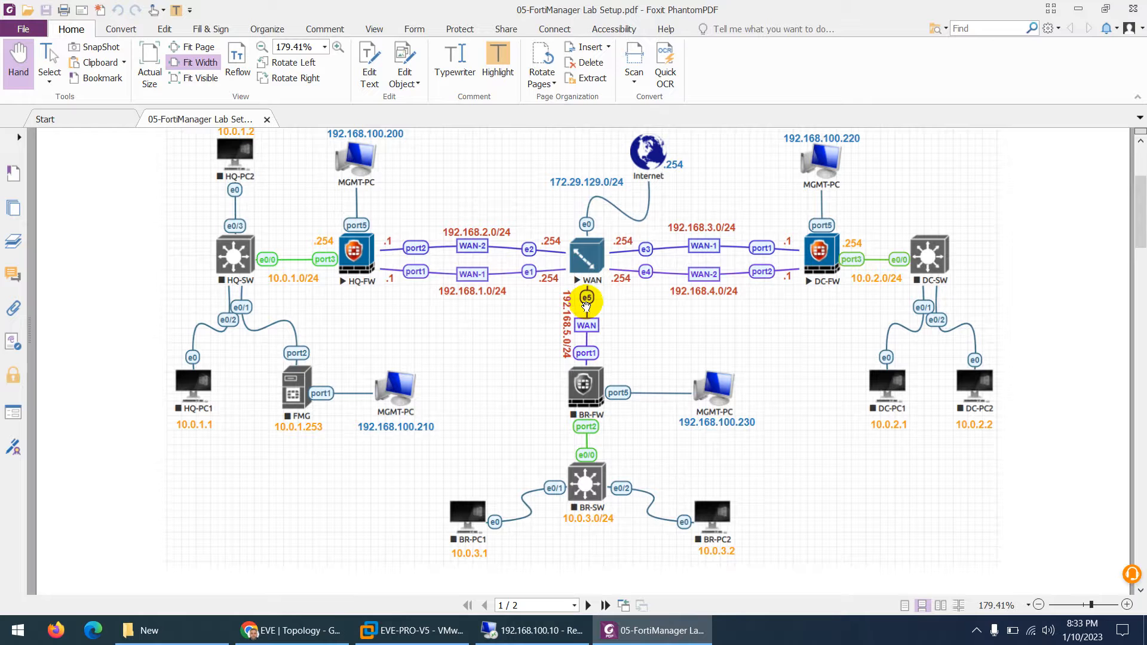
click(633, 631)
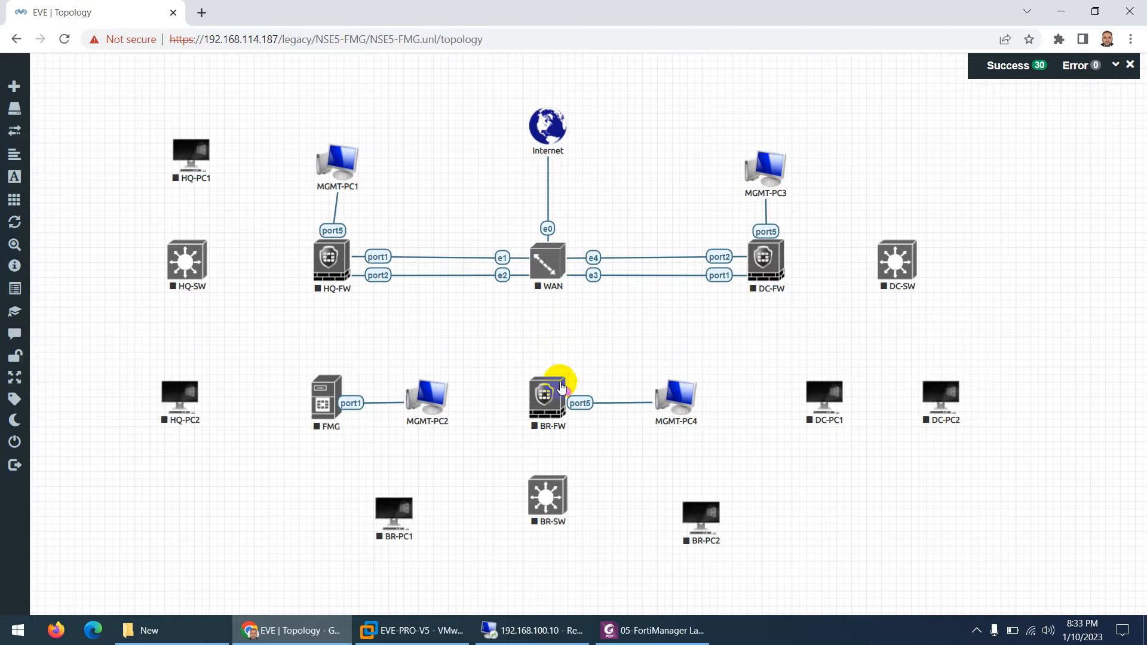
drag(561, 387, 548, 264)
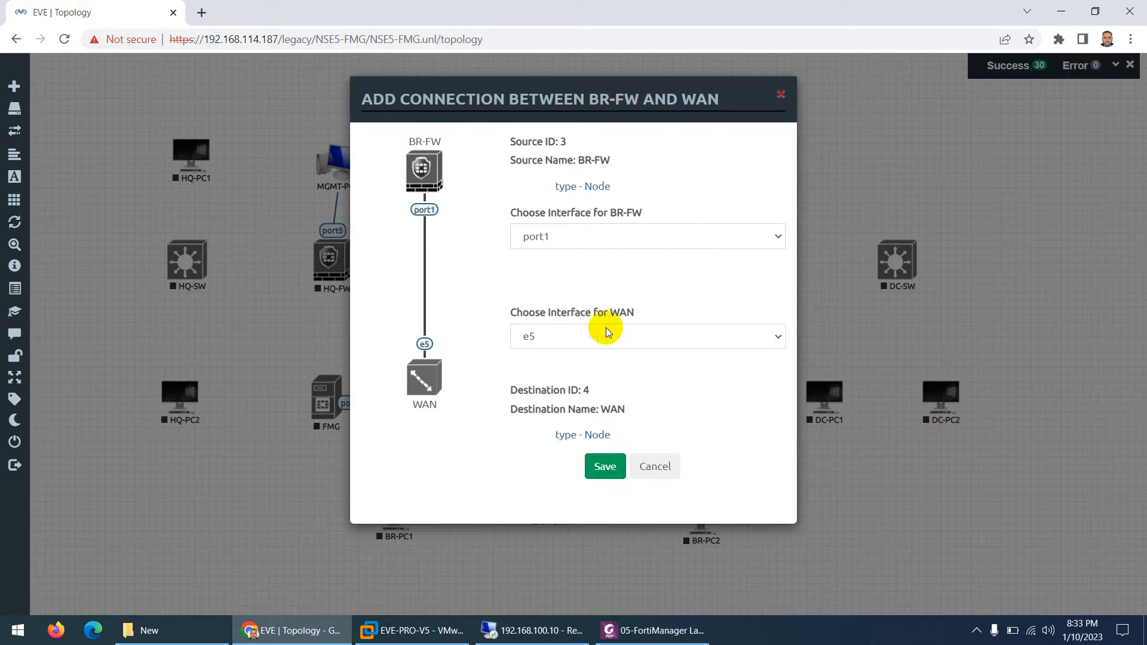
click(602, 470)
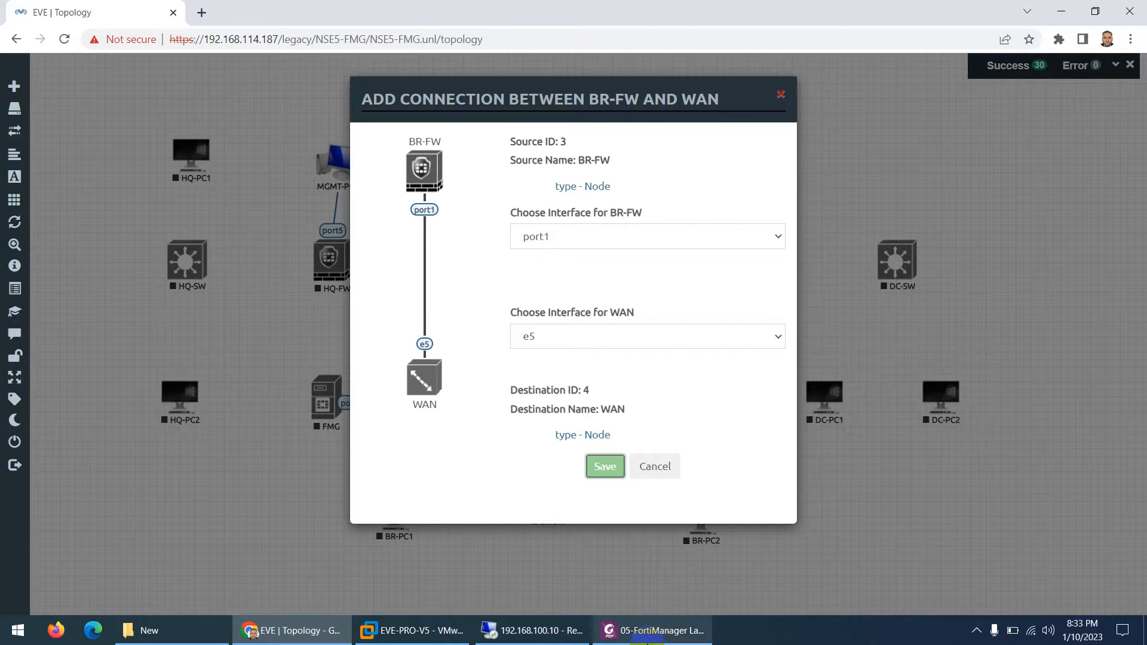
Review the lab diagram in the PDF, and shift HQ-PC2, FMG and MGMT-PC2 together to the left in the EVE-NG topology
click(654, 630)
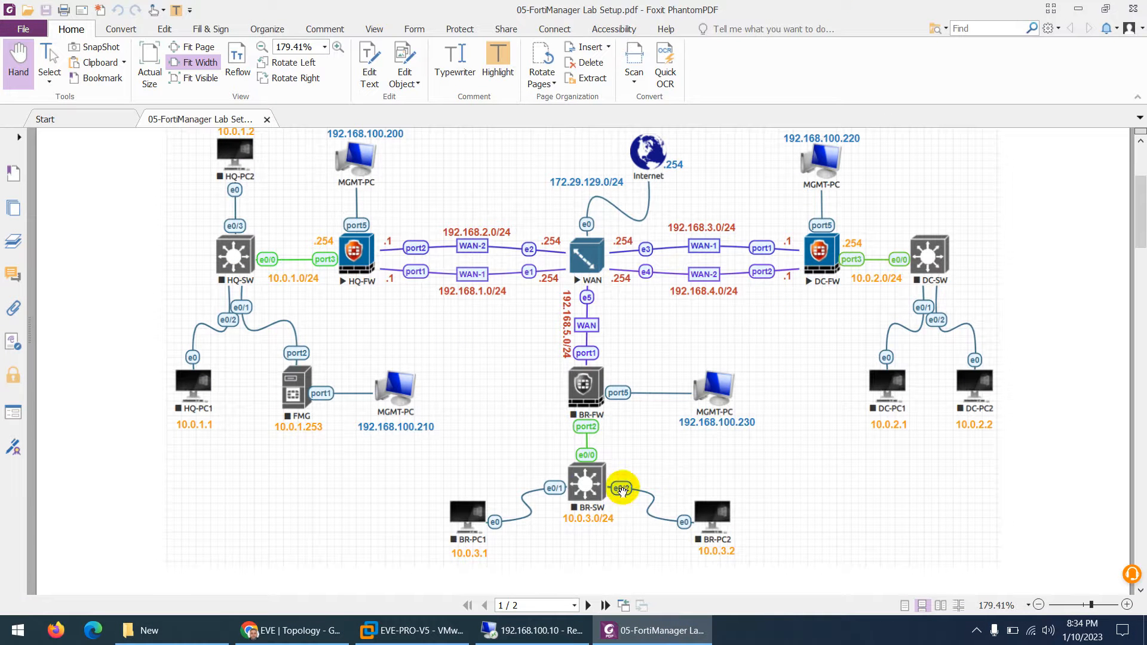
click(632, 638)
click(651, 637)
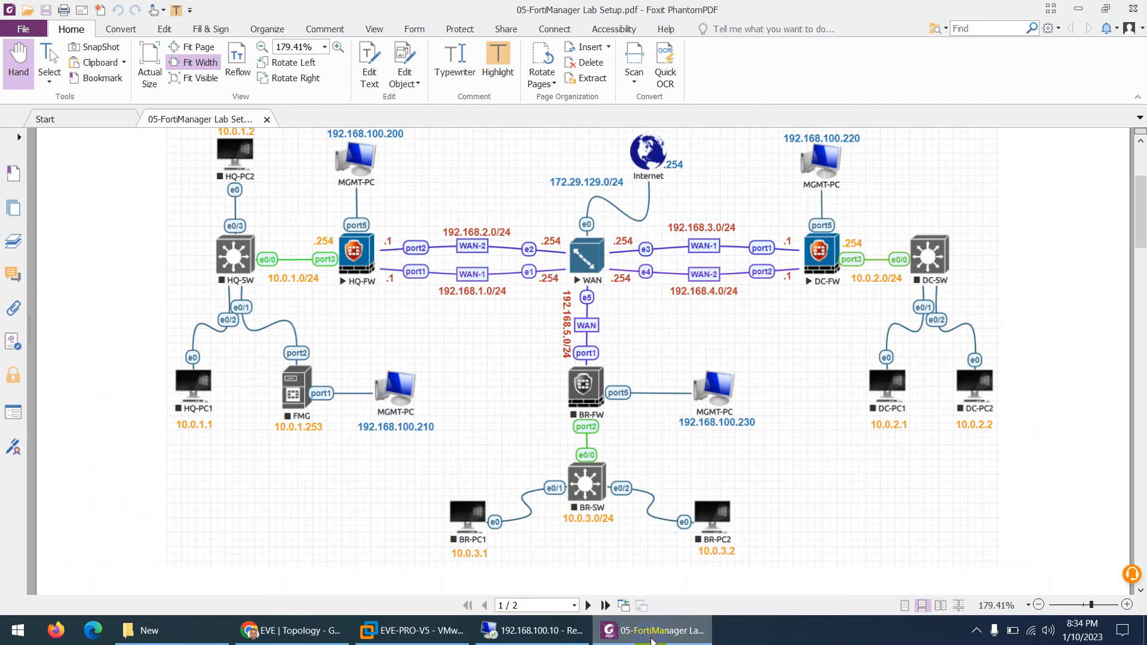
click(651, 638)
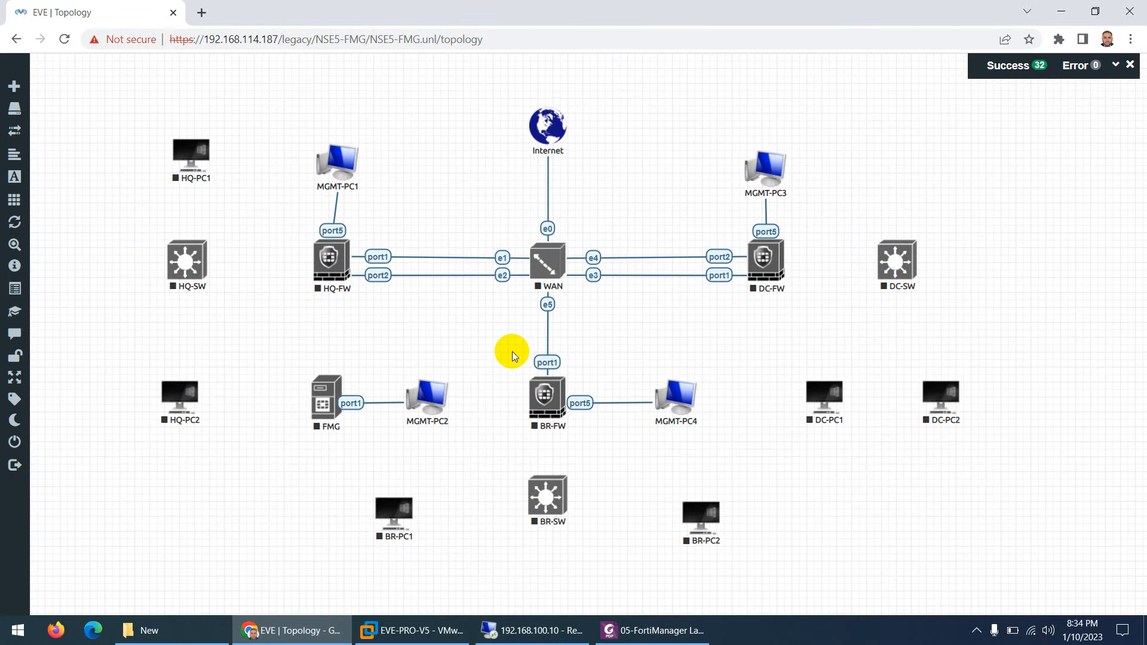
drag(470, 361, 124, 392)
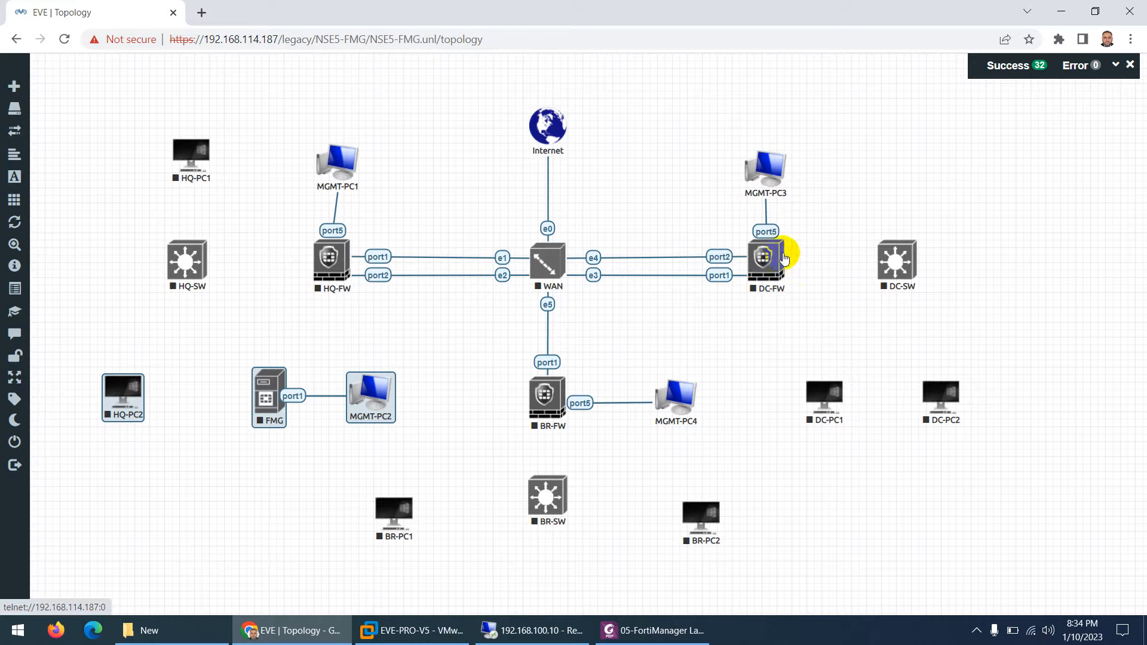
click(287, 257)
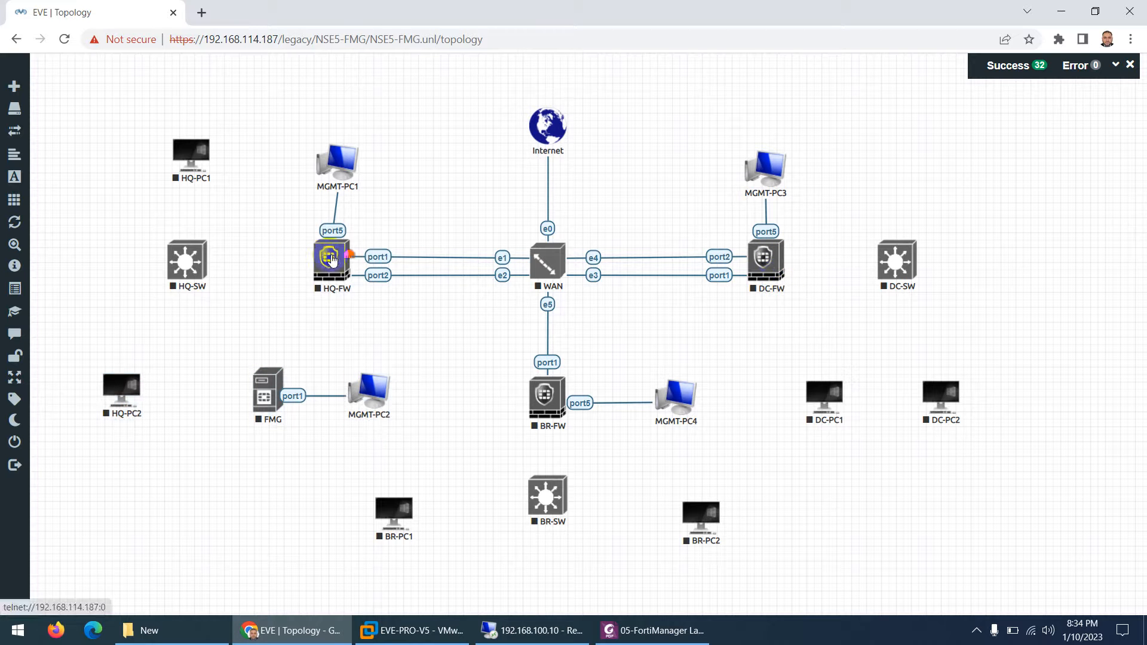
Connect port3 of HQ-FW to e0/0 of HQ-SW, checking the link against the PDF diagram
drag(354, 251, 185, 262)
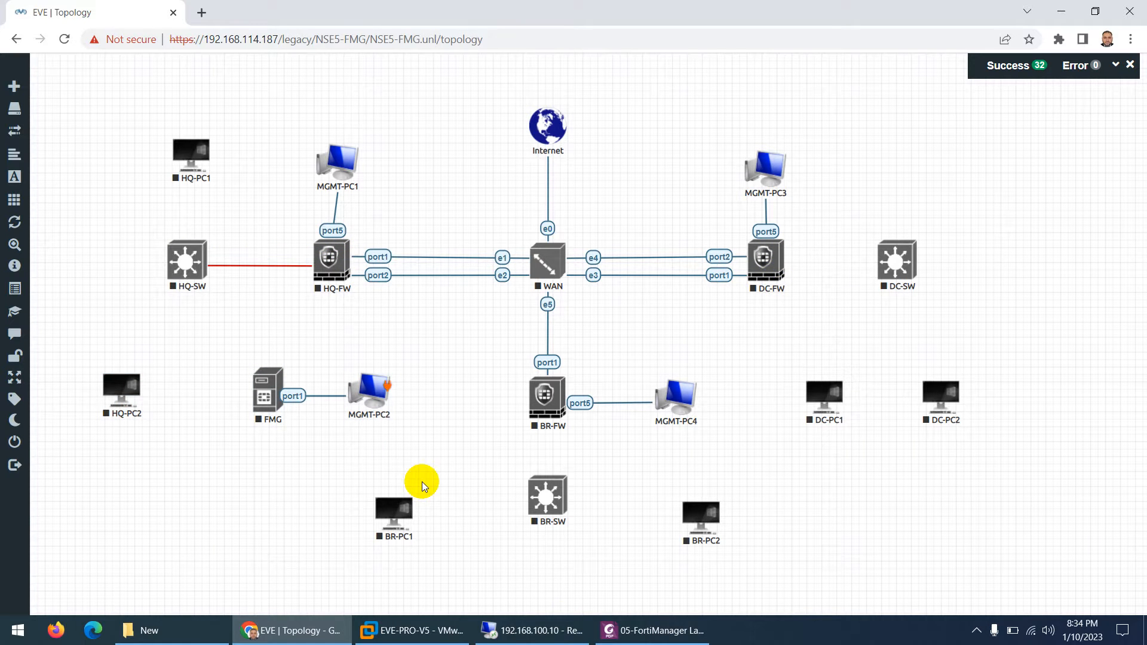
click(651, 630)
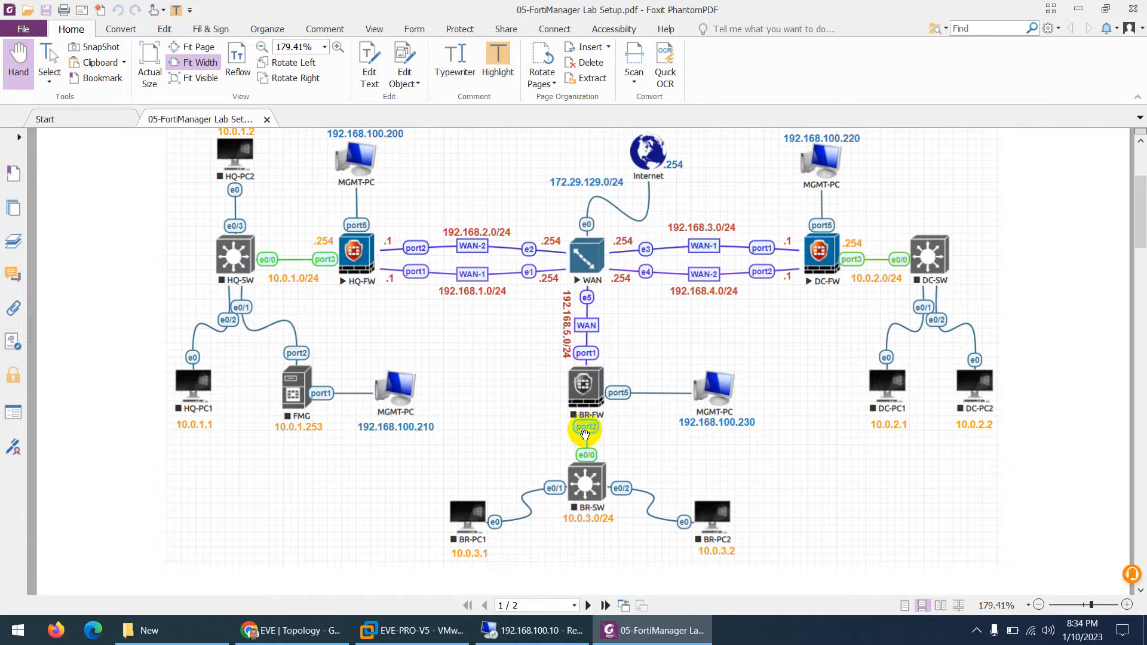
click(651, 630)
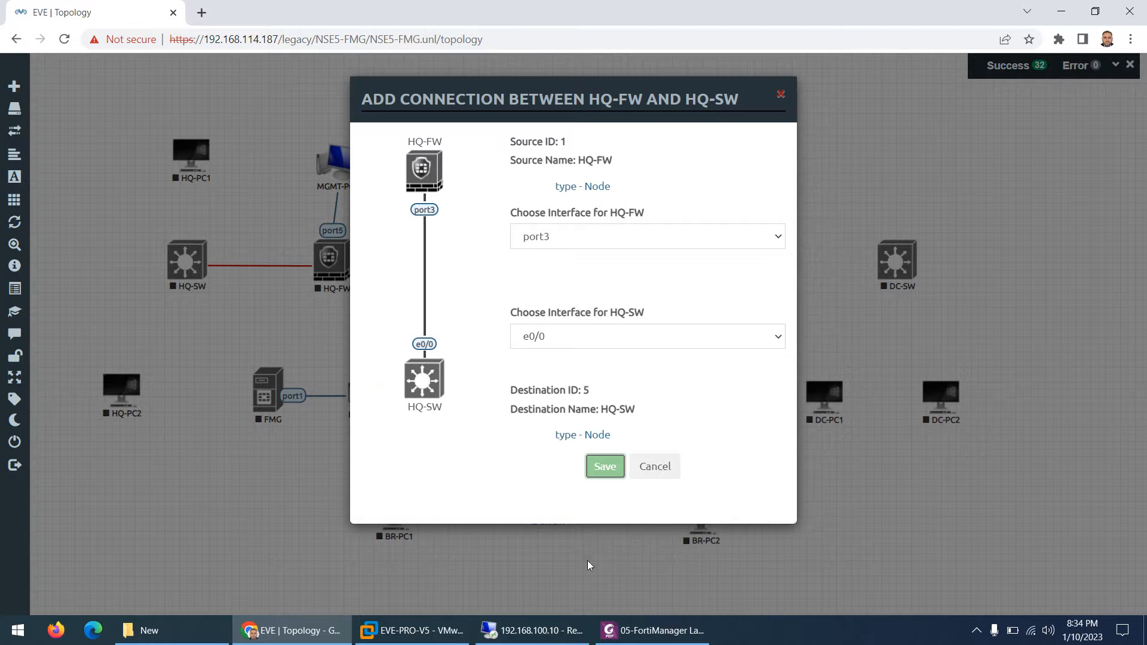
Check the link between DC-FW and DC-SW in the PDF diagram, and connect port3 of DC-FW to e0/0 of DC-SW in EVE-NG
click(616, 630)
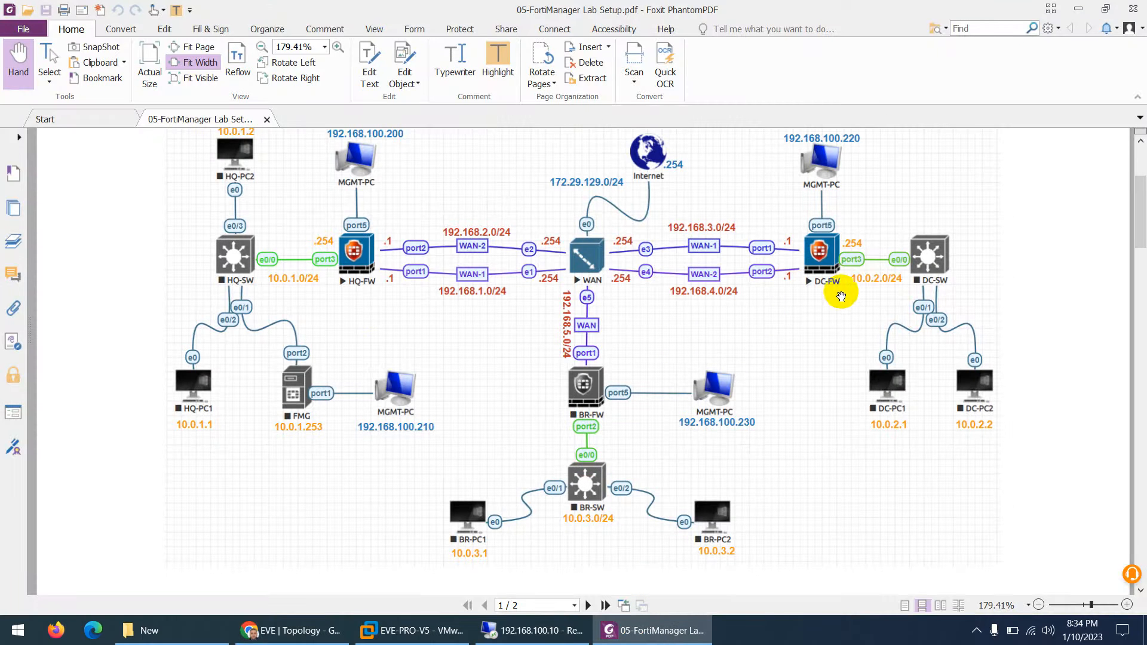
click(670, 624)
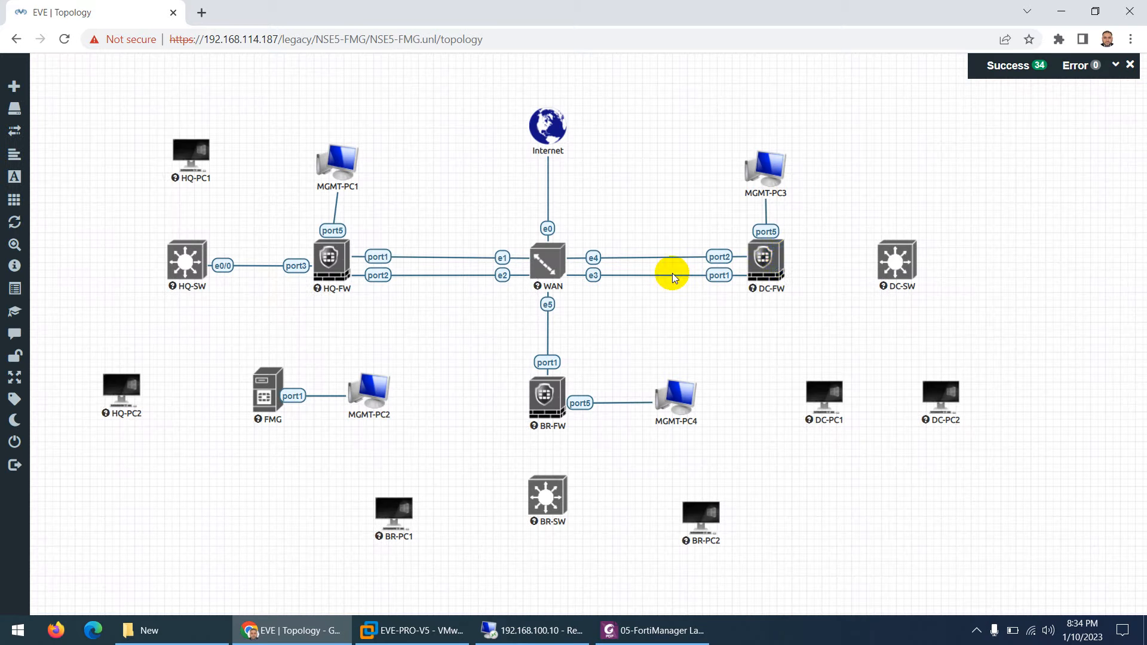
drag(785, 255, 895, 256)
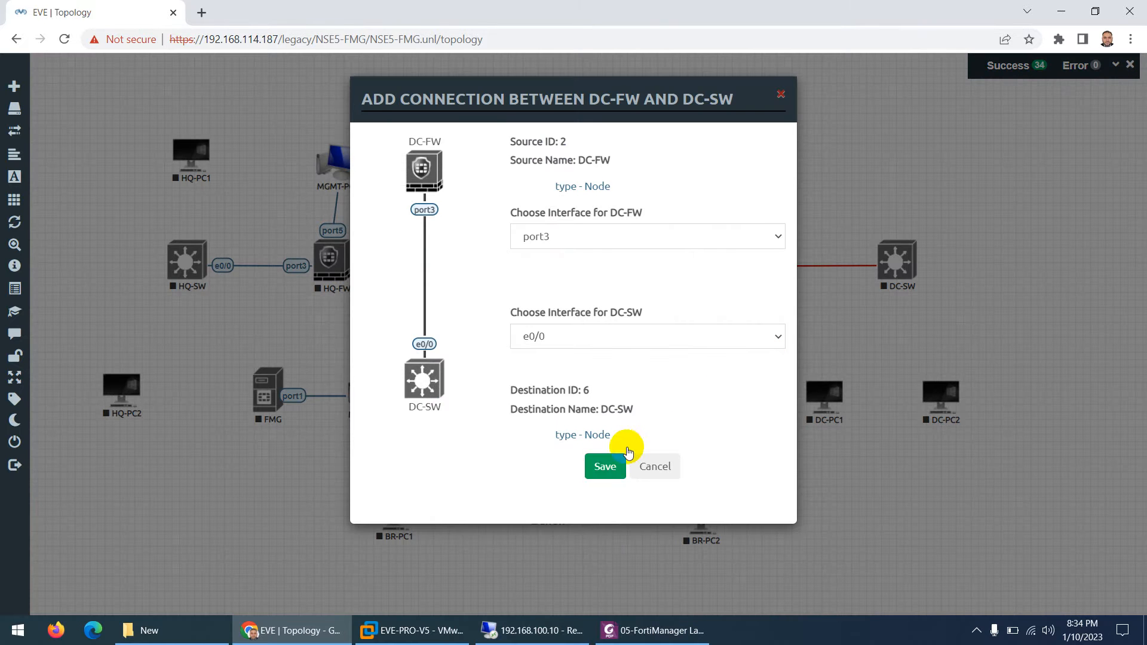
click(605, 466)
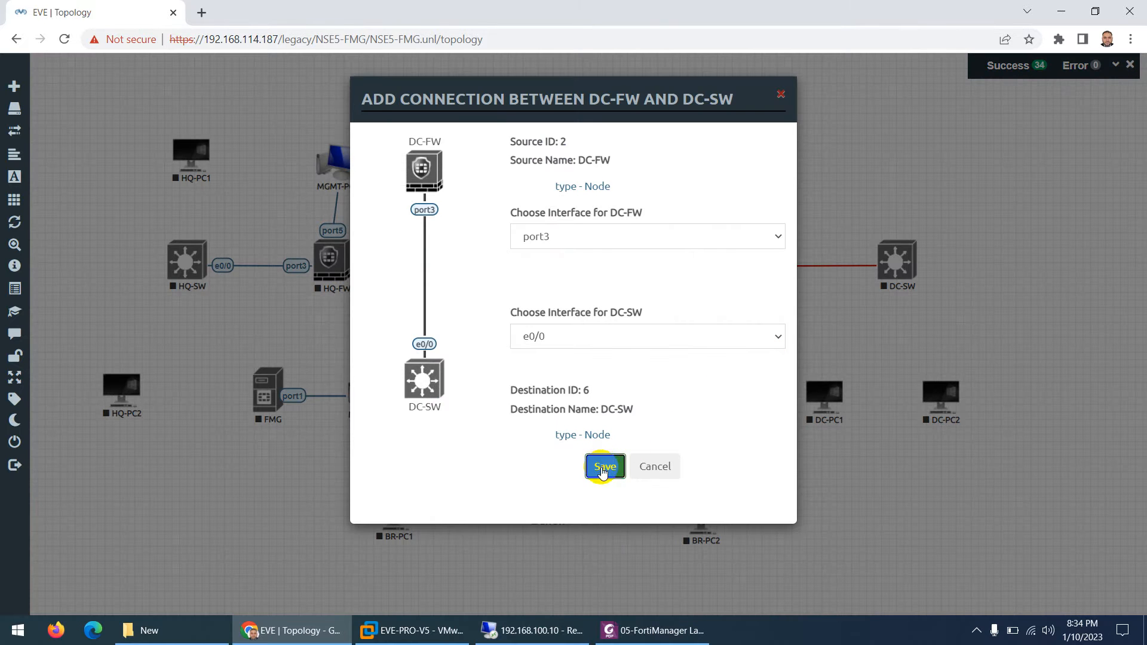
After consulting the PDF diagram, connect e0 of HQ-PC2 to e0/1 of HQ-SW and e0 of HQ-PC1 to e0/2 of HQ-SW in EVE-NG
click(659, 633)
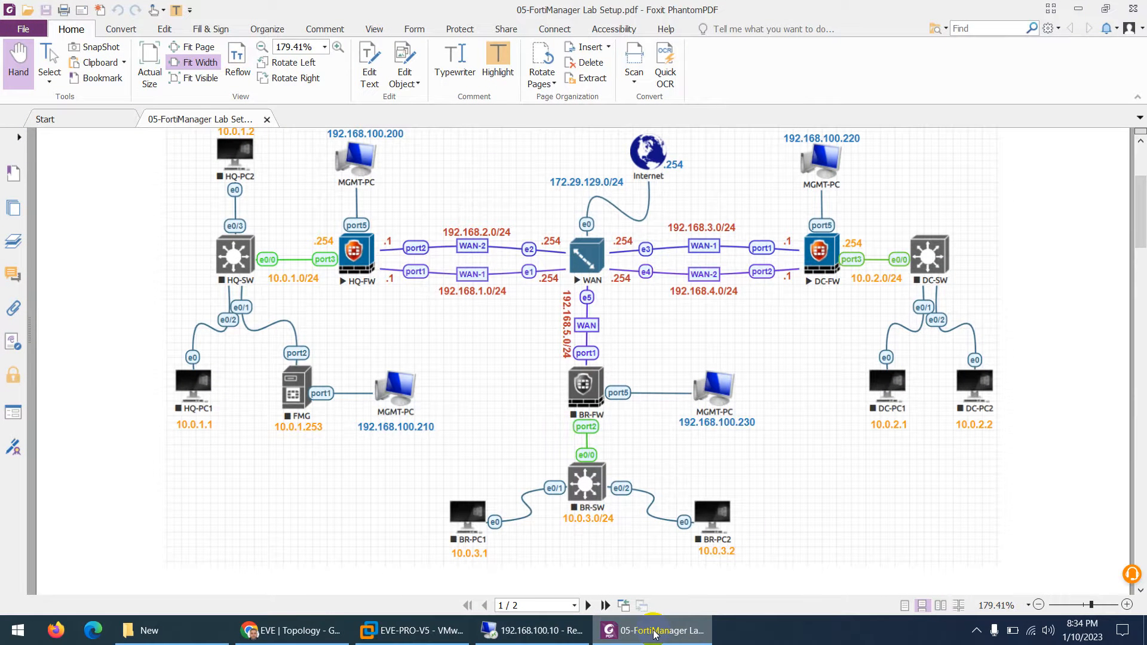
click(654, 633)
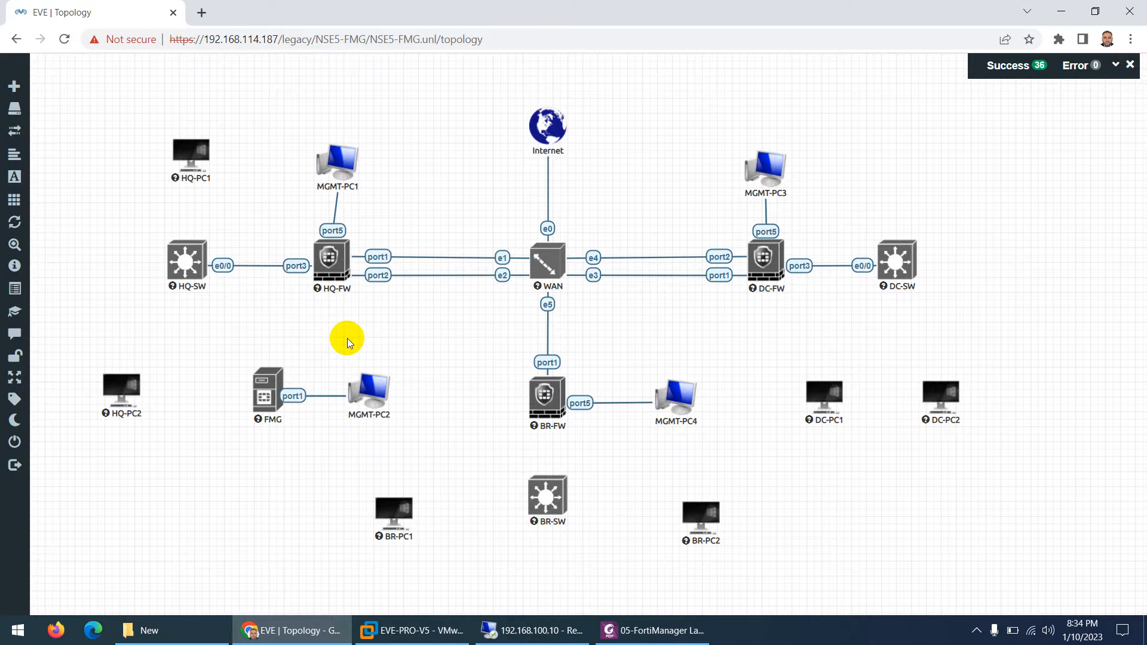
drag(141, 383, 184, 273)
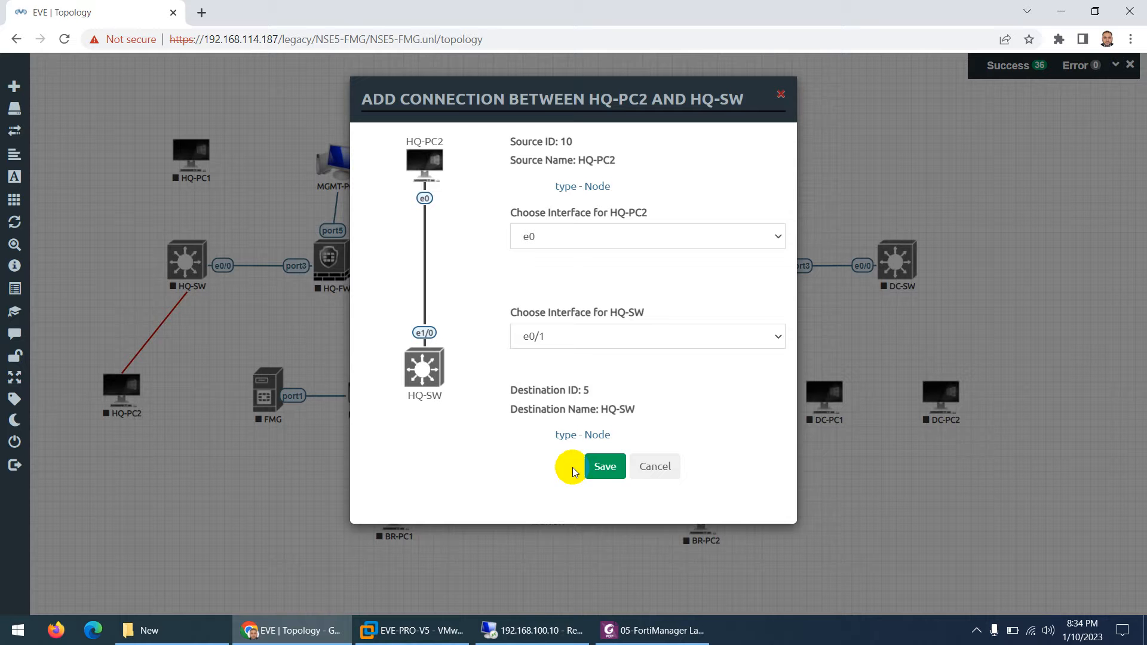
click(604, 466)
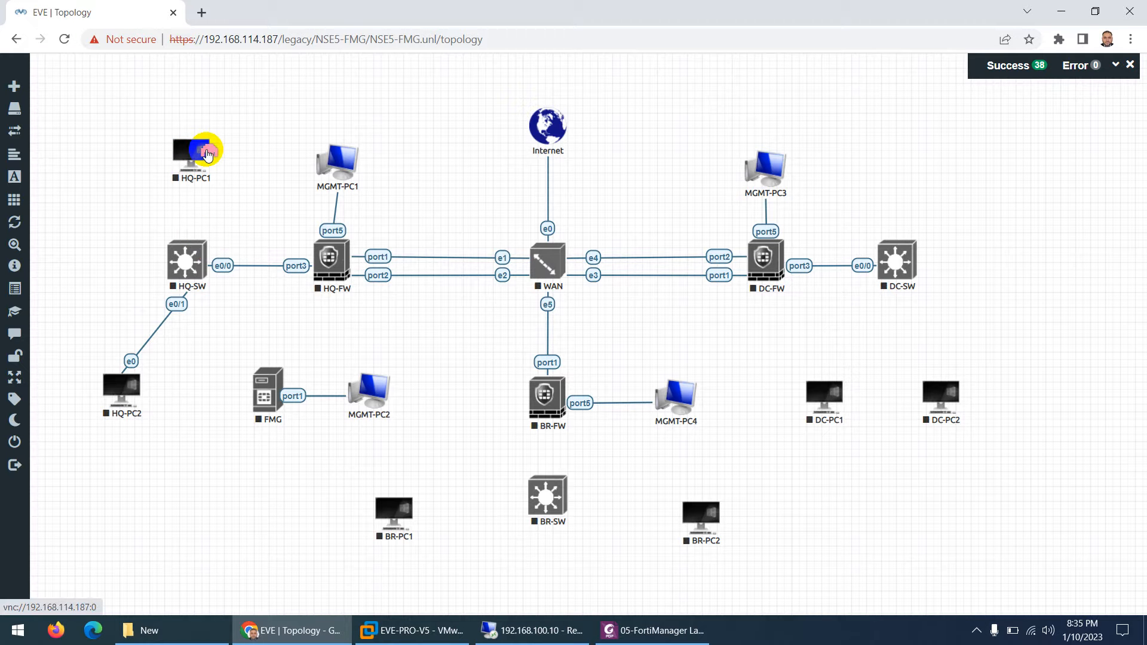
drag(206, 151, 184, 256)
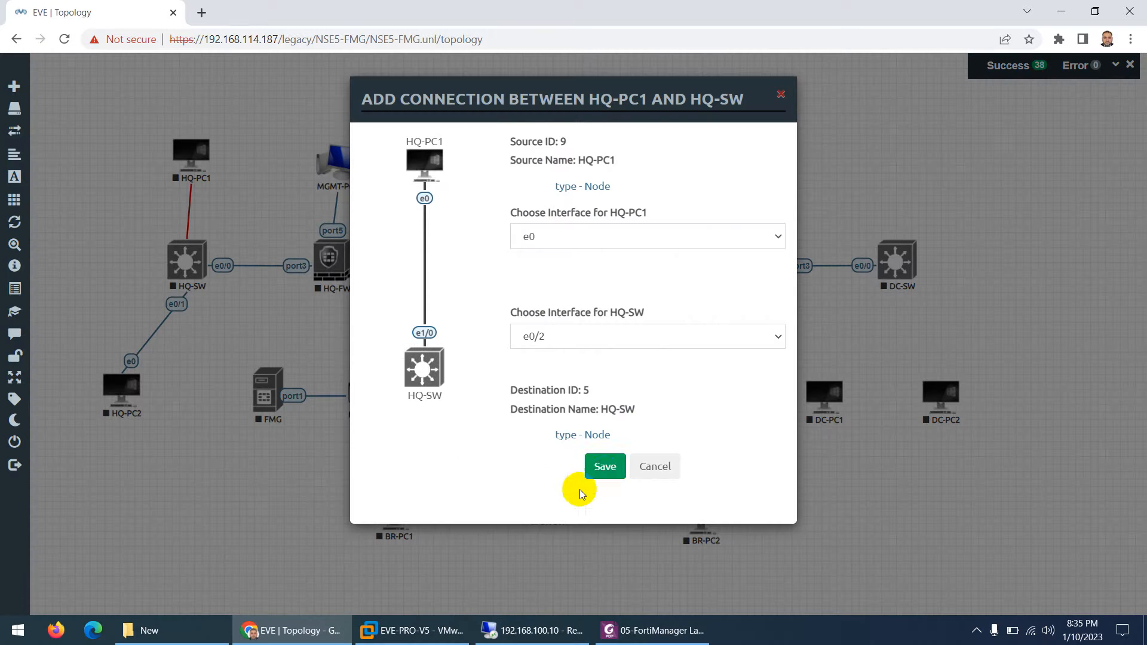
click(605, 469)
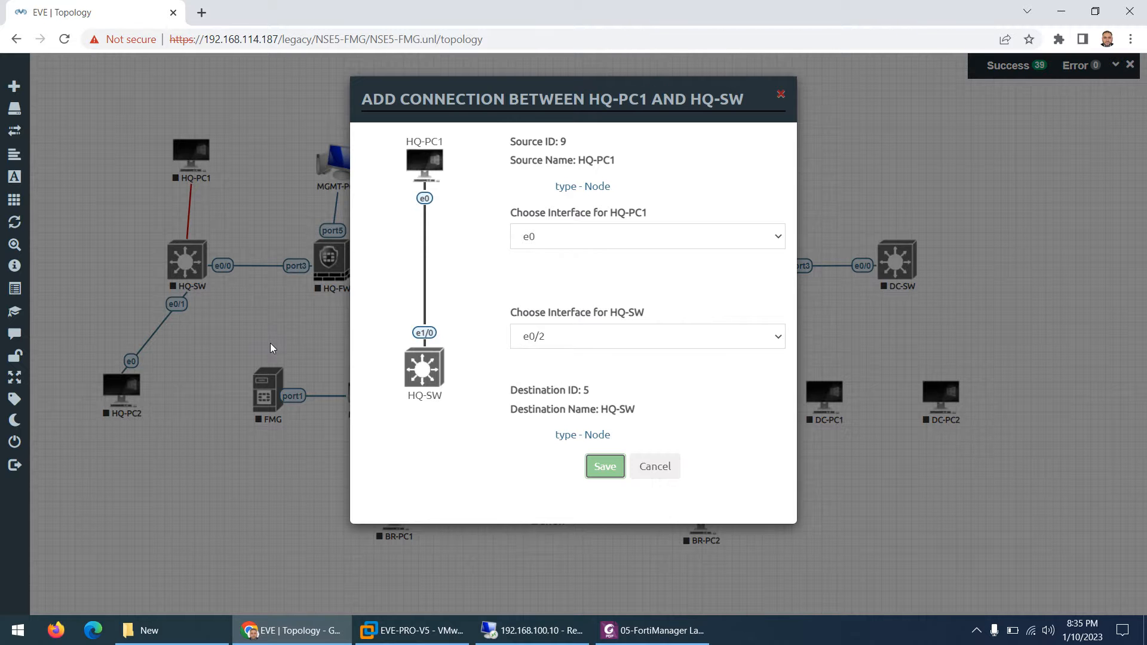
Connect port2 of FMG to e0/3 of HQ-SW, checking the FMG link against the PDF diagram
drag(270, 343, 260, 357)
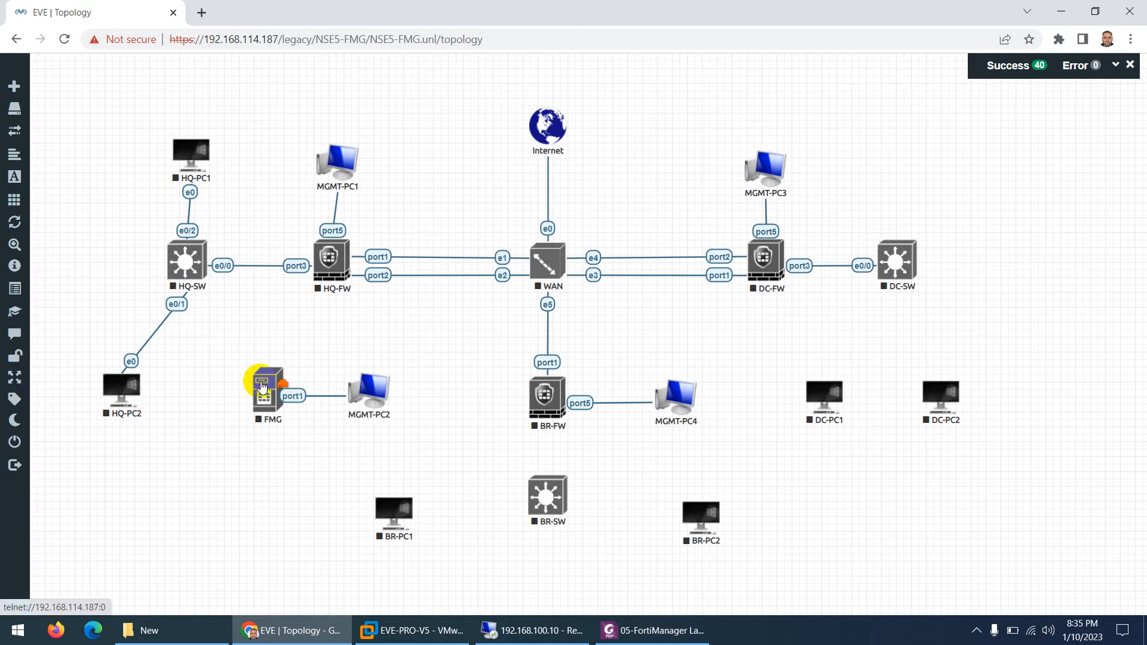
drag(282, 382, 190, 263)
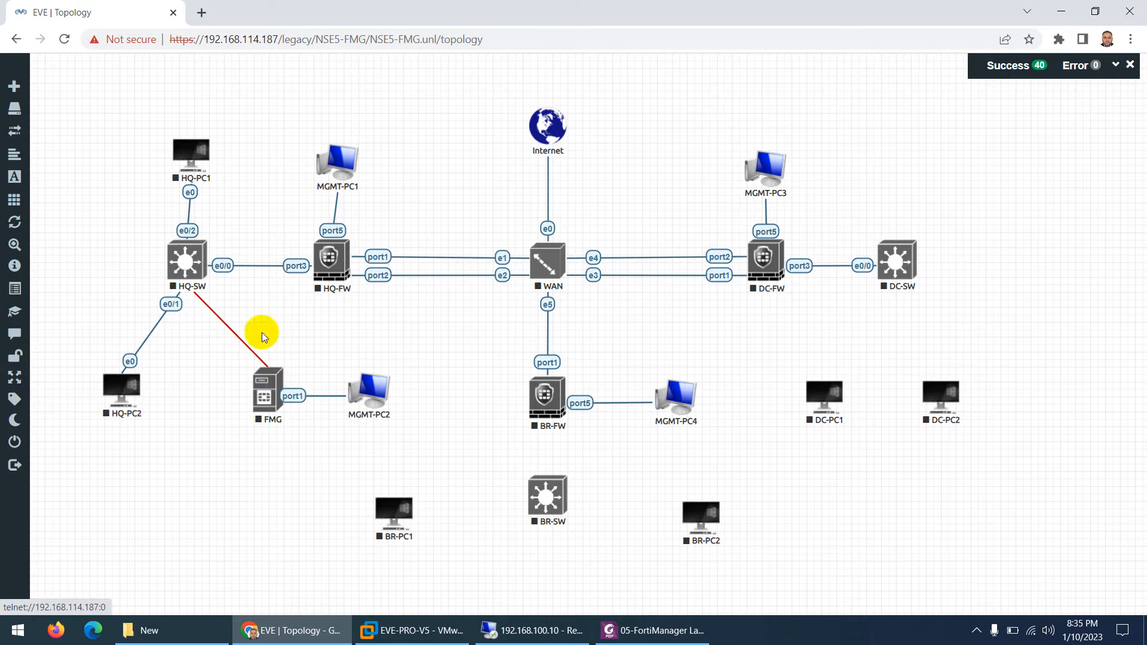
click(634, 631)
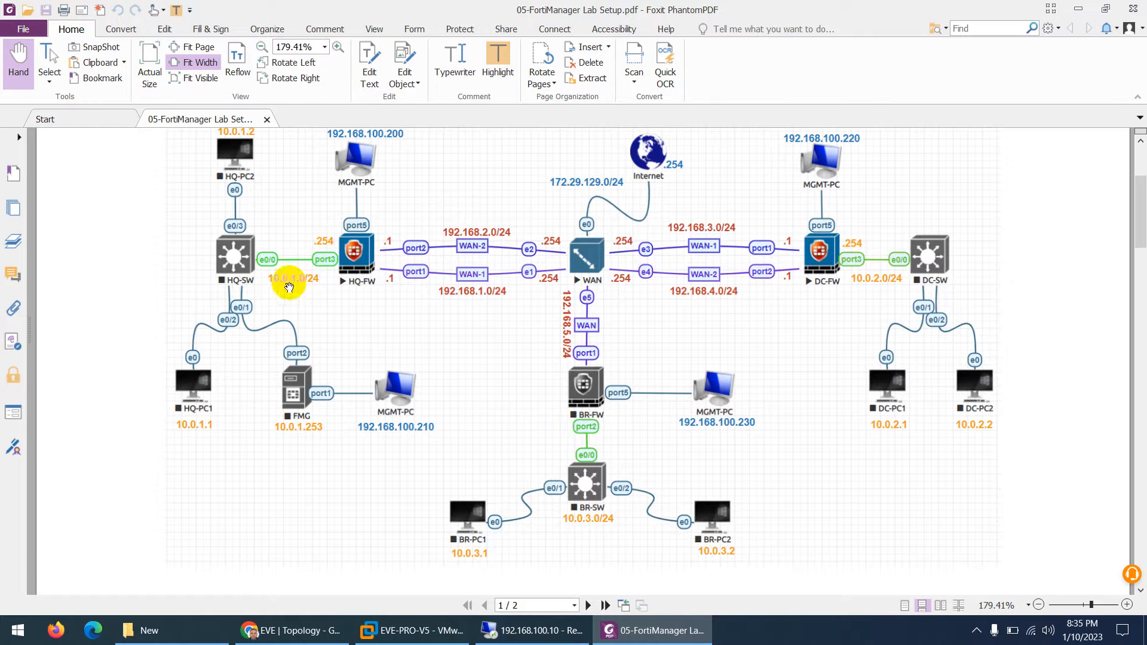
click(645, 639)
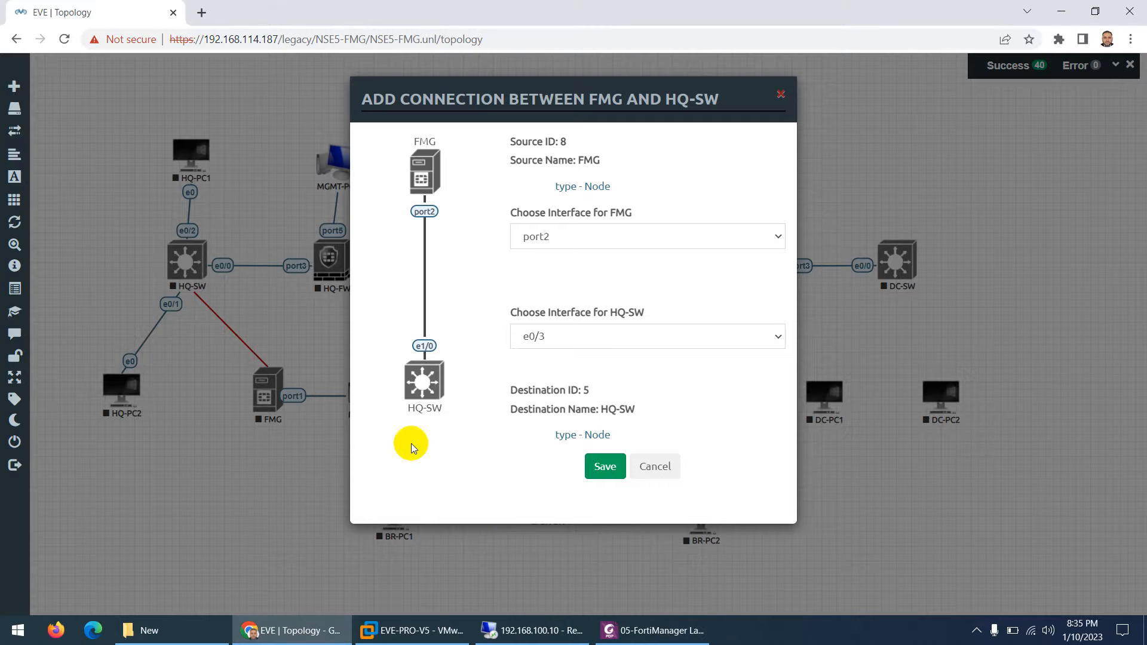
click(594, 457)
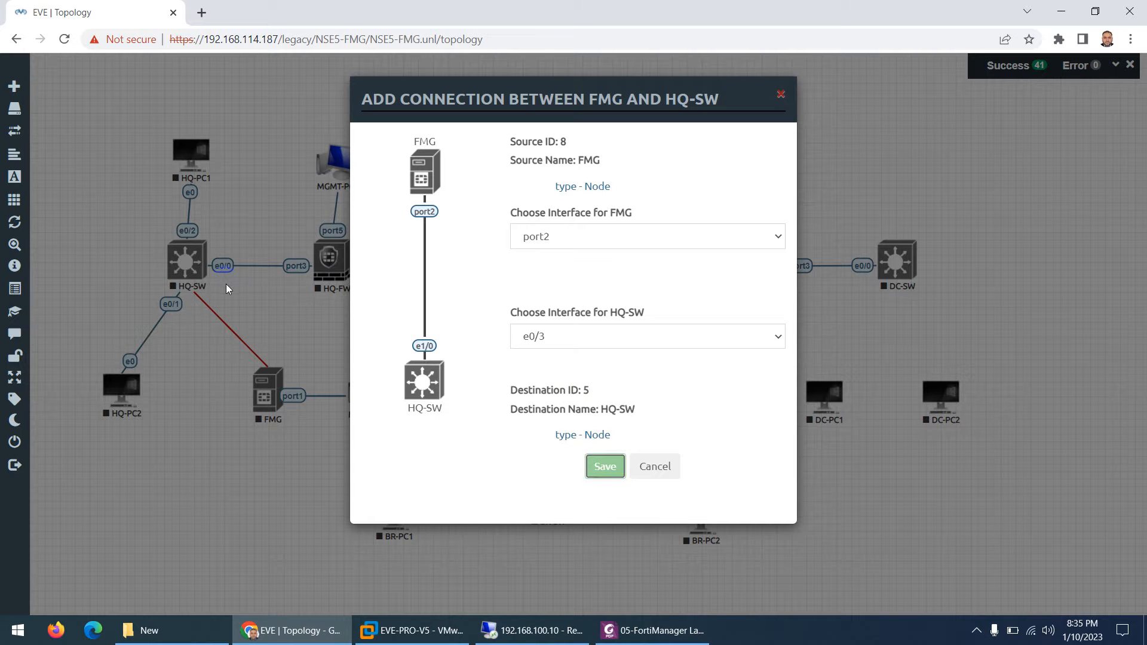
mouse_move(281, 380)
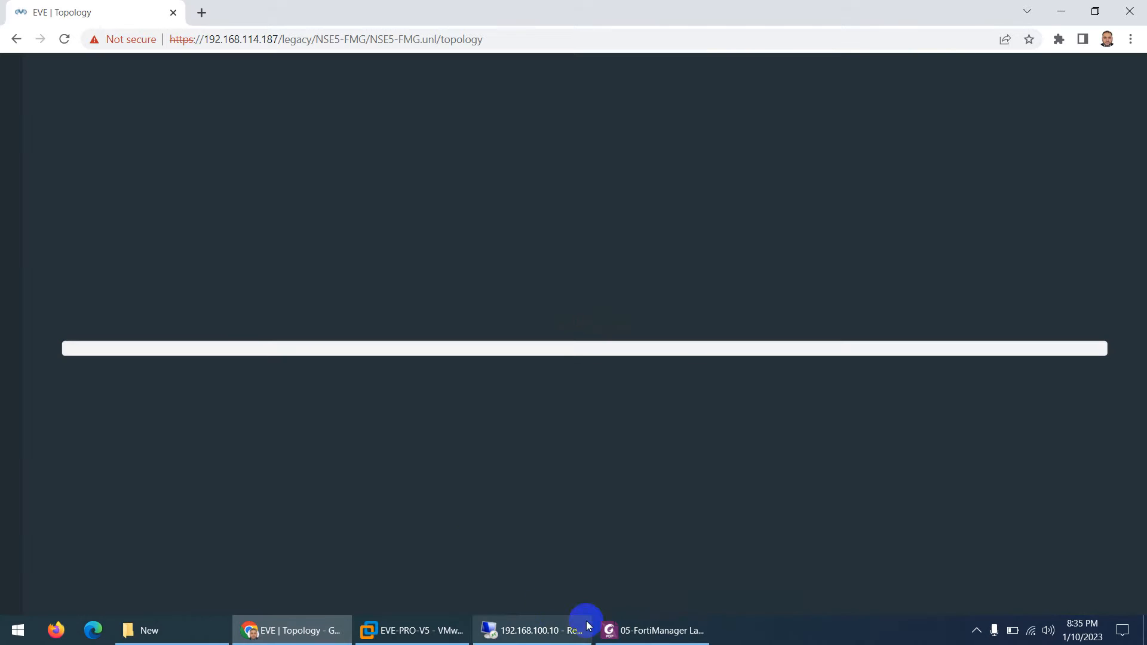
Check the BR-PC1 link in the PDF diagram, and connect e0 of BR-PC1 to e0/1 of BR-SW in EVE-NG
click(644, 638)
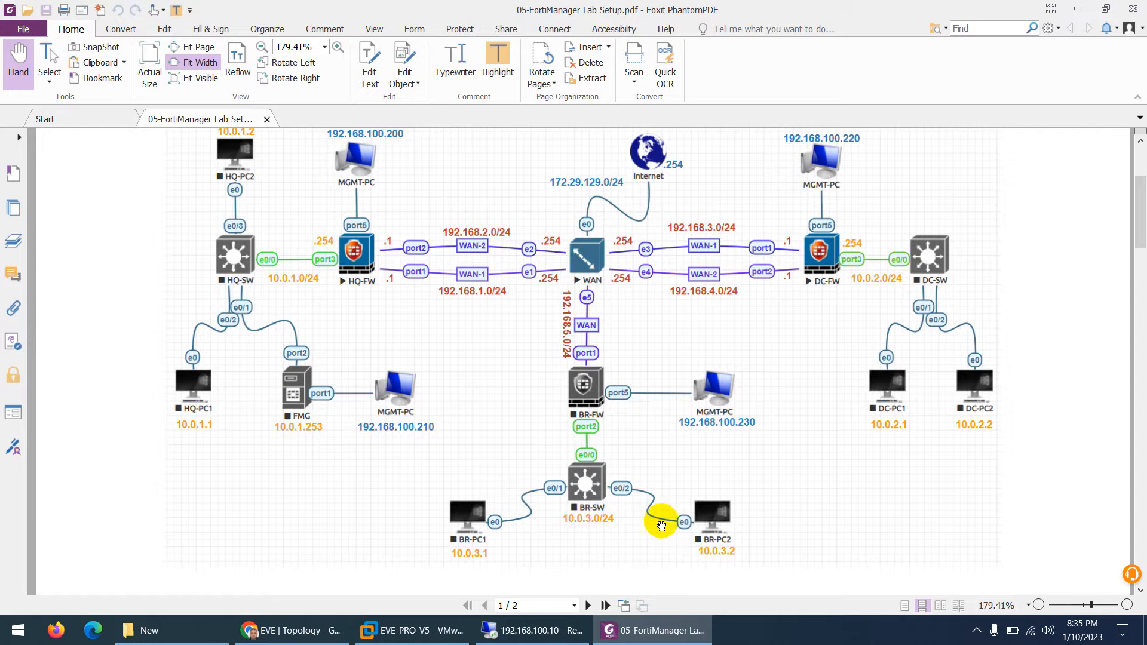
click(654, 632)
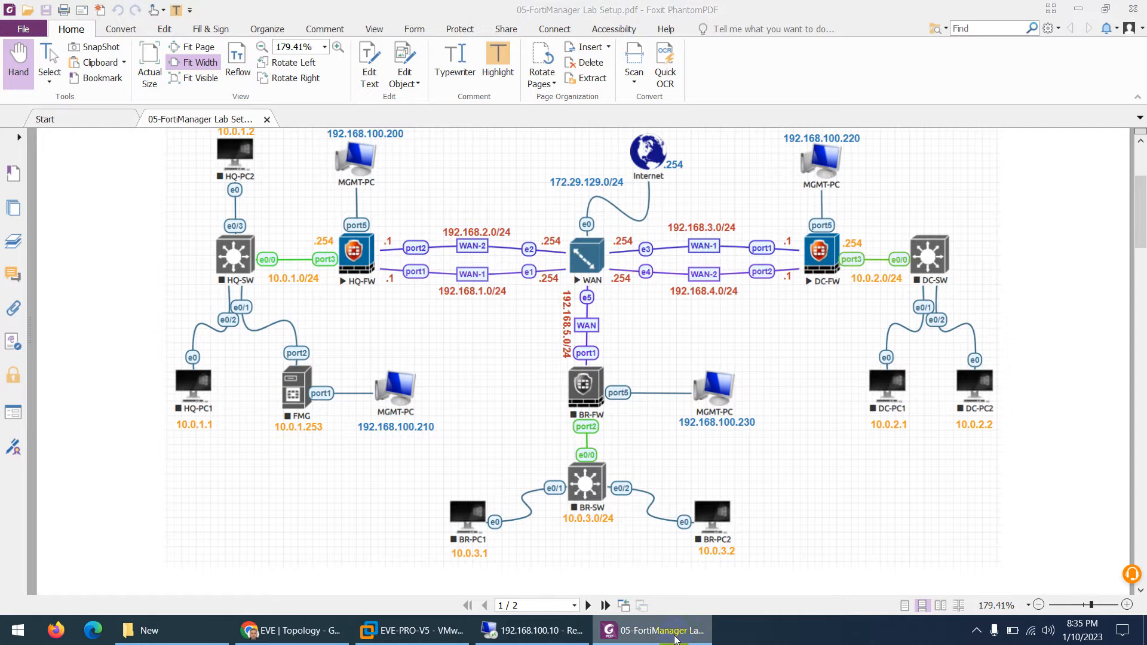
drag(412, 509, 545, 497)
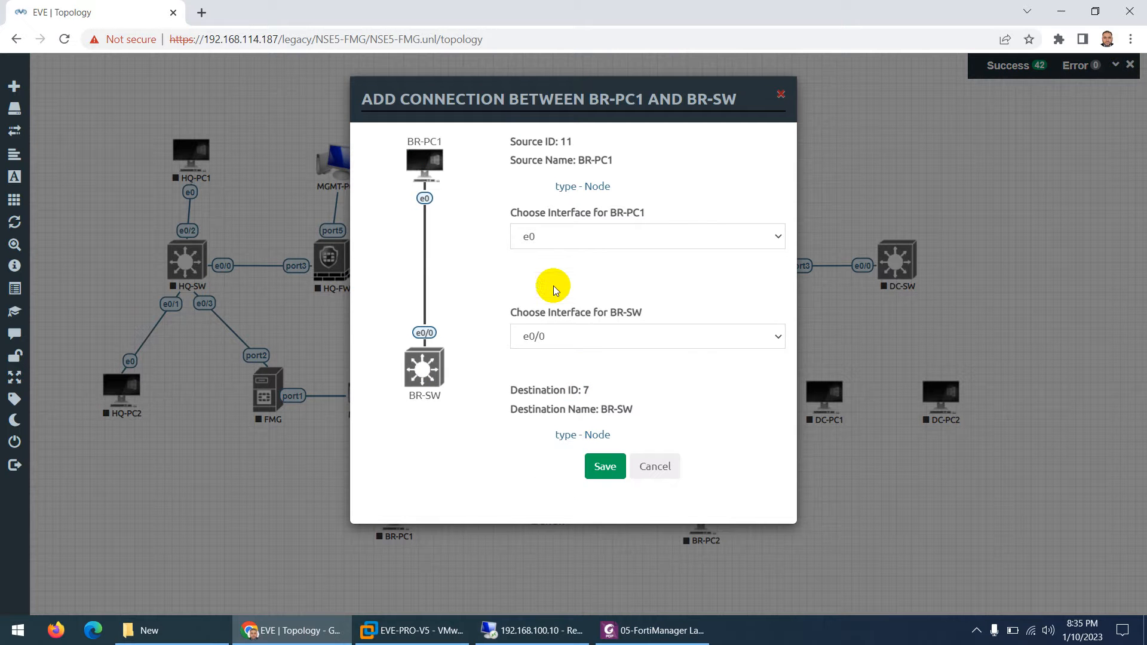
click(541, 336)
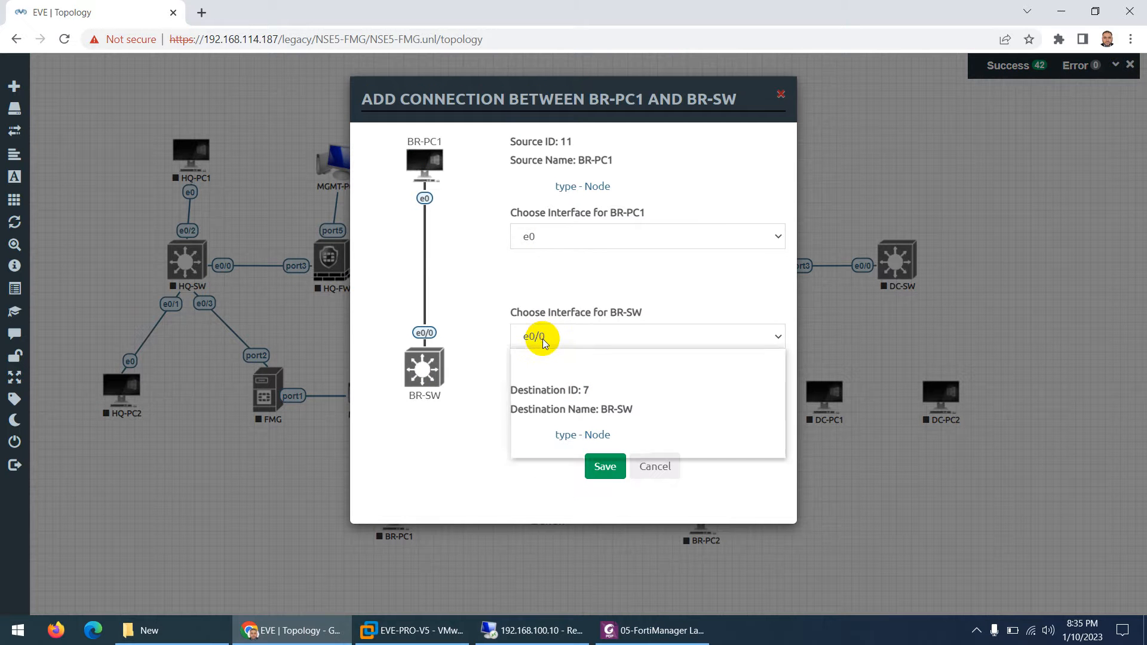
click(536, 370)
click(604, 468)
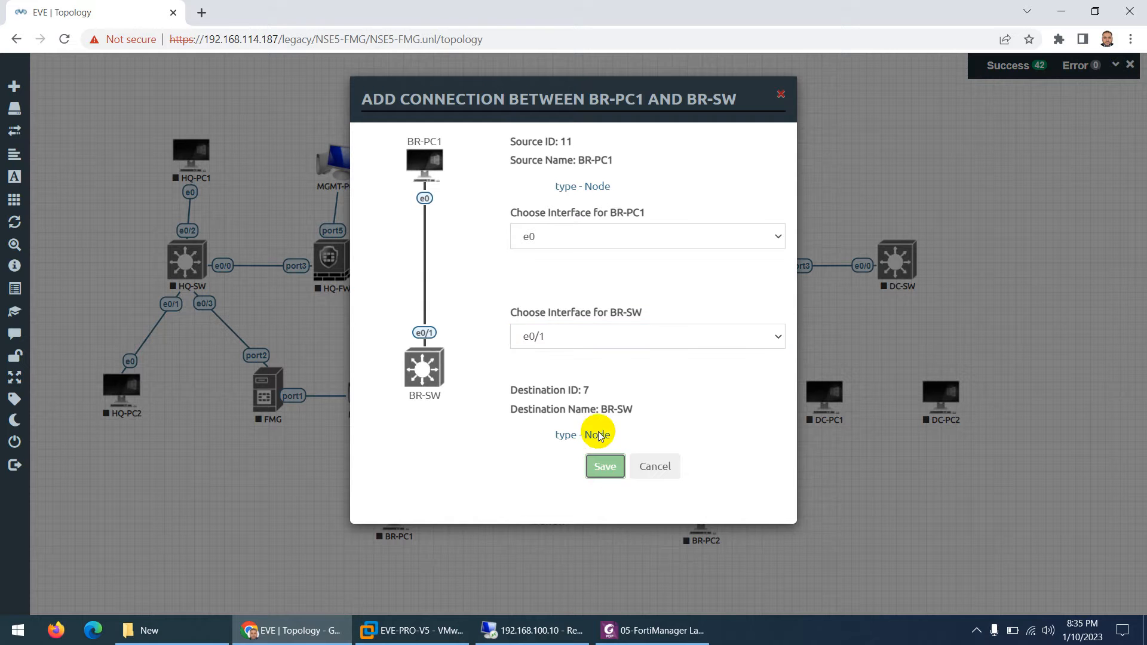
Consult the PDF diagram for the BR-FW to BR-SW link, and connect port2 of BR-FW to e0/0 of BR-SW in EVE-NG
click(654, 630)
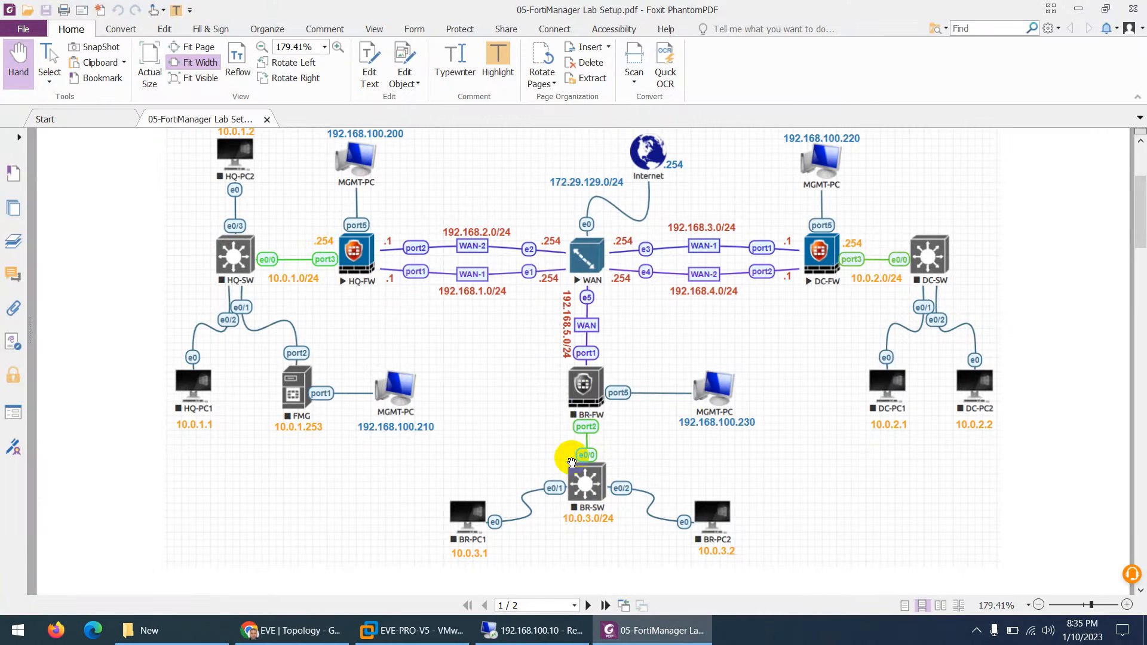
click(651, 635)
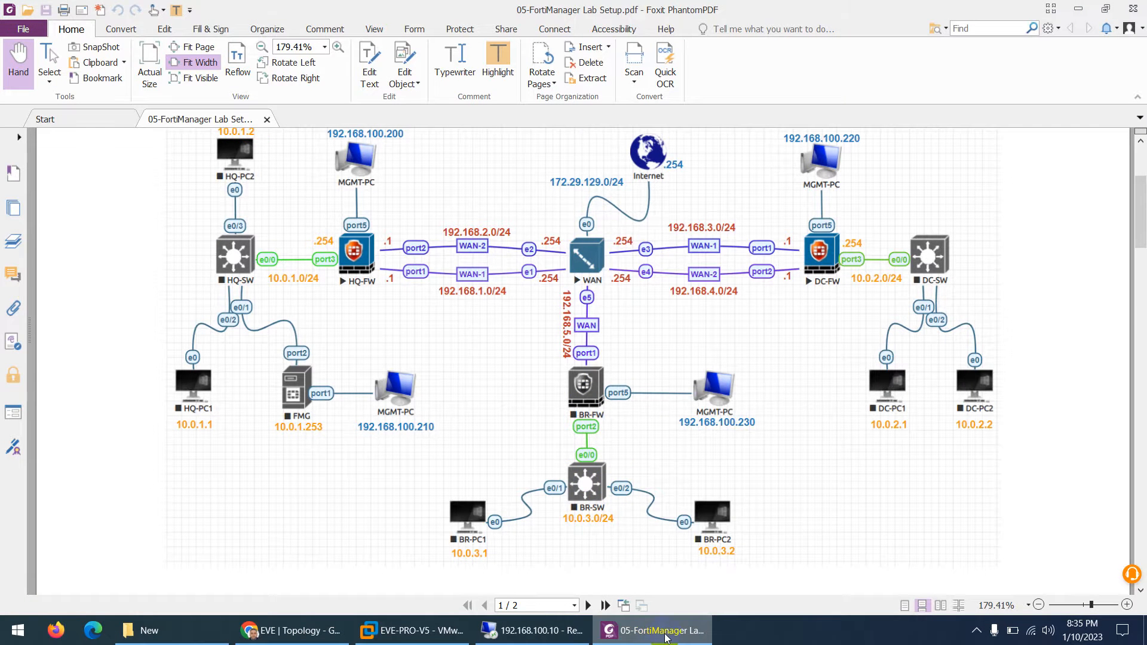
click(666, 637)
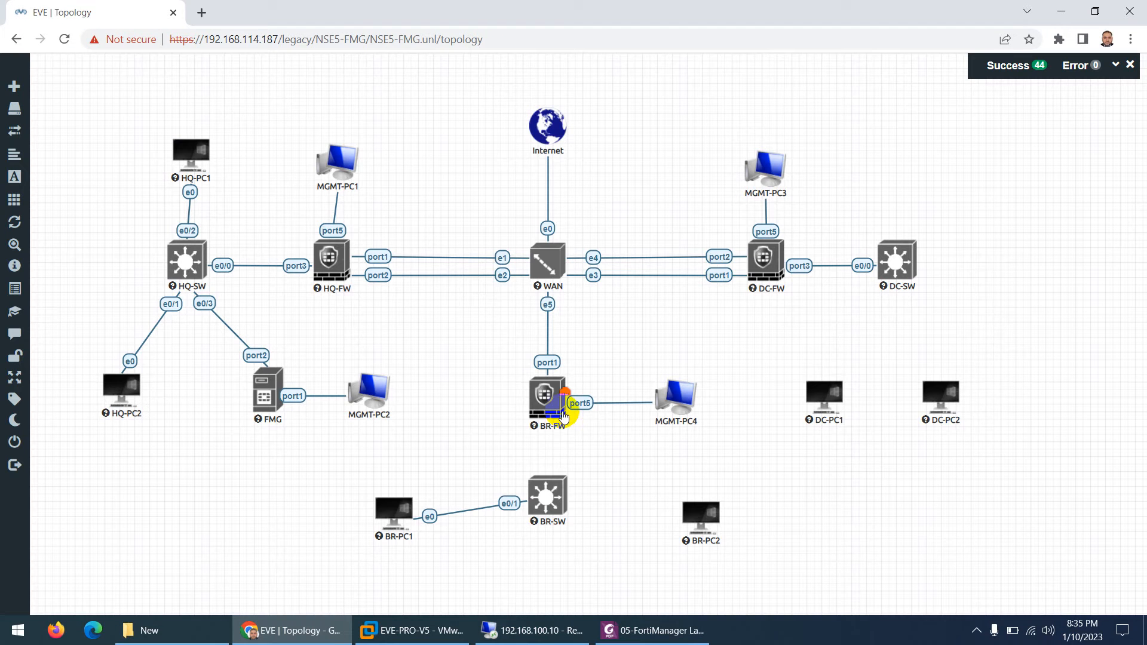
click(549, 478)
mouse_move(567, 393)
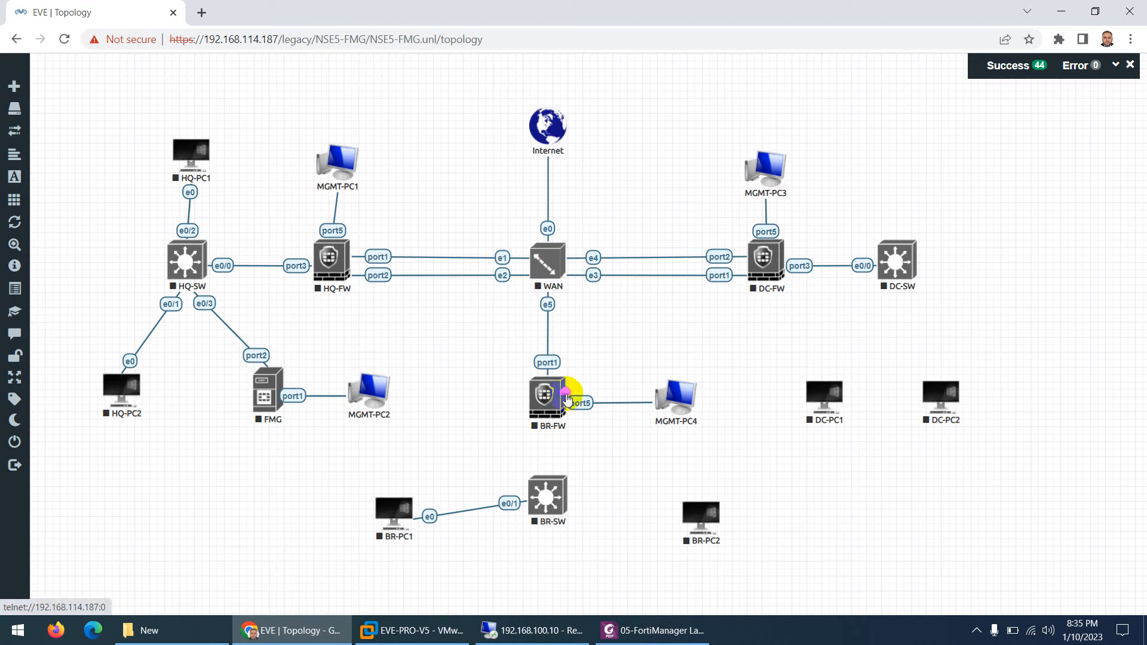
drag(567, 393, 552, 487)
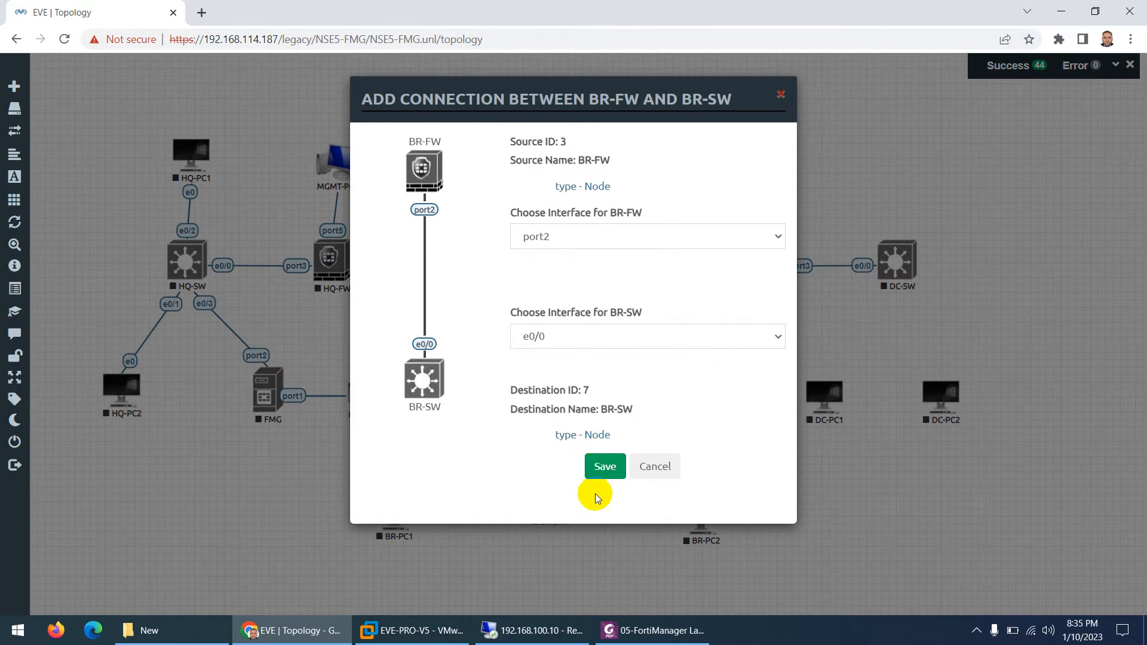
click(605, 465)
Connect e0 of BR-PC2 to e0/2 of BR-SW in EVE-NG, checking the link against the PDF diagram
click(651, 630)
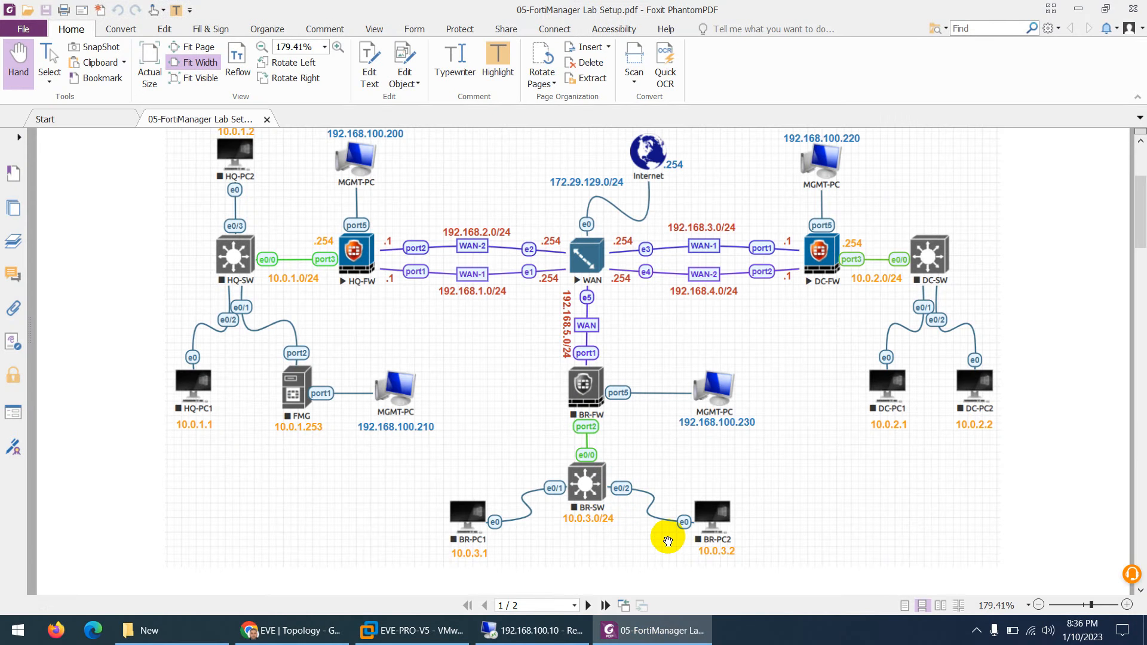
mouse_move(656, 634)
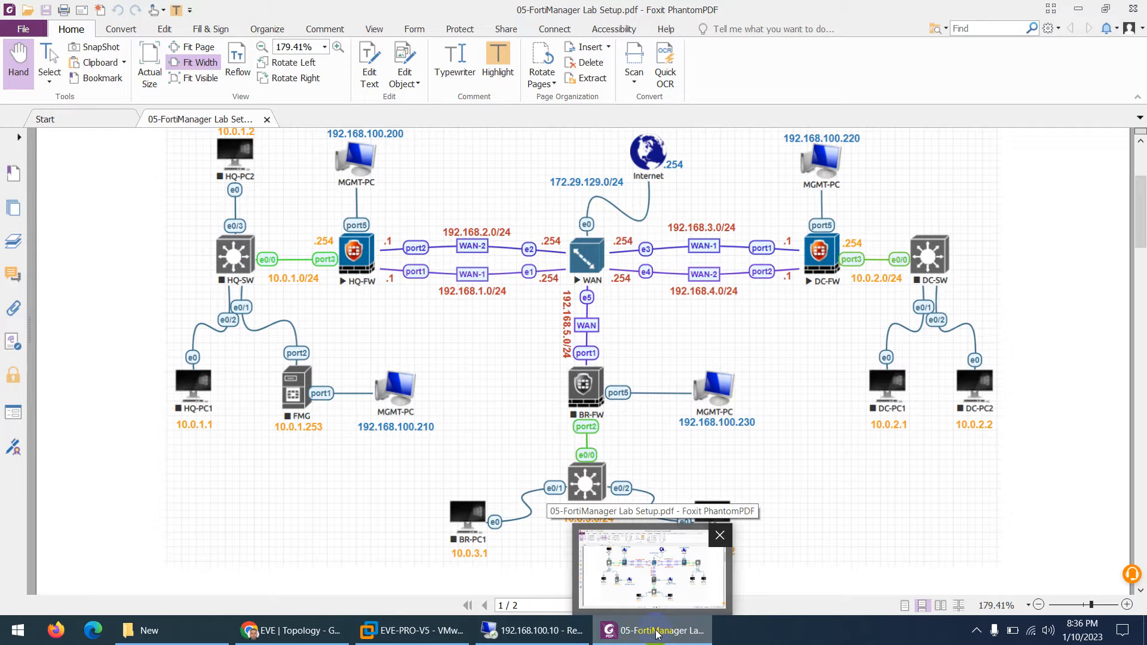
click(656, 632)
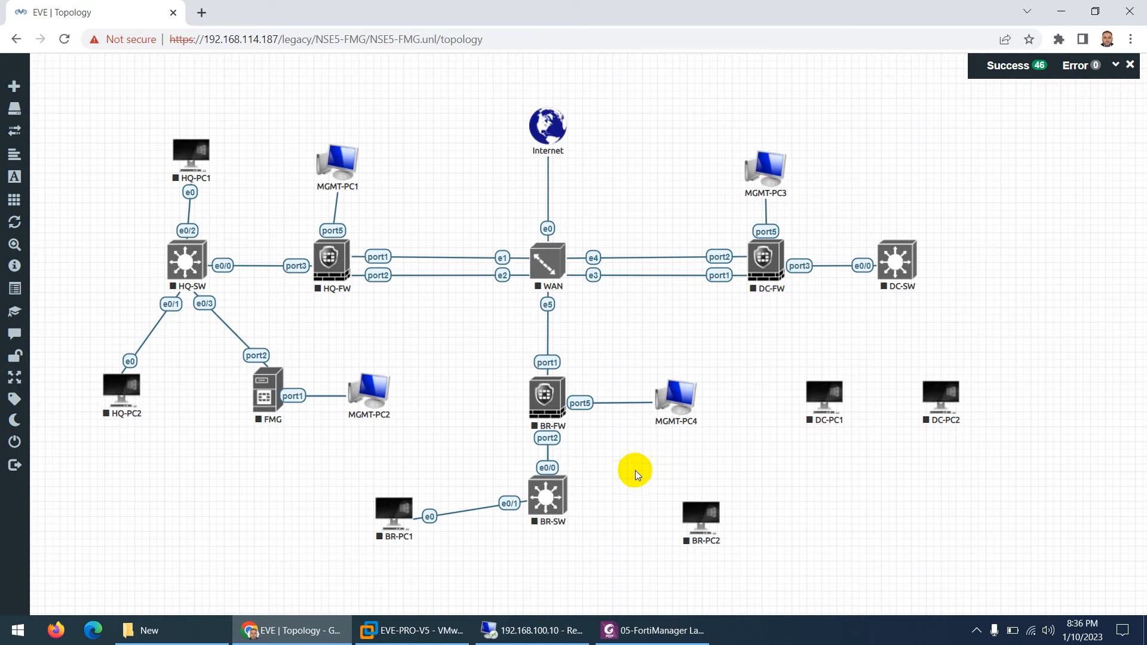
mouse_move(704, 516)
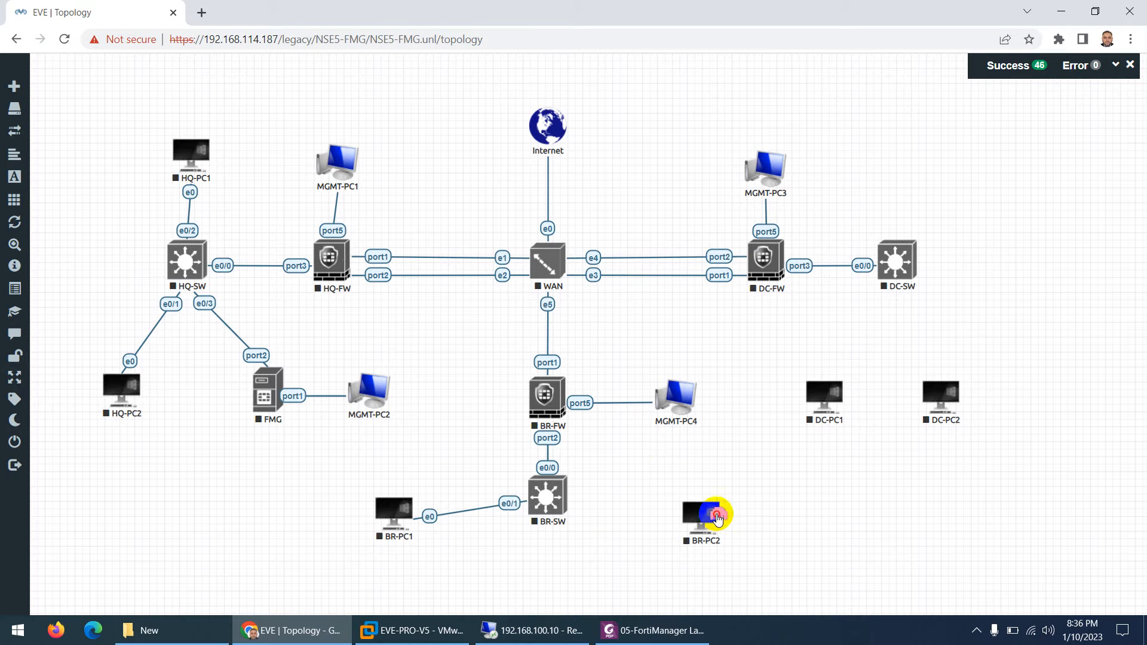
drag(717, 517, 583, 515)
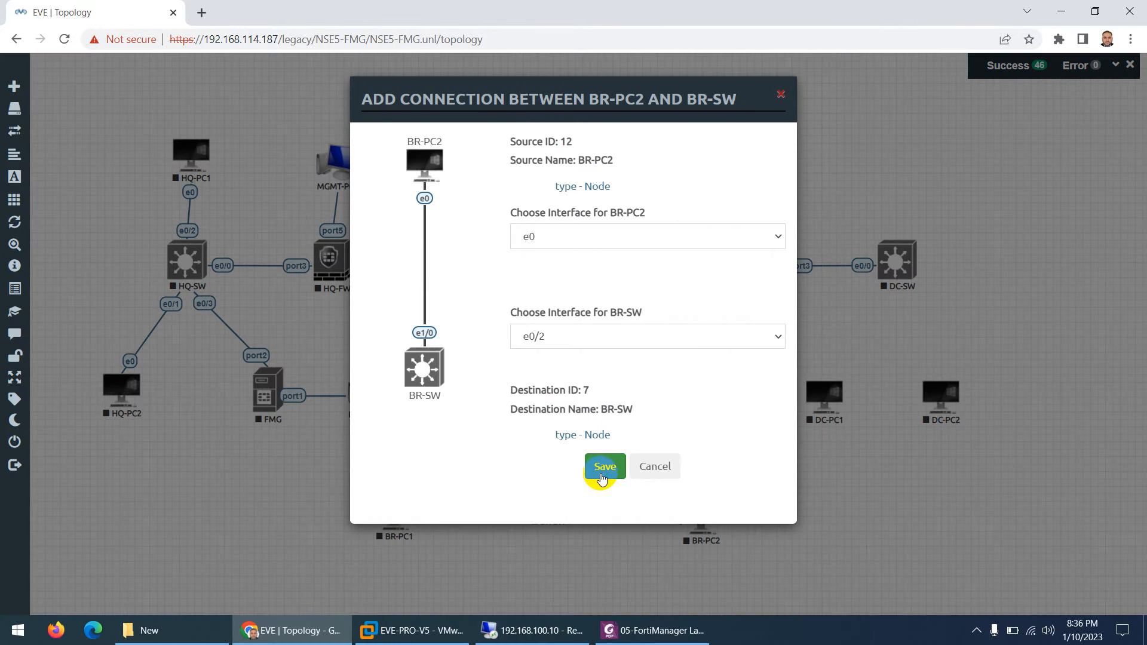
click(605, 470)
After consulting the PDF diagram, connect e0 of DC-PC1 to e0/1 of DC-SW in EVE-NG
click(650, 630)
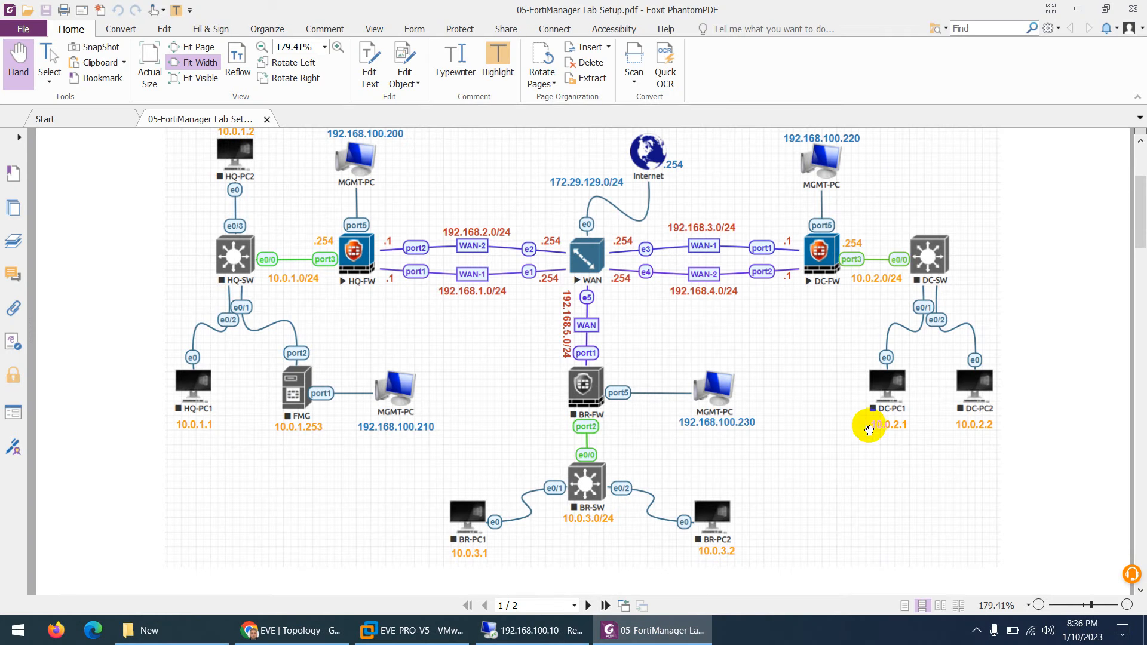
click(648, 631)
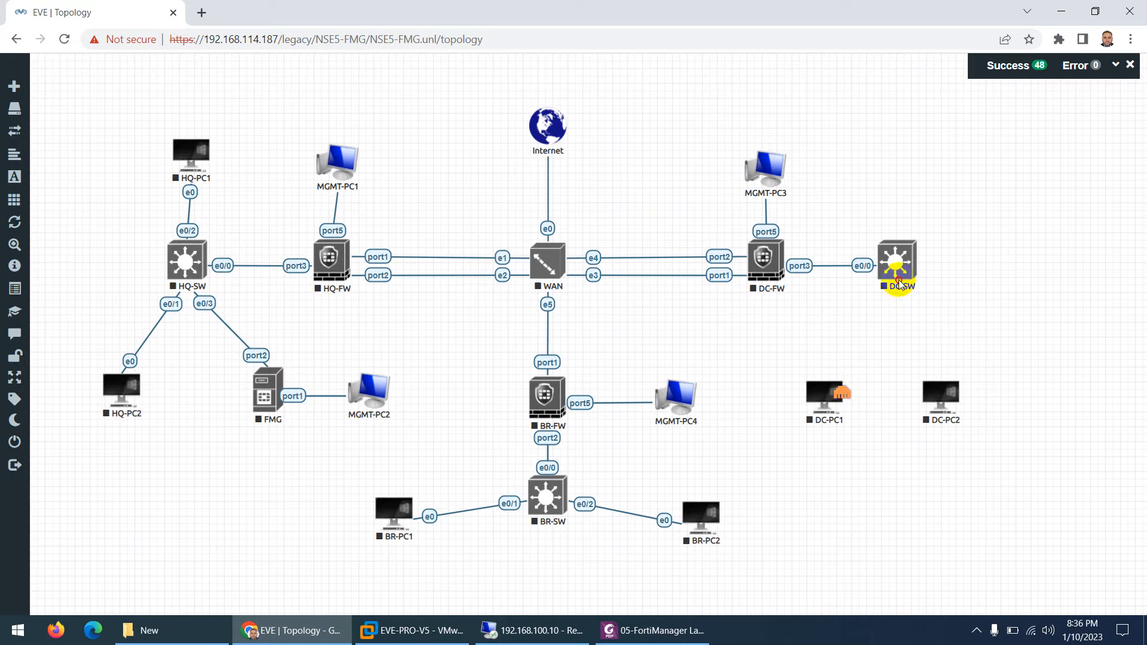
drag(899, 281, 898, 265)
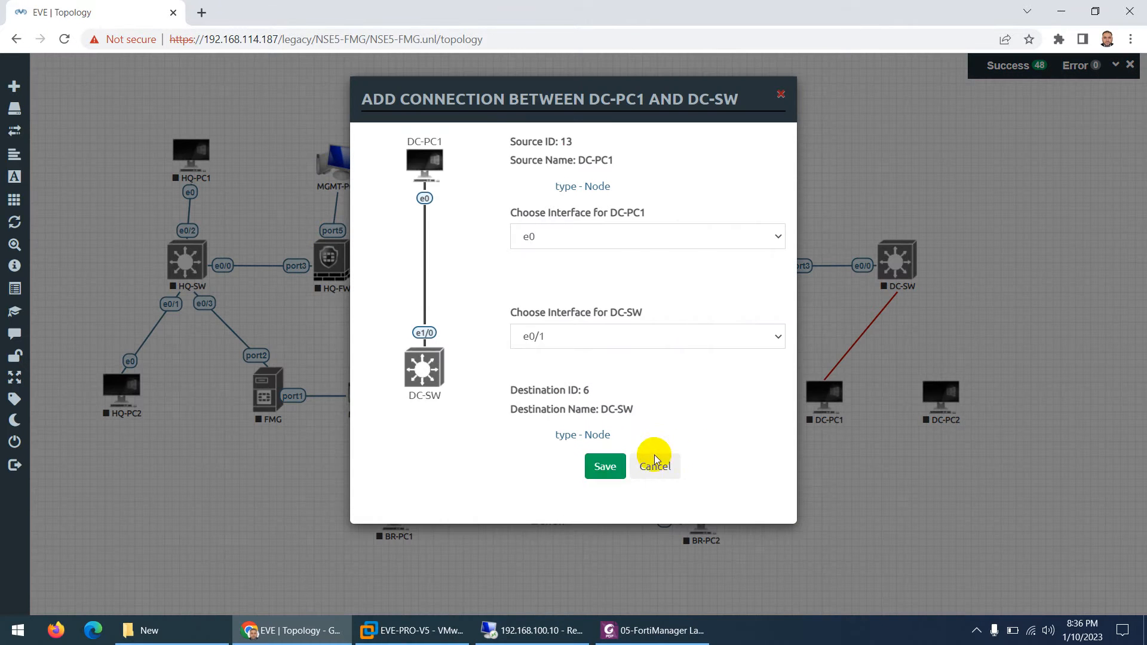
click(606, 459)
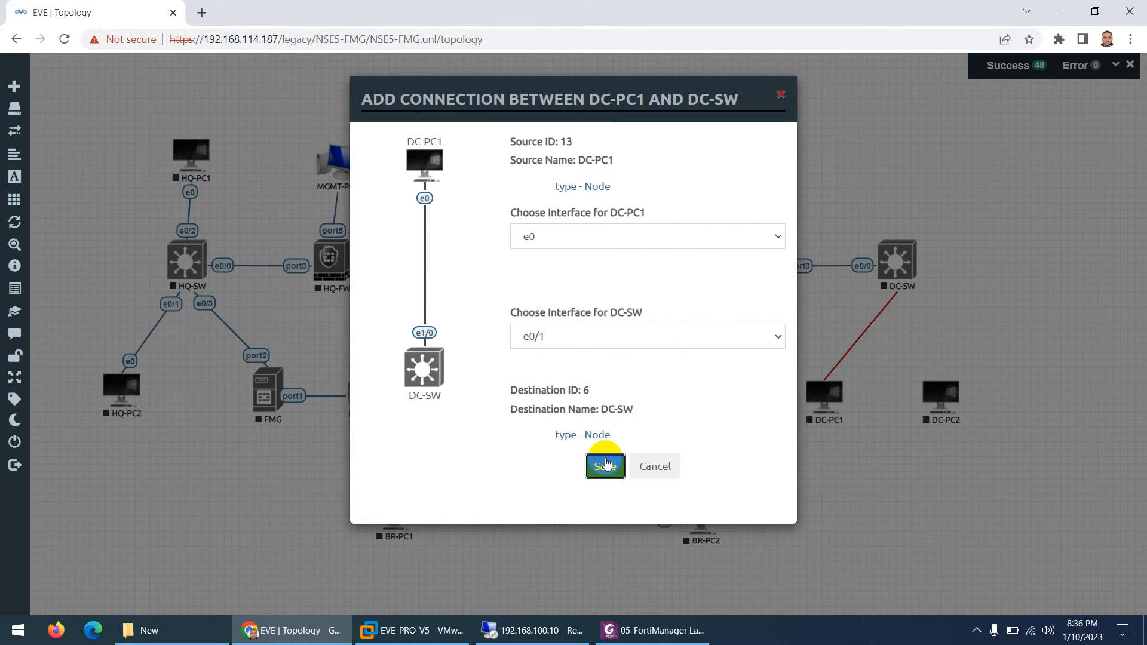
Verify the DC-PC2 link in the PDF diagram, and connect e0 of DC-PC2 to e0/2 of DC-SW in EVE-NG
click(668, 637)
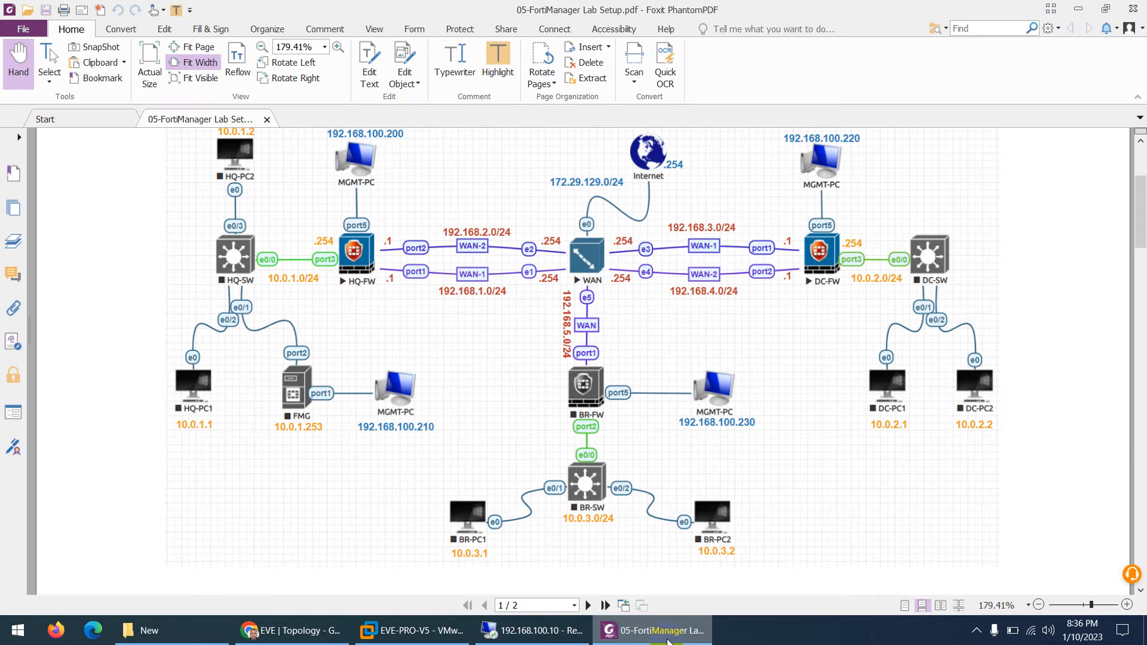
click(668, 638)
key(F5)
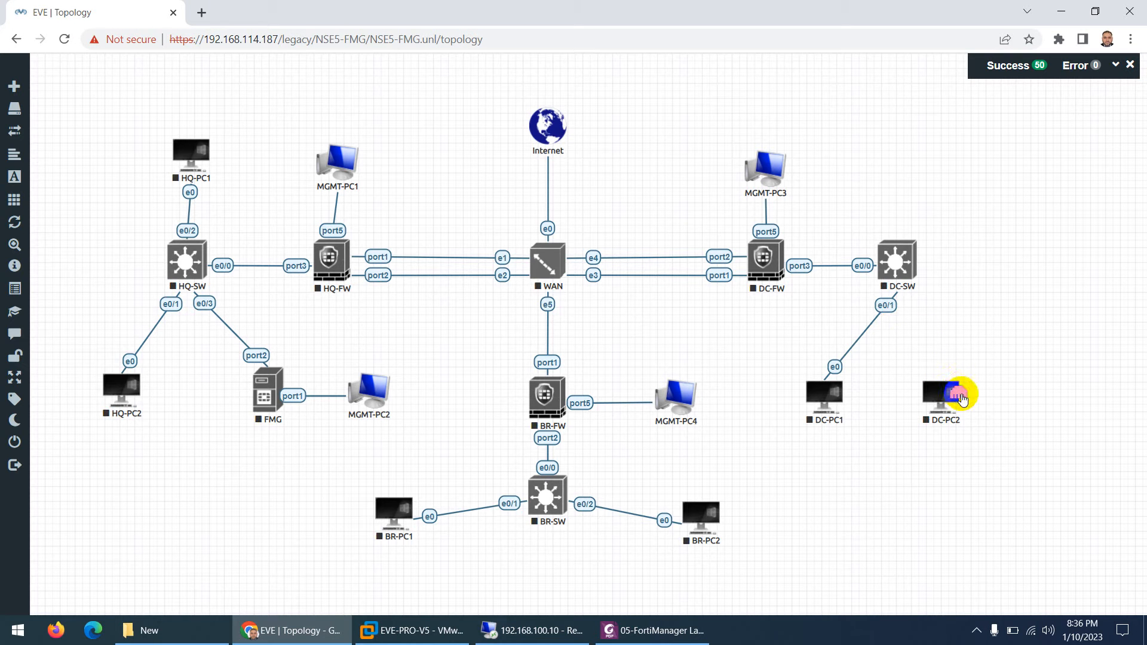
drag(959, 396, 896, 263)
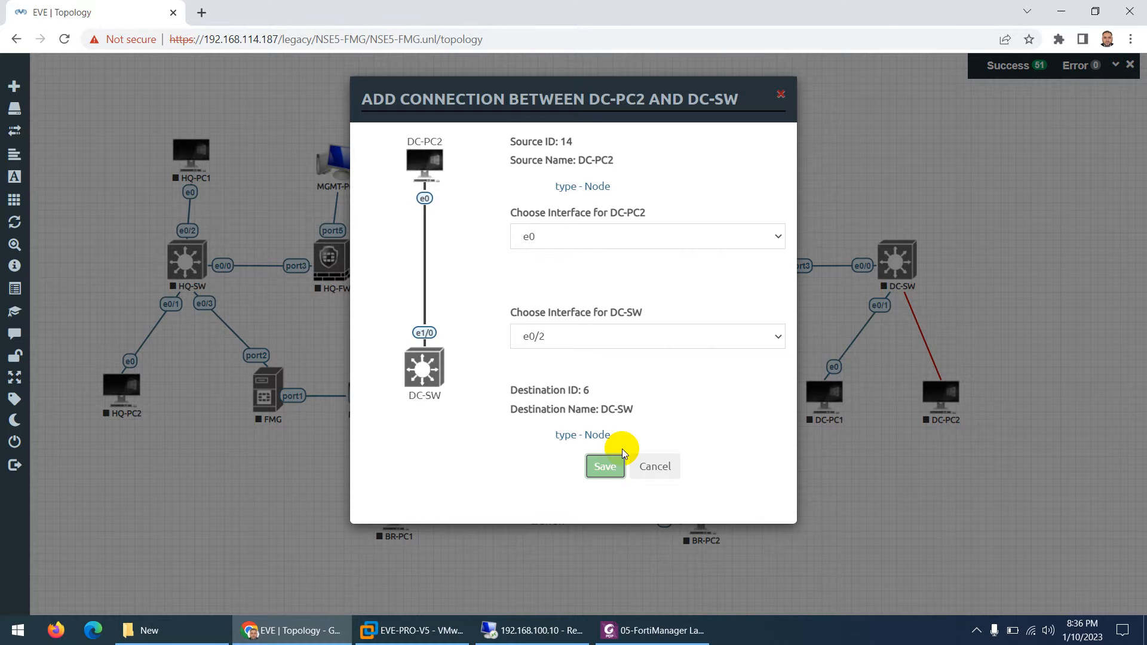
click(622, 451)
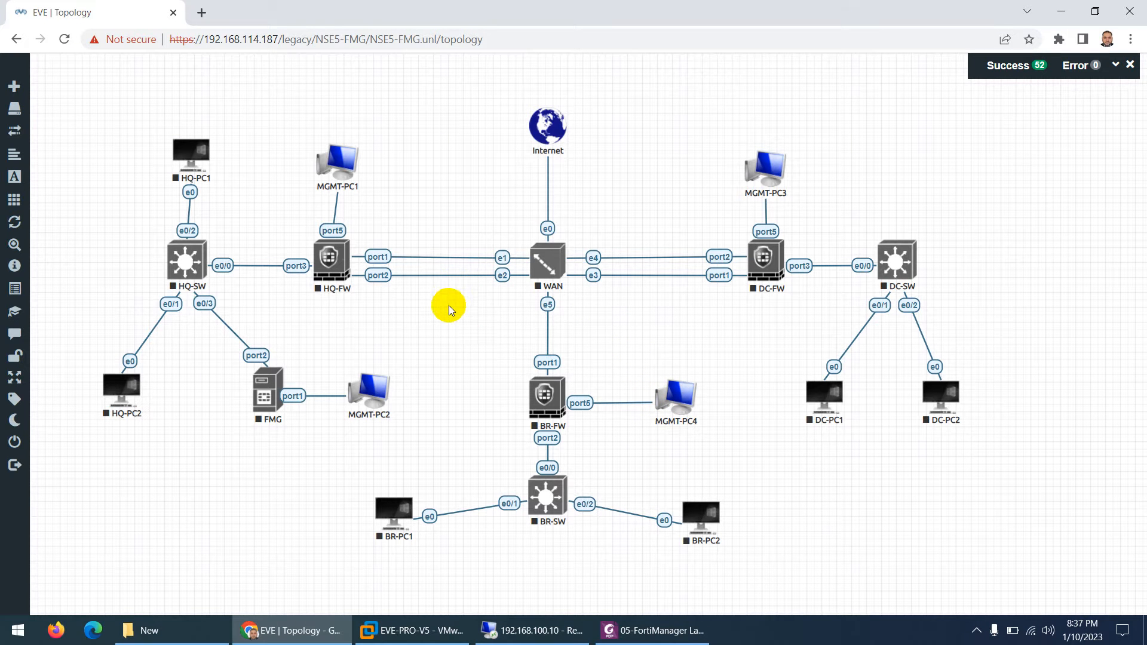
Add a text label reading 192.168.1.0/24 to the empty canvas area between HQ-FW and BR-FW
right_click(421, 314)
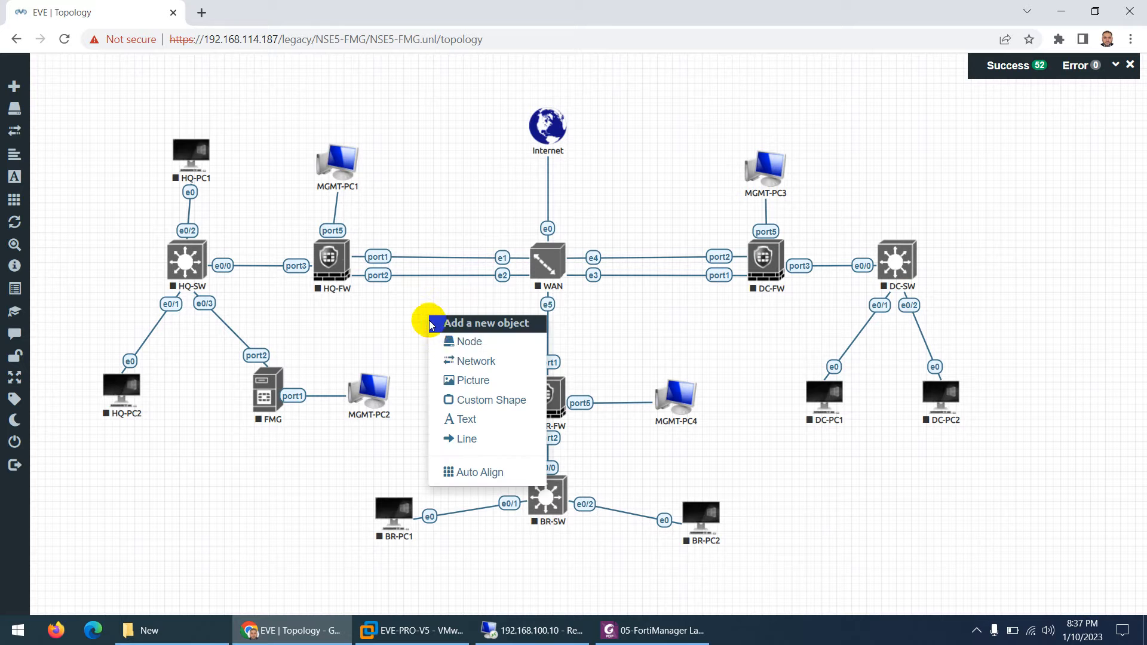
click(474, 418)
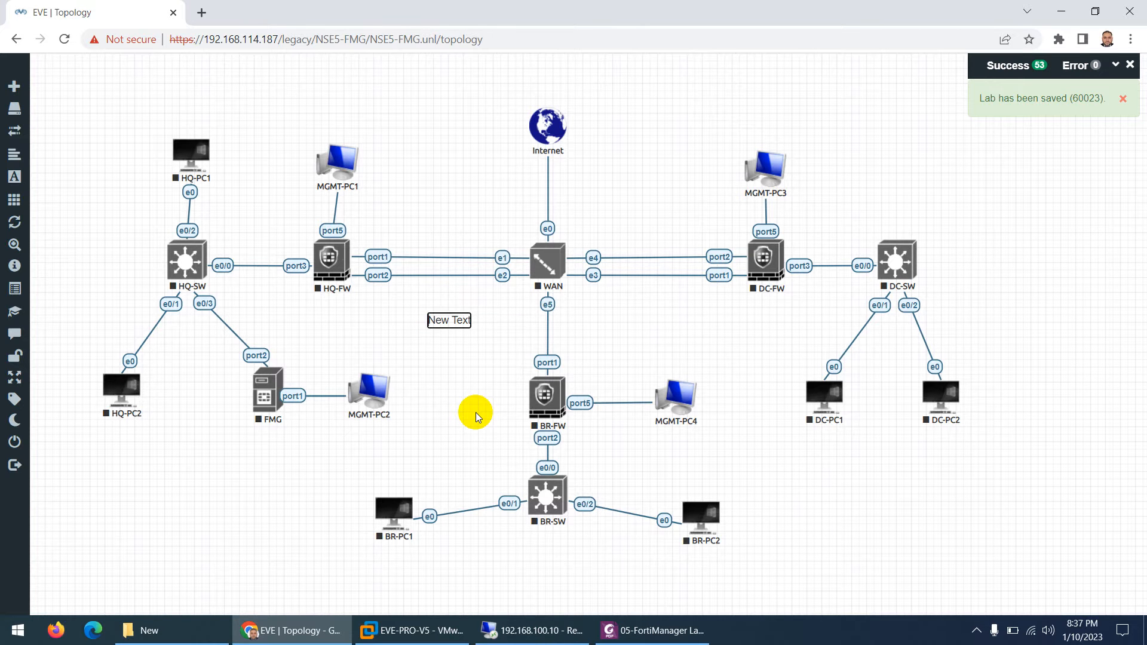
key(ctrl+a)
text(192)
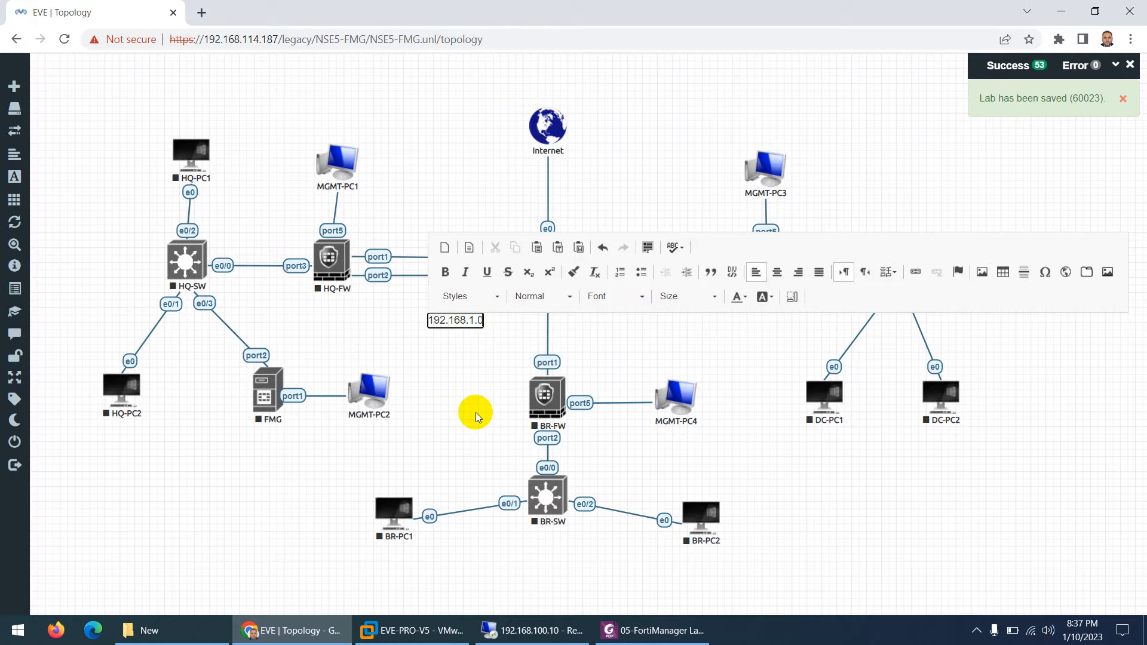
Format the 192.168.1.0/24 label as bold dark orange text and place it above the link between HQ-FW port1 and WAN e1
key(ctrl+a)
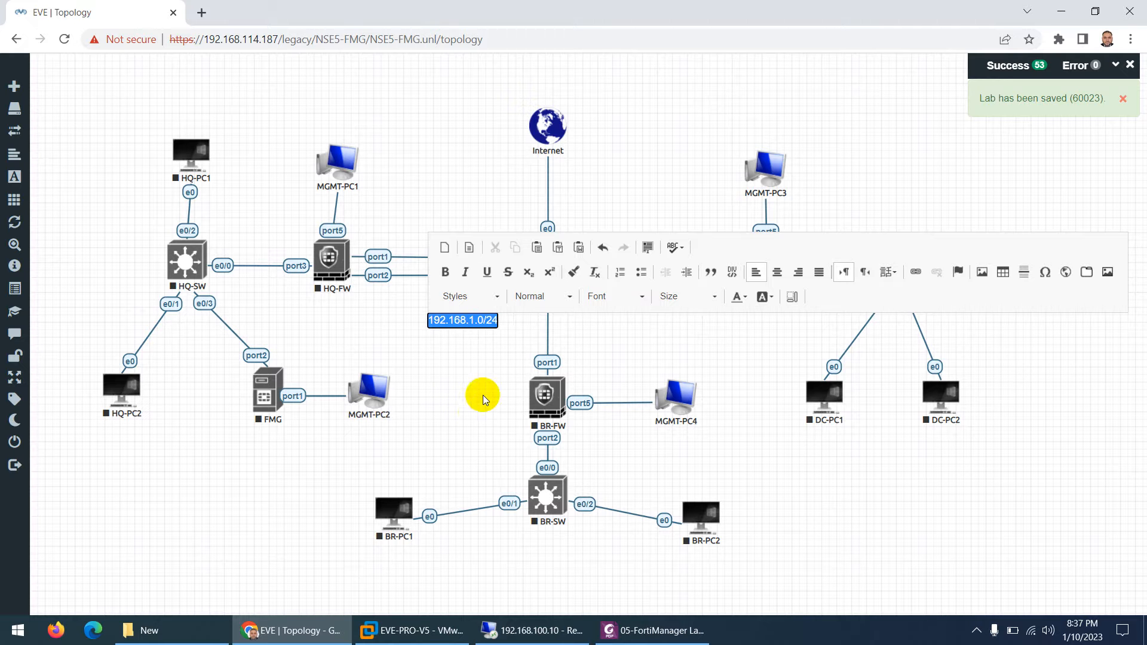
click(445, 272)
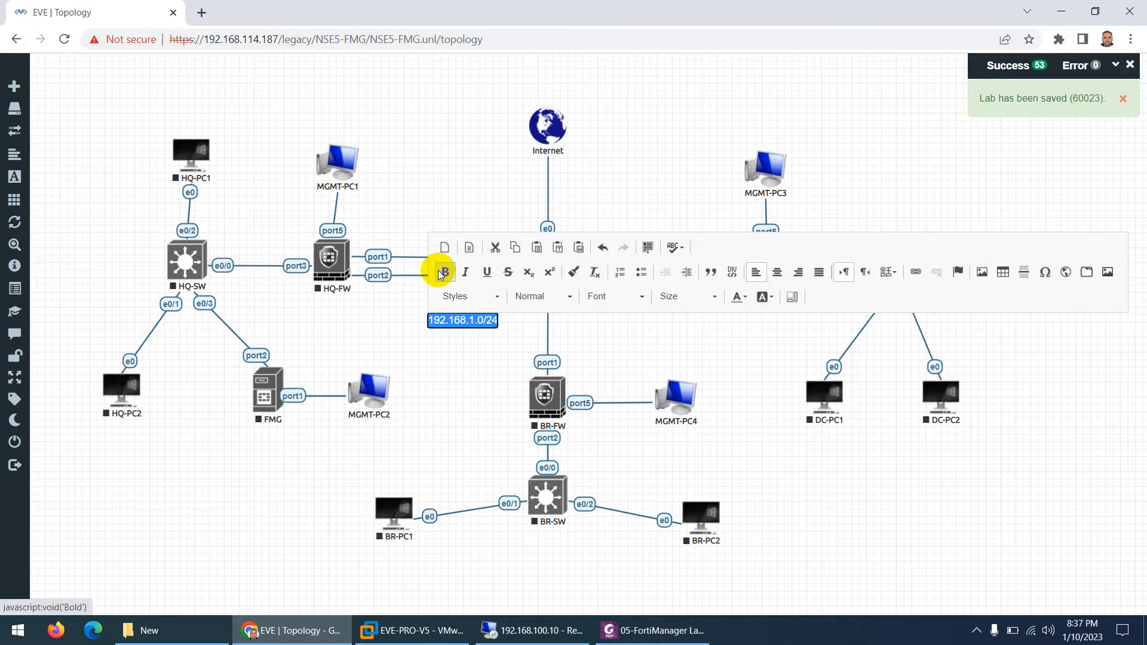
click(738, 297)
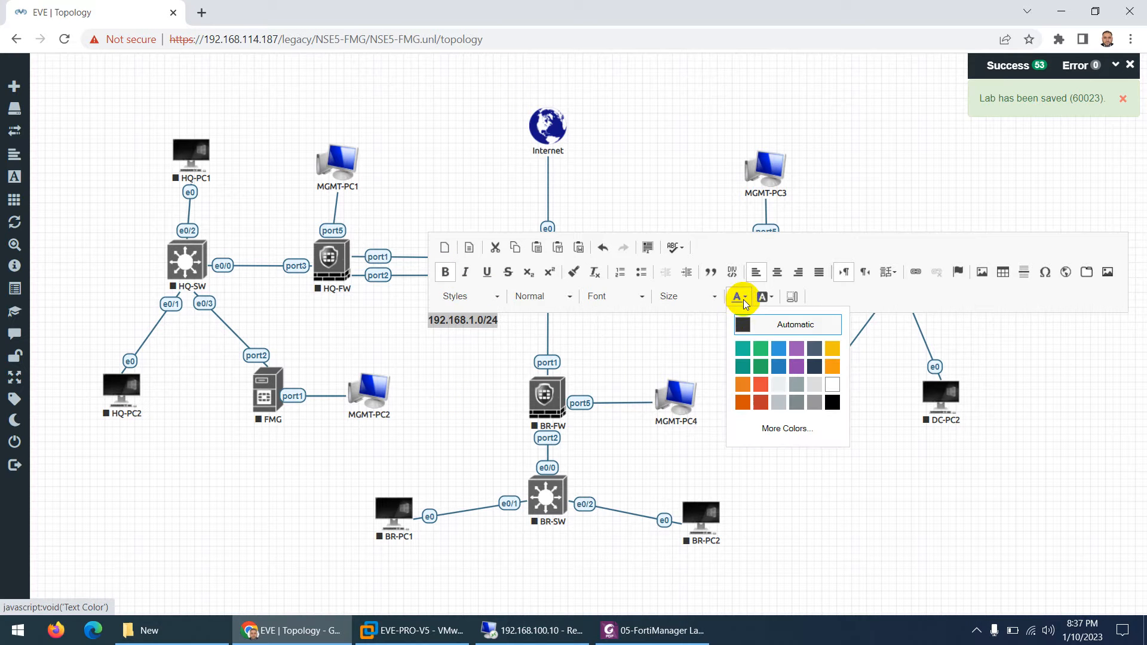
click(747, 406)
click(472, 319)
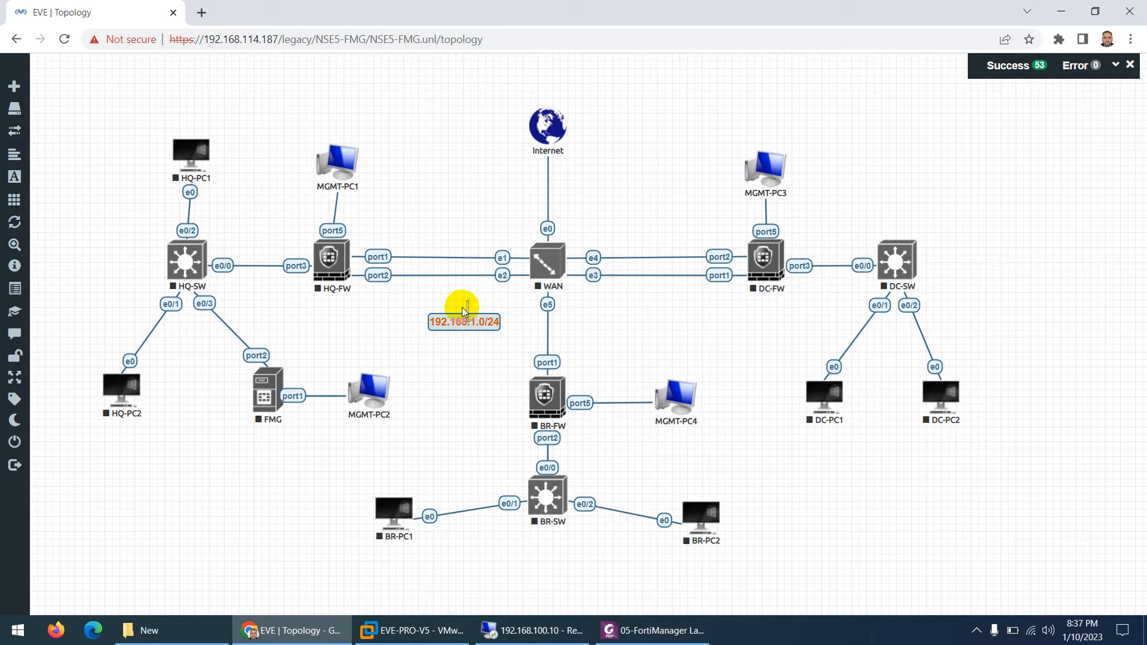
drag(470, 318, 449, 247)
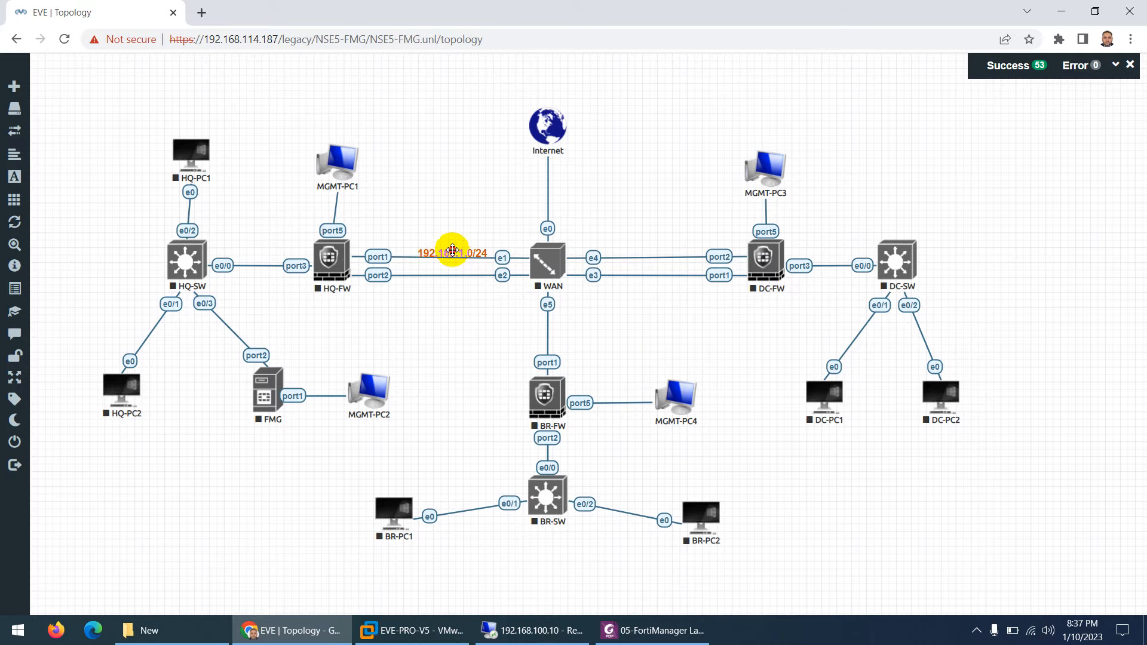
After checking the PDF diagram, duplicate the 192.168.1.0/24 label in EVE-NG and place the copy below the link between HQ-FW port2 and WAN e2
click(650, 641)
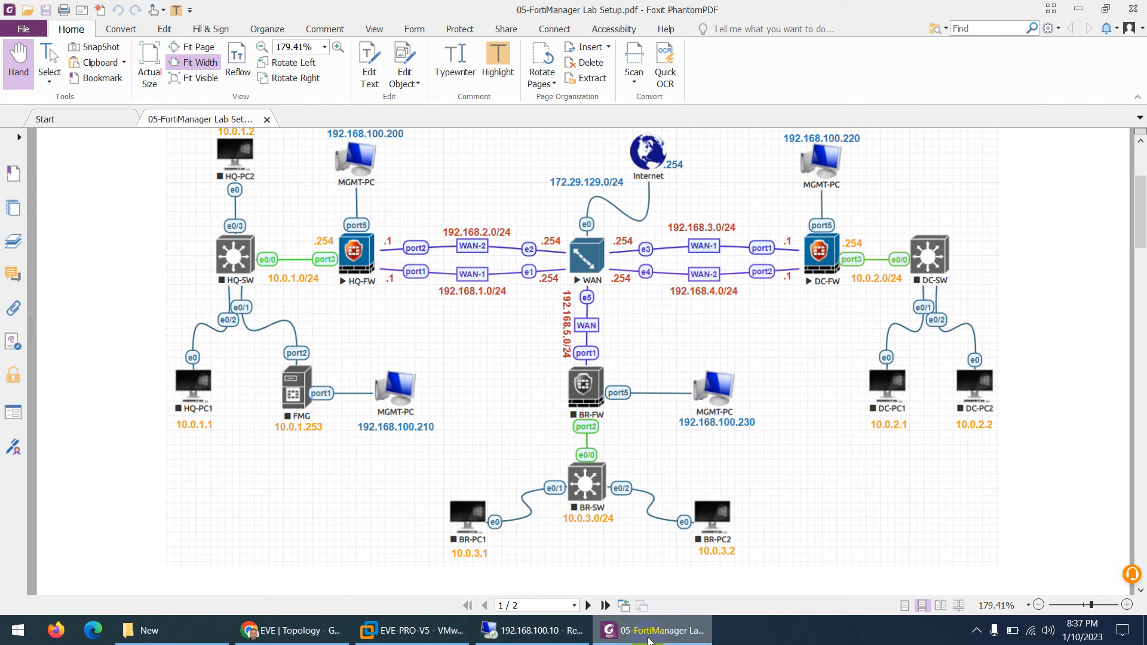
click(650, 641)
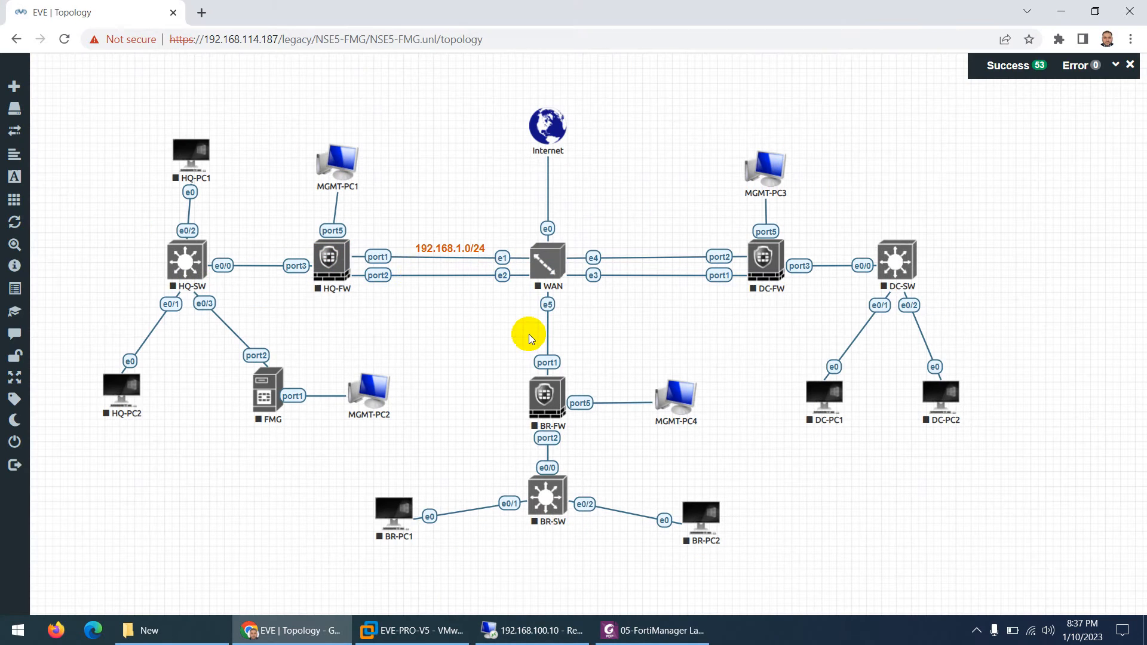
right_click(451, 249)
click(491, 277)
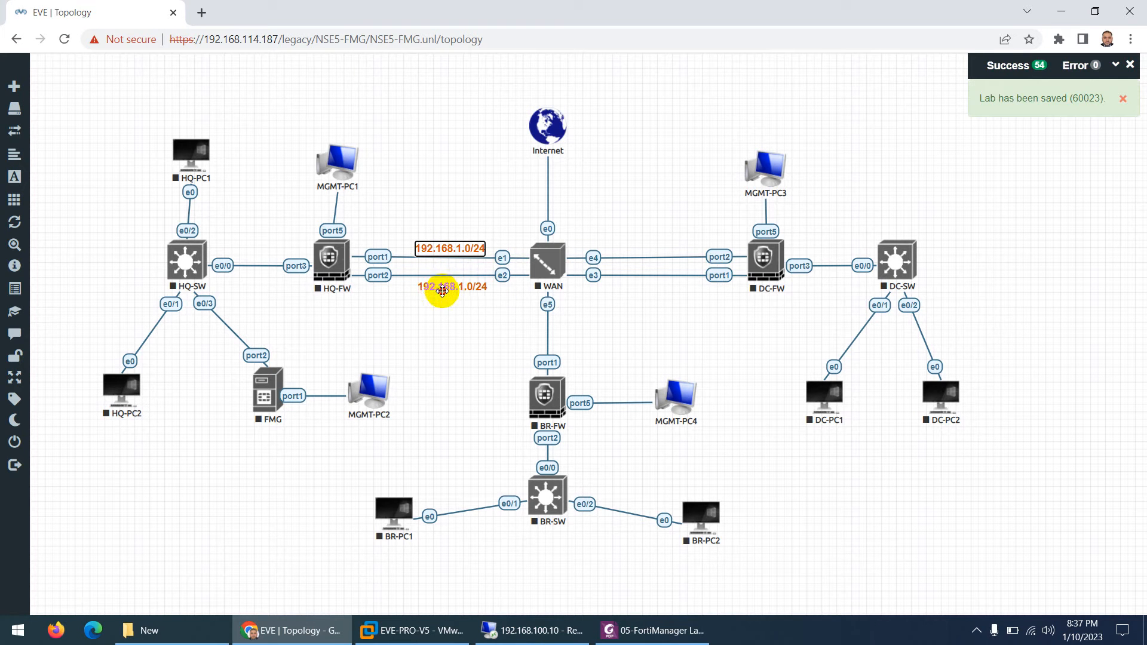
drag(442, 291, 436, 288)
Change the text of the copied label below the HQ-FW port2 link to 192.168.2.0/24
click(455, 286)
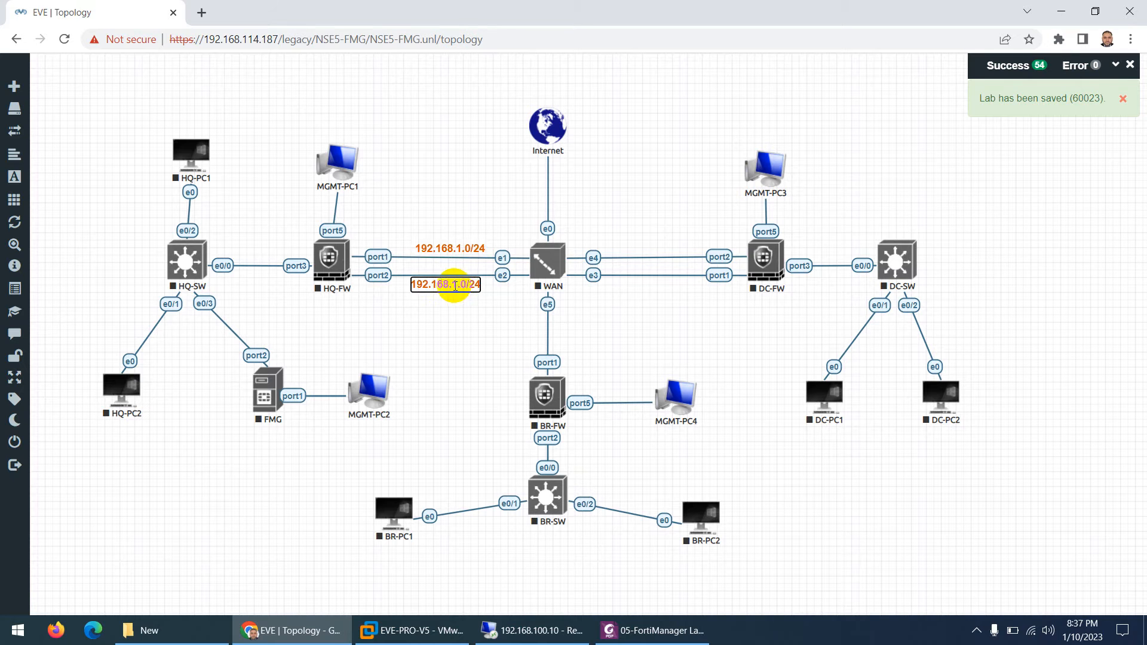
double_click(455, 286)
key(BackSpace)
text(2)
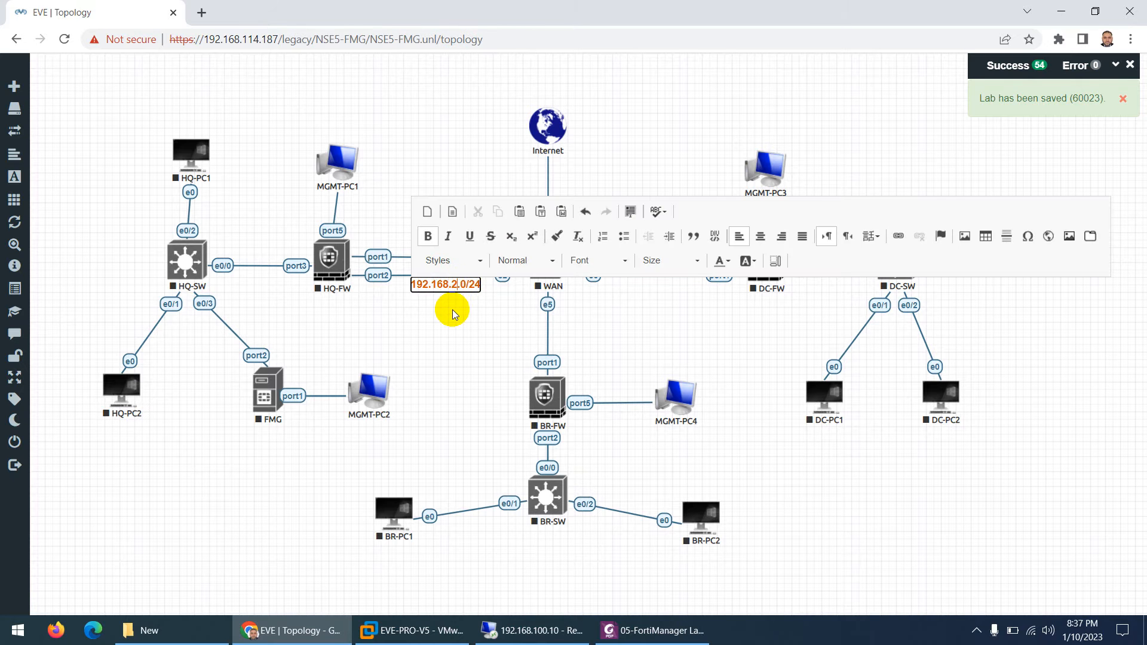
click(453, 310)
Duplicate the 192.168.2.0/24 label, place the copy below the link between WAN e3 and DC-FW port1, and change it to 192.168.3.0/24
right_click(458, 288)
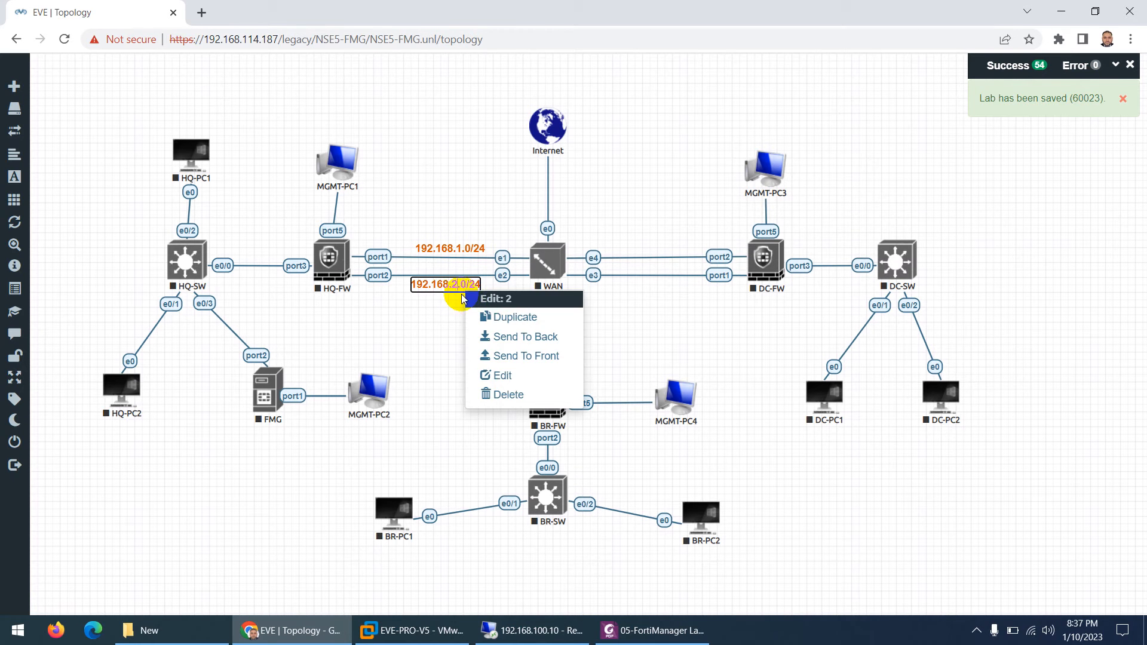
click(497, 316)
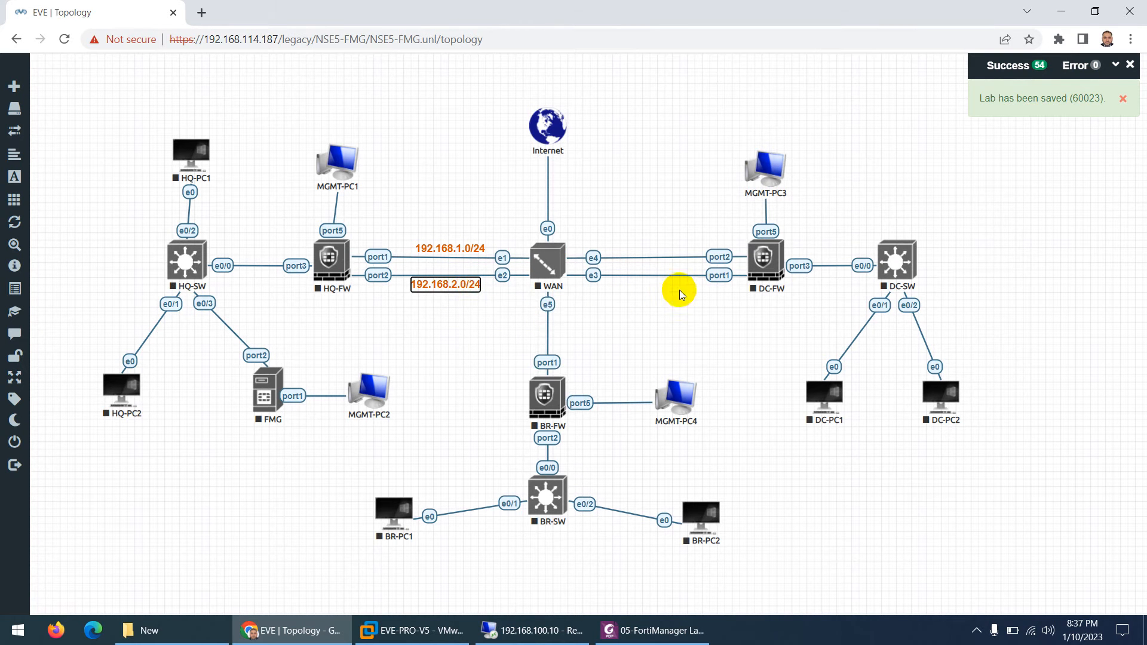
drag(448, 315, 623, 287)
double_click(652, 284)
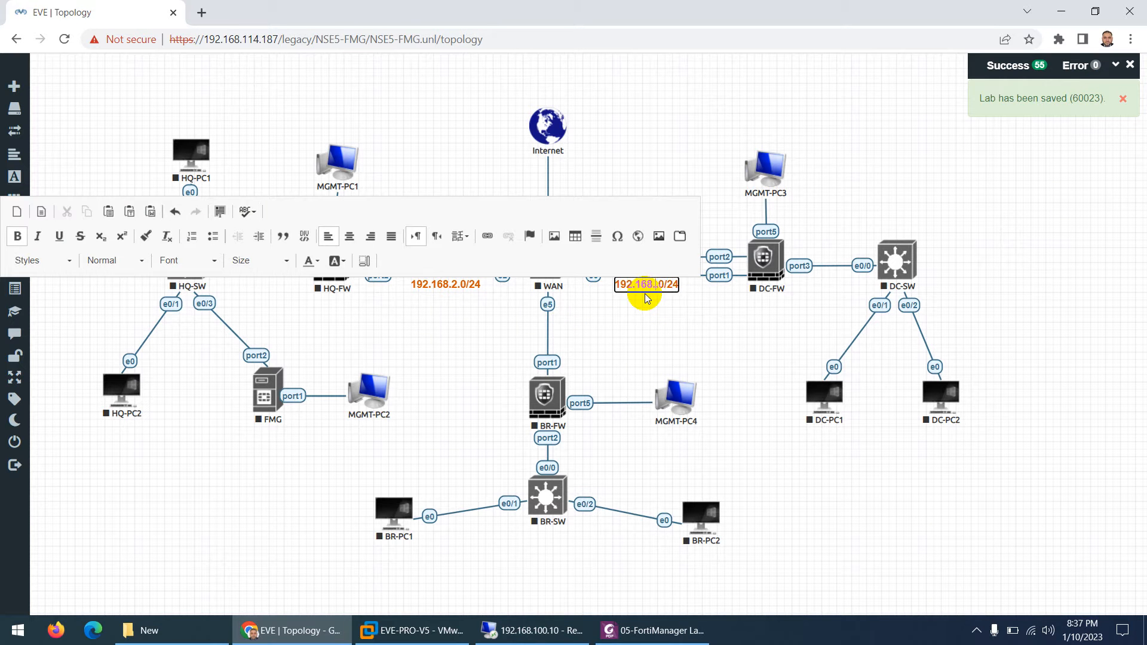
click(646, 299)
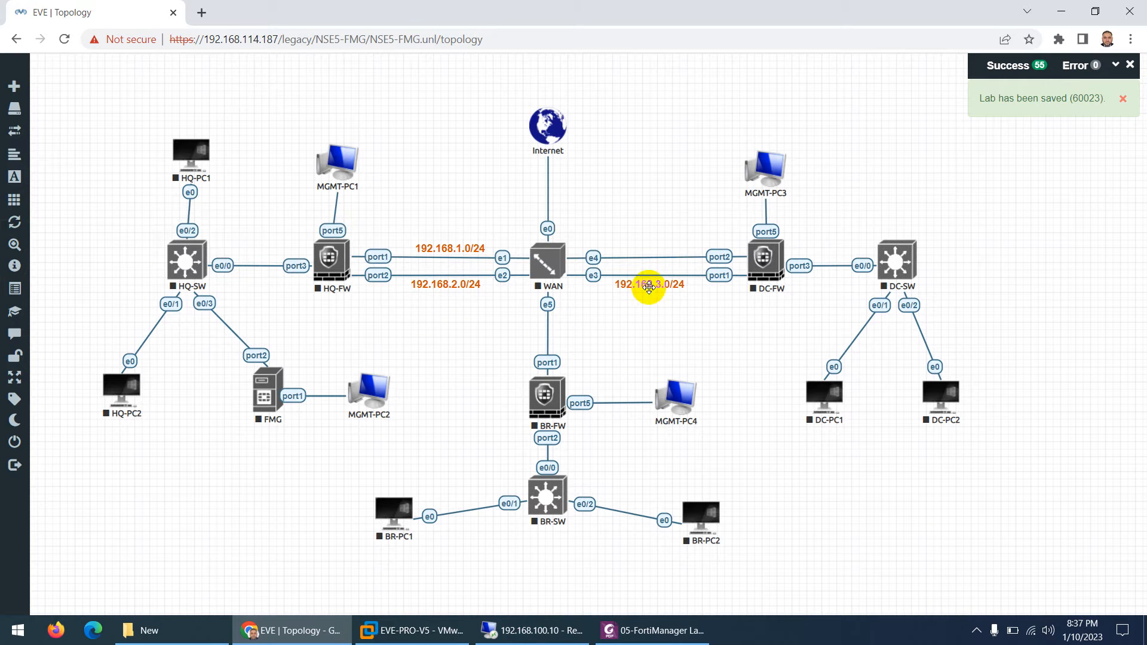
Duplicate the 192.168.3.0/24 label, place the copy above the link between WAN e4 and DC-FW port2, and change it to 192.168.4.0/24
right_click(650, 285)
click(651, 318)
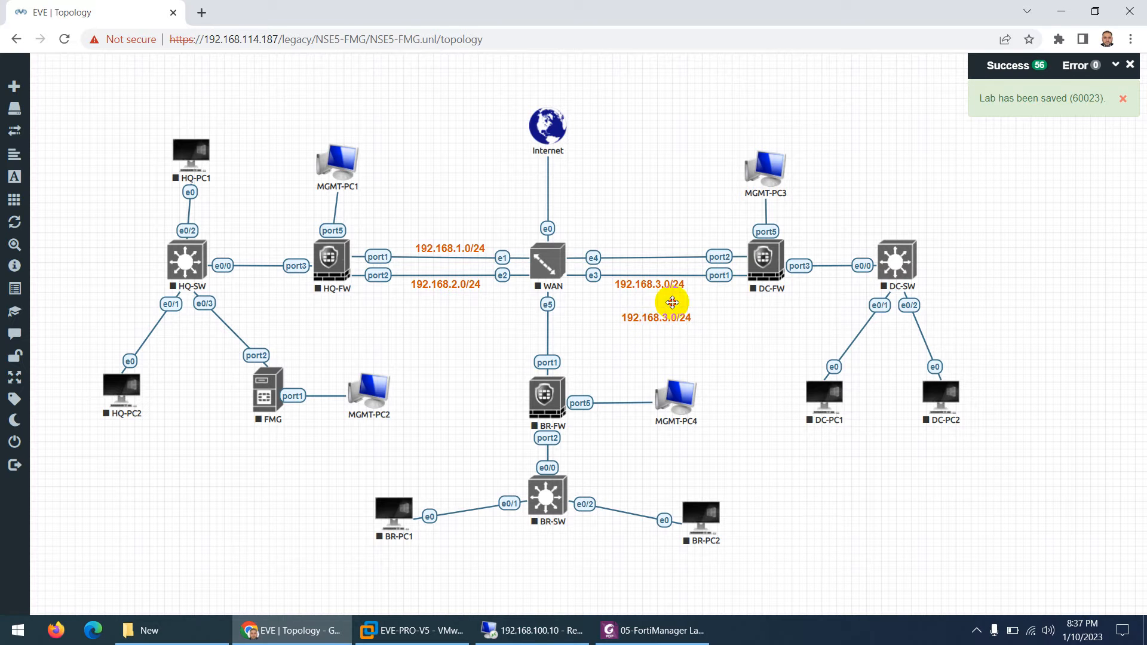
drag(672, 303, 653, 243)
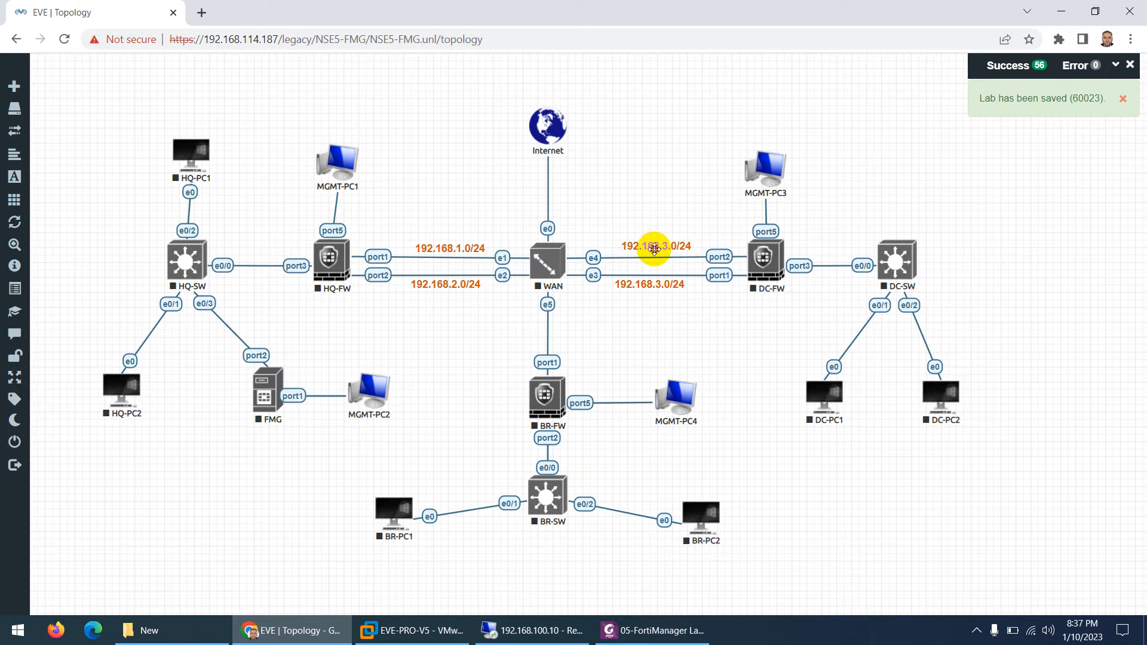
double_click(663, 247)
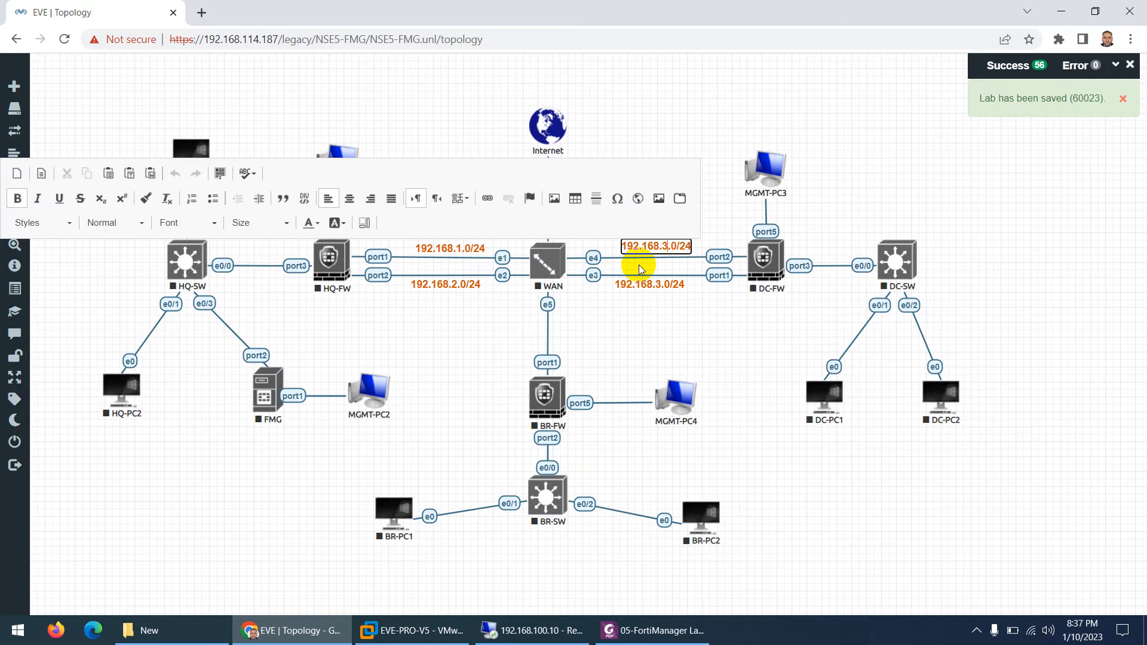
key(BackSpace)
text(4)
click(618, 324)
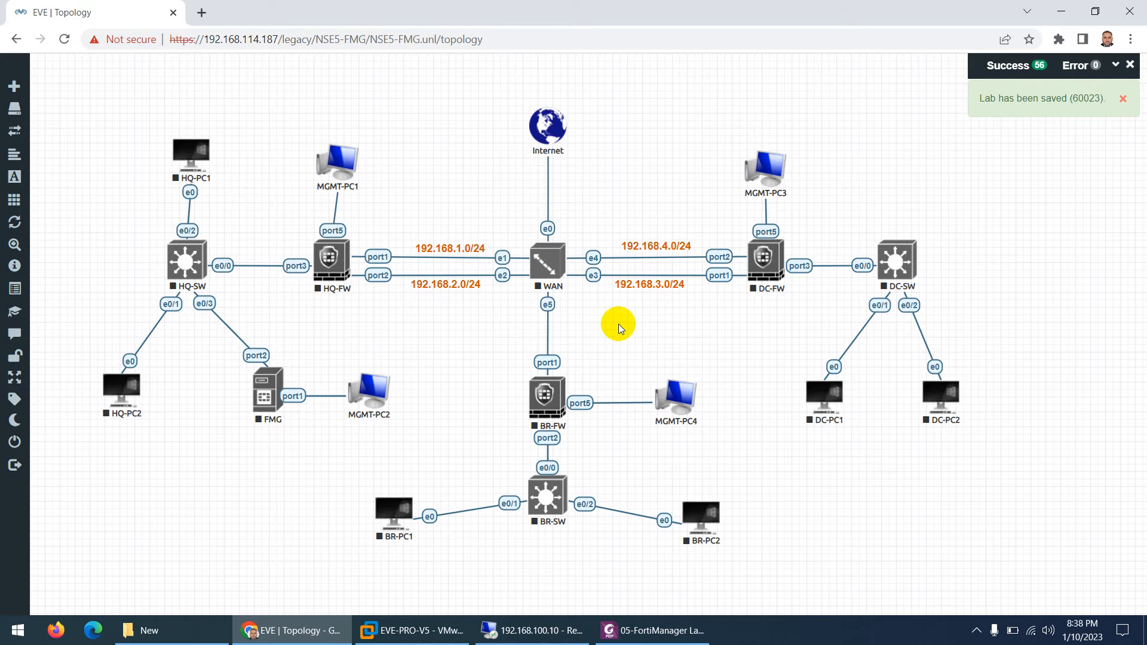
right_click(386, 257)
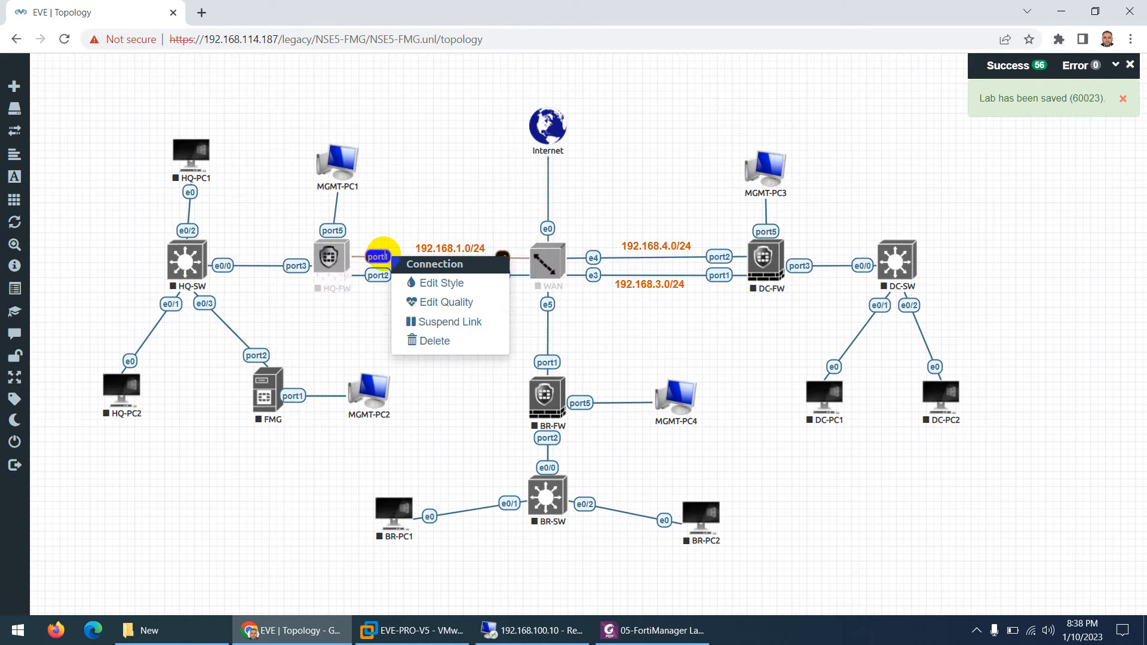
click(436, 305)
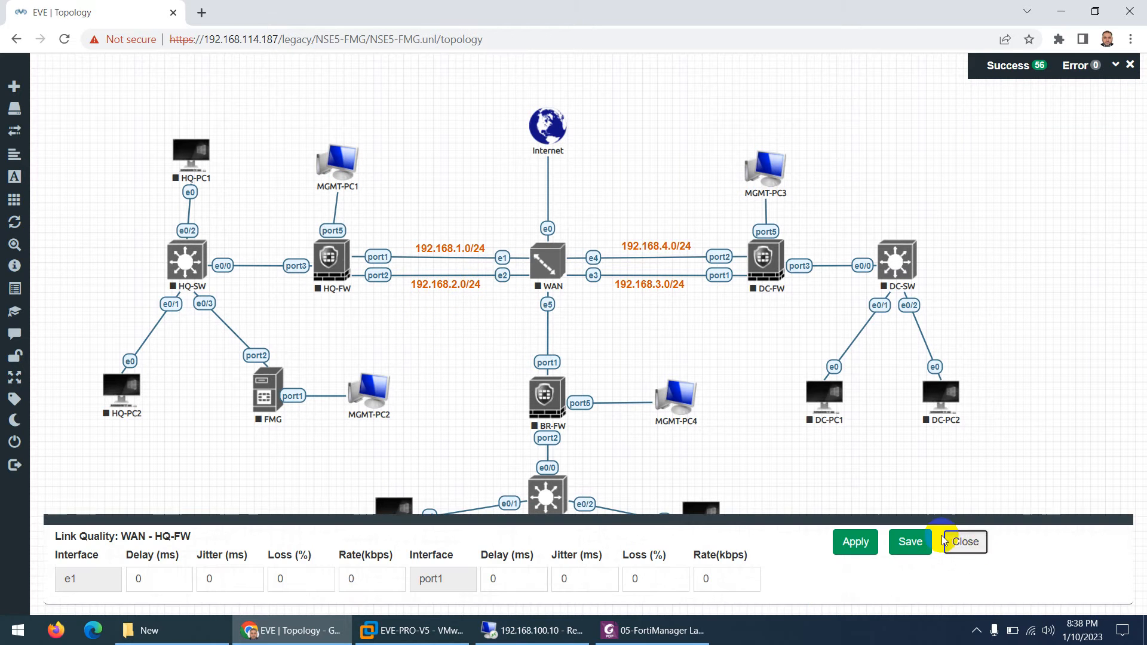
click(943, 541)
Set the HQ-FW port1 to WAN e1 link style to StateMachine and move the 192.168.1.0/24 label just above the curved link
right_click(385, 256)
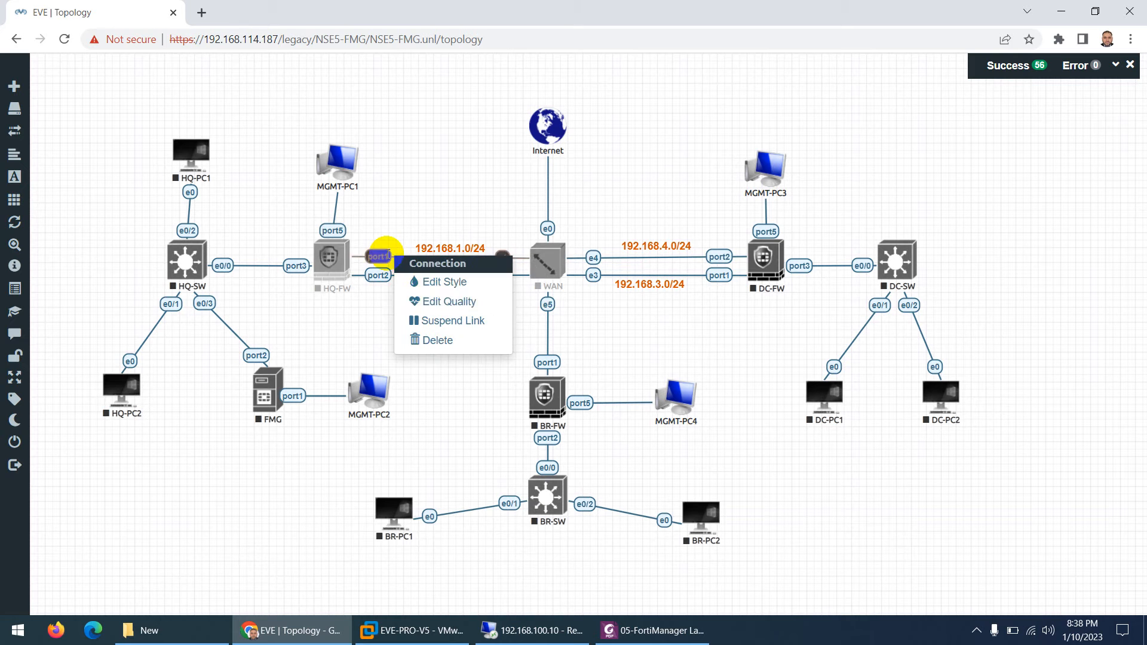
click(446, 282)
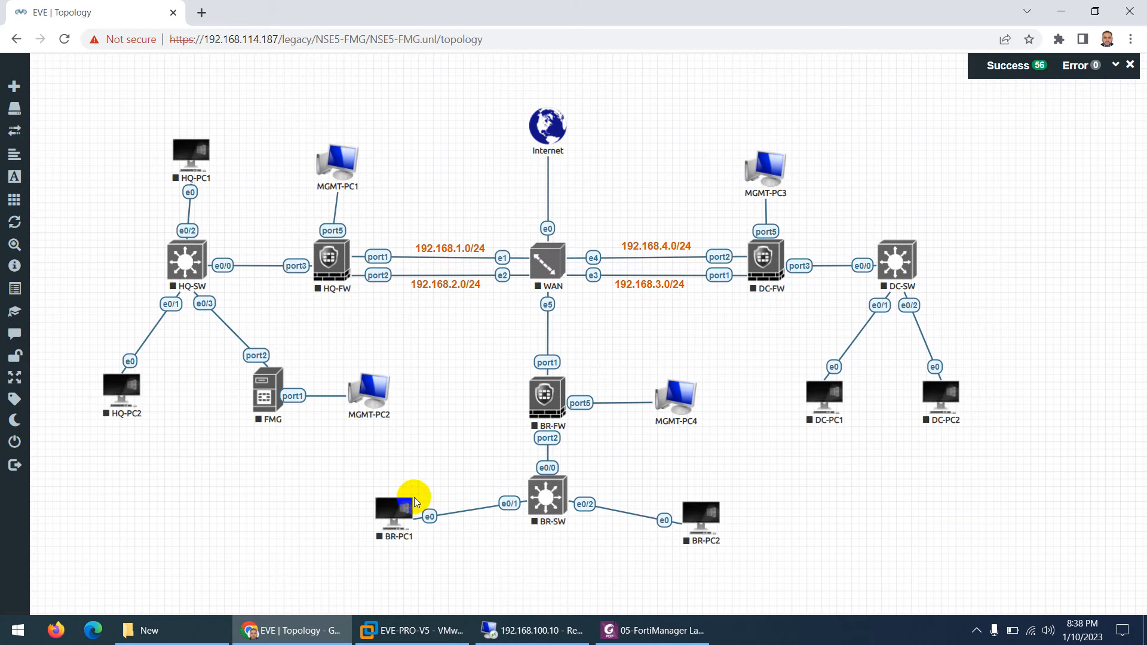
click(380, 579)
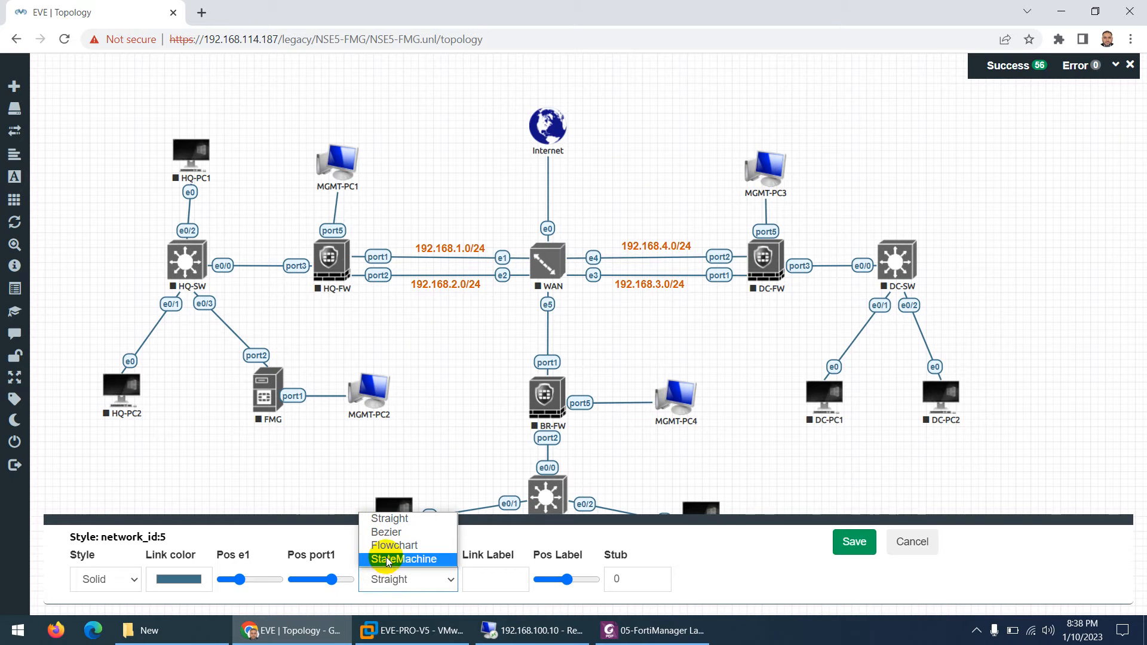
click(389, 561)
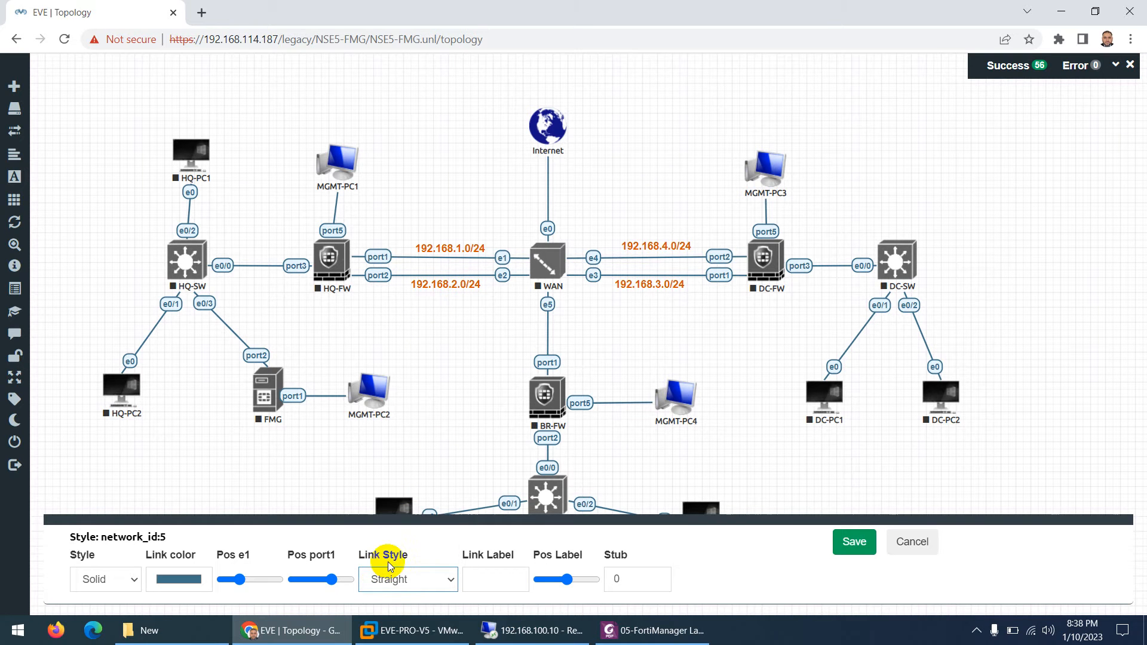
click(855, 541)
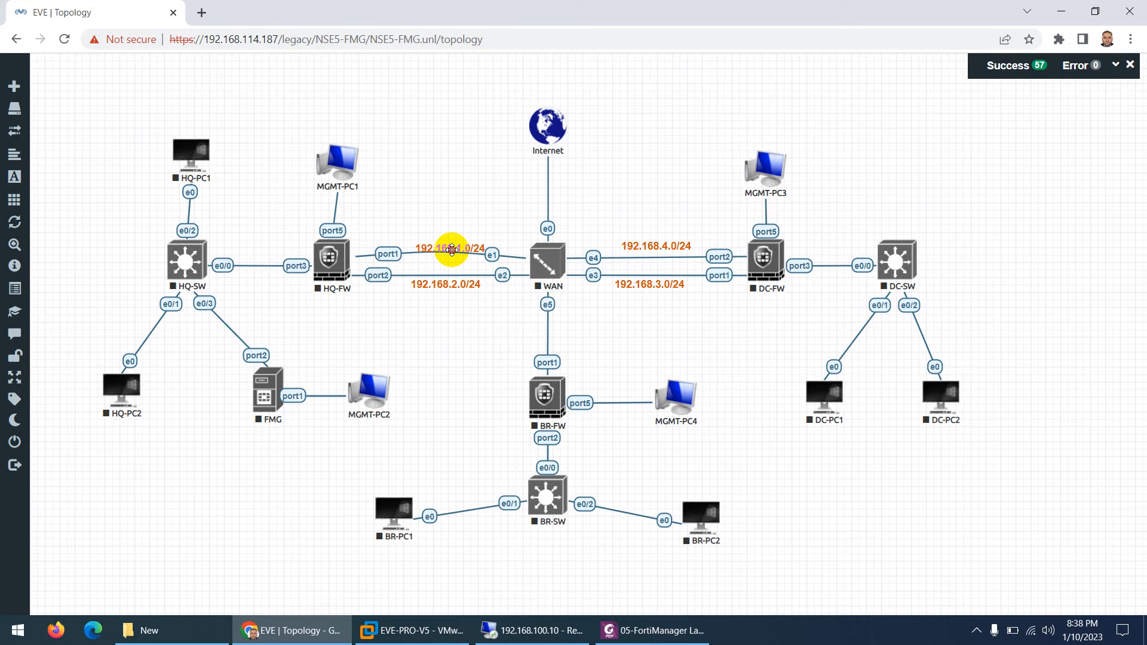
drag(452, 250, 448, 239)
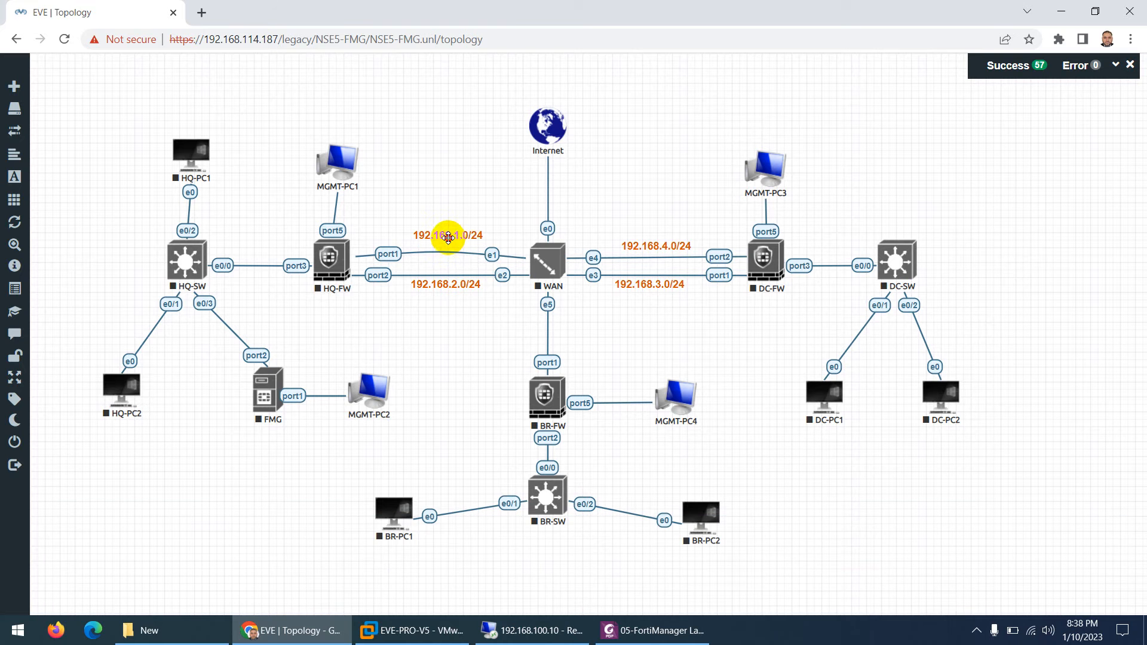
Set the HQ-FW port2 to WAN e2 link style to StateMachine and move the 192.168.2.0/24 label just below the curved link
right_click(383, 274)
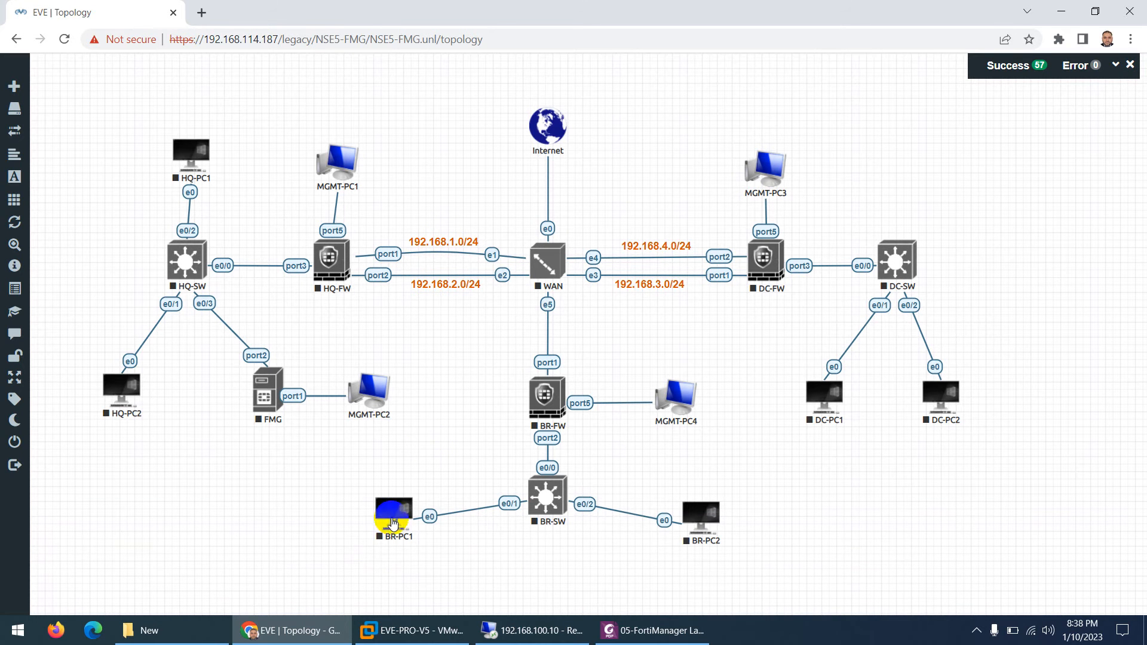
click(384, 583)
click(402, 563)
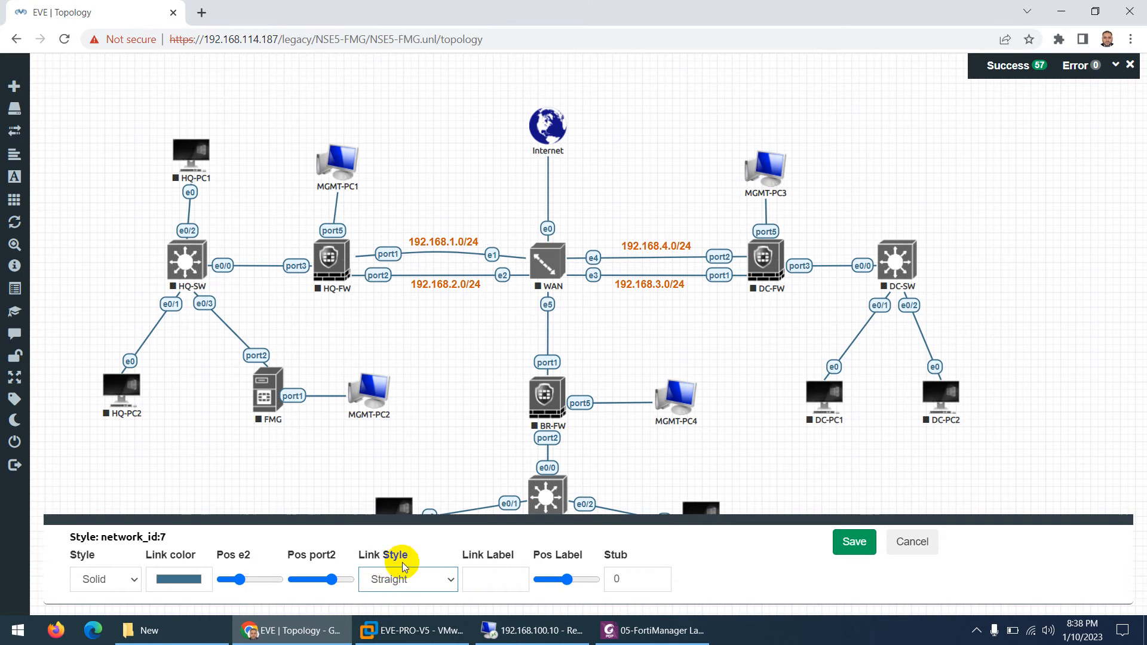
click(851, 541)
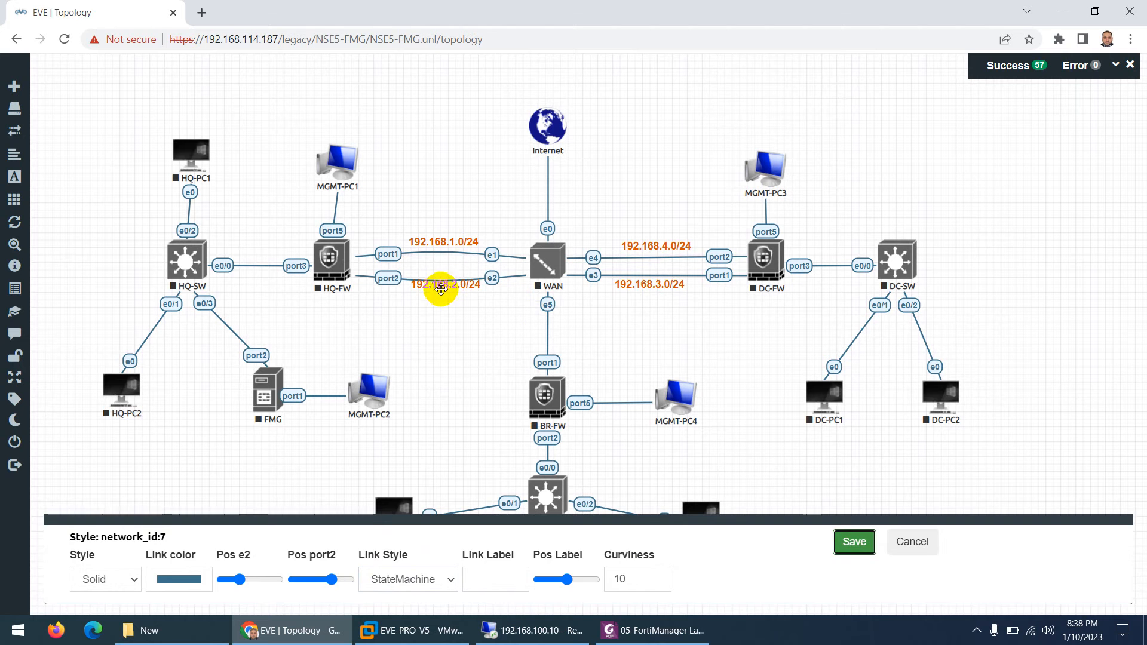
drag(442, 288, 442, 301)
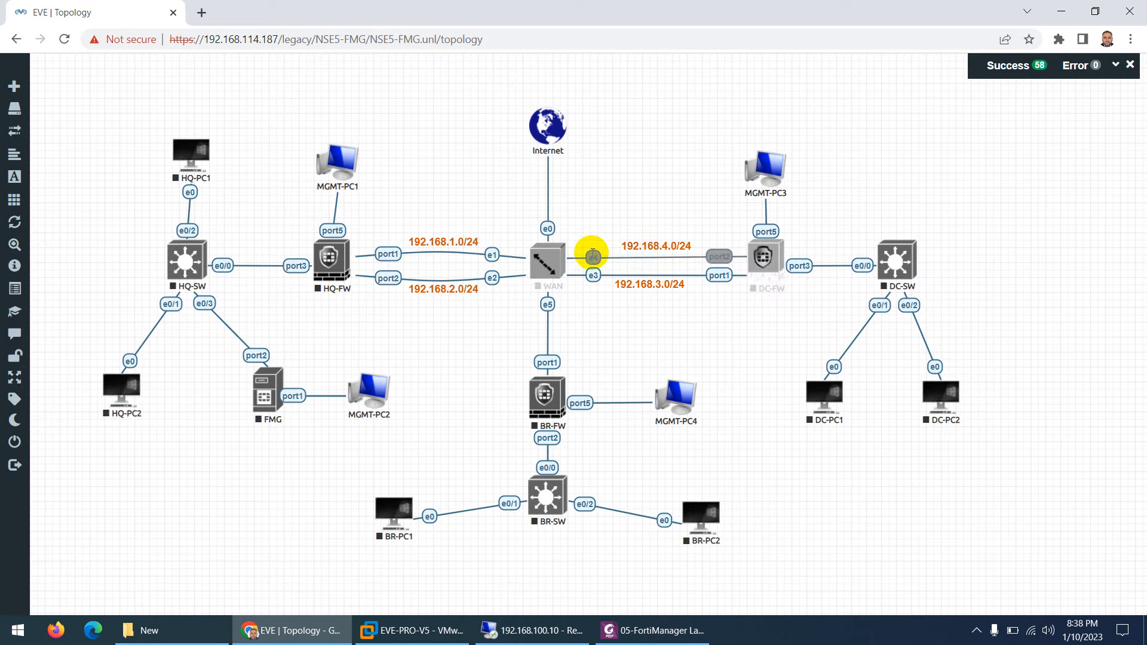
Set the style of the link between WAN e4 and DC-FW port2 to StateMachine
right_click(593, 256)
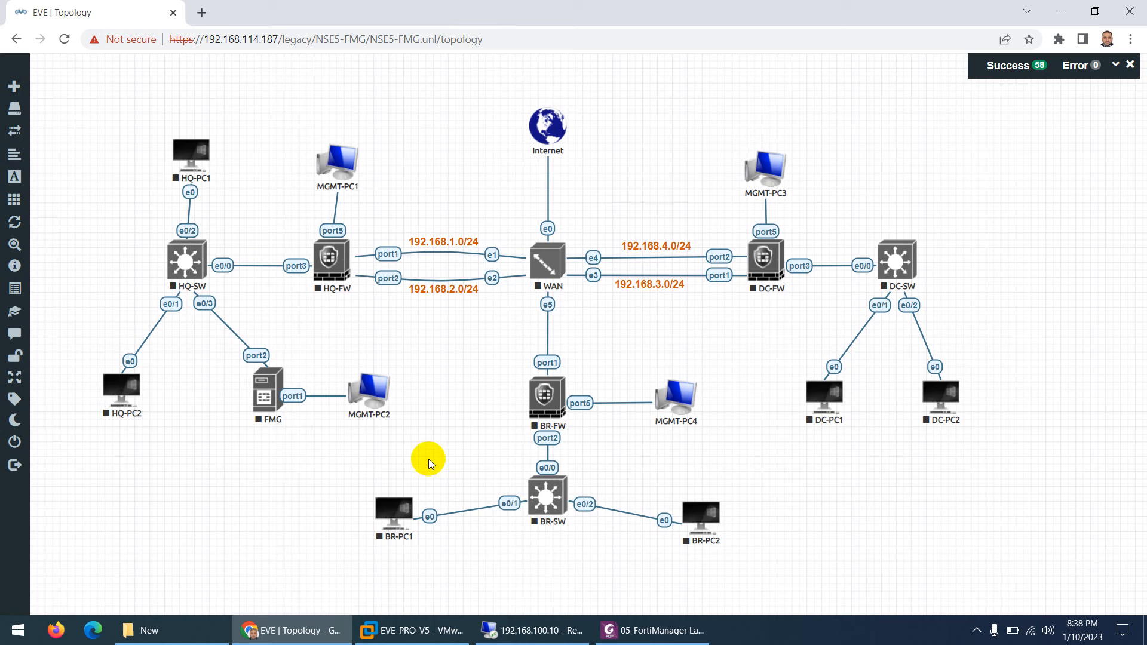
click(388, 577)
click(400, 569)
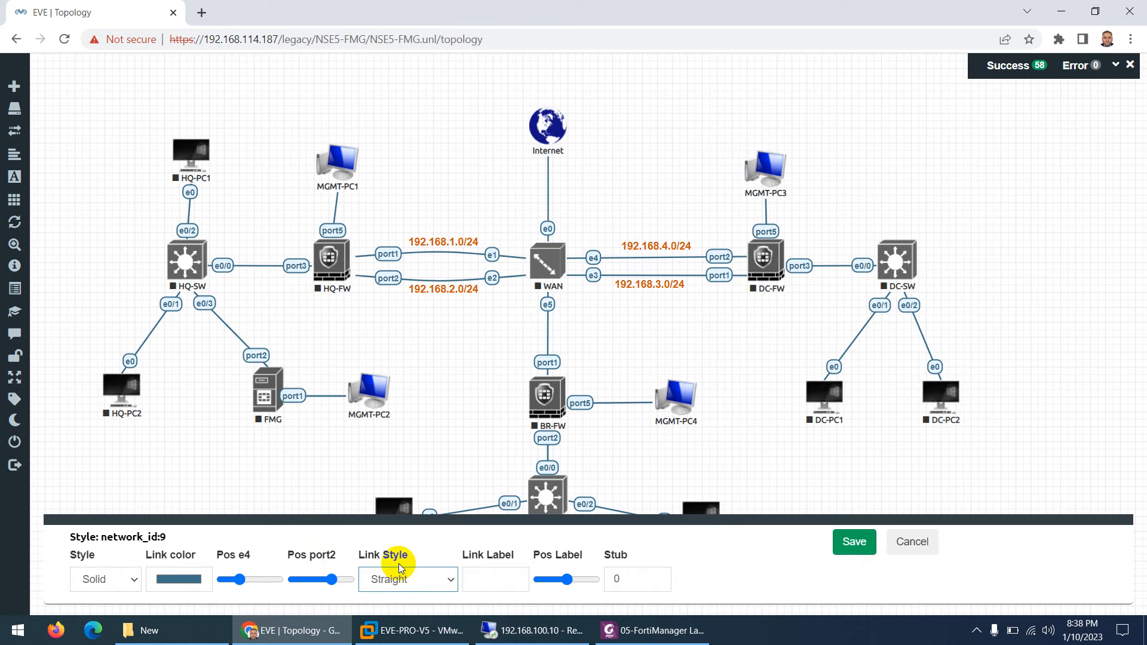
click(852, 541)
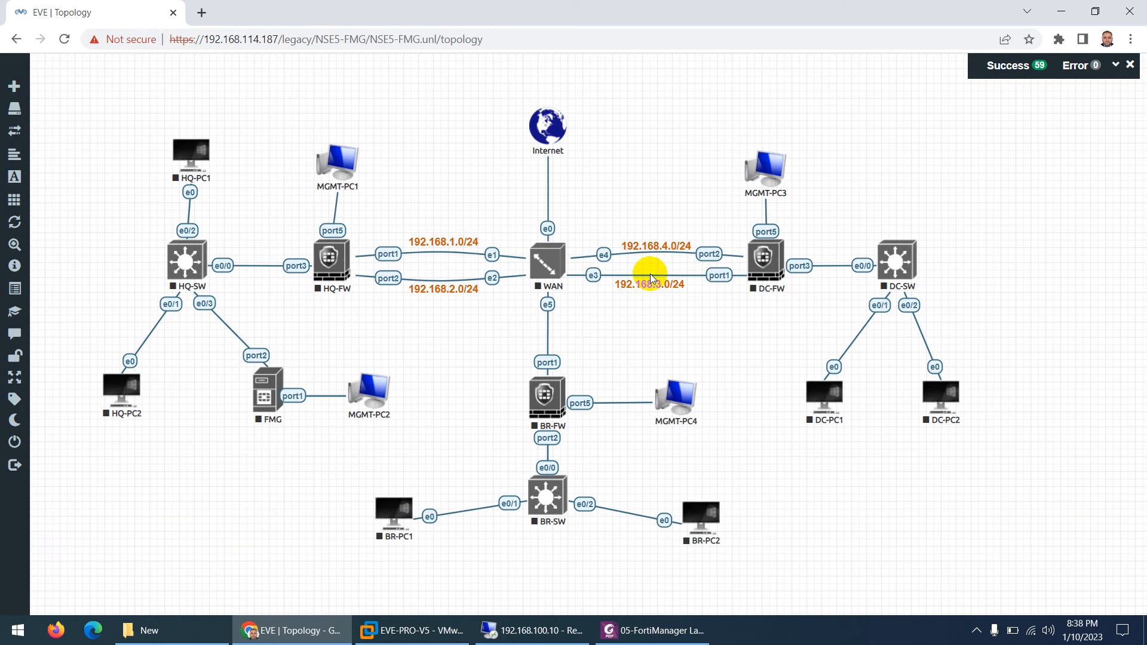
Set the WAN e3 to DC-FW port1 link style to StateMachine and move the 192.168.3.0/24 label just below the curved link
right_click(725, 276)
click(760, 305)
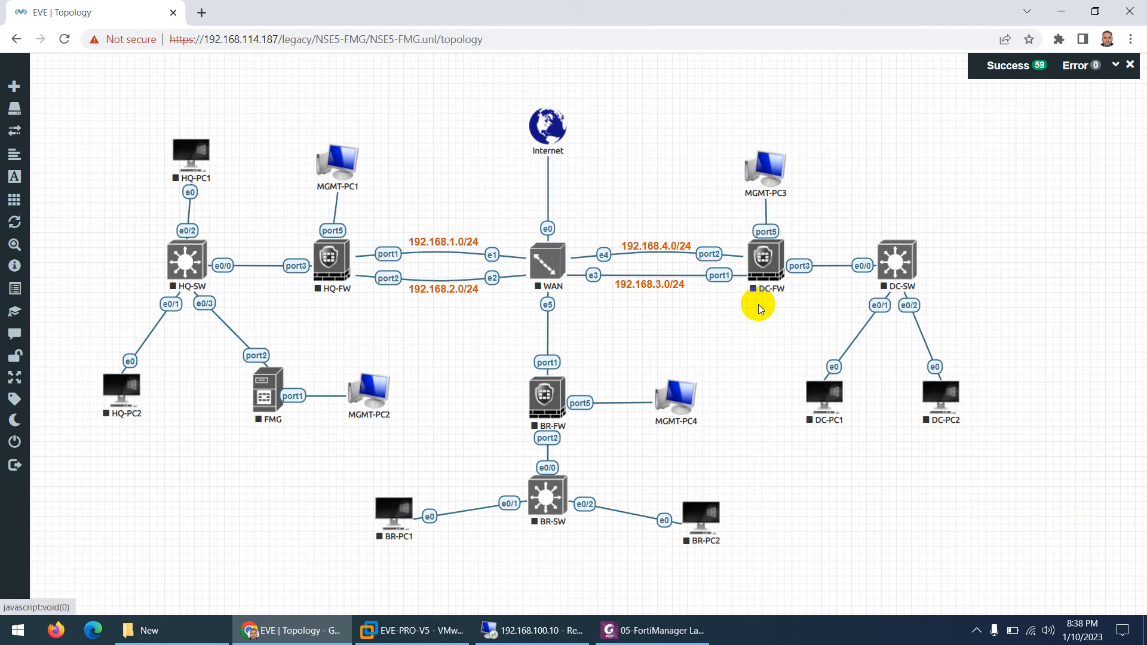
click(393, 581)
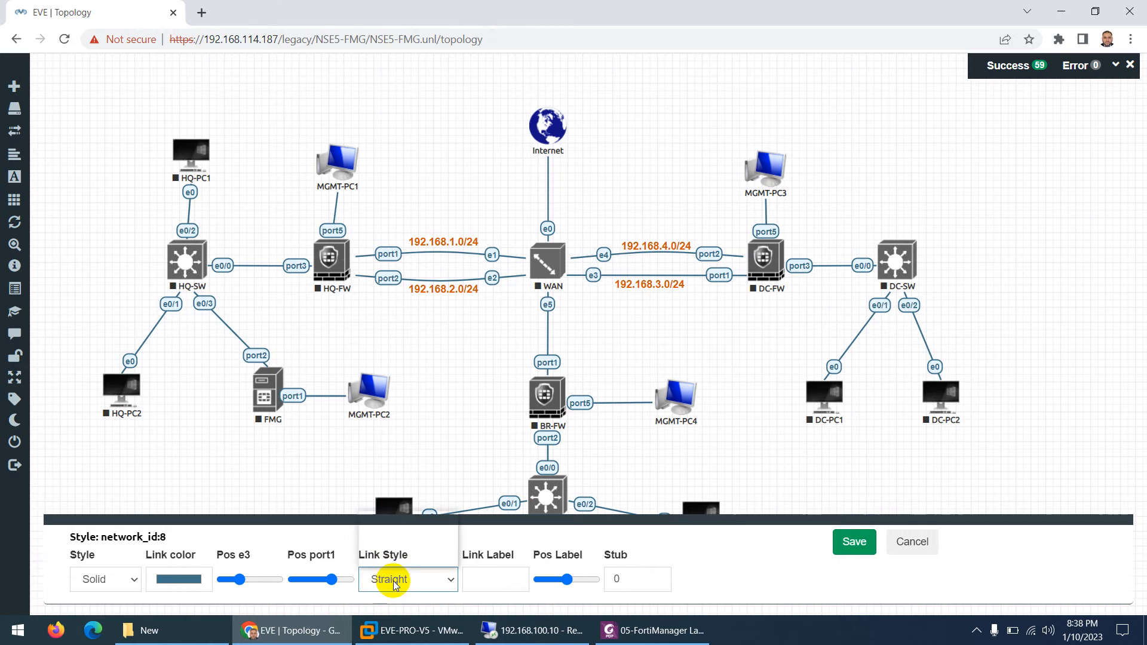
click(399, 563)
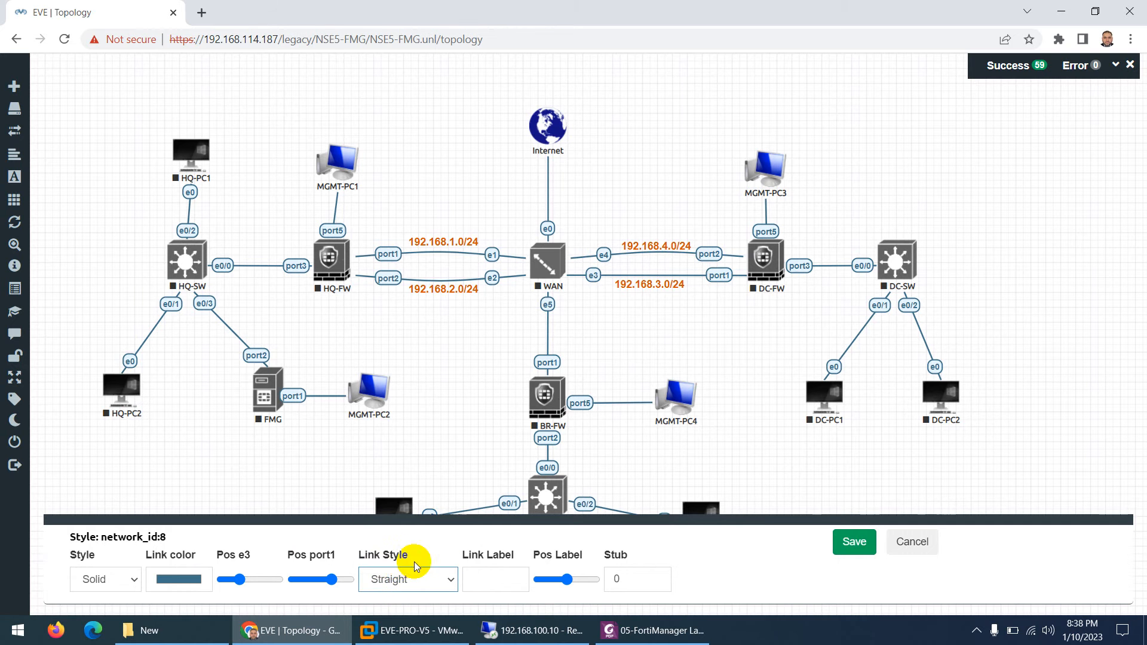
click(842, 545)
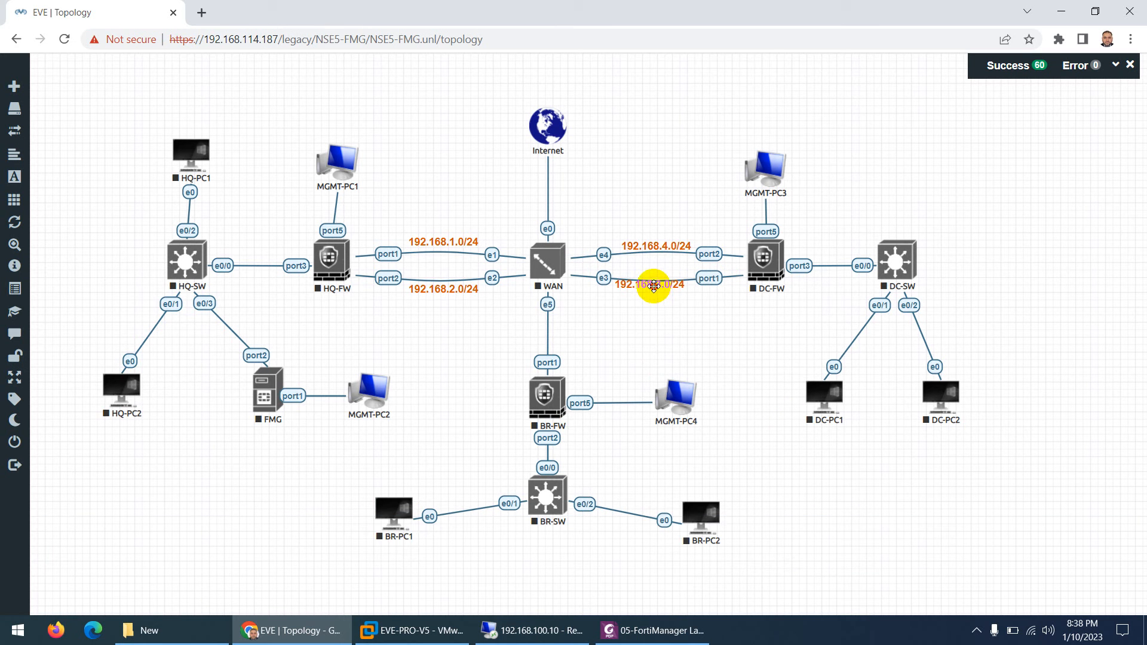
drag(654, 286, 664, 292)
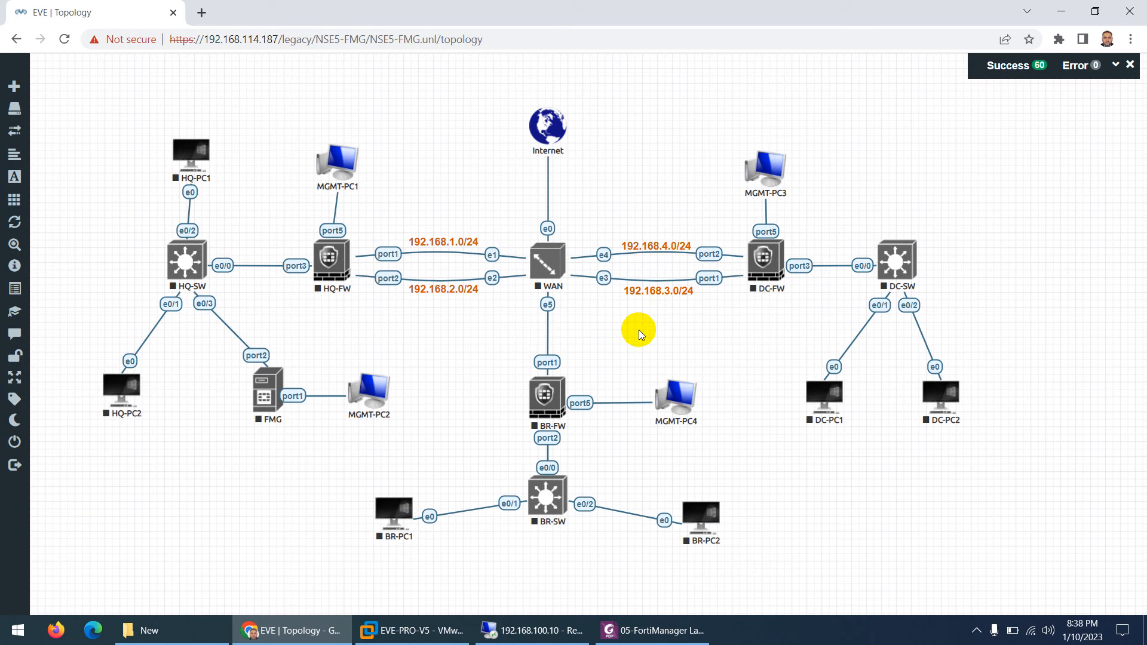